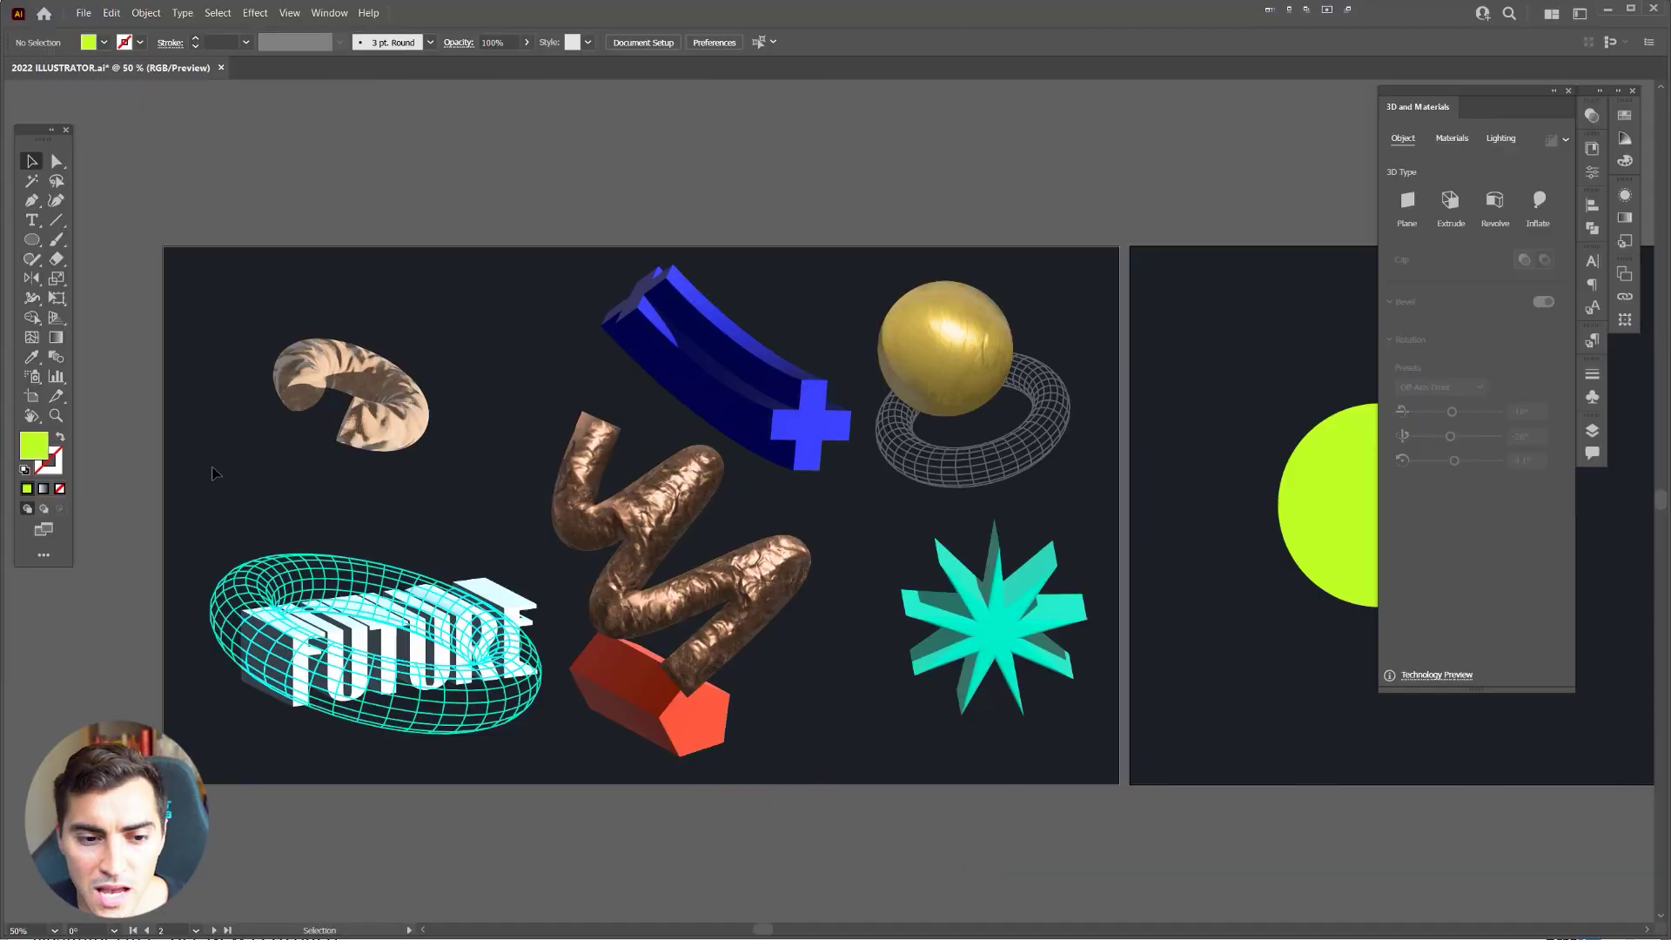
# Step: Zoom and pan to inspect the 3D FUTURE text and the sandy curled shape
pyautogui.scroll(1, 215, 473)
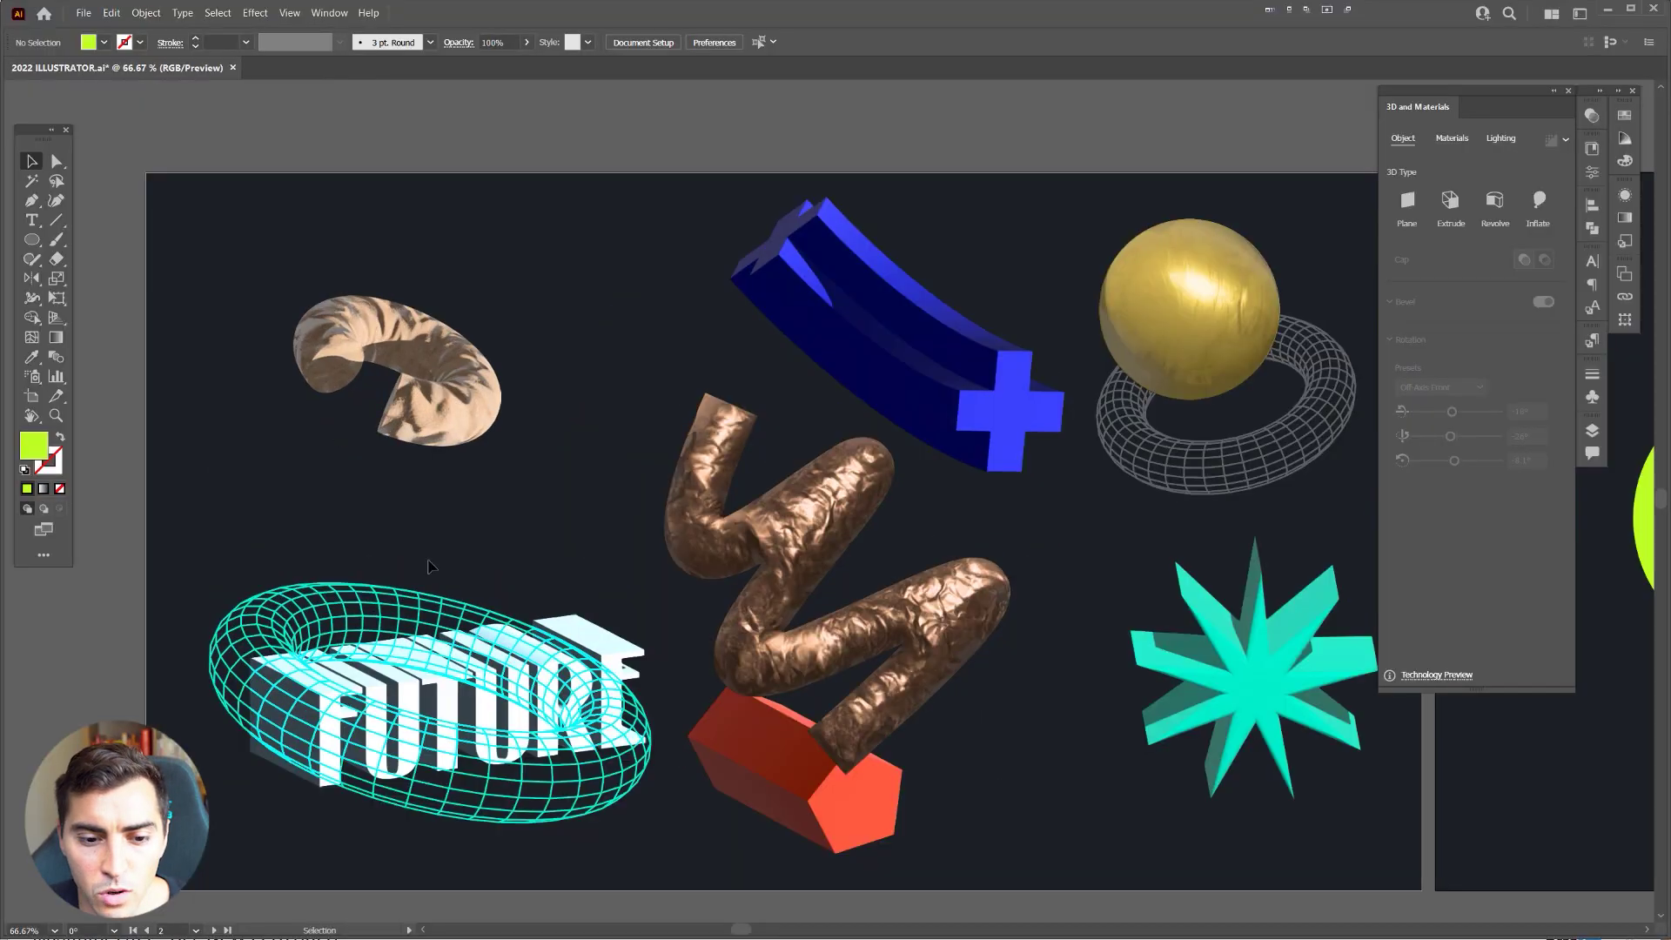
pyautogui.scroll(-1, 348, 457)
pyautogui.click(328, 609)
pyautogui.click(272, 485)
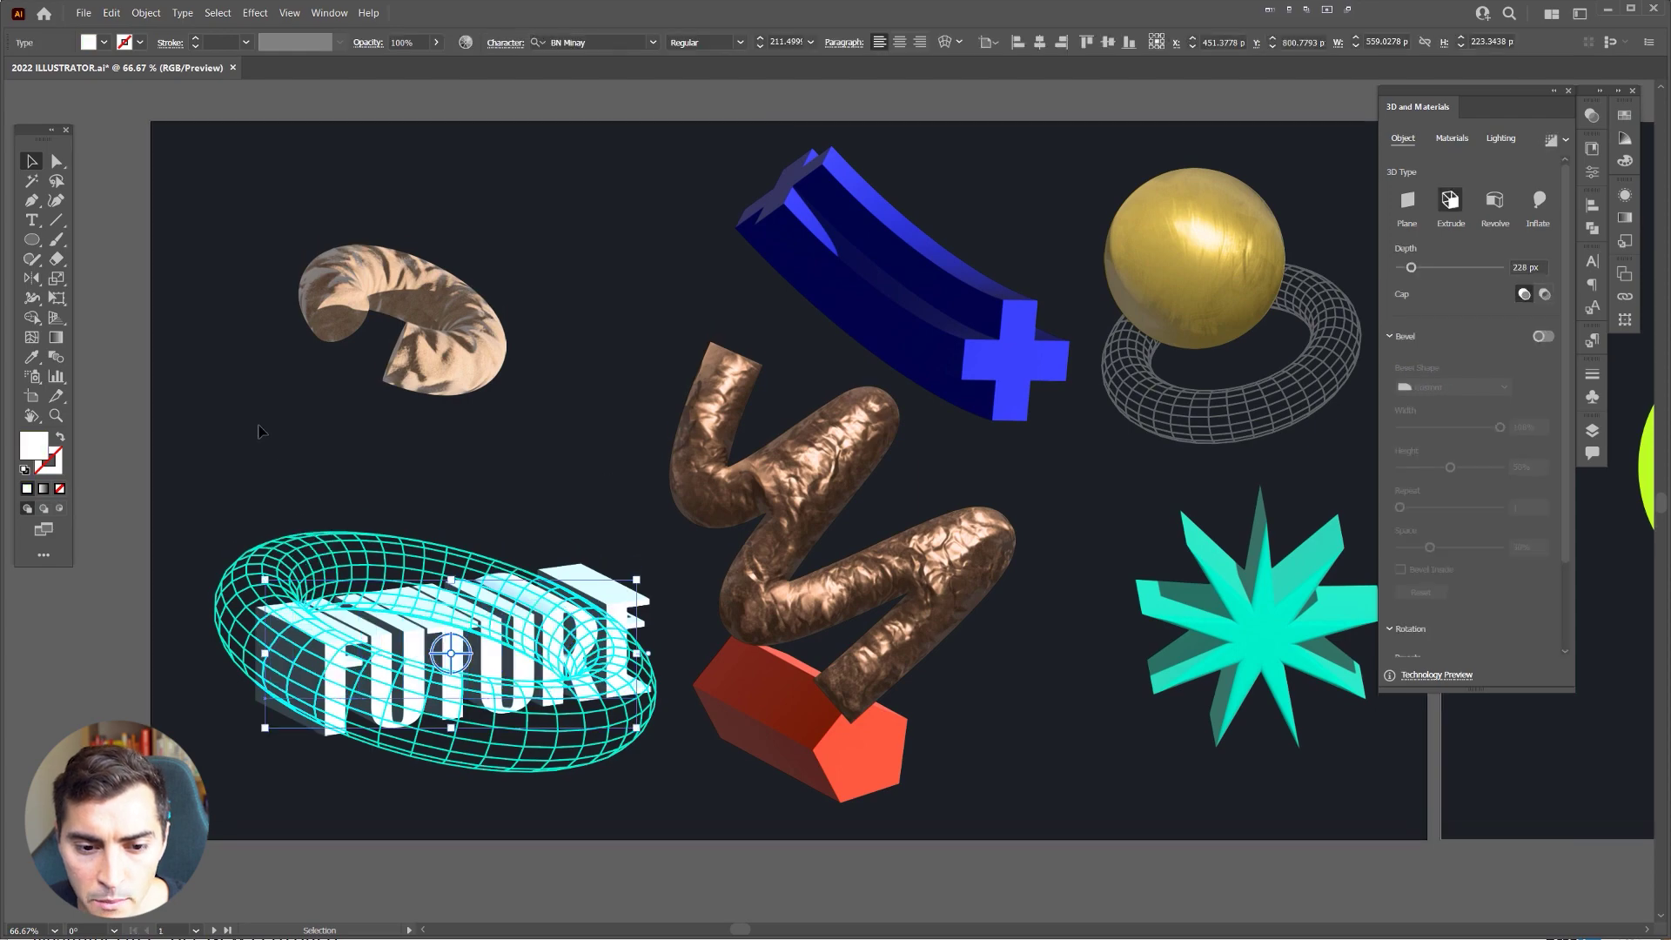
pyautogui.scroll(1, 366, 470)
pyautogui.moveTo(366, 470); pyautogui.dragTo(409, 388)
pyautogui.moveTo(625, 341); pyautogui.dragTo(721, 522)
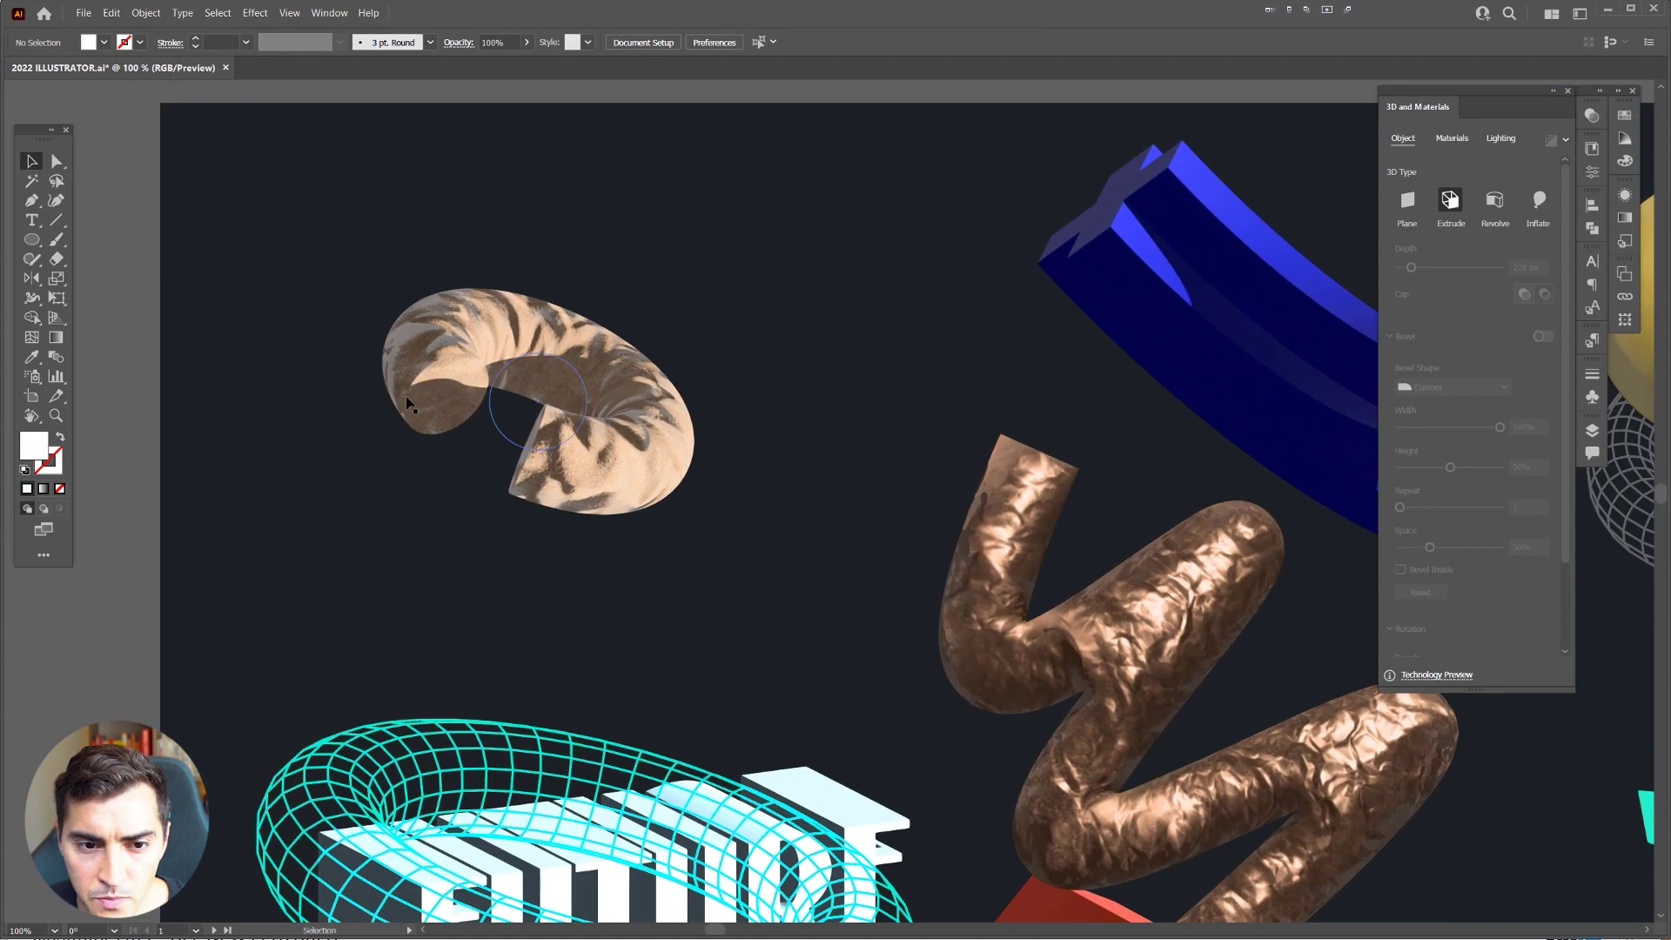
pyautogui.scroll(3, 694, 310)
pyautogui.scroll(-2, 851, 362)
# Step: Pan past the copper W and blue plus to the artboard with the lime circle and magenta X
pyautogui.moveTo(851, 362); pyautogui.dragTo(571, 350)
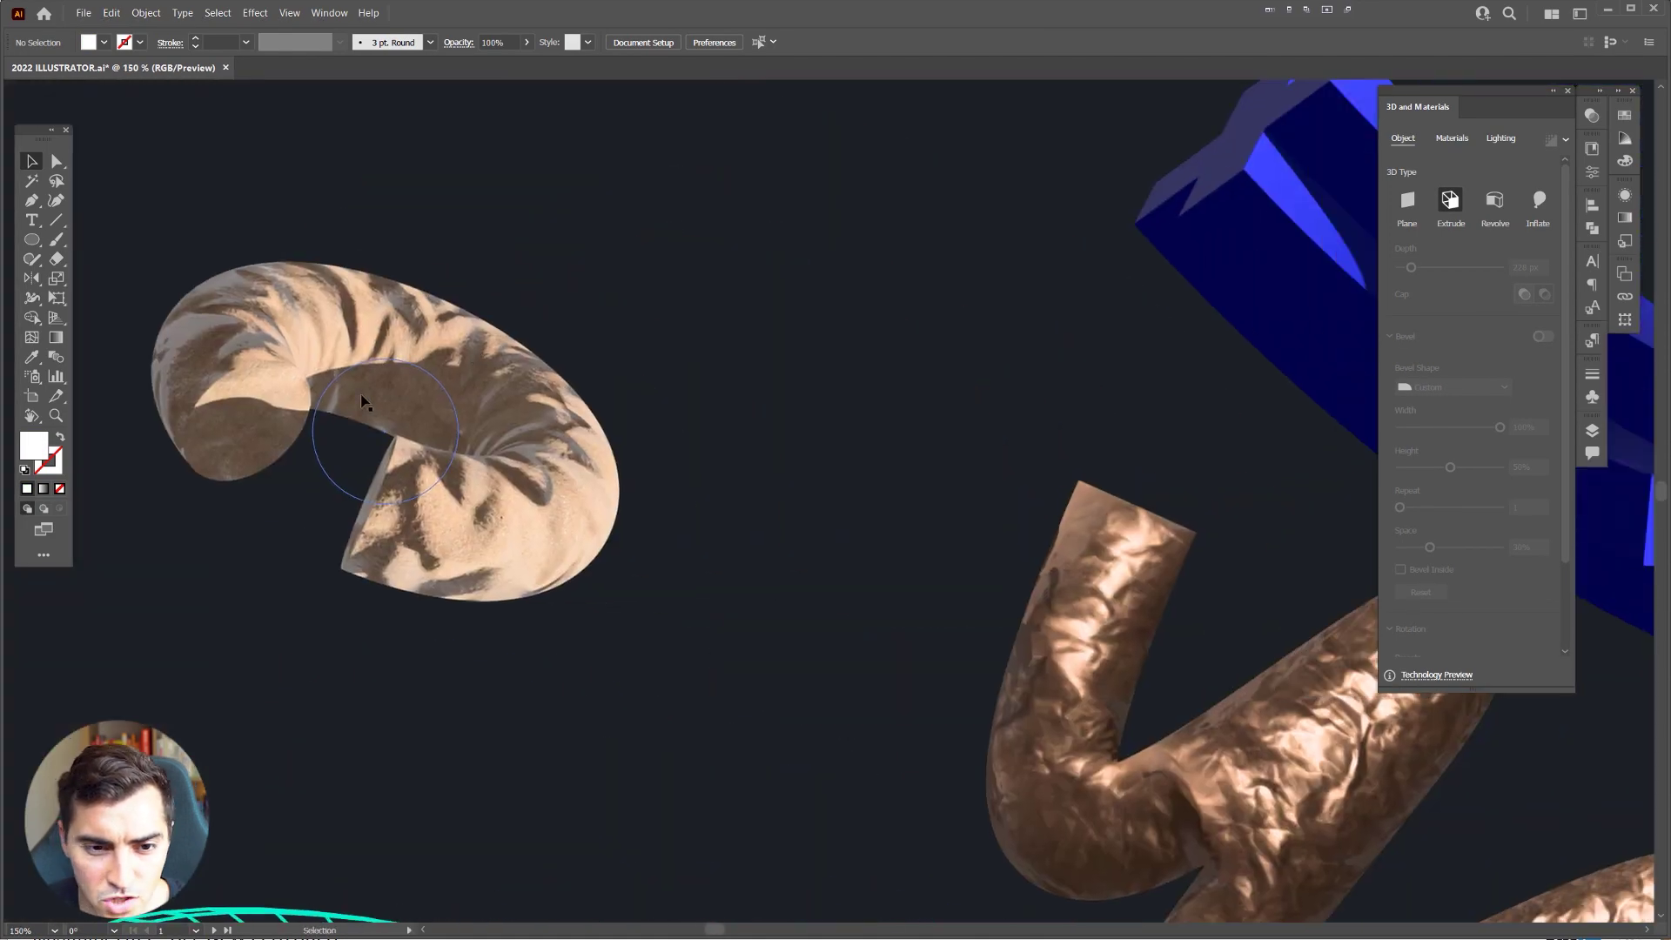
pyautogui.scroll(-2, 372, 396)
pyautogui.scroll(-3, 489, 217)
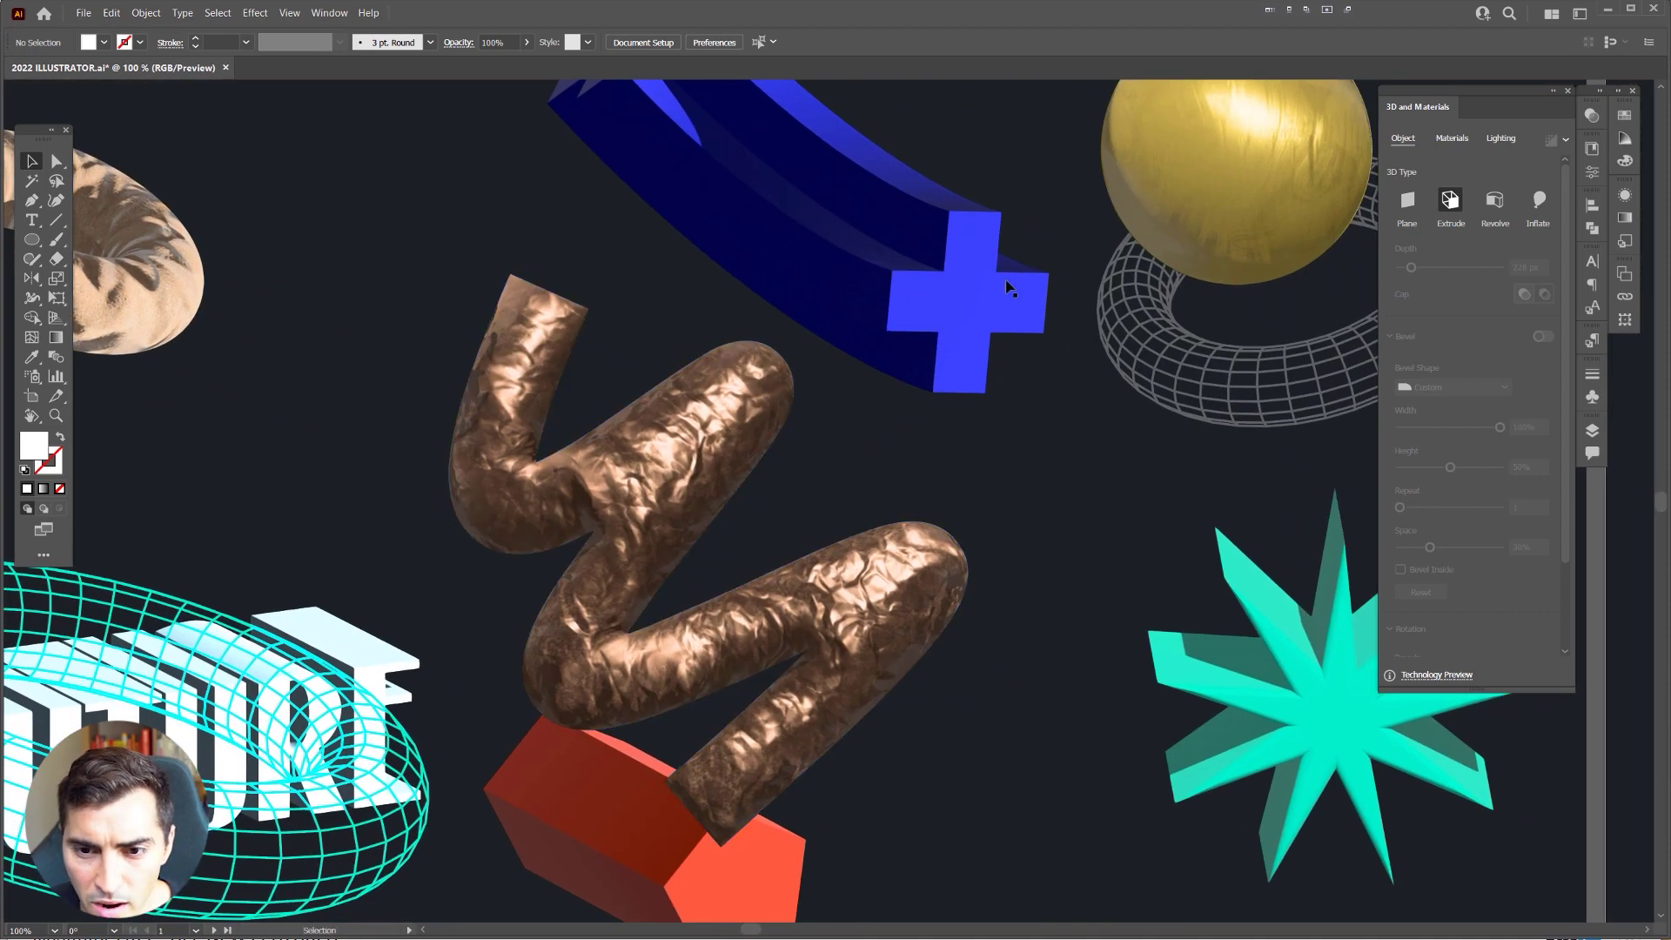
pyautogui.scroll(3, 1000, 336)
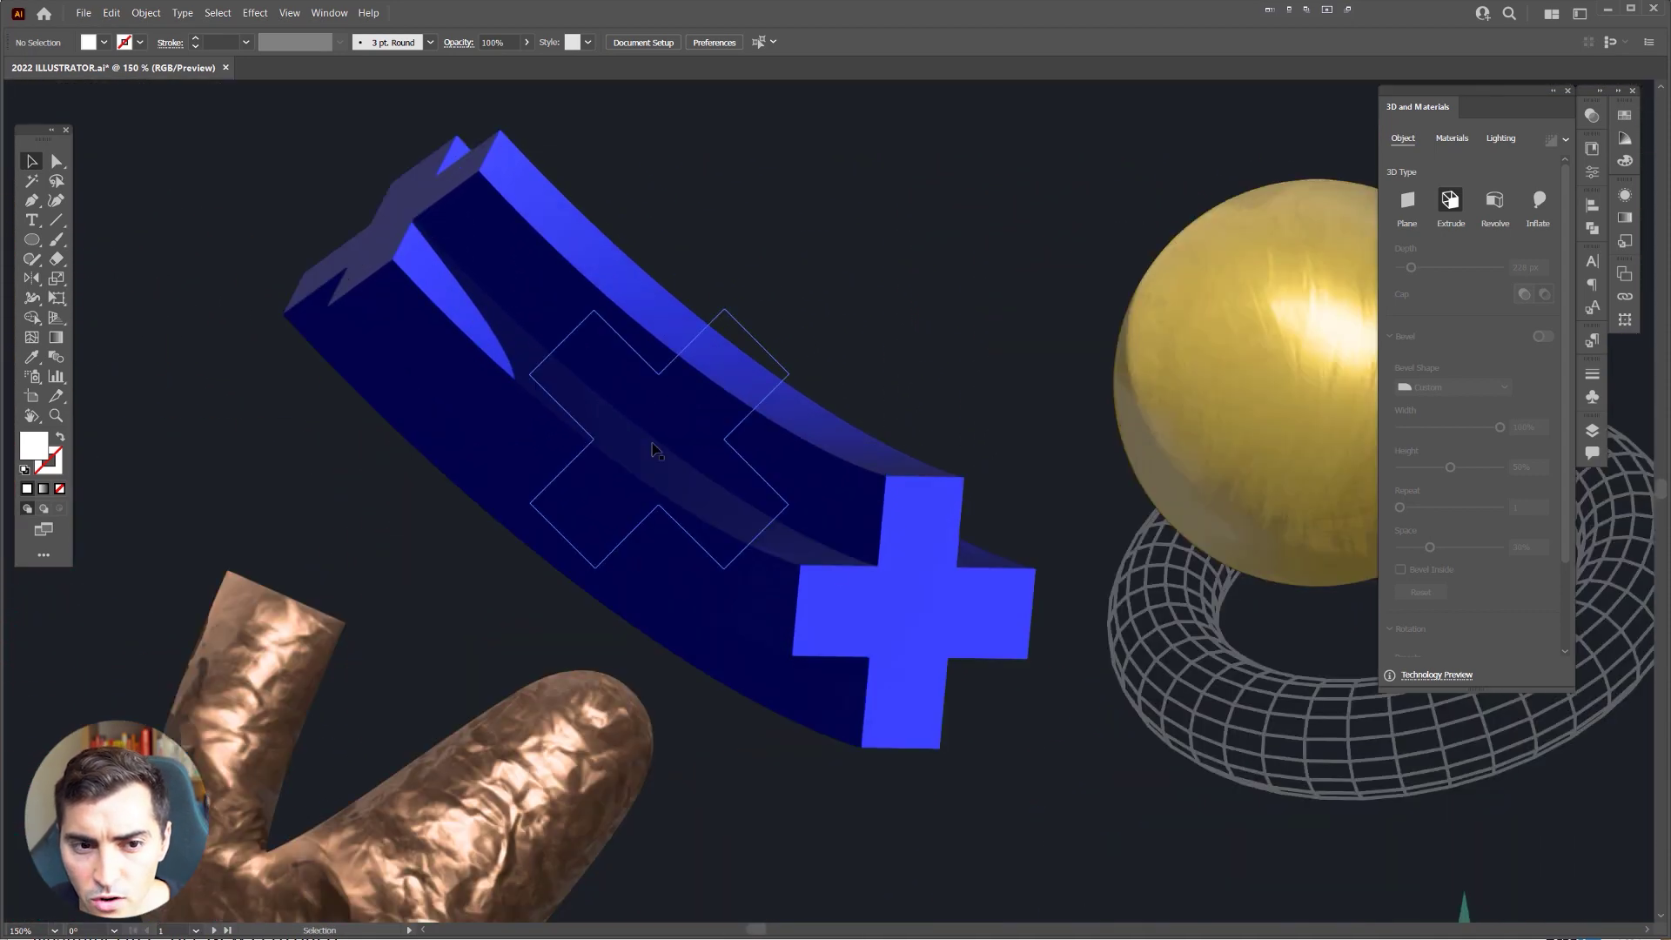
pyautogui.scroll(-5, 850, 496)
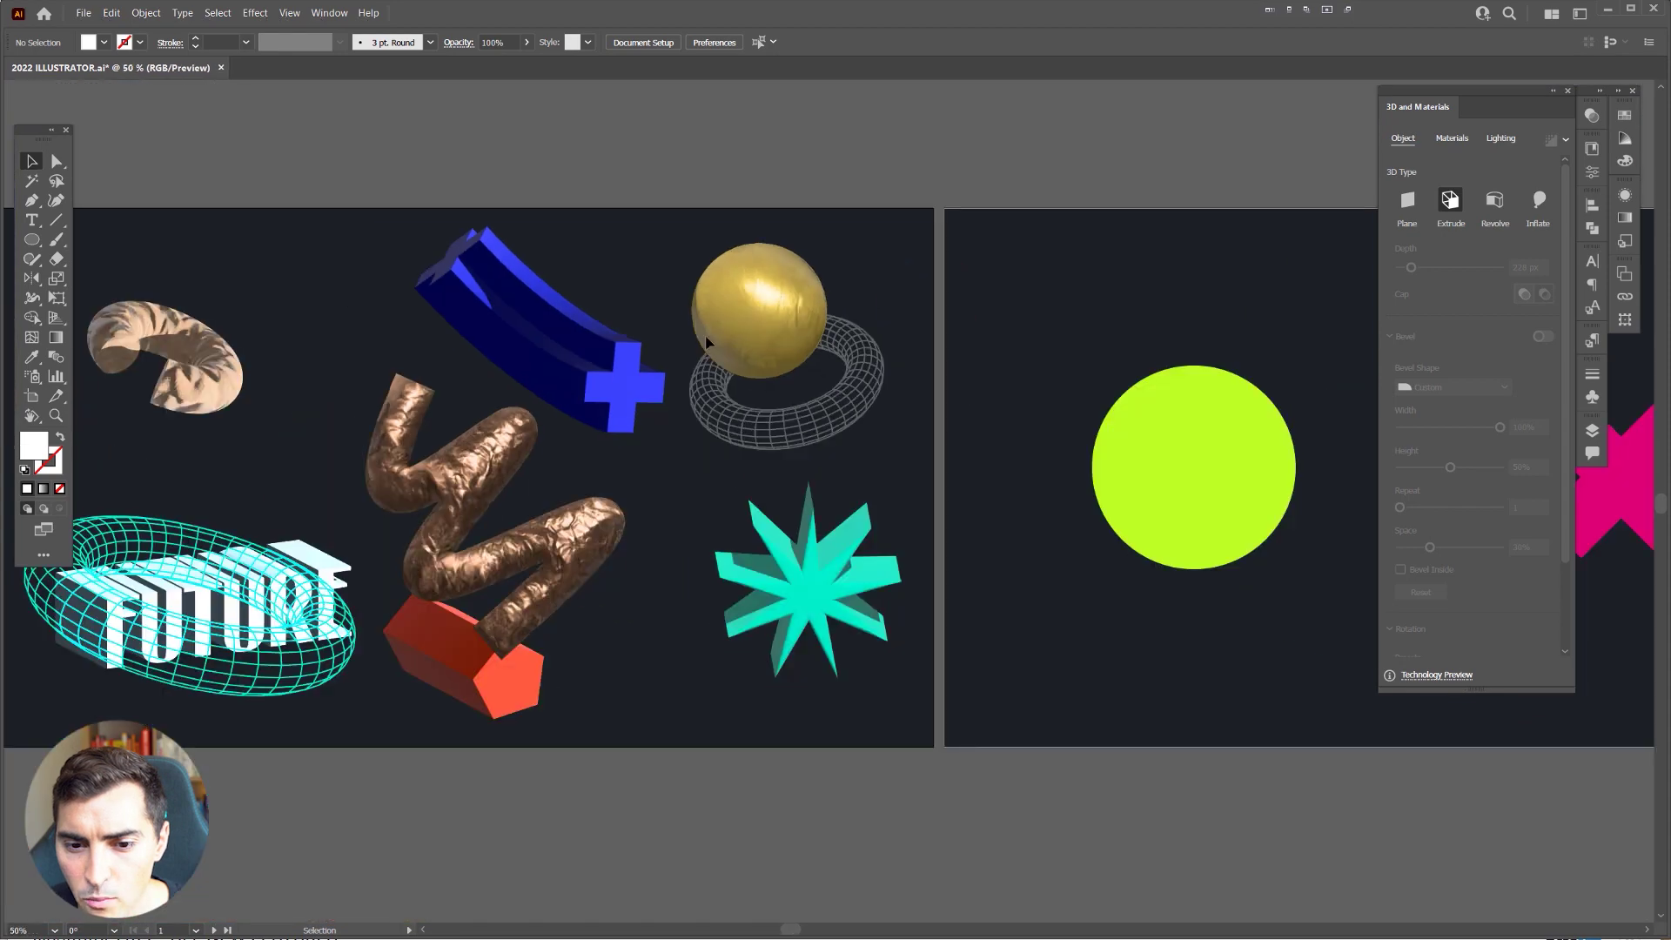
pyautogui.moveTo(694, 312); pyautogui.dragTo(868, 339)
pyautogui.hscroll(10, 868, 338)
pyautogui.scroll(1, 868, 364)
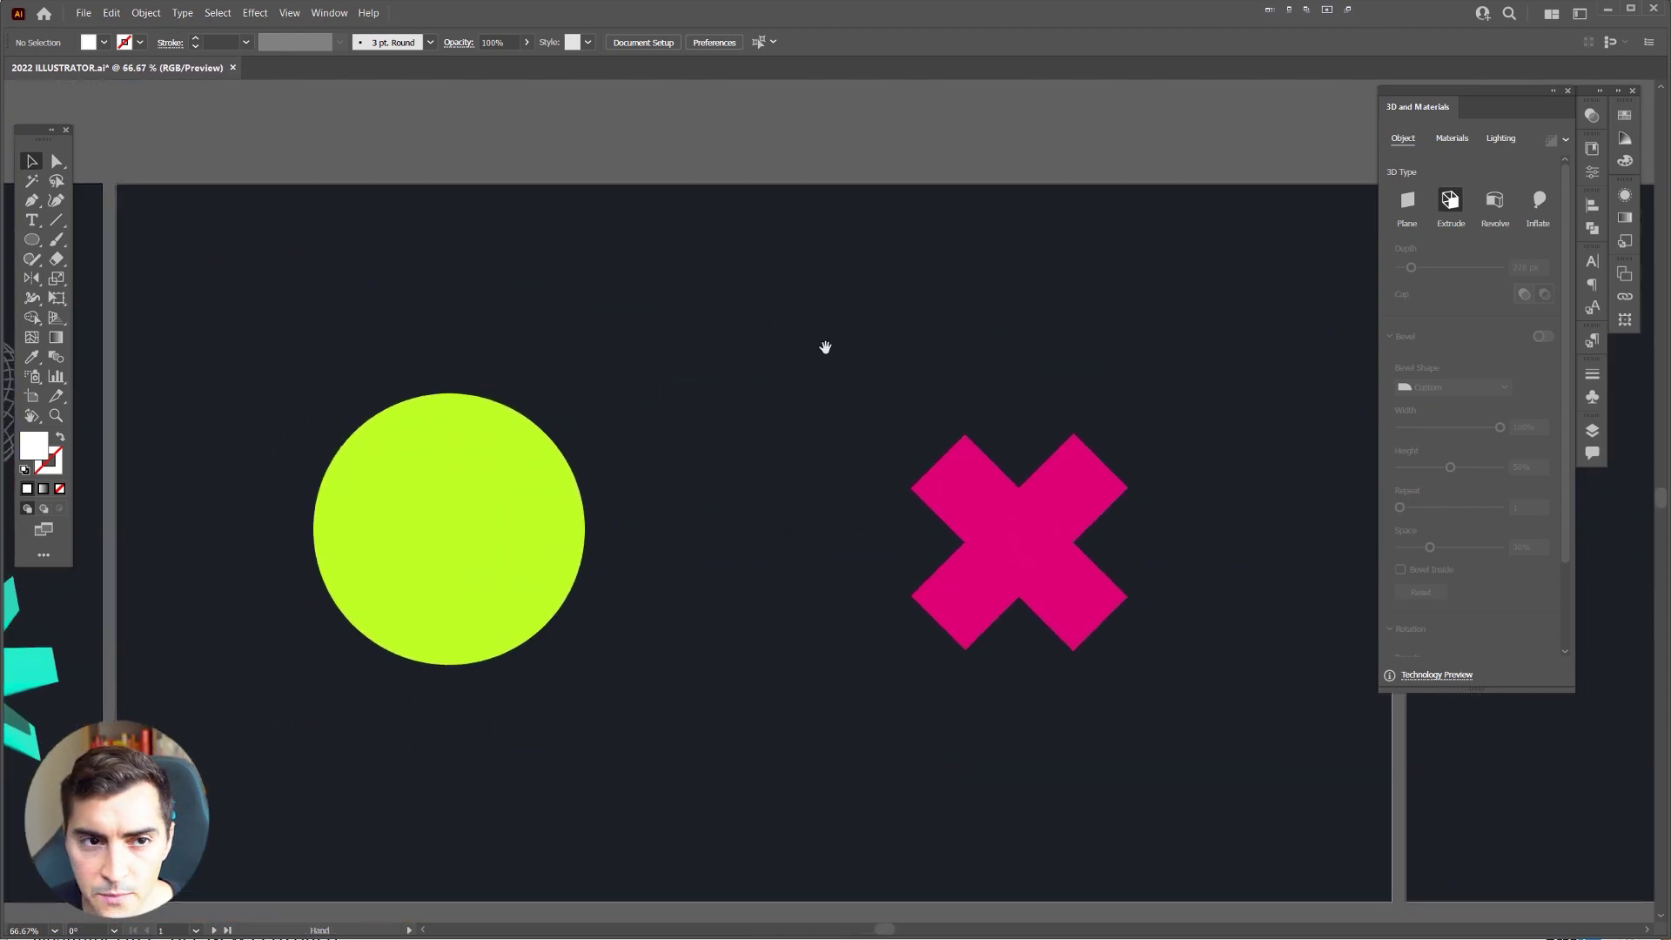
# Step: Show the 3D and Materials panel from the Window menu and float it over the canvas
pyautogui.click(329, 13)
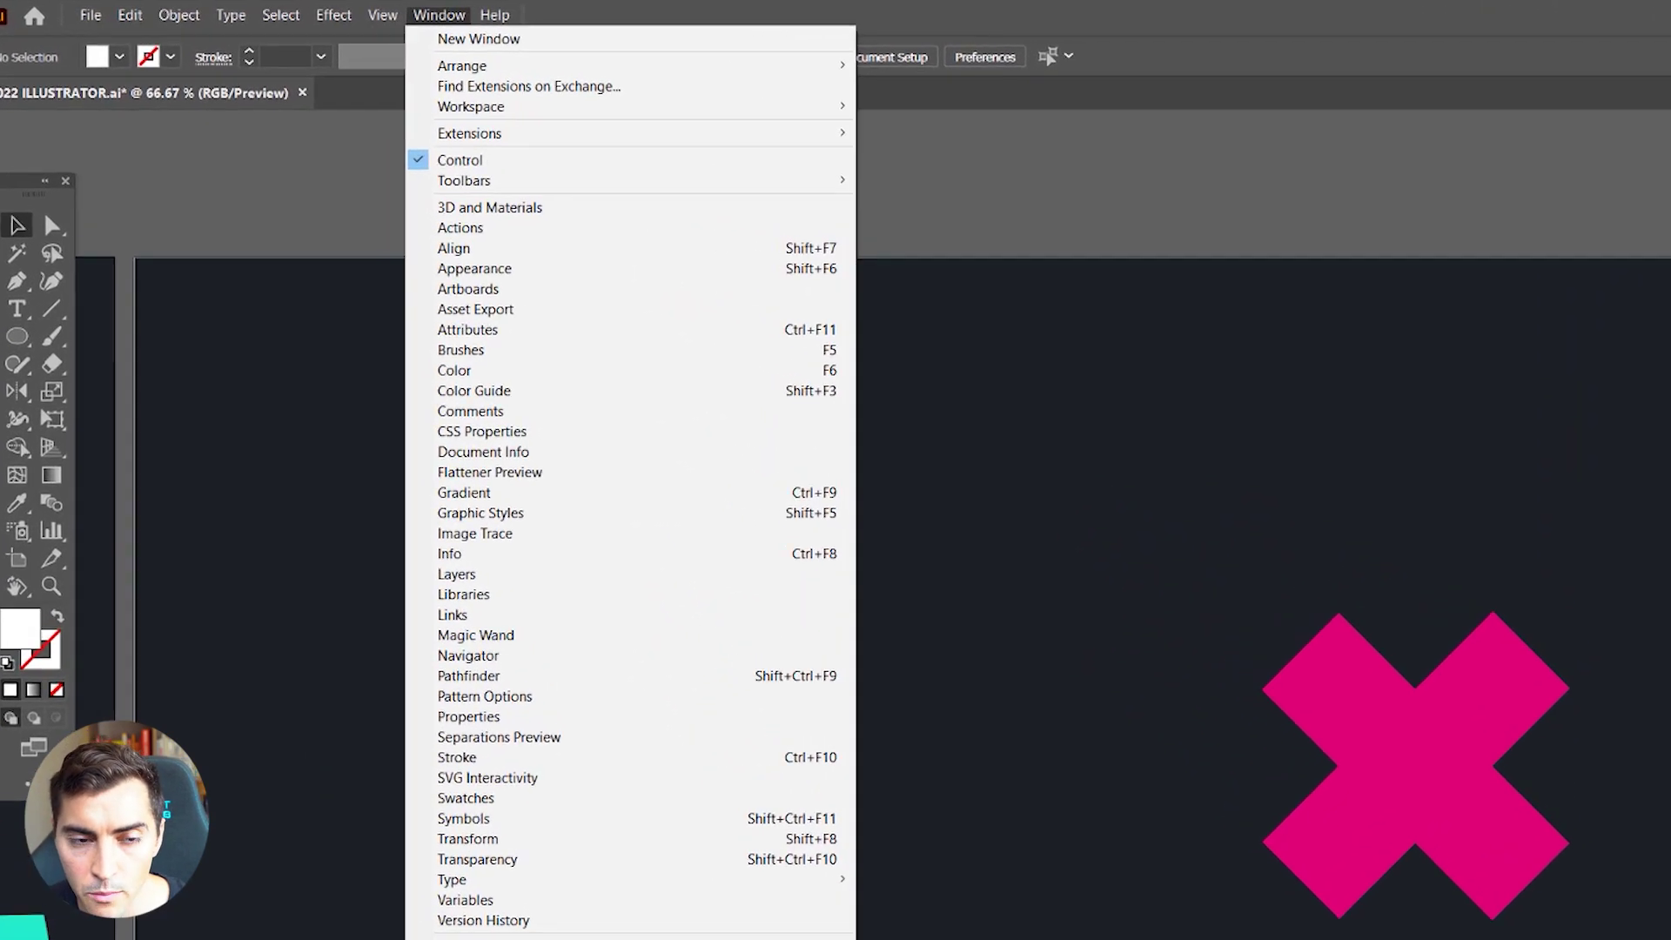
pyautogui.click(416, 152)
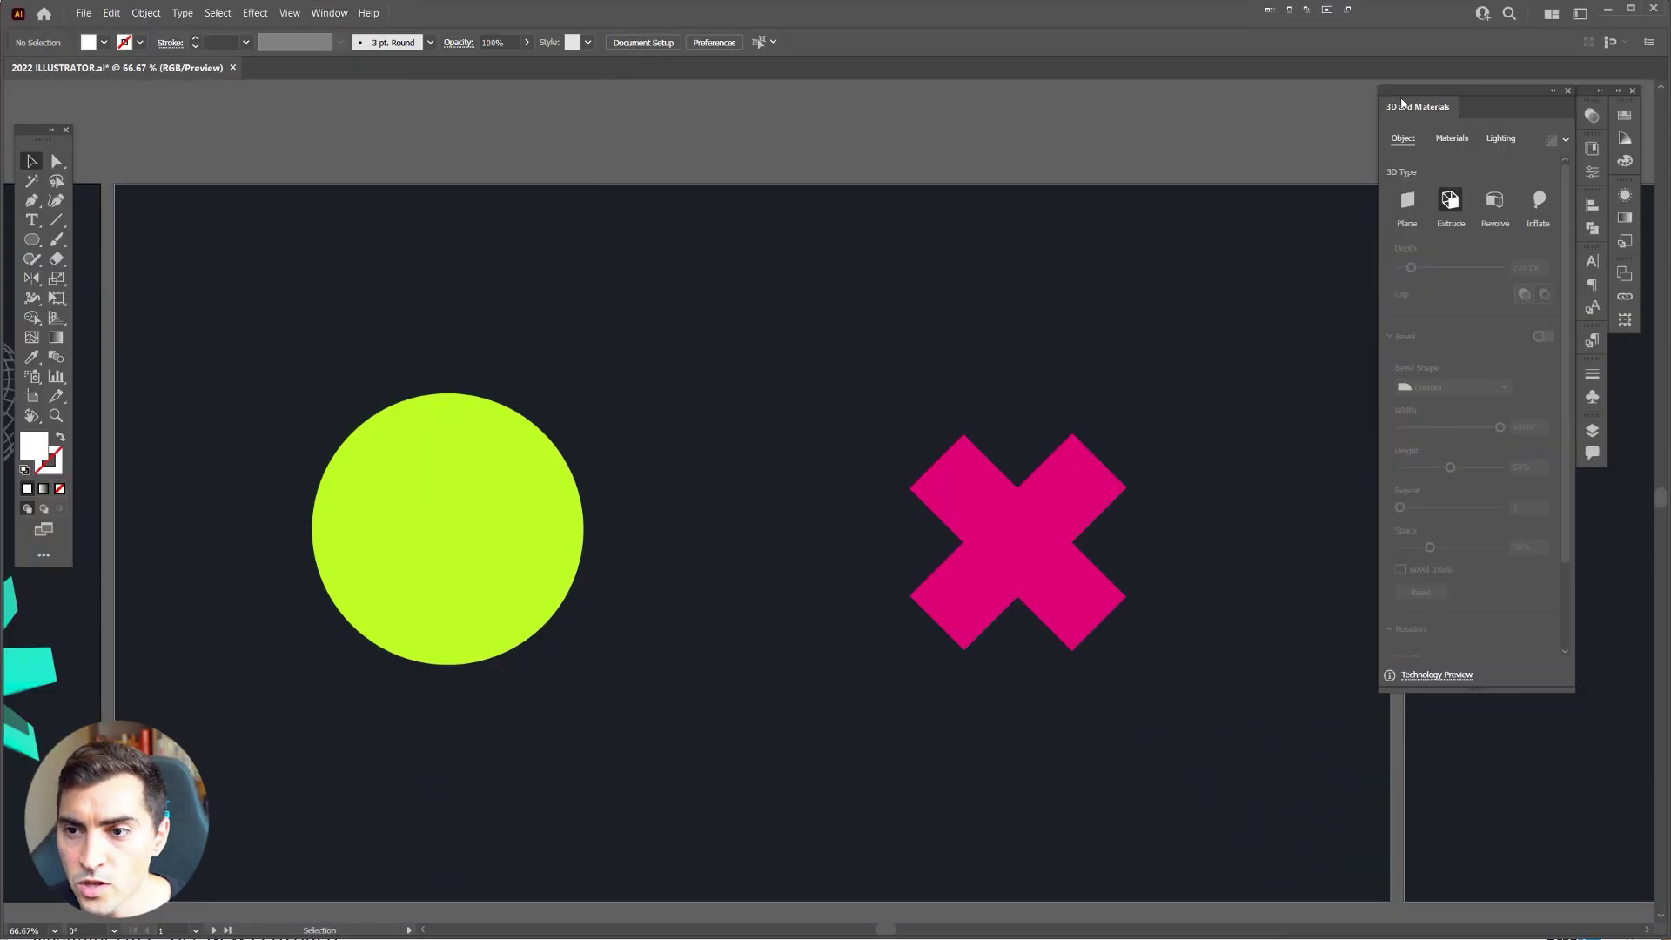
pyautogui.moveTo(1402, 103); pyautogui.dragTo(694, 224)
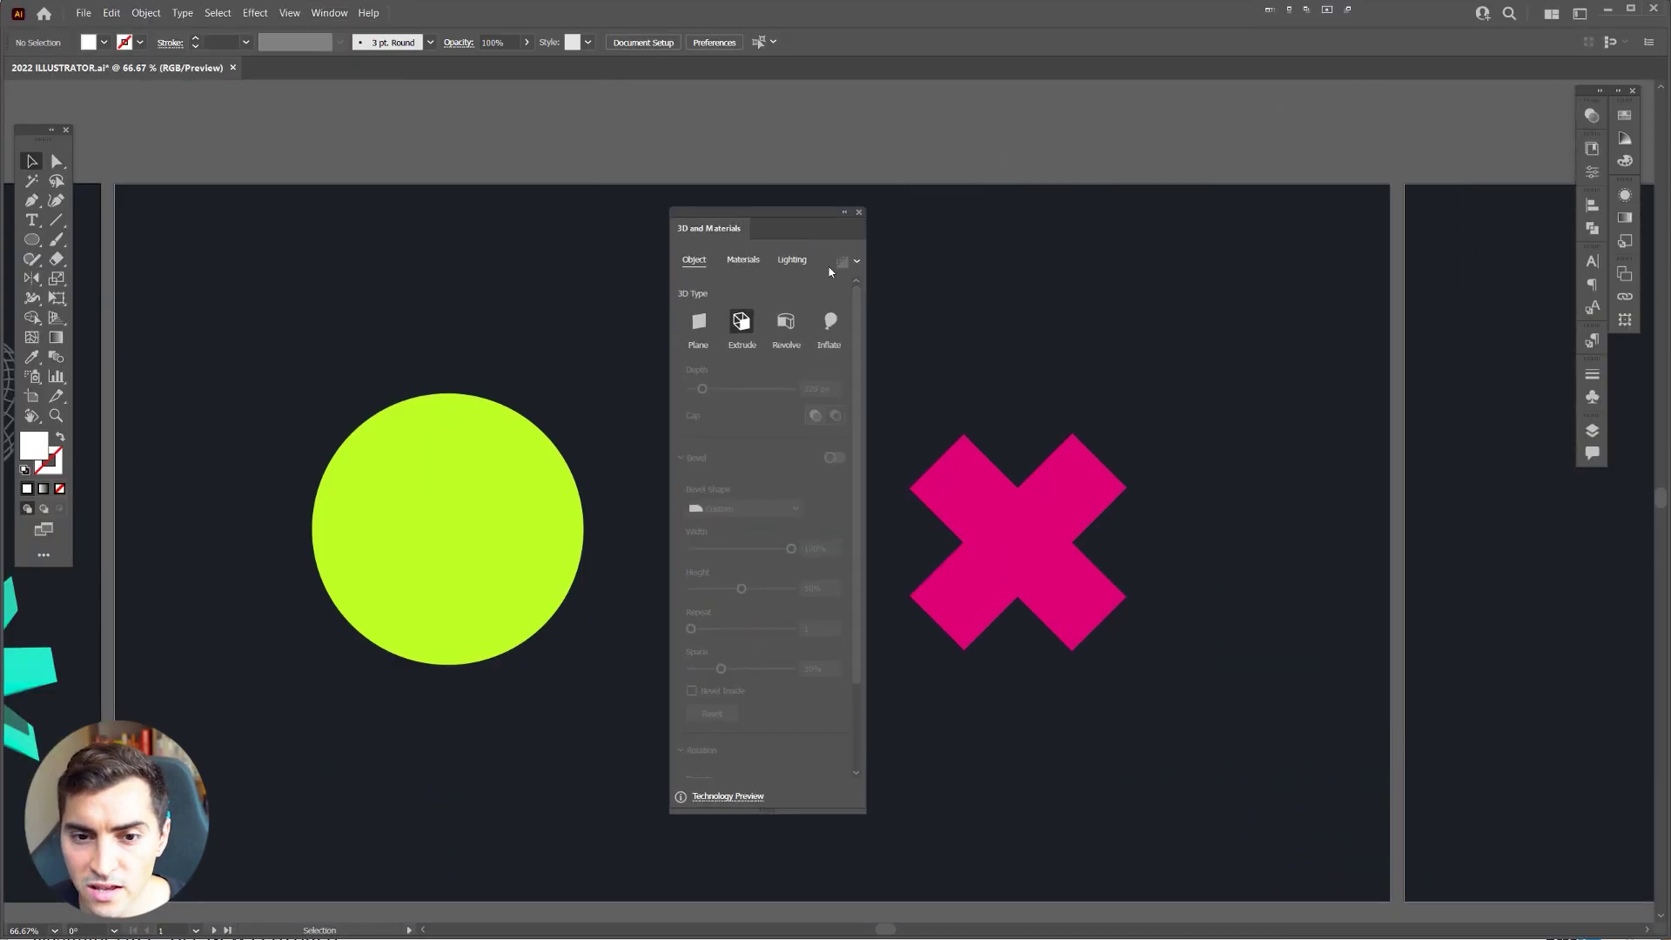
pyautogui.moveTo(736, 207); pyautogui.dragTo(1397, 139)
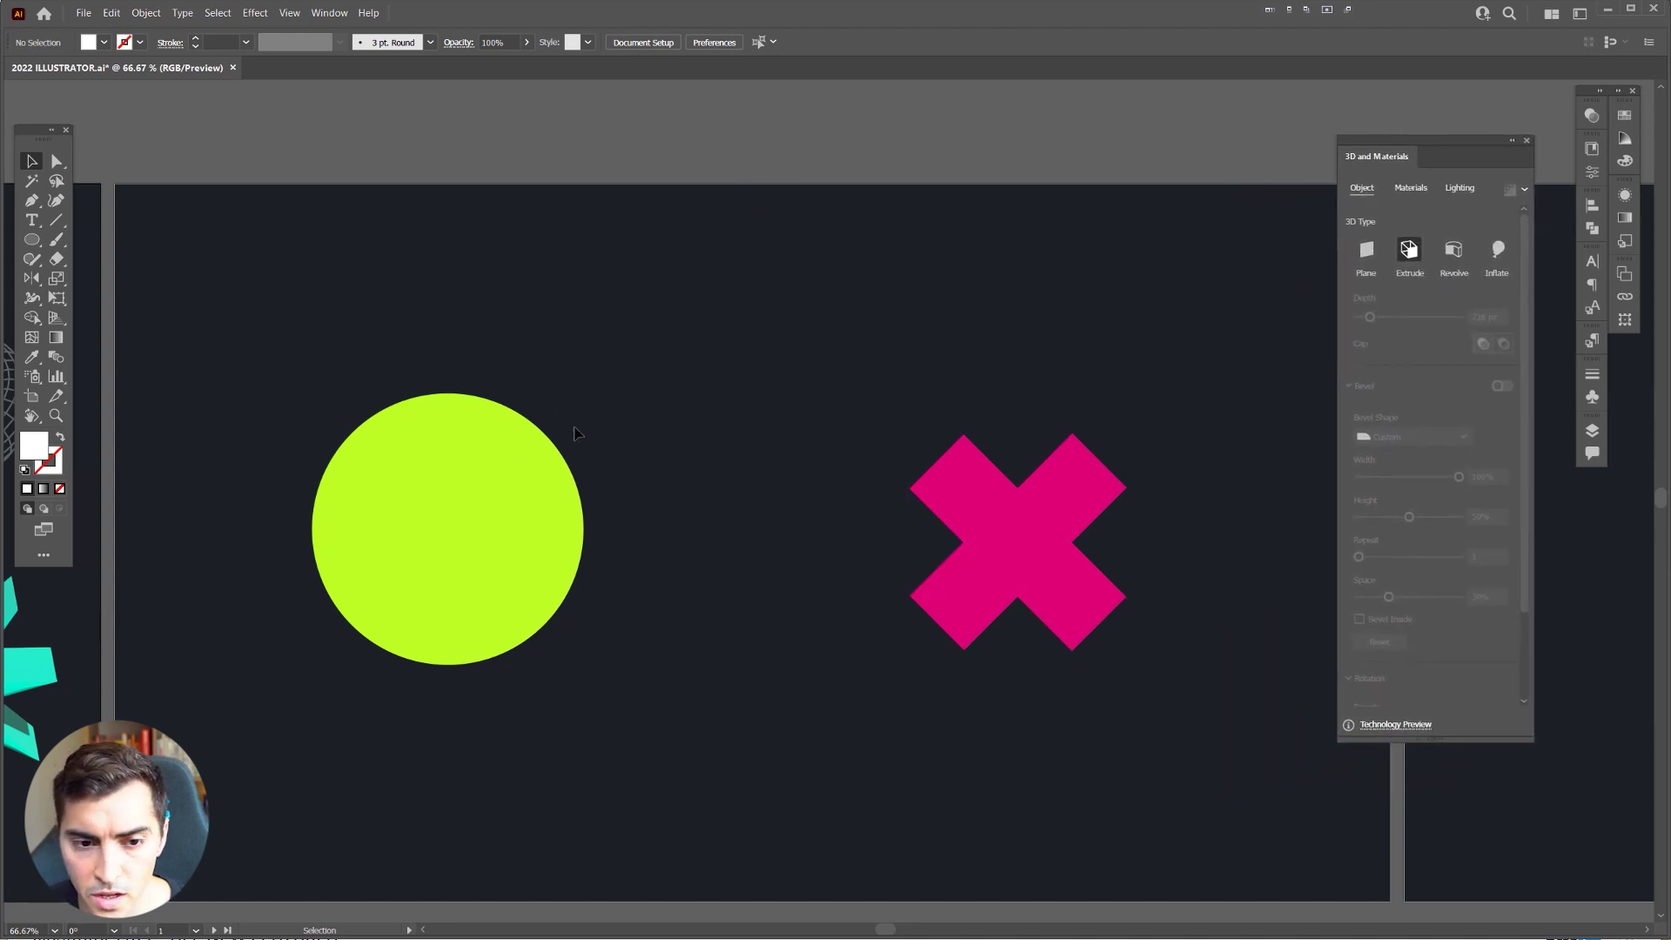
# Step: View the artwork at 100%, select the lime circle and place the 3D panel beside it
pyautogui.hotkey('ctrl', '1')
pyautogui.click(414, 541)
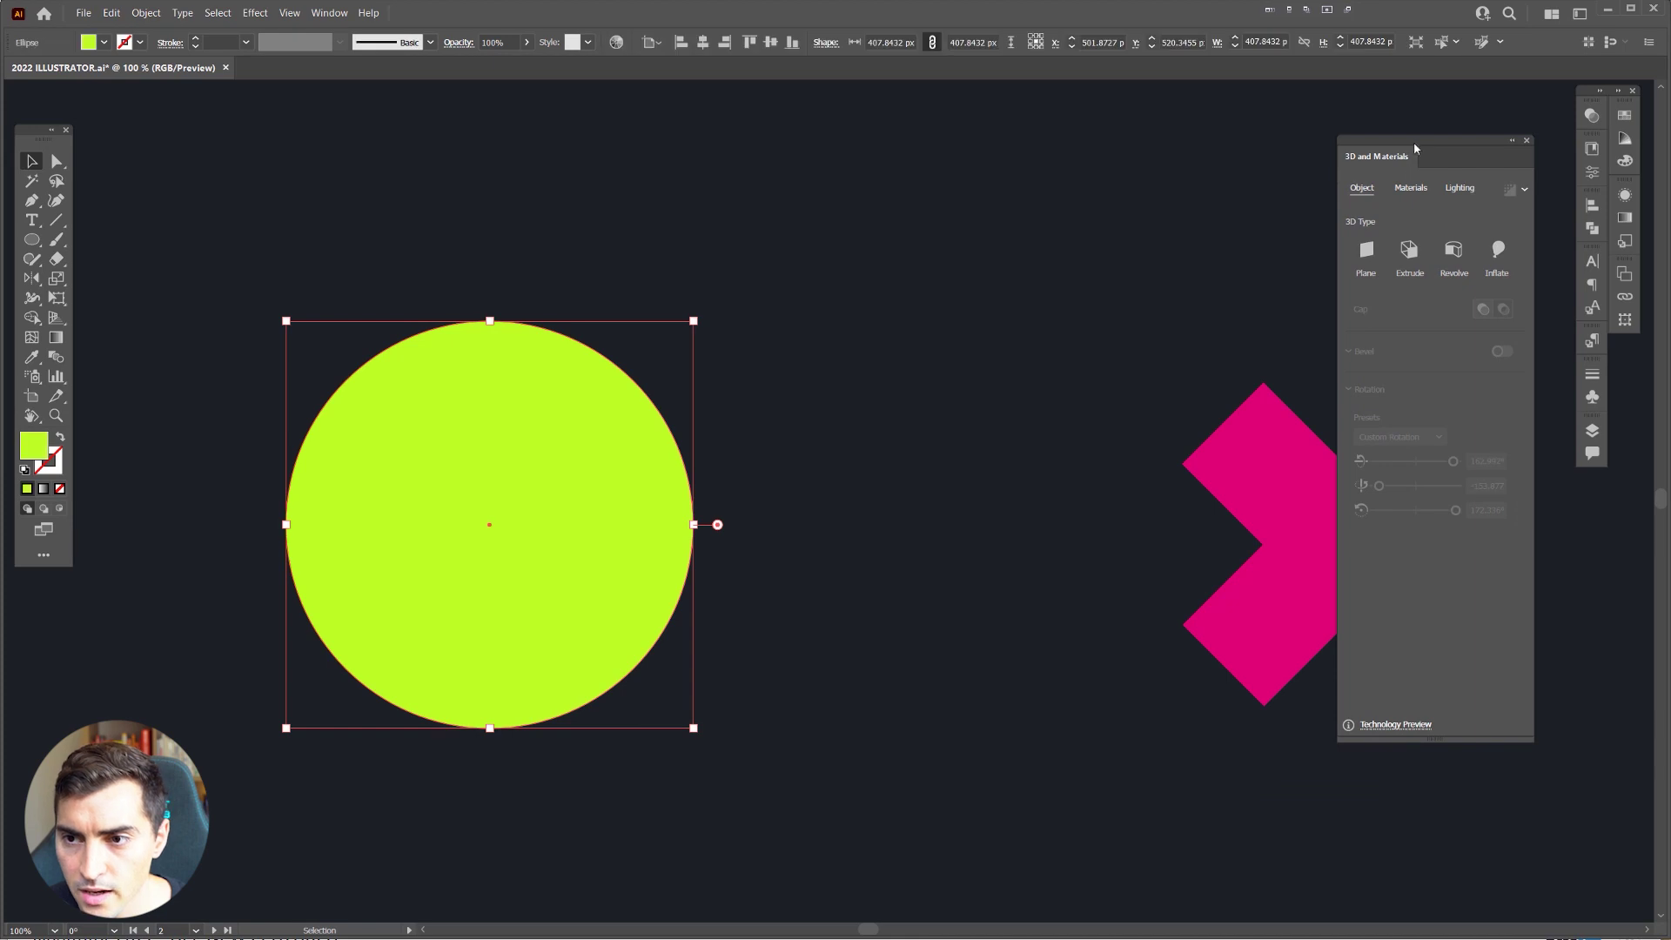
pyautogui.moveTo(1415, 148); pyautogui.dragTo(939, 221)
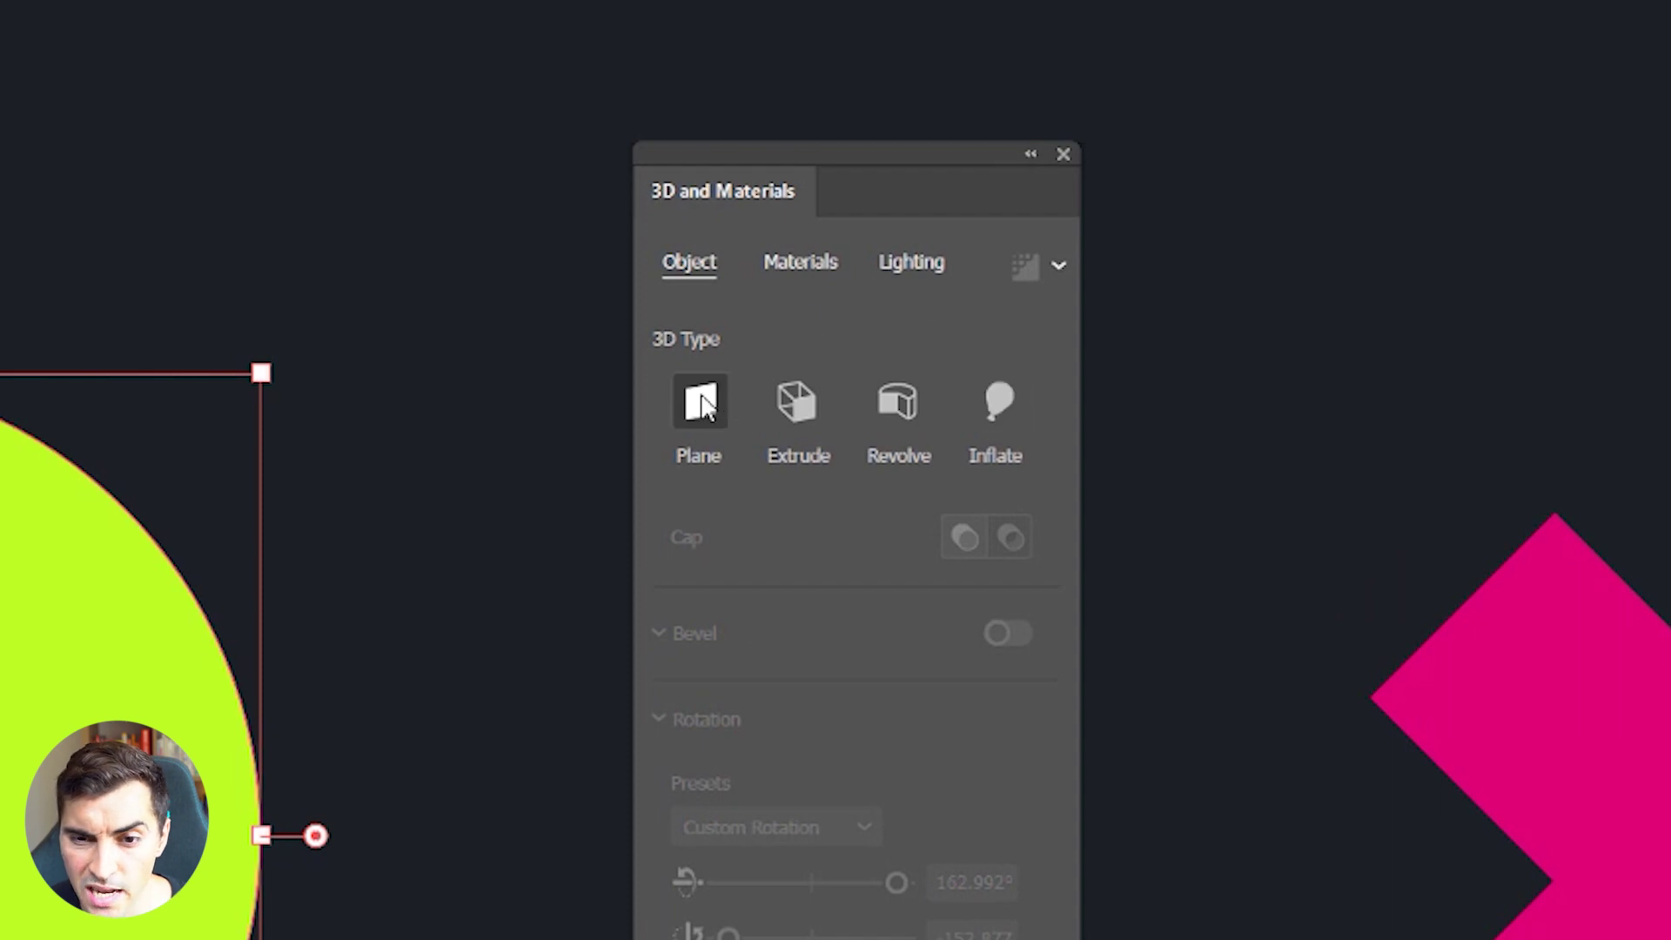
pyautogui.moveTo(250, 243); pyautogui.dragTo(128, 328)
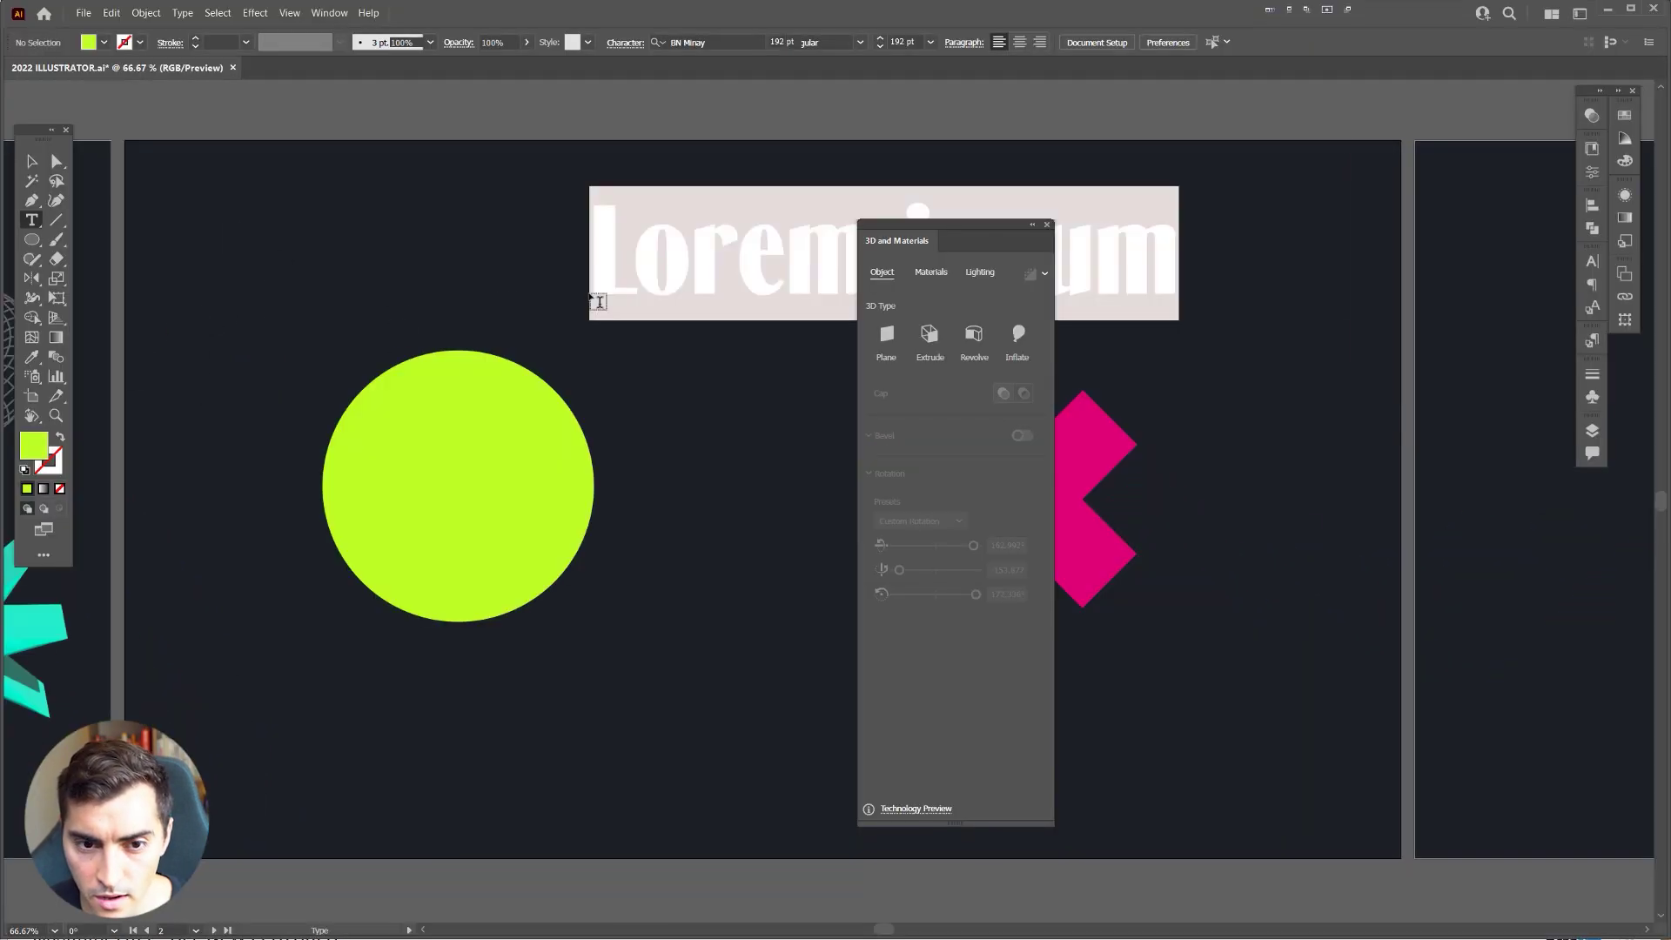
# Step: Type the FUTURE heading and move the lime circle lower beneath it
pyautogui.write('t')
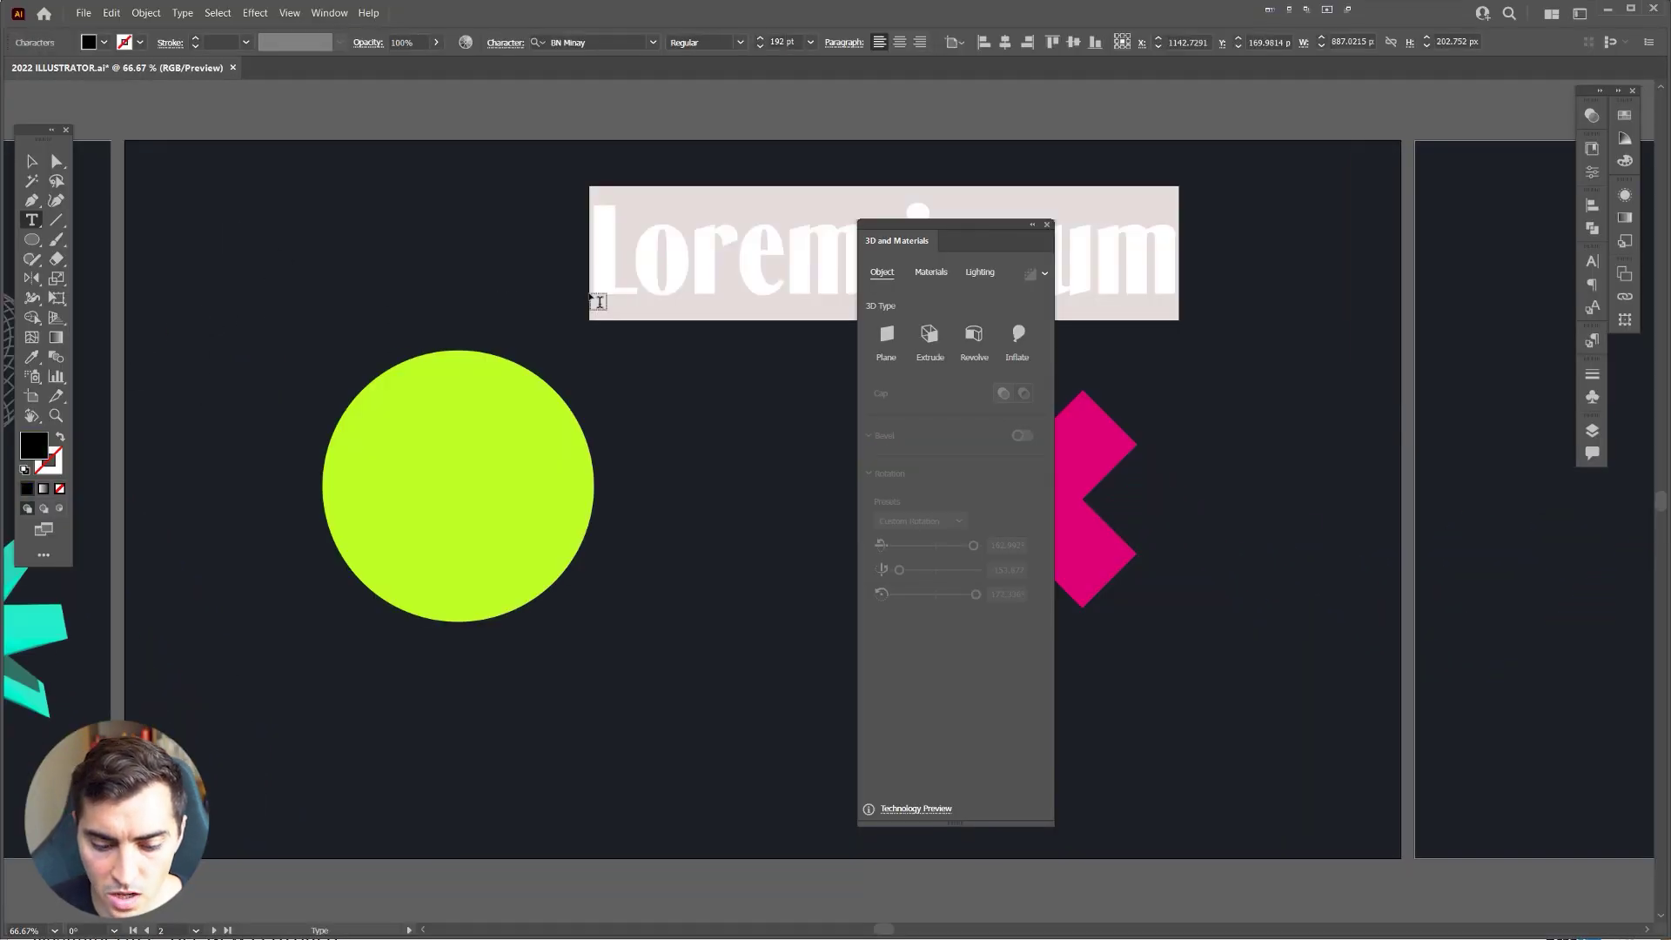
pyautogui.write('FUTURE')
pyautogui.press('Escape')
pyautogui.moveTo(514, 537); pyautogui.dragTo(549, 659)
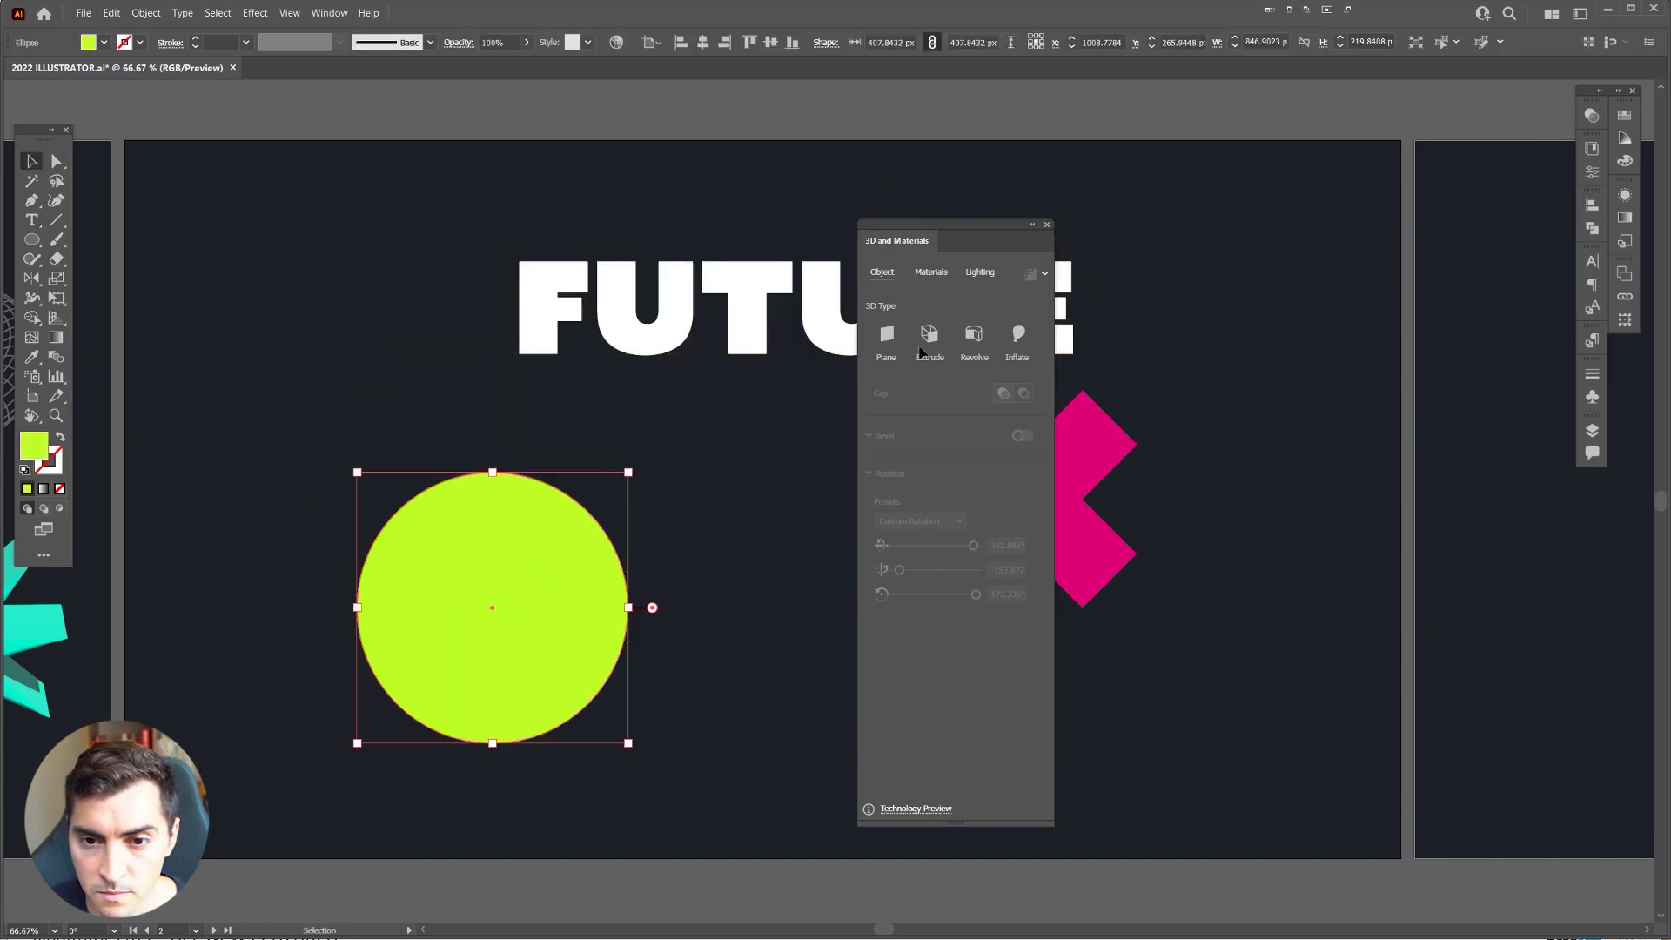
# Step: Make the FUTURE text a flat 3D Plane
pyautogui.click(808, 292)
pyautogui.moveTo(950, 235); pyautogui.dragTo(1321, 165)
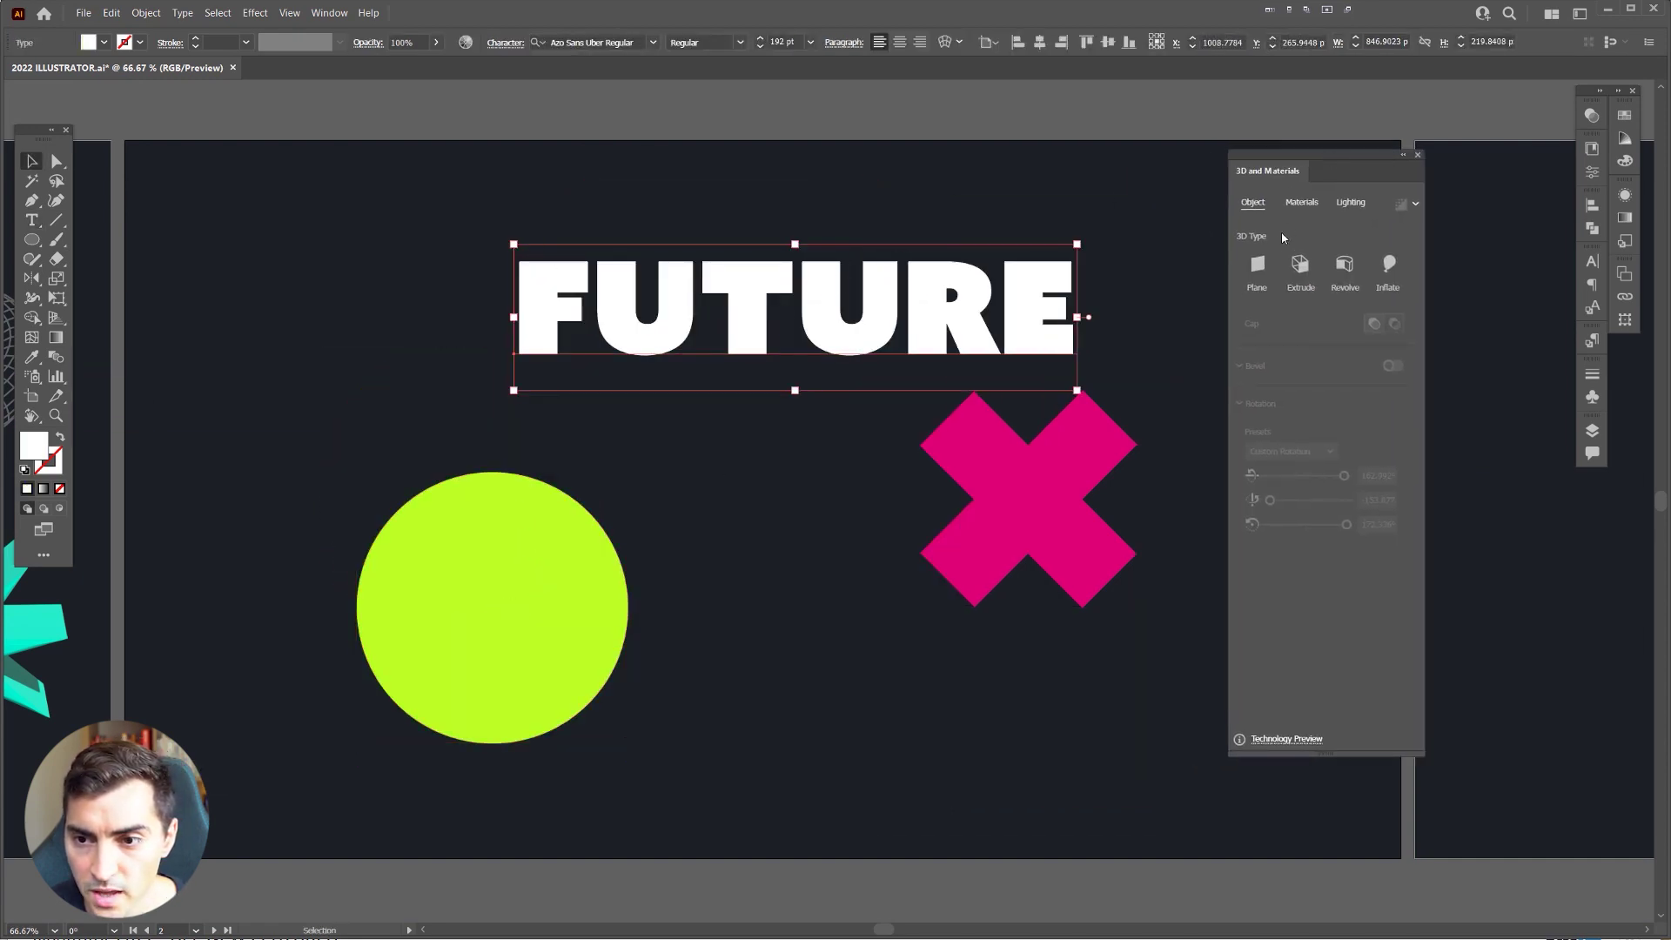
pyautogui.click(1259, 266)
pyautogui.moveTo(1329, 182); pyautogui.dragTo(1237, 193)
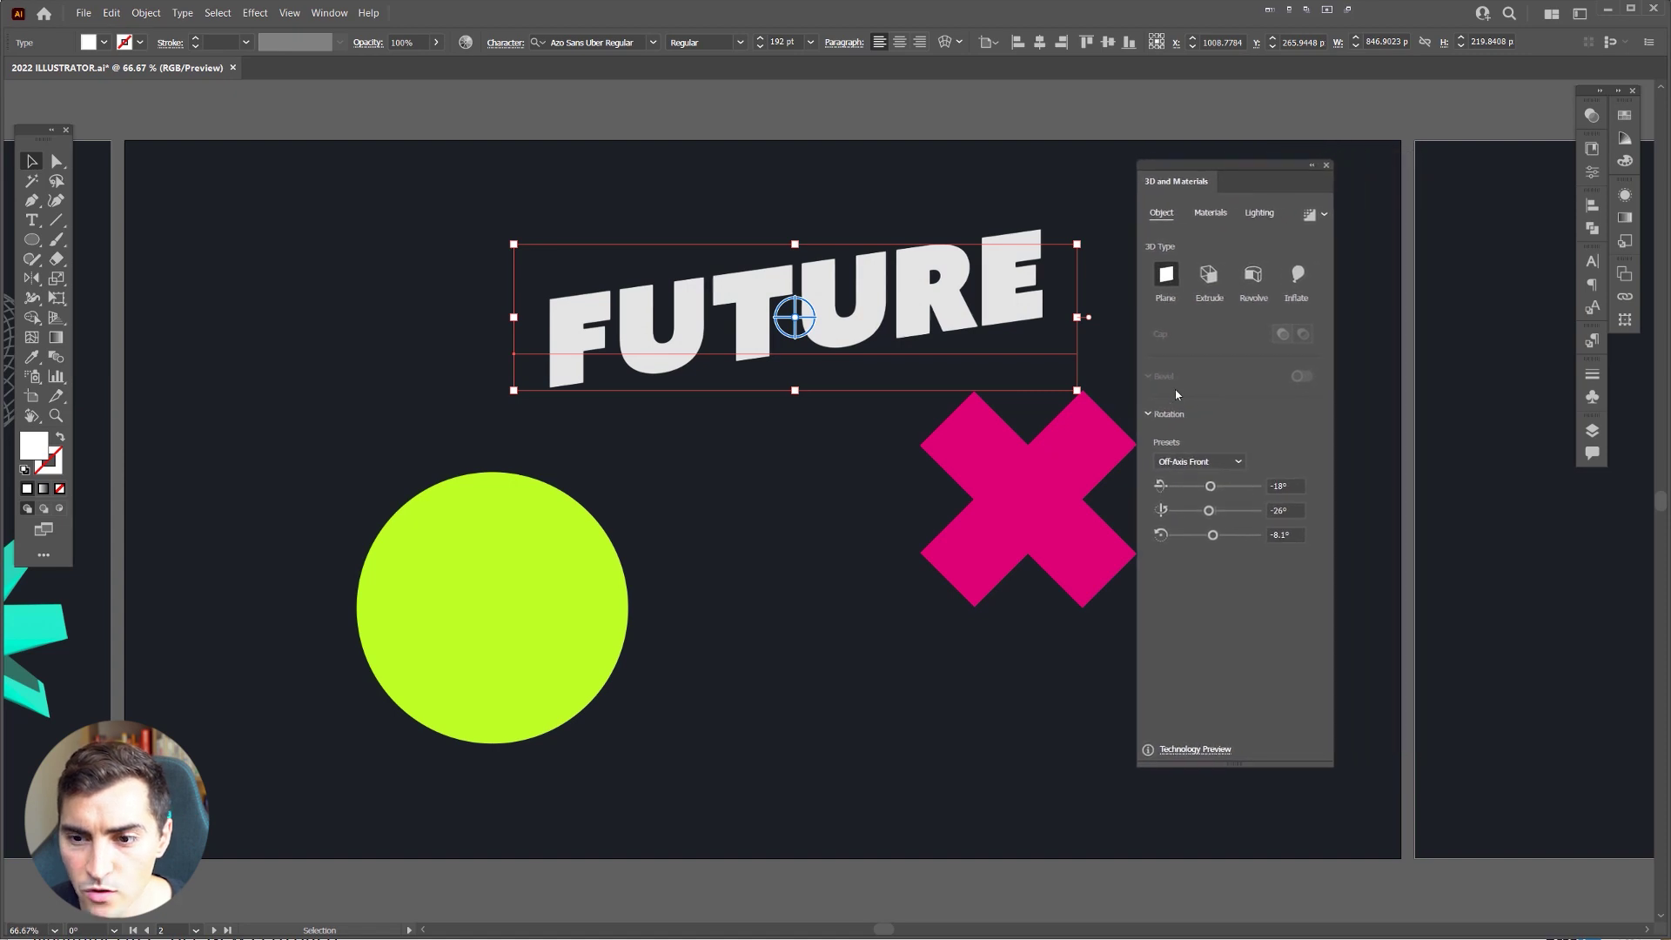
# Step: Try the Front, Left and Off-Axis Front presets, then tilt FUTURE to -59°, -51°, -21°
pyautogui.click(1210, 463)
pyautogui.click(1182, 501)
pyautogui.click(1201, 461)
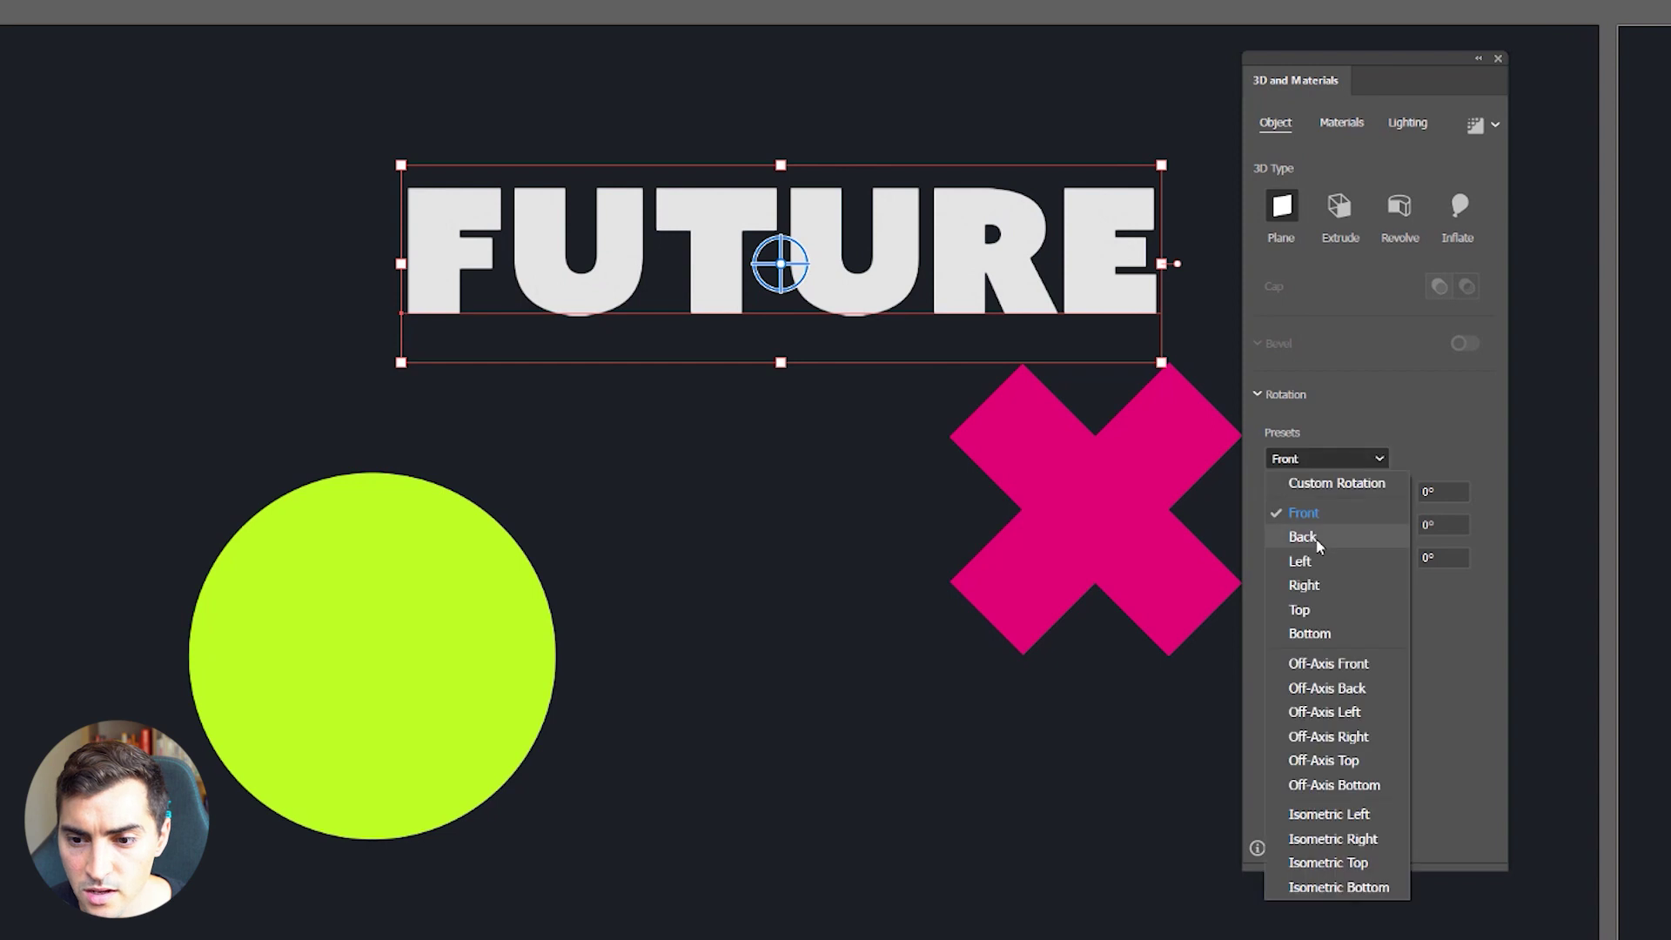
pyautogui.click(1301, 561)
pyautogui.click(1306, 462)
pyautogui.click(1327, 663)
pyautogui.moveTo(1353, 492); pyautogui.dragTo(1332, 495)
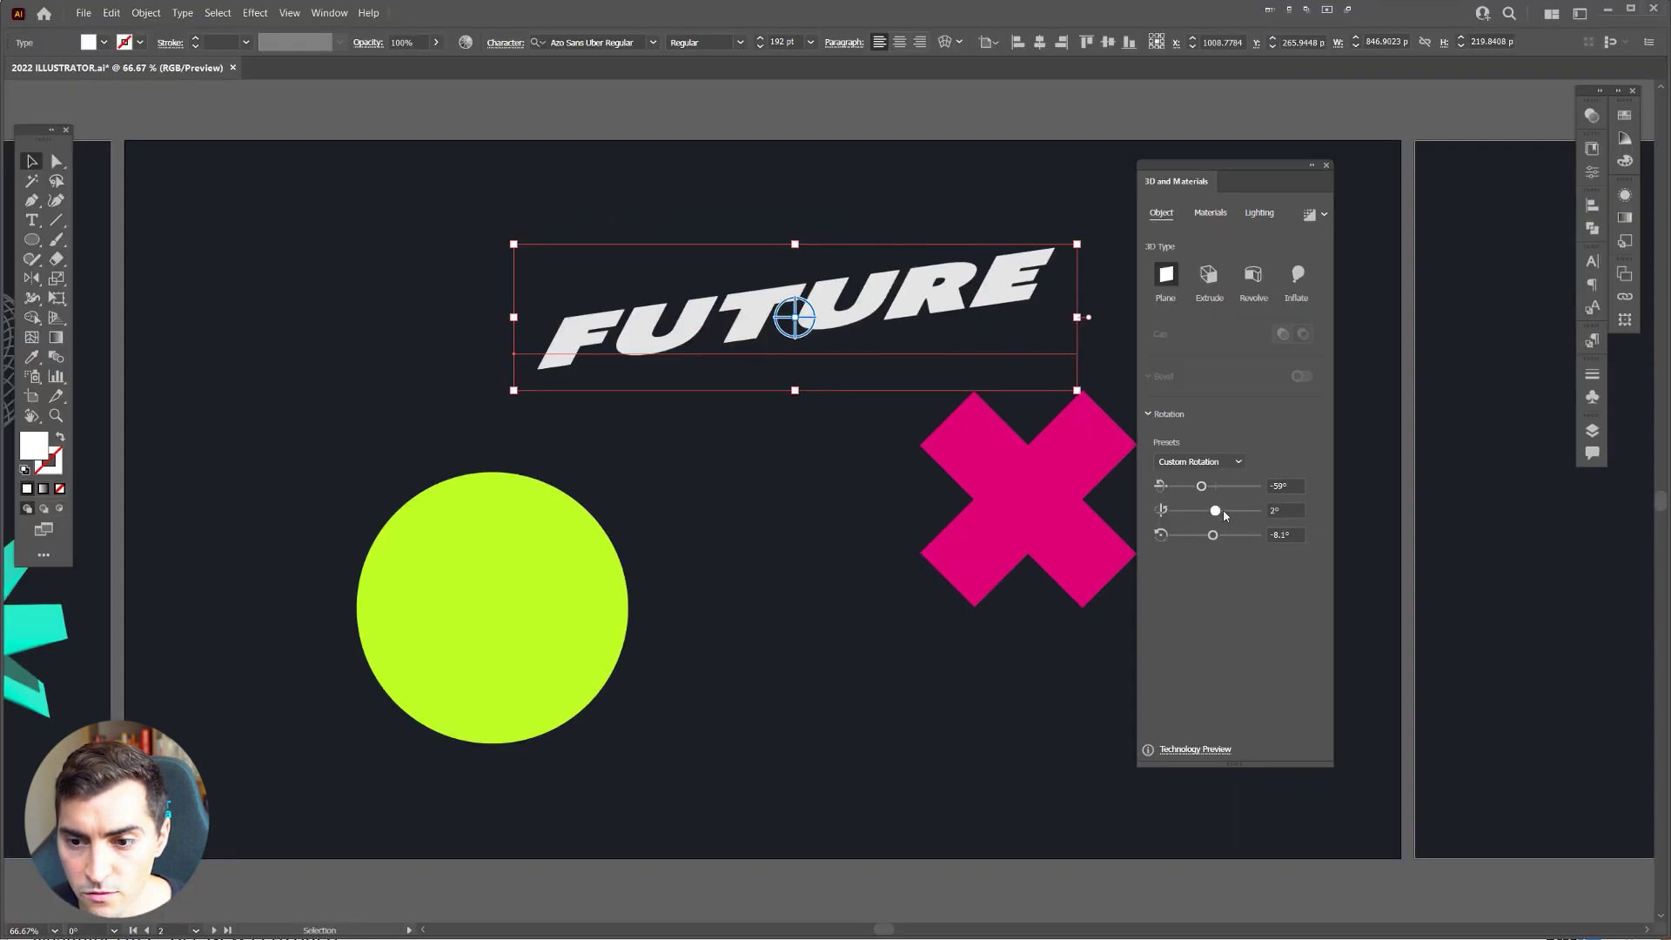
pyautogui.hotkey('ctrl', '1')
pyautogui.moveTo(1225, 513); pyautogui.dragTo(1208, 514)
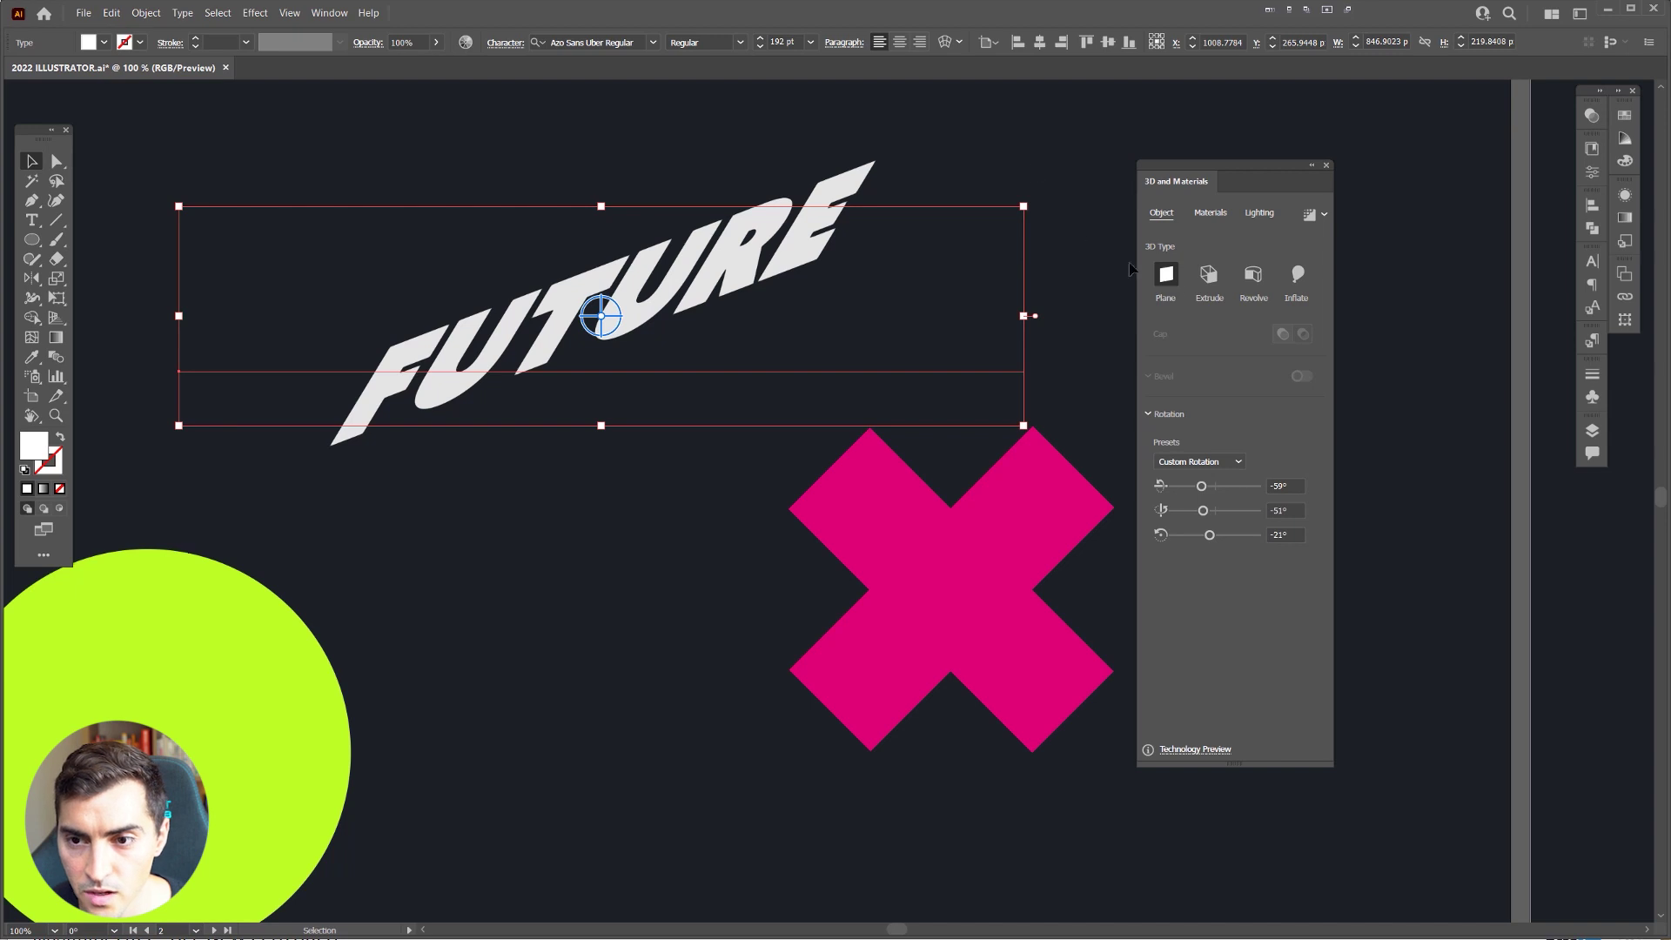
pyautogui.moveTo(1188, 175); pyautogui.dragTo(1220, 178)
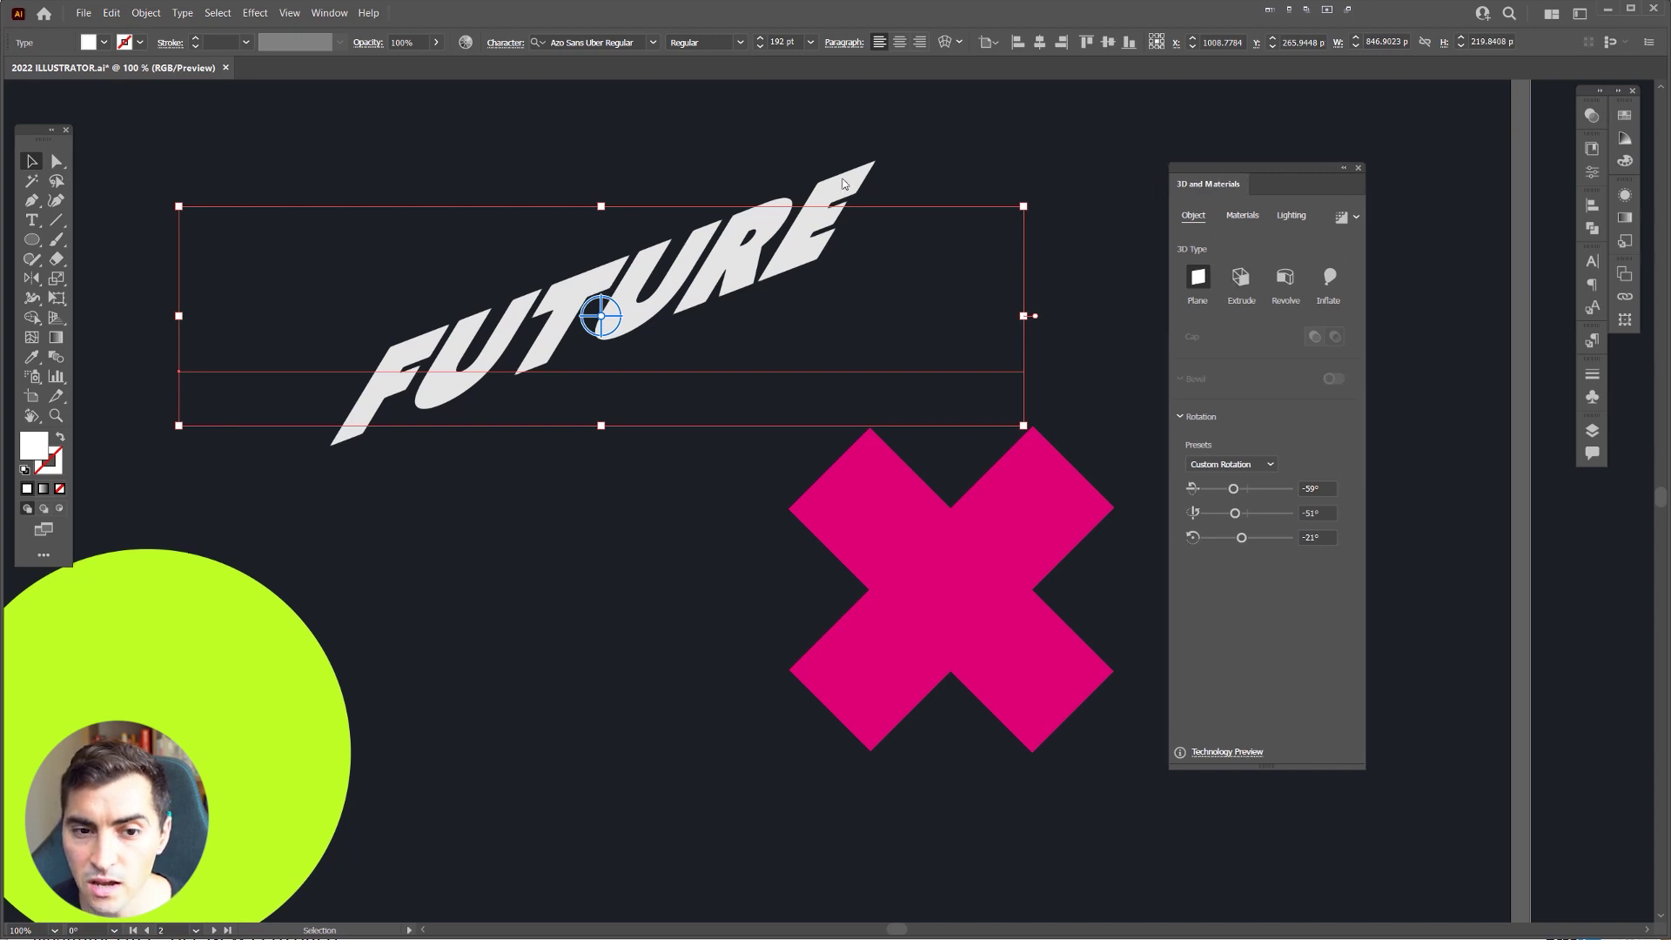
# Step: Extrude FUTURE in 3D and adjust its depth to 384 px
pyautogui.click(1241, 278)
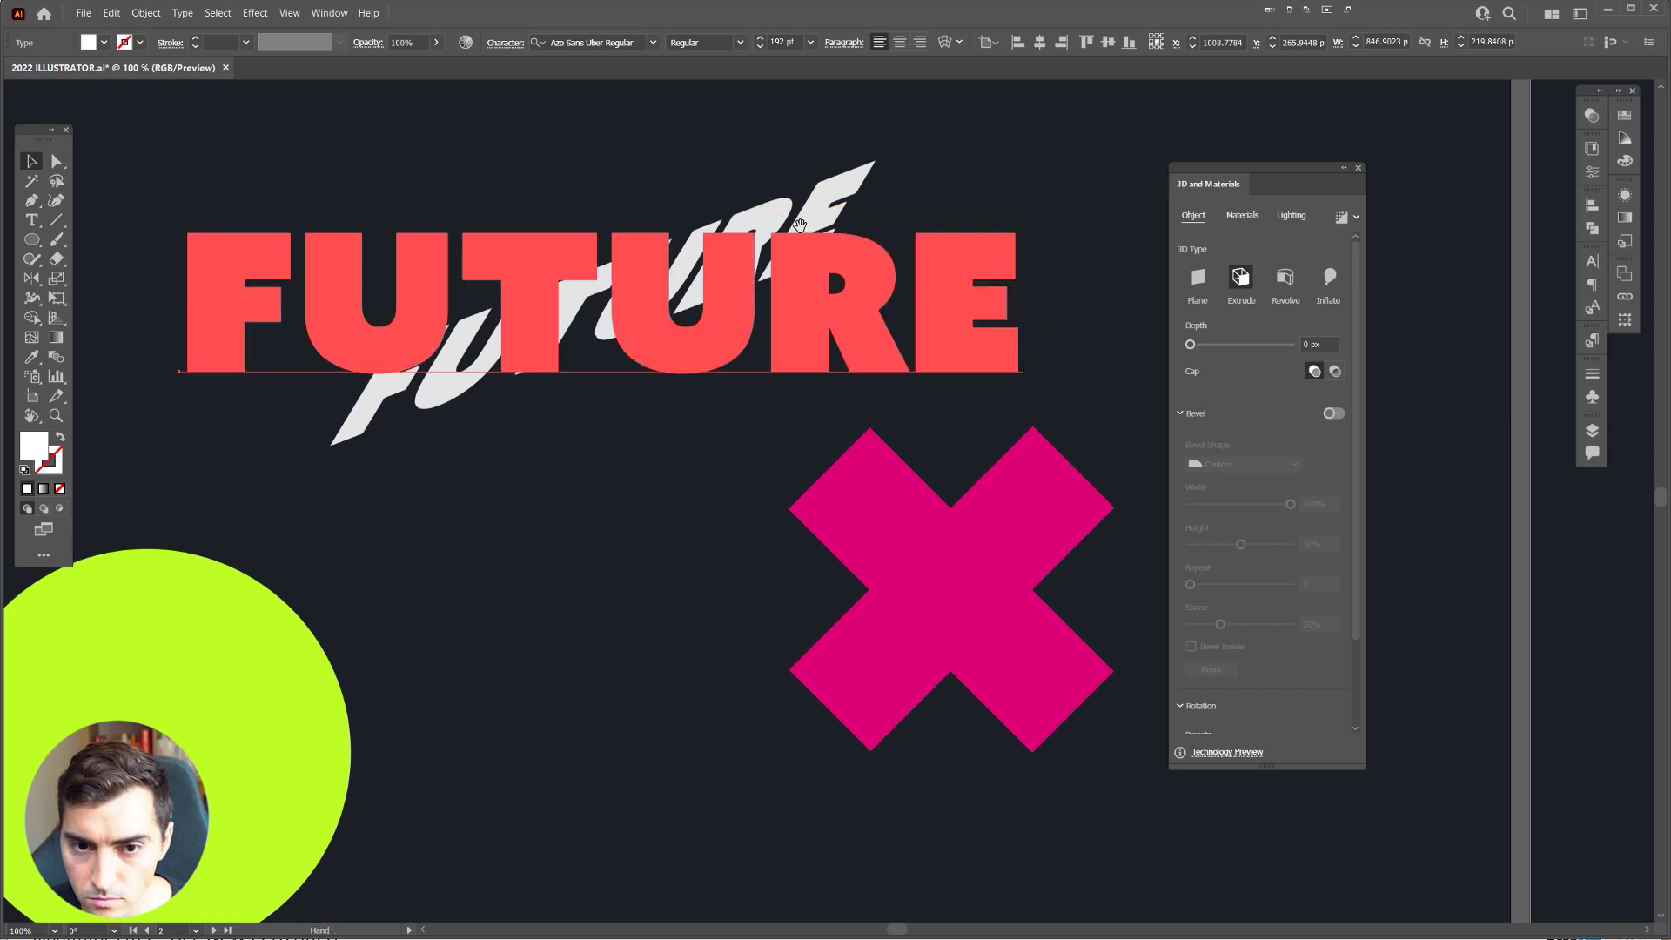
pyautogui.moveTo(799, 226); pyautogui.dragTo(865, 281)
pyautogui.moveTo(1219, 345); pyautogui.dragTo(1210, 350)
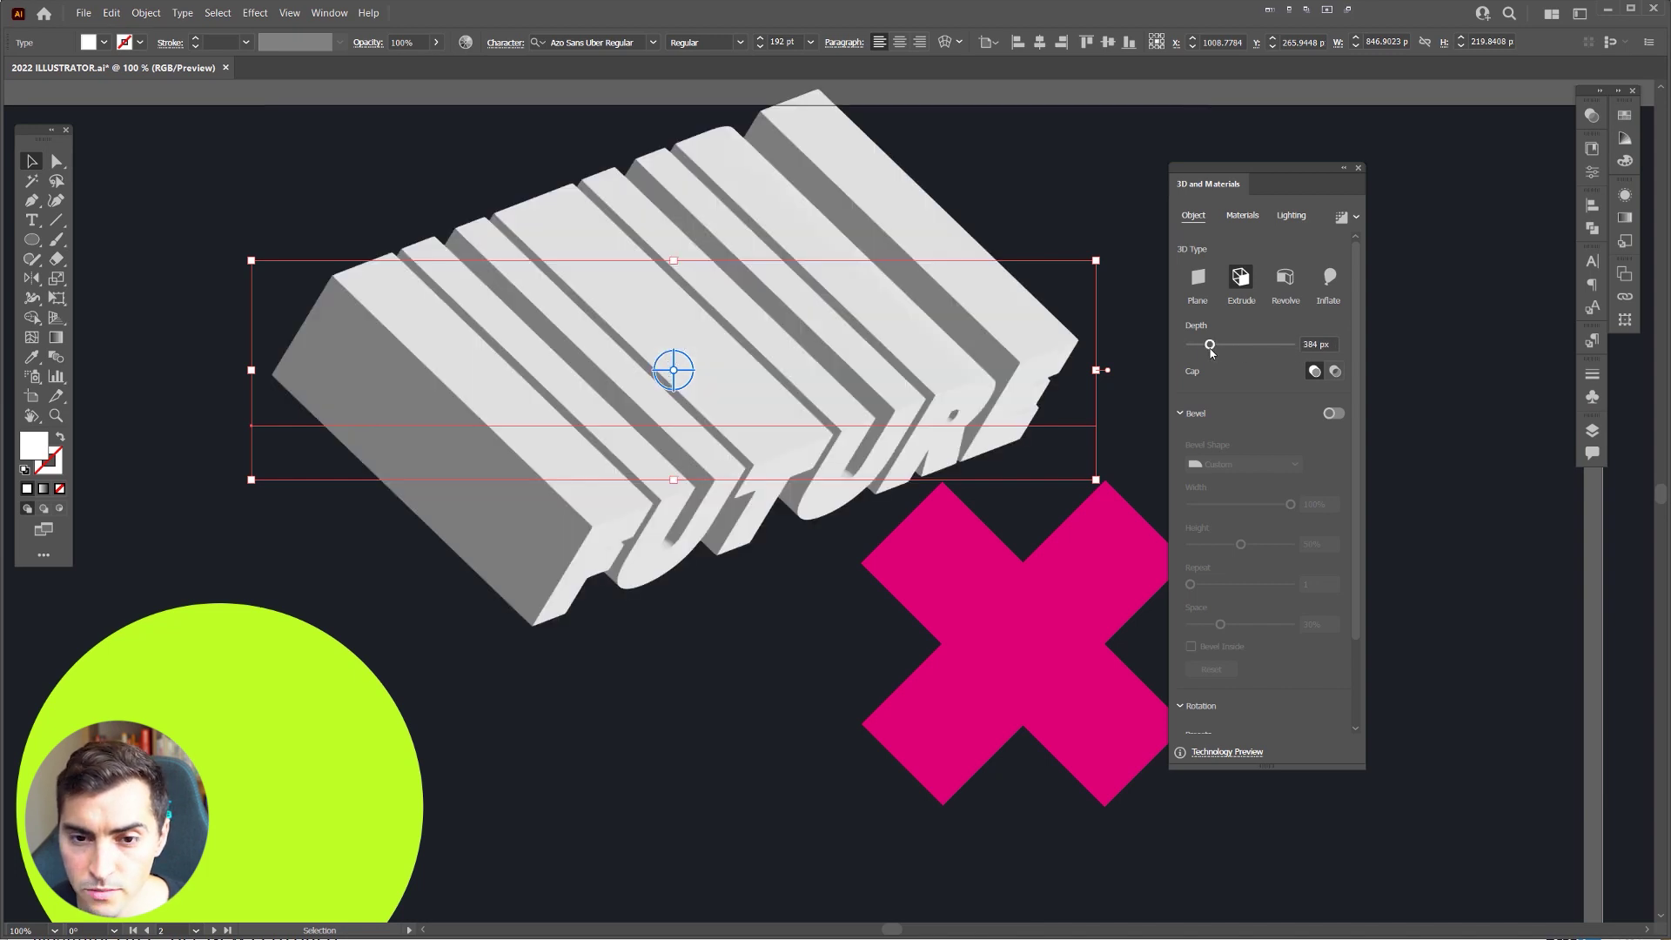
pyautogui.scroll(2, 675, 241)
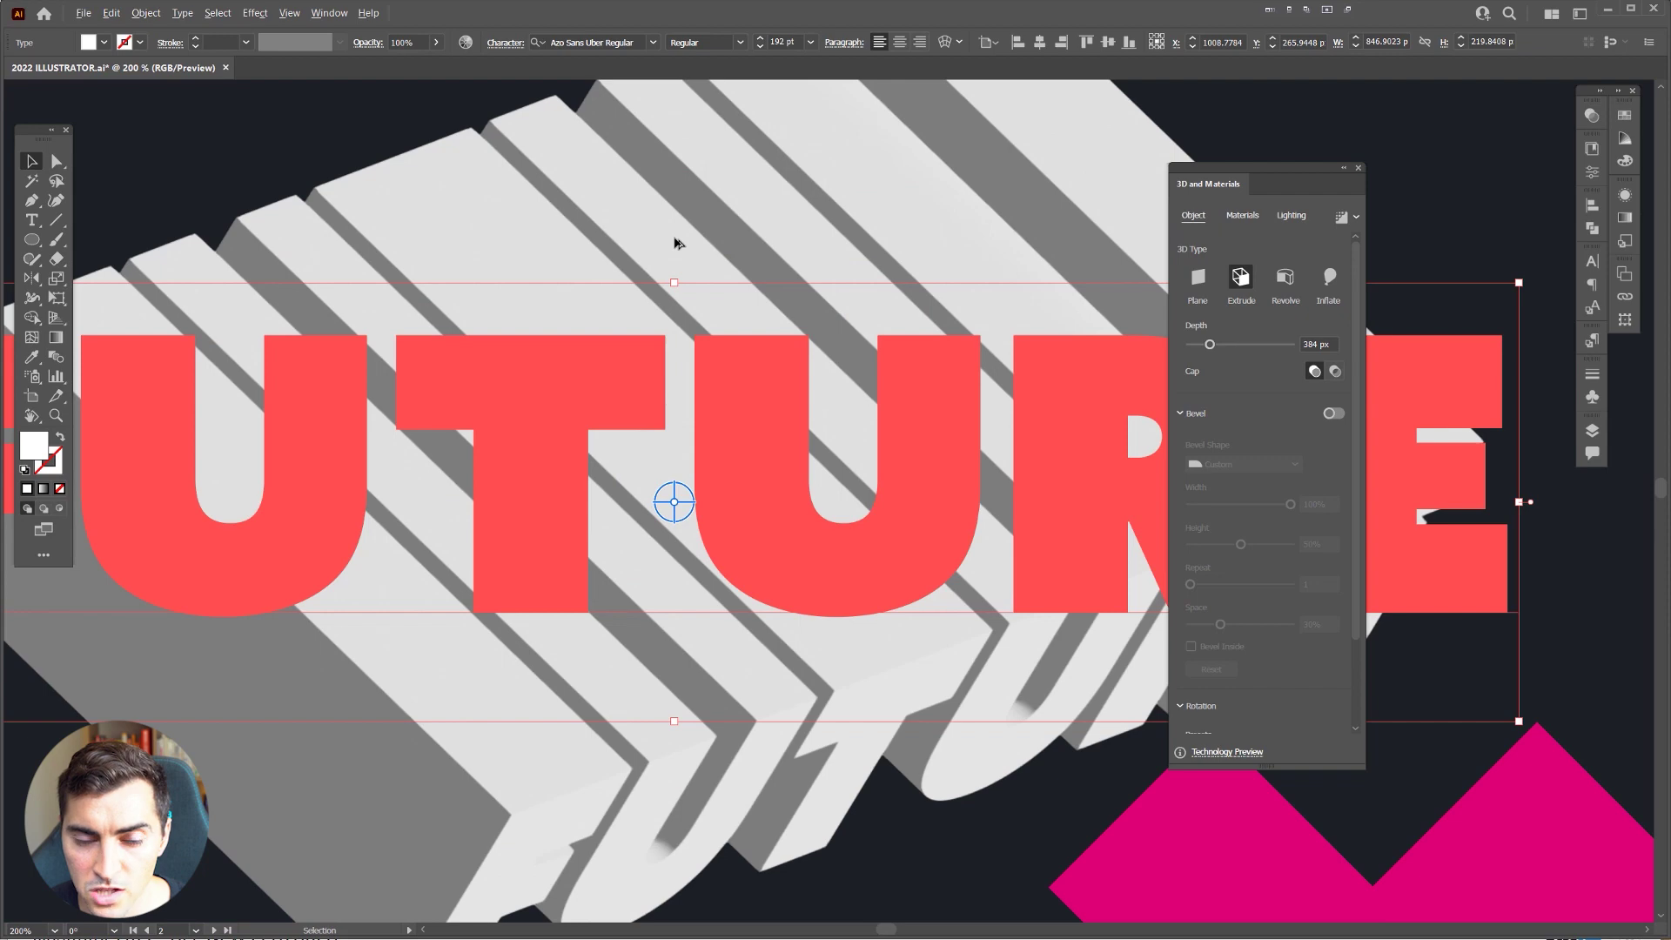
pyautogui.scroll(-2, 676, 243)
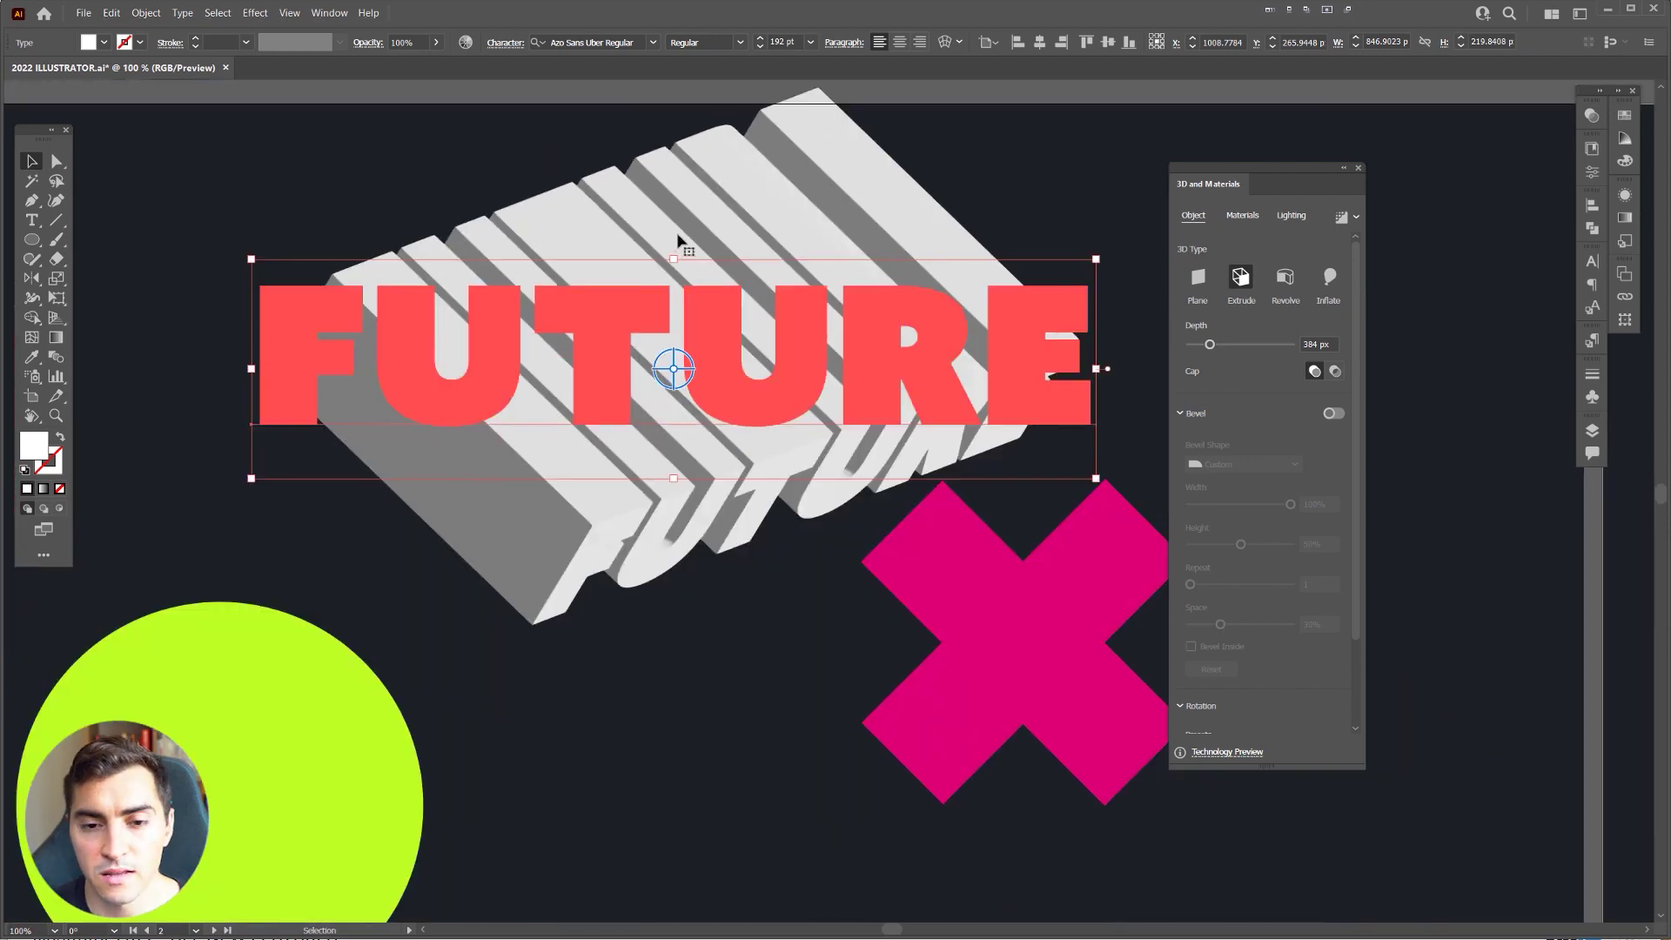
pyautogui.scroll(-1, 750, 400)
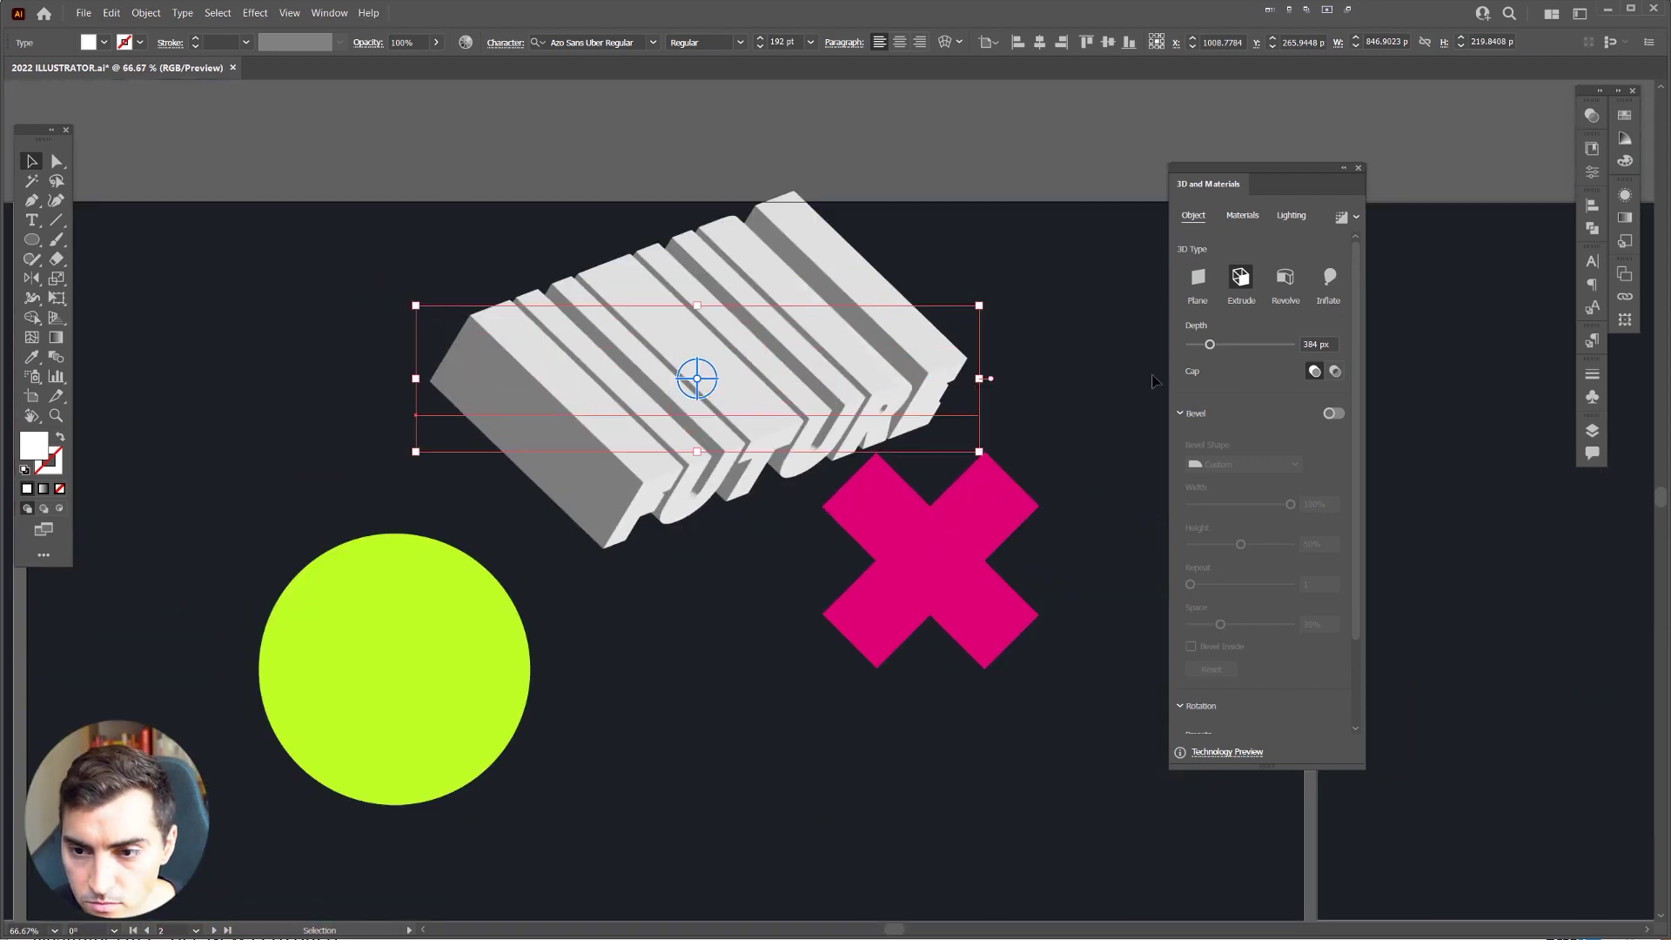
pyautogui.scroll(-3, 1229, 512)
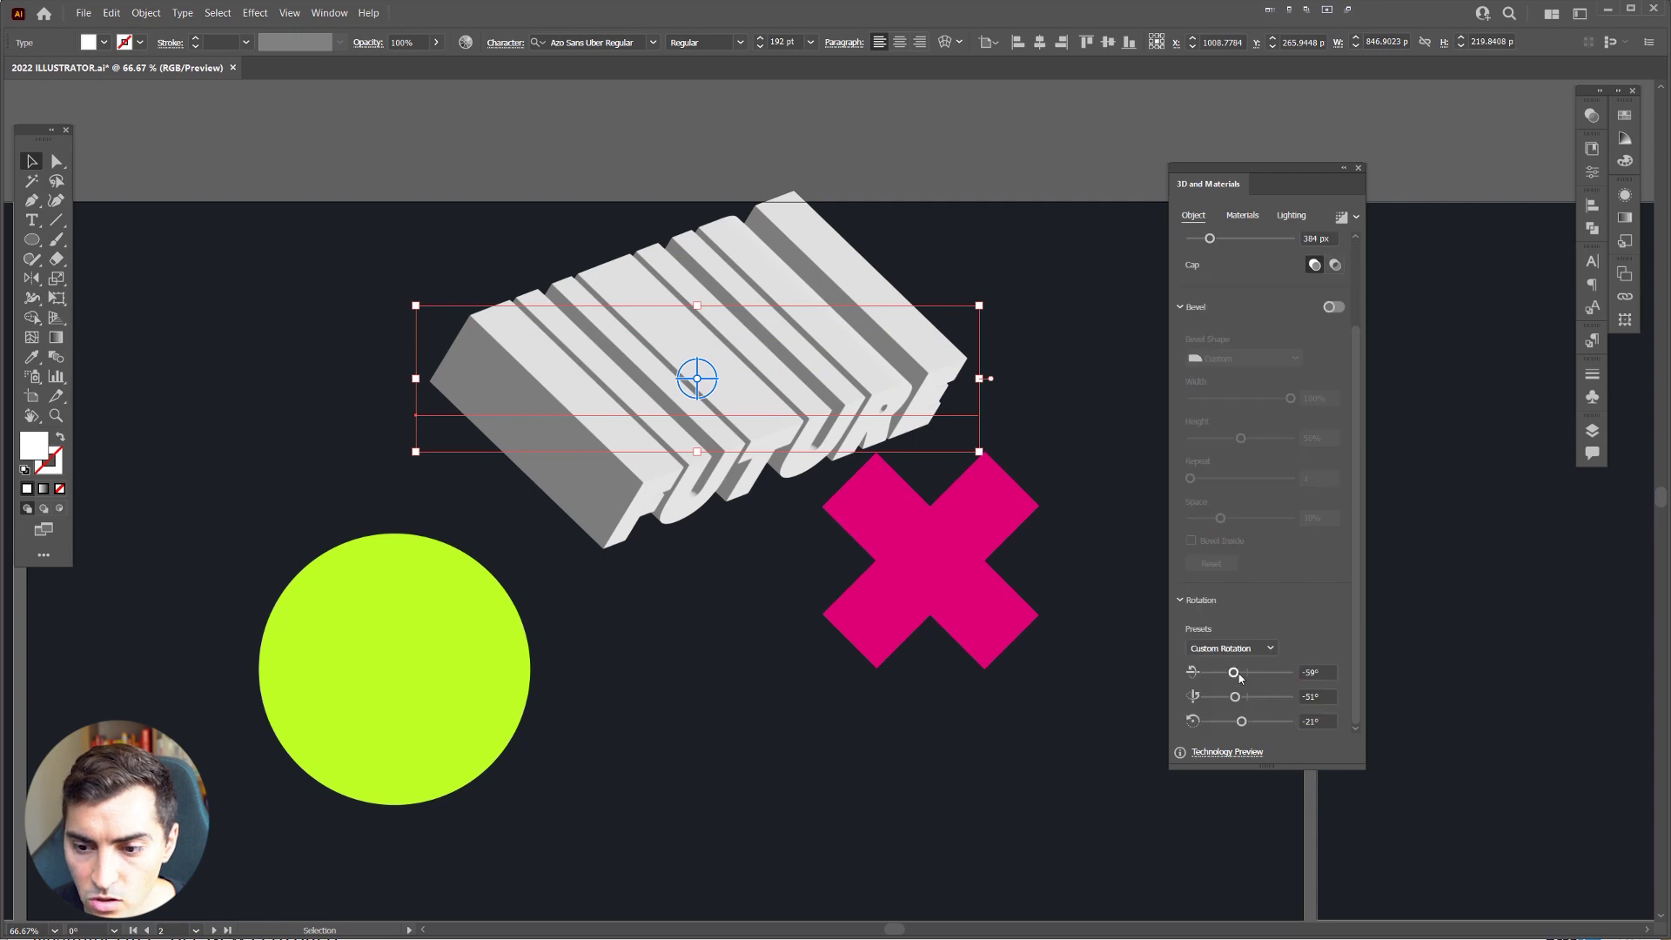
# Step: Re-angle the extruded FUTURE to -30°, -54° and -21°, then deselect it
pyautogui.moveTo(1243, 675); pyautogui.dragTo(1241, 673)
pyautogui.click(1313, 670)
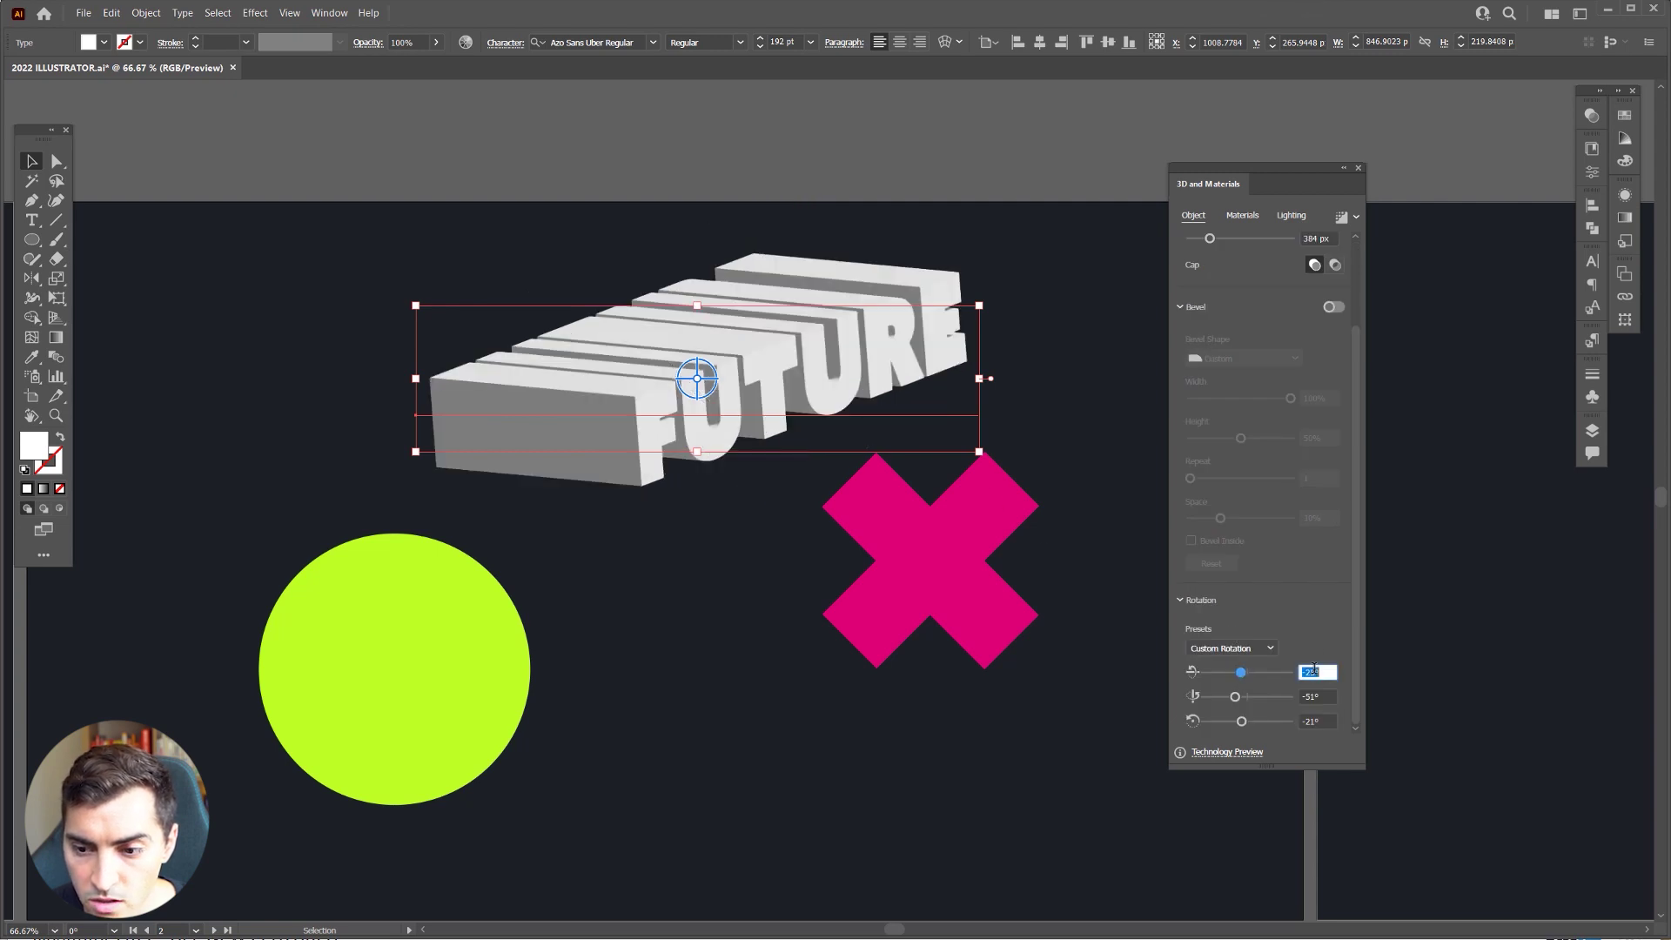
pyautogui.write('-30')
pyautogui.press('Return')
pyautogui.click(1320, 696)
pyautogui.write('-45')
pyautogui.press('Return')
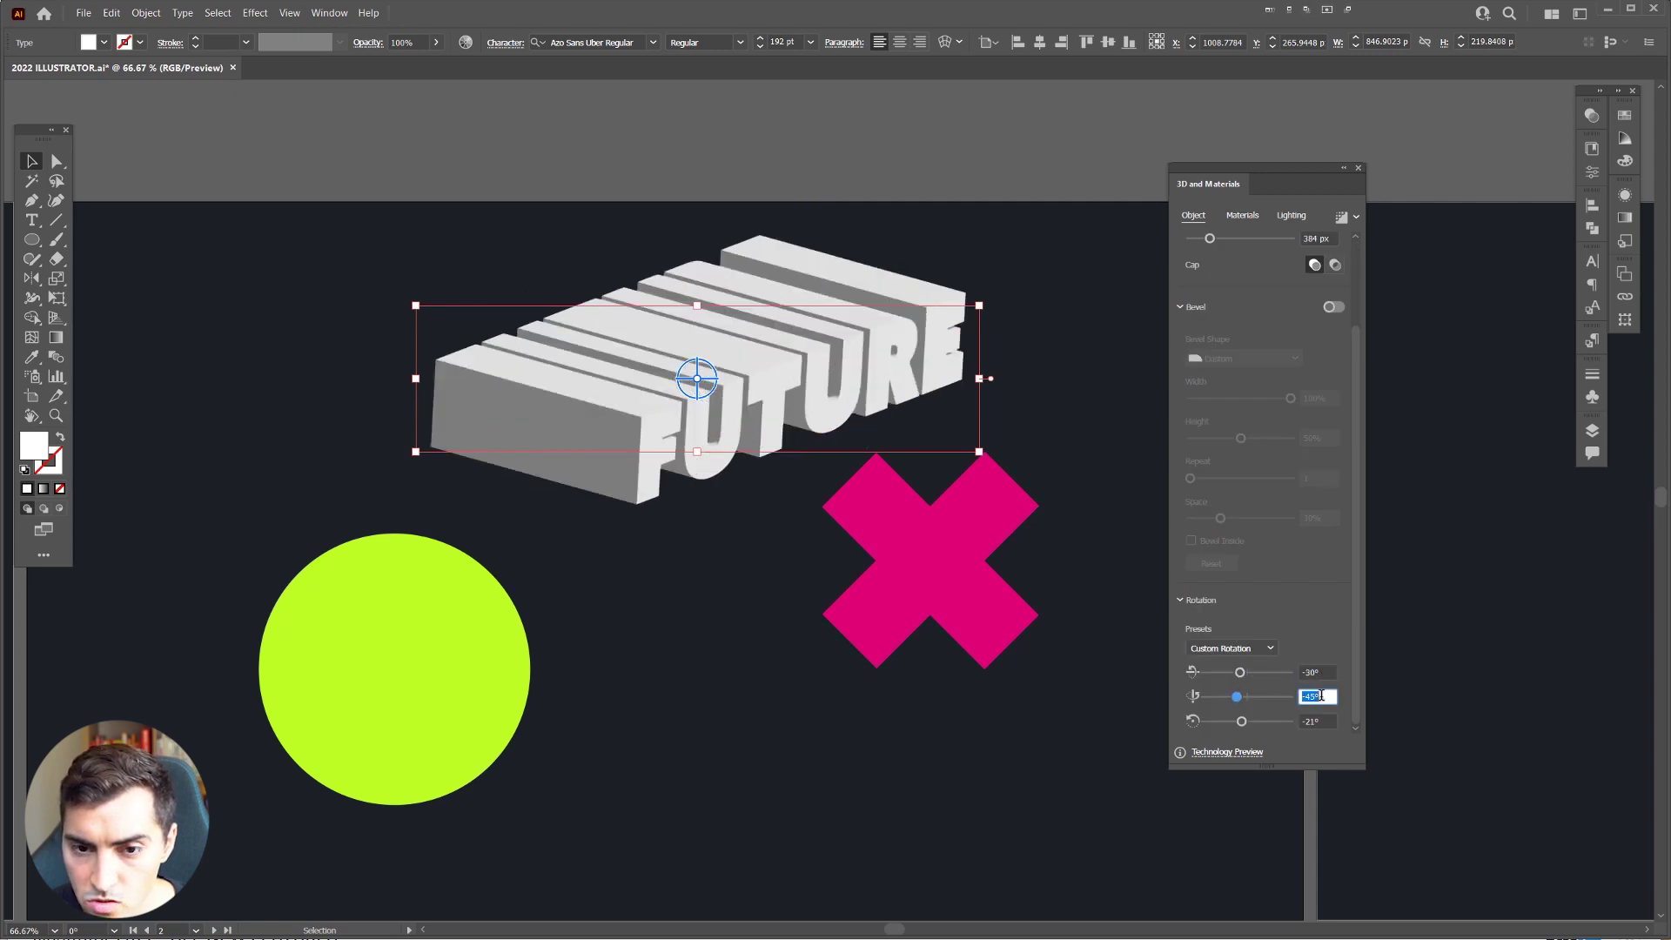
pyautogui.click(1320, 720)
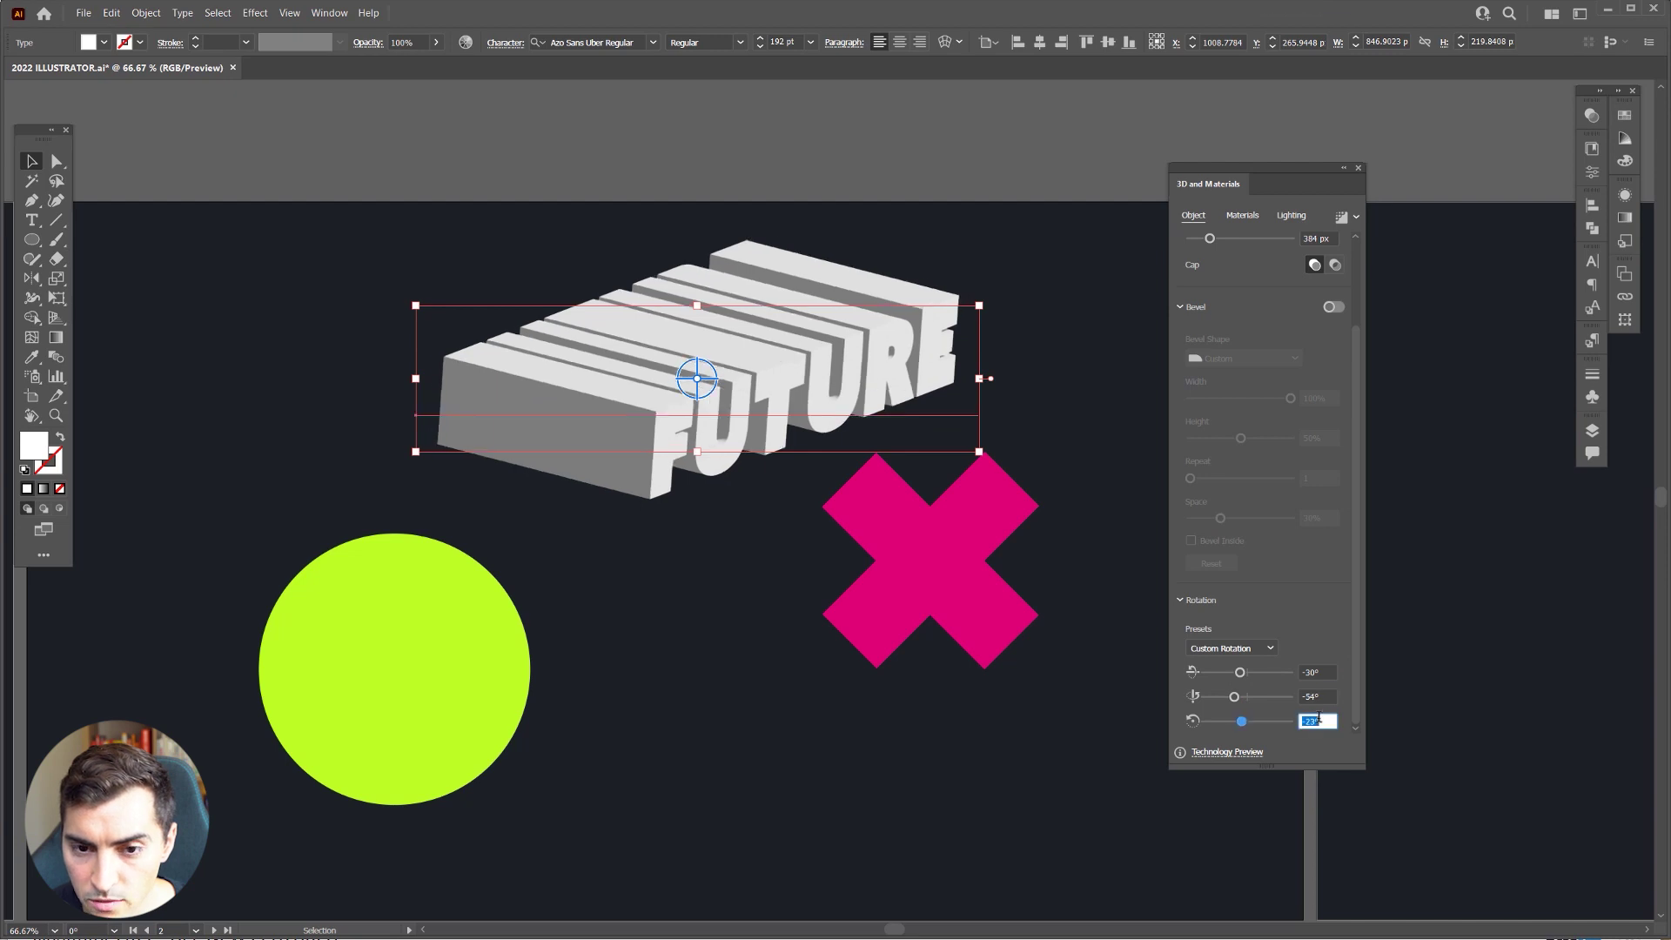
pyautogui.click(1047, 372)
pyautogui.scroll(2, 865, 375)
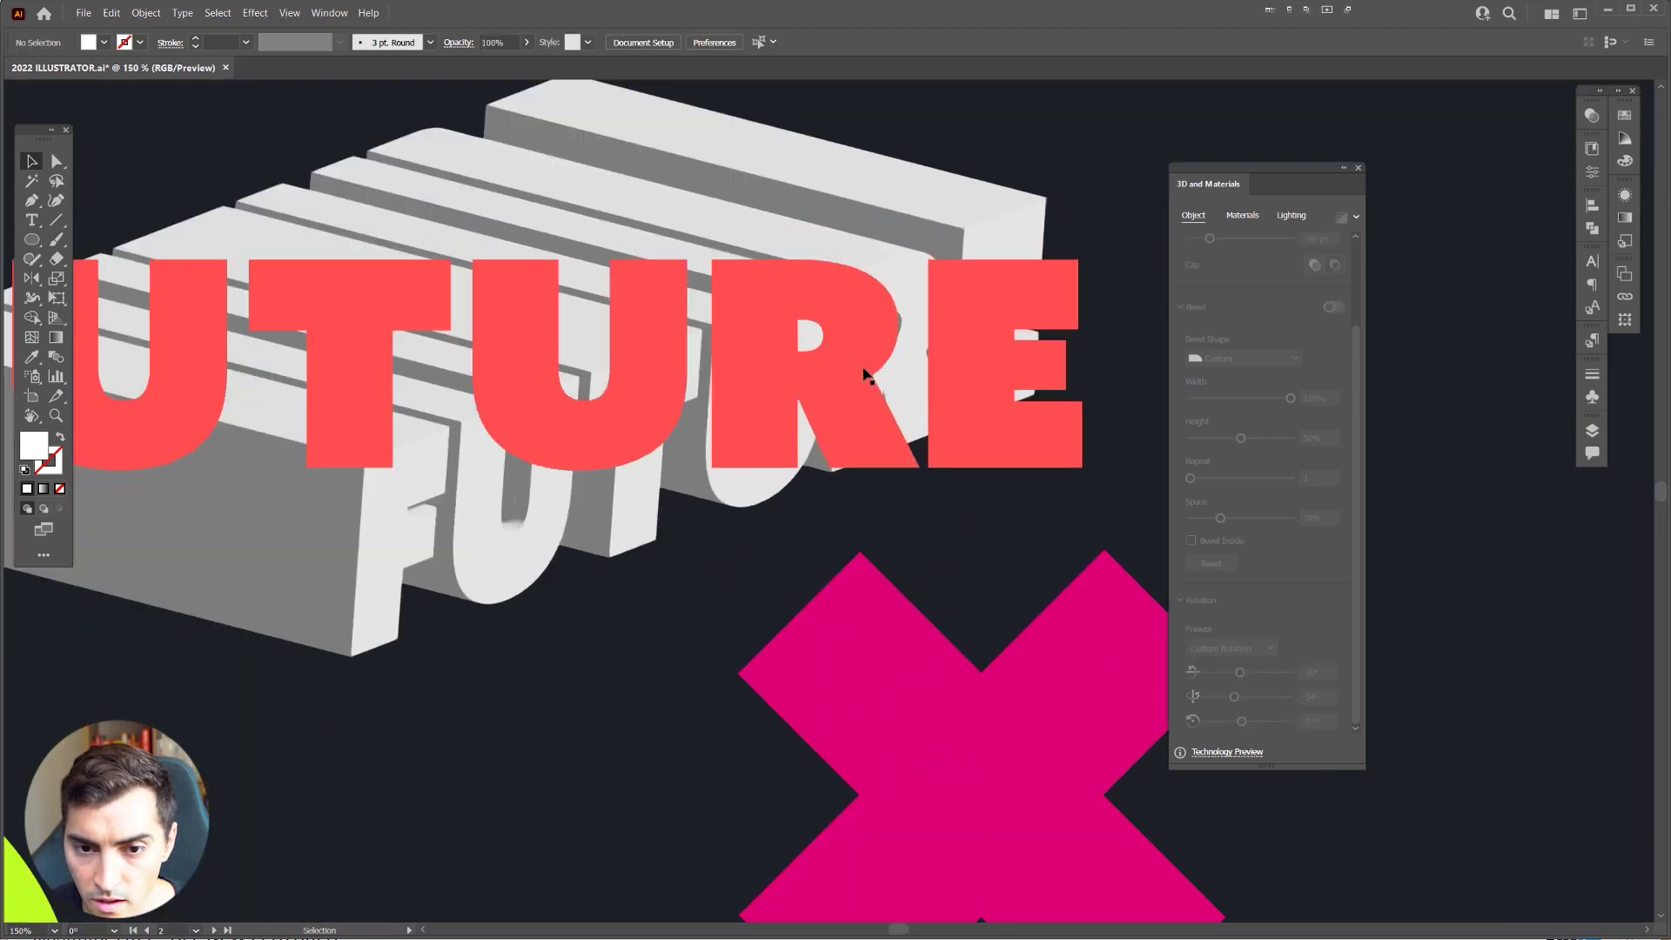
pyautogui.scroll(-1, 865, 374)
# Step: Fill the 3D FUTURE text with the orange-red swatch and pan back to the circle and X
pyautogui.click(864, 375)
pyautogui.click(1624, 115)
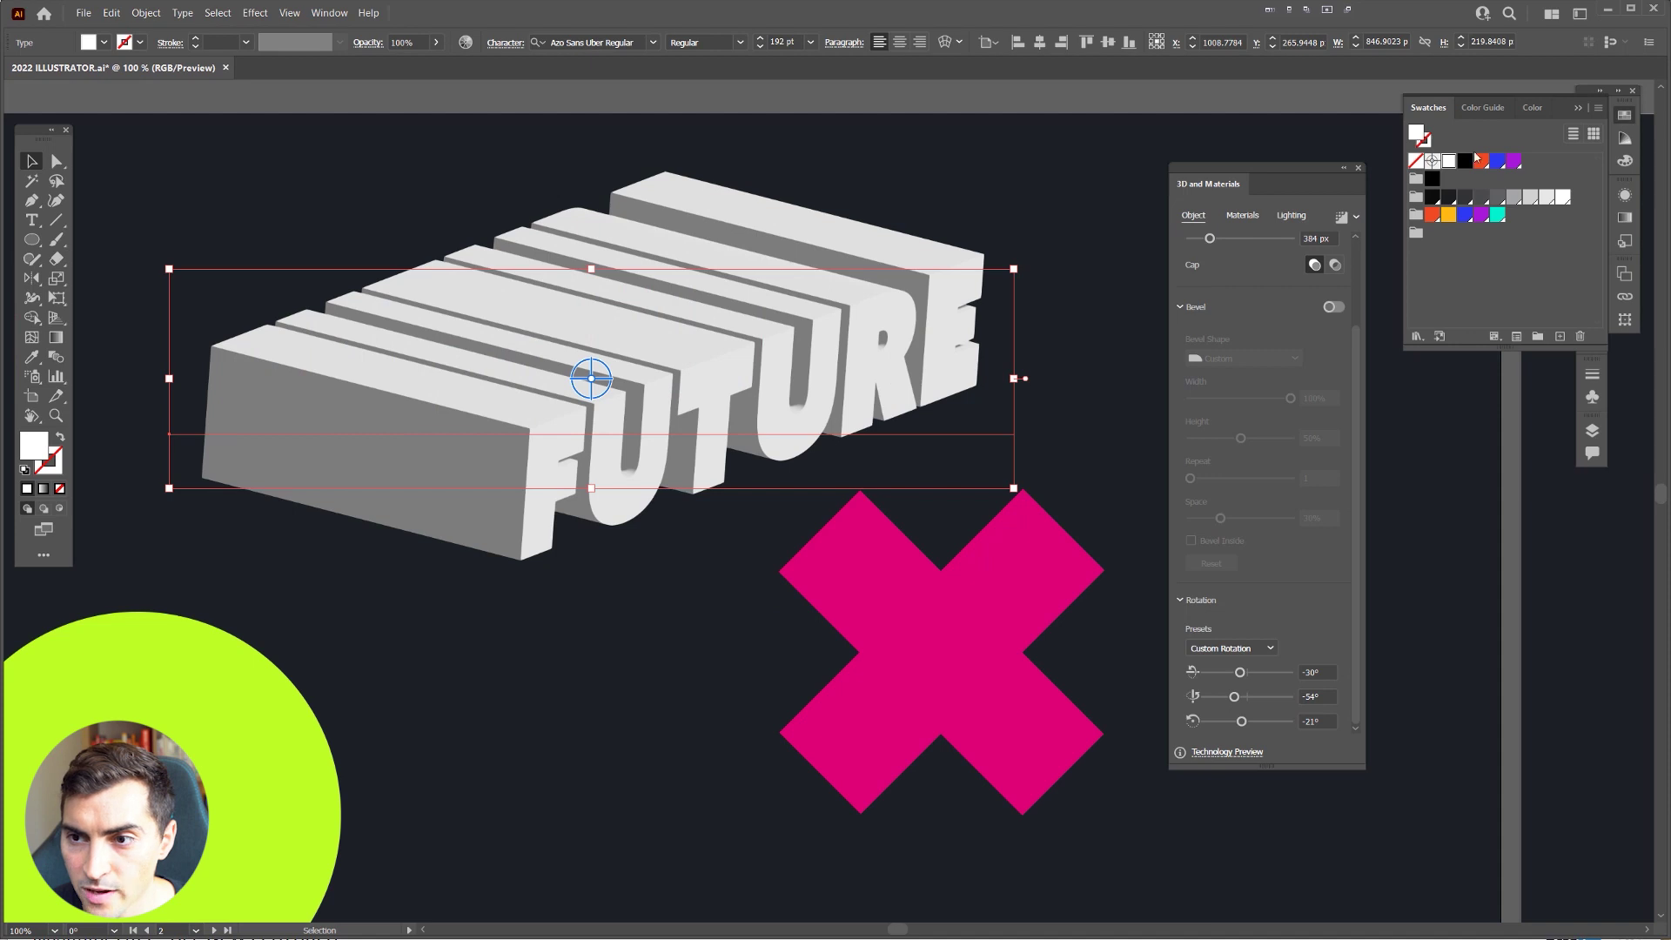
pyautogui.click(1483, 162)
pyautogui.scroll(1, 459, 327)
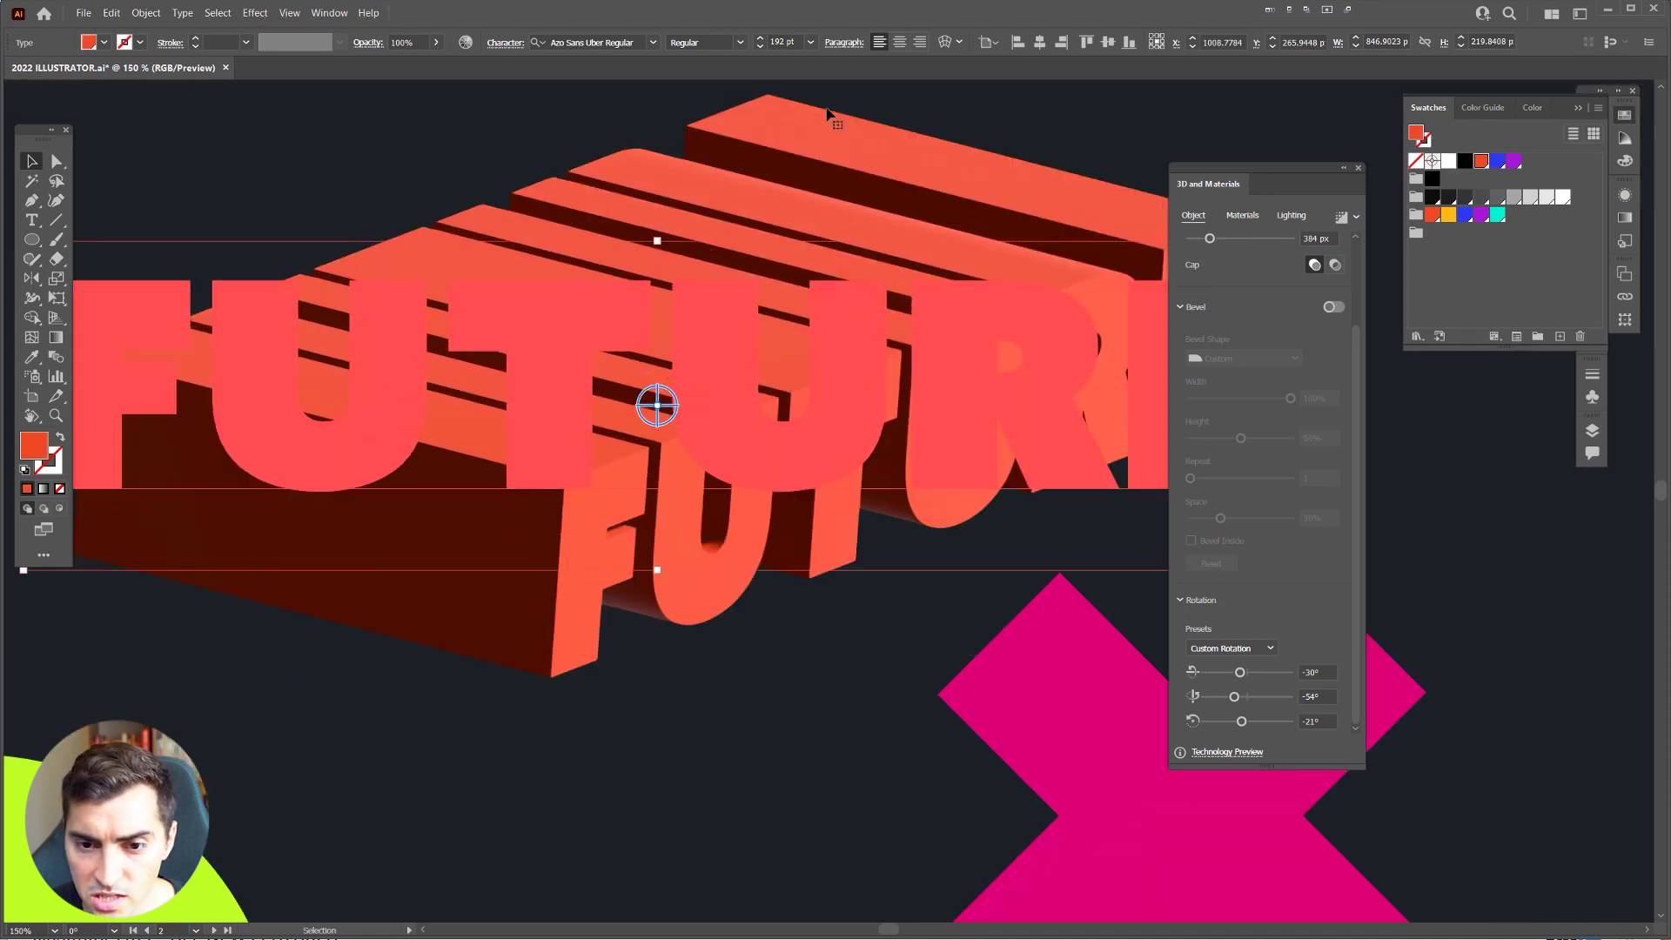
pyautogui.scroll(-2, 972, 100)
pyautogui.moveTo(1134, 133); pyautogui.dragTo(659, 224)
pyautogui.hscroll(-2, 659, 225)
pyautogui.click(551, 529)
pyautogui.scroll(1, 552, 530)
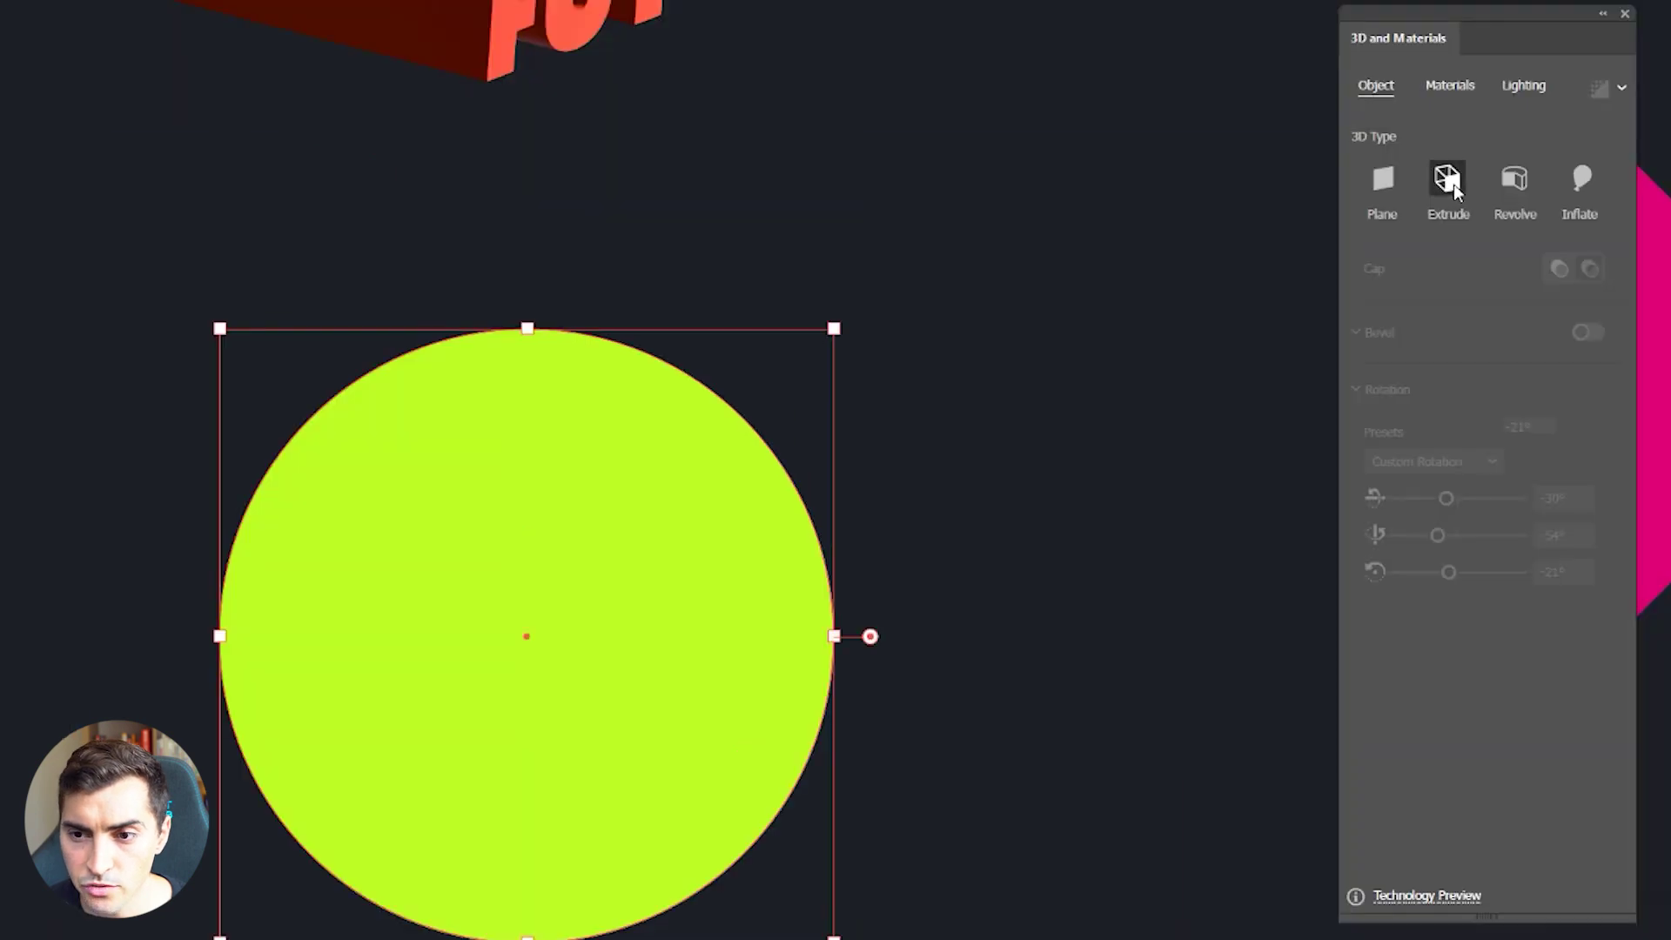
pyautogui.click(1243, 278)
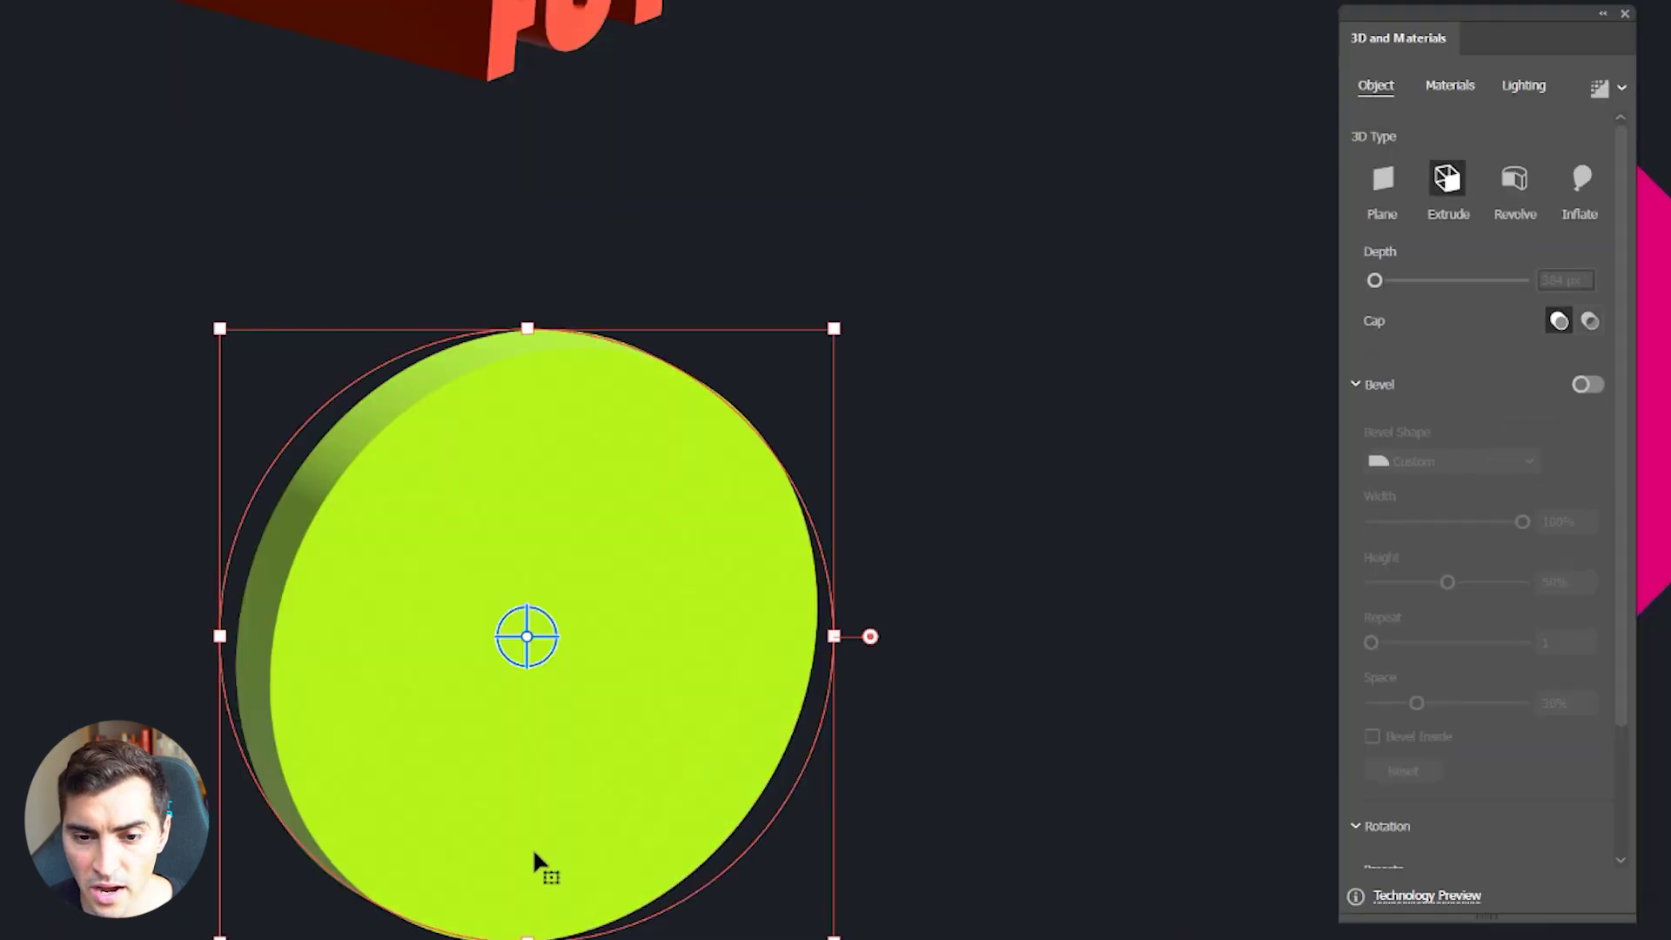
pyautogui.scroll(3, 317, 574)
pyautogui.scroll(-3, 261, 557)
pyautogui.moveTo(1374, 280); pyautogui.dragTo(1409, 281)
pyautogui.scroll(-3, 966, 343)
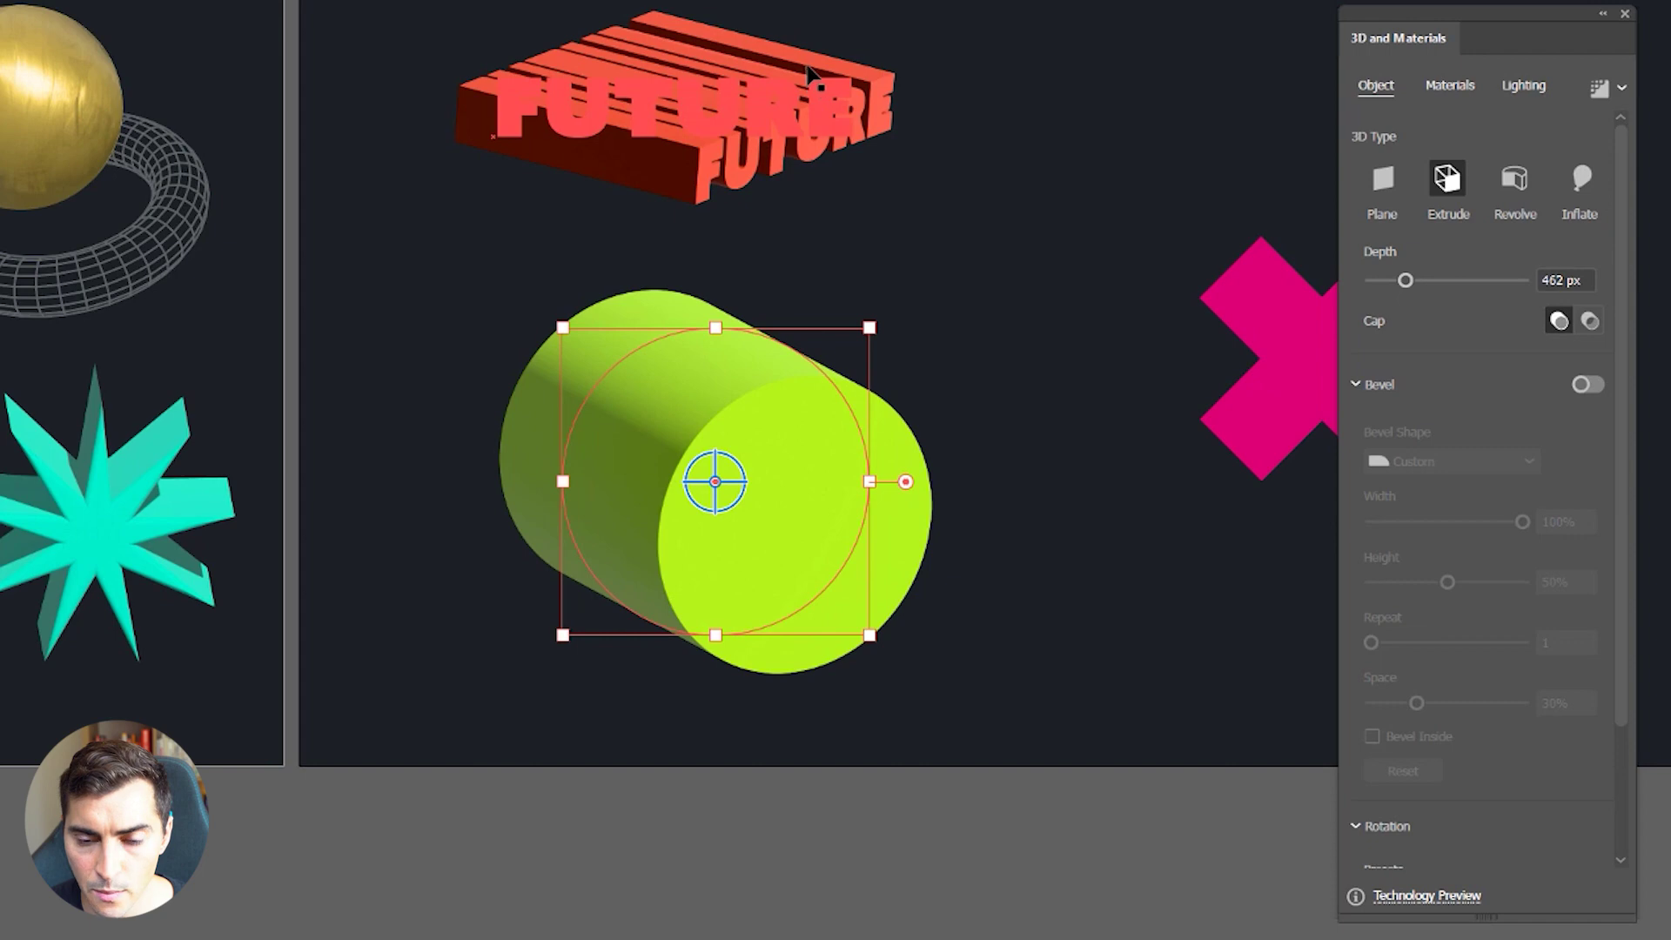
pyautogui.scroll(2, 839, 243)
pyautogui.hotkey('ctrl', 'z')
pyautogui.hotkey('ctrl', 'z')
pyautogui.hotkey('ctrl', 'z')
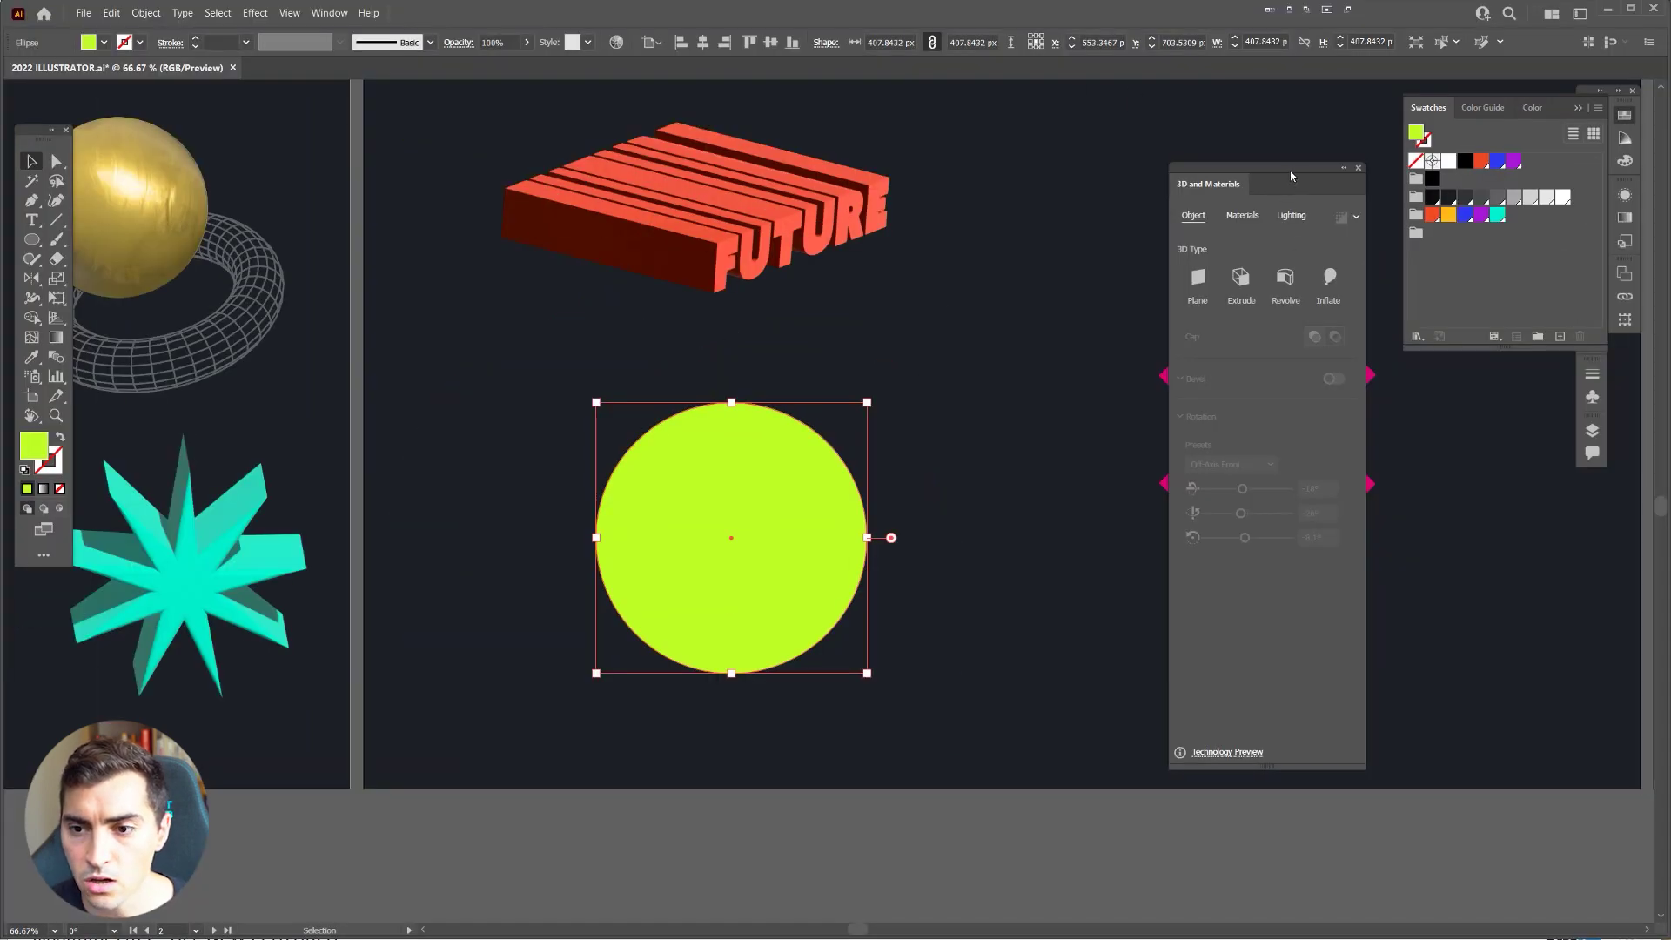
pyautogui.click(1285, 280)
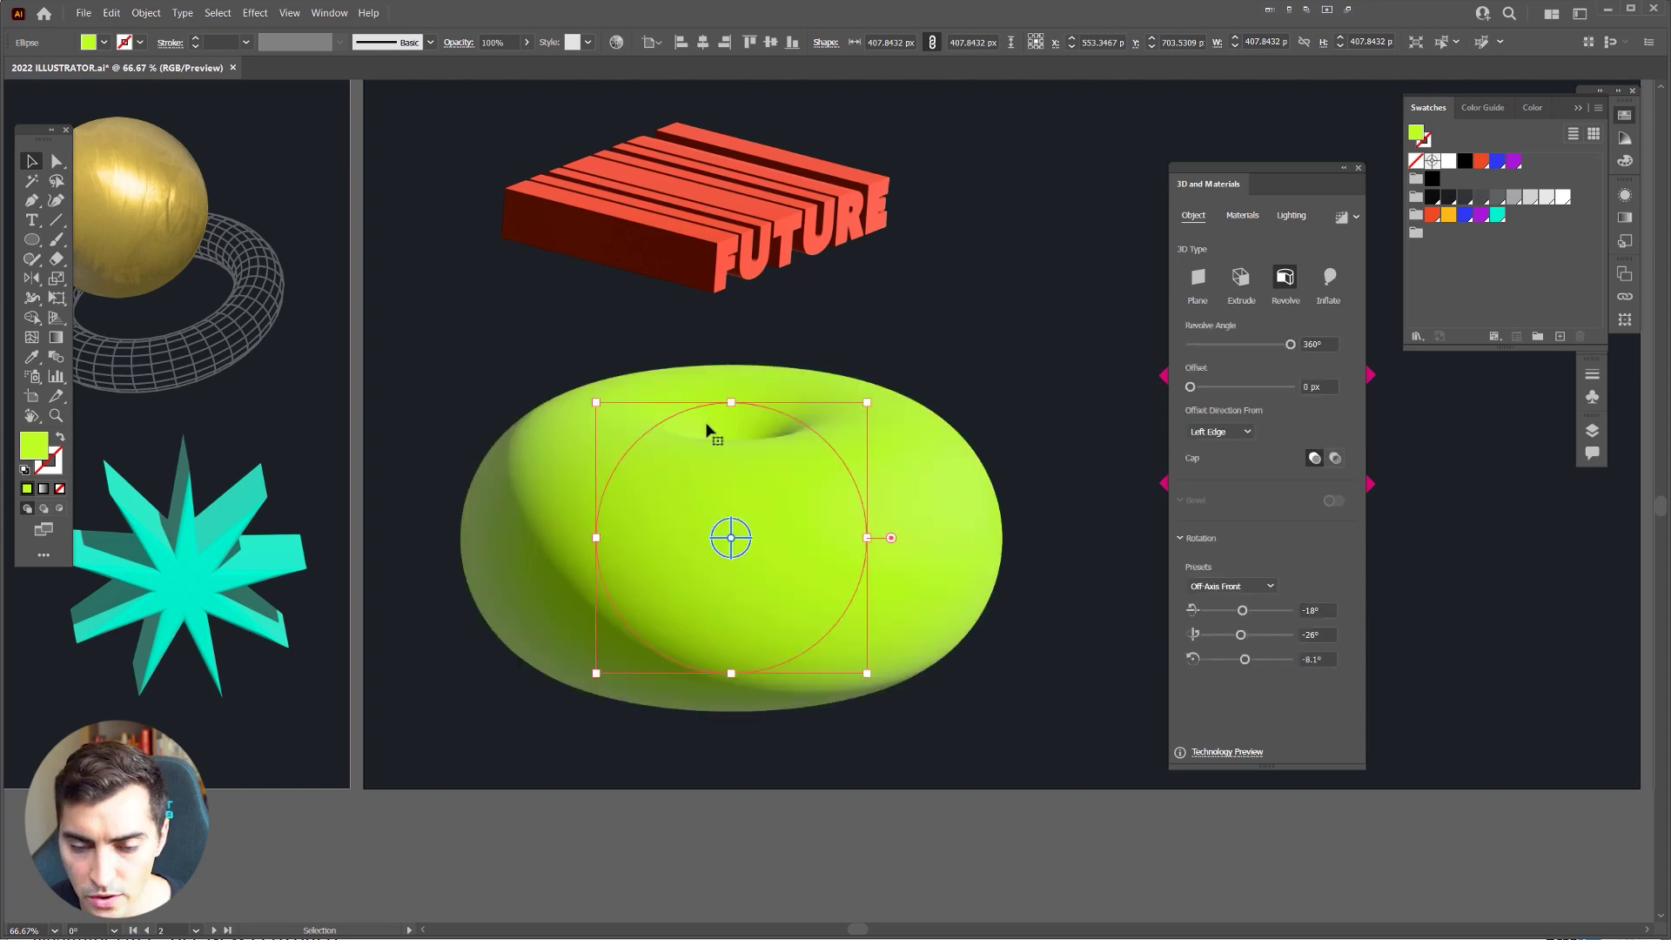
# Step: Move the lime torus lower, rotate it freely, then scale it smaller and reposition it
pyautogui.scroll(1, 731, 532)
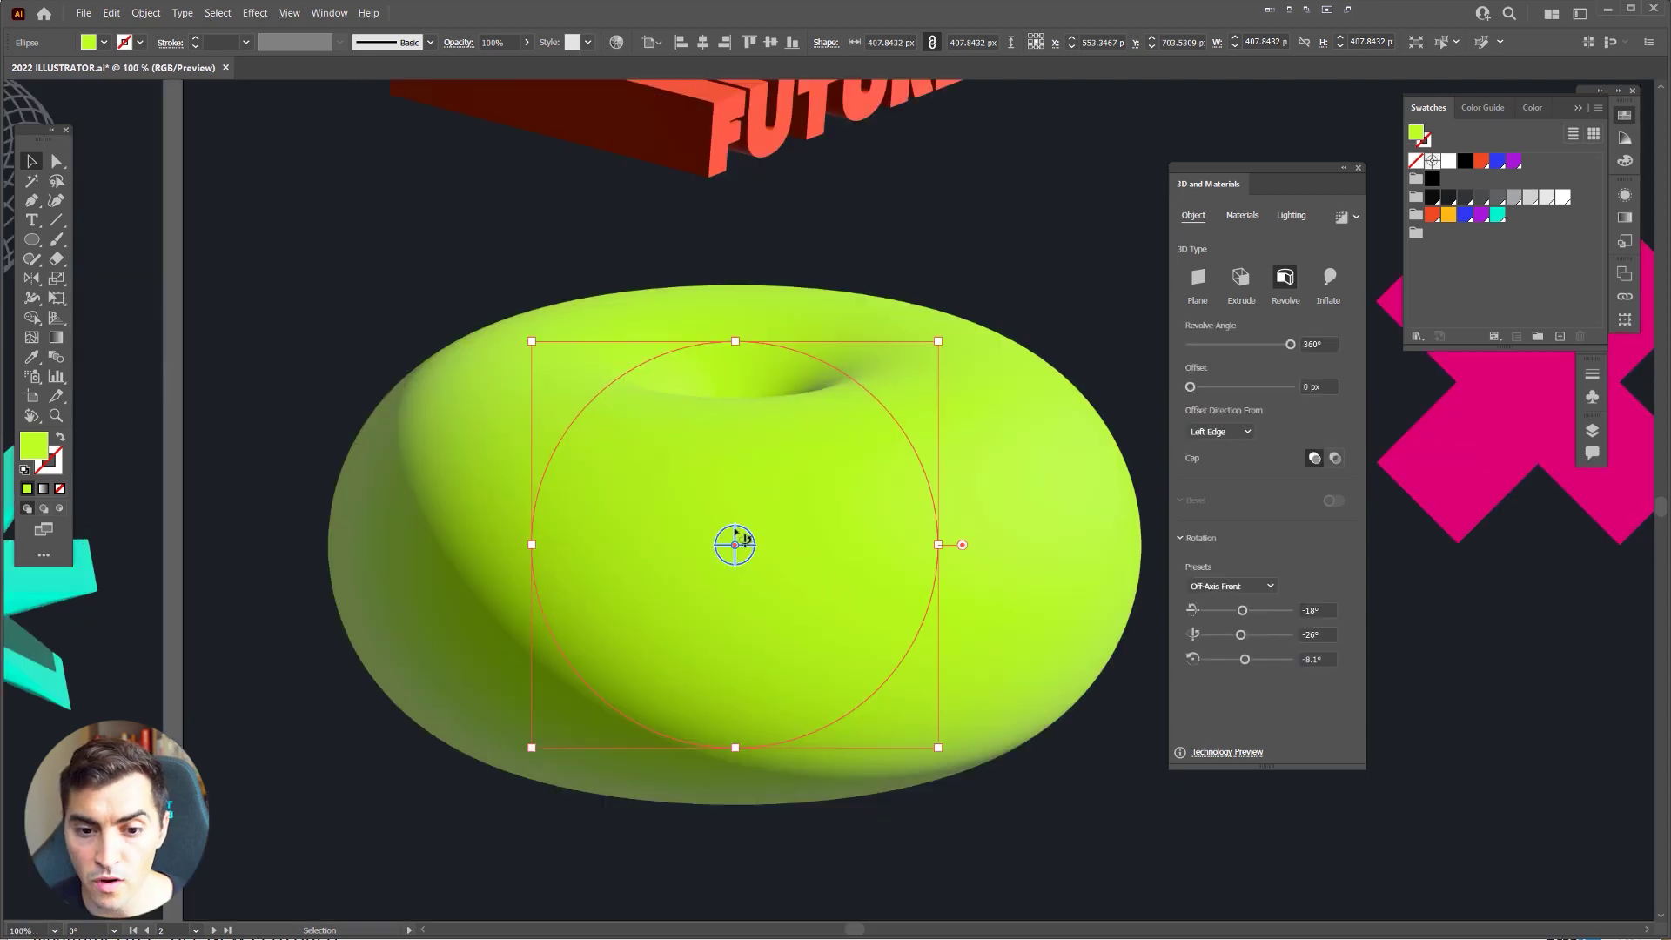
pyautogui.moveTo(736, 533); pyautogui.dragTo(736, 651)
pyautogui.scroll(-1, 780, 625)
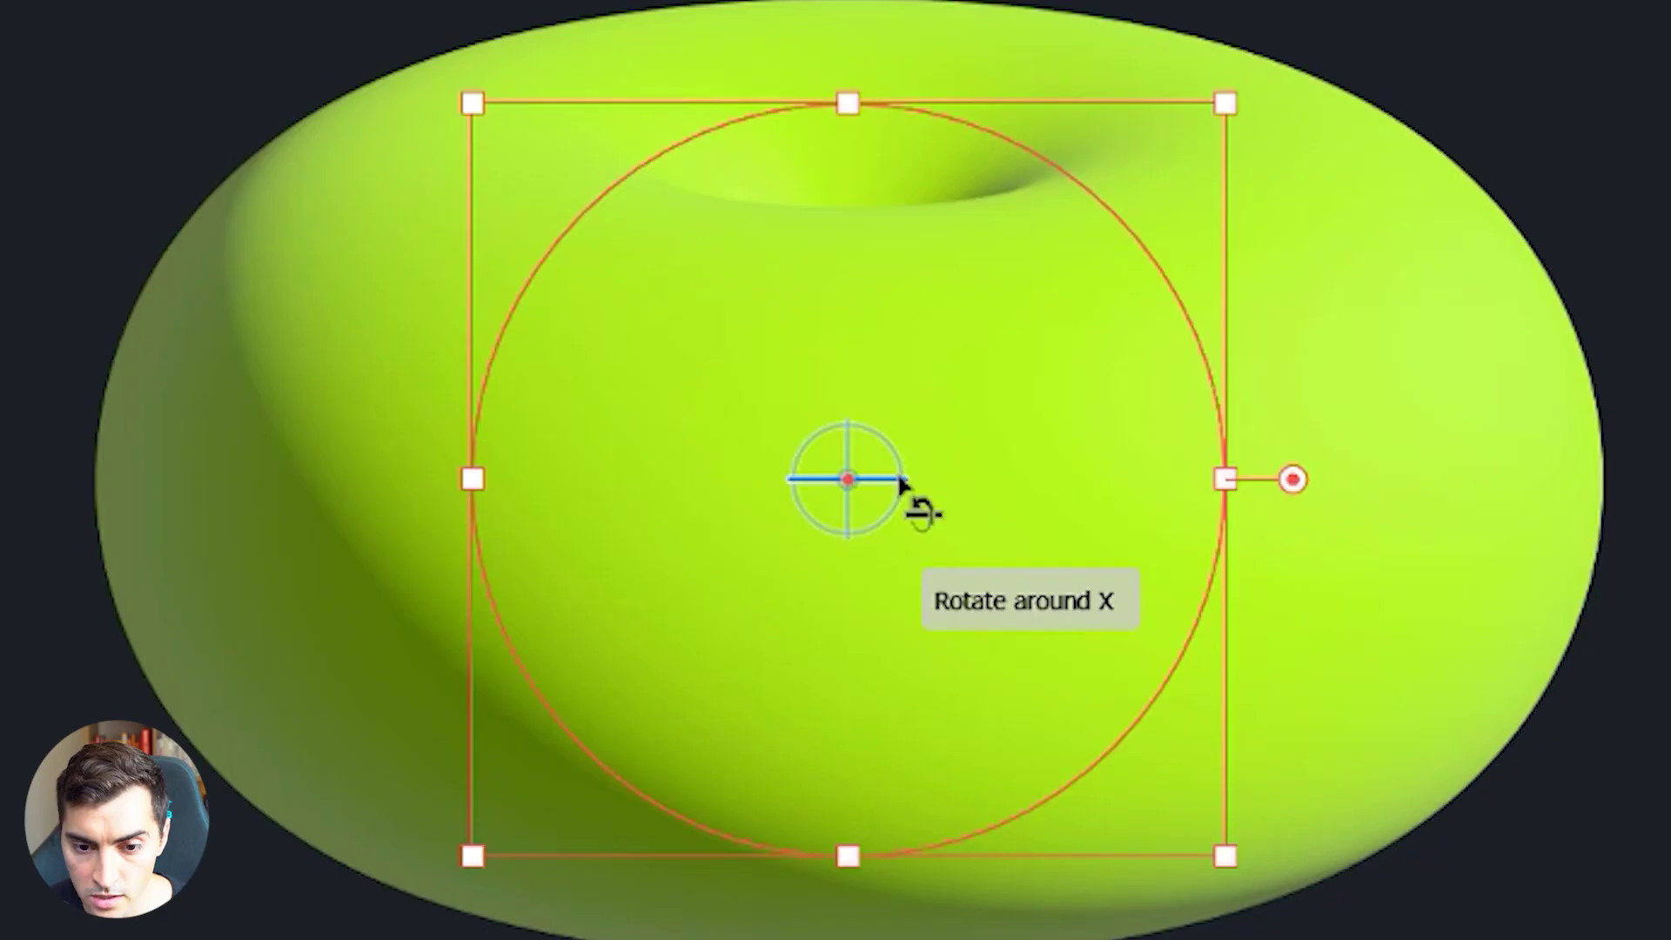
pyautogui.moveTo(776, 630); pyautogui.dragTo(792, 626)
pyautogui.moveTo(952, 484); pyautogui.dragTo(949, 481)
pyautogui.moveTo(884, 437); pyautogui.dragTo(618, 179)
pyautogui.moveTo(851, 504); pyautogui.dragTo(834, 587)
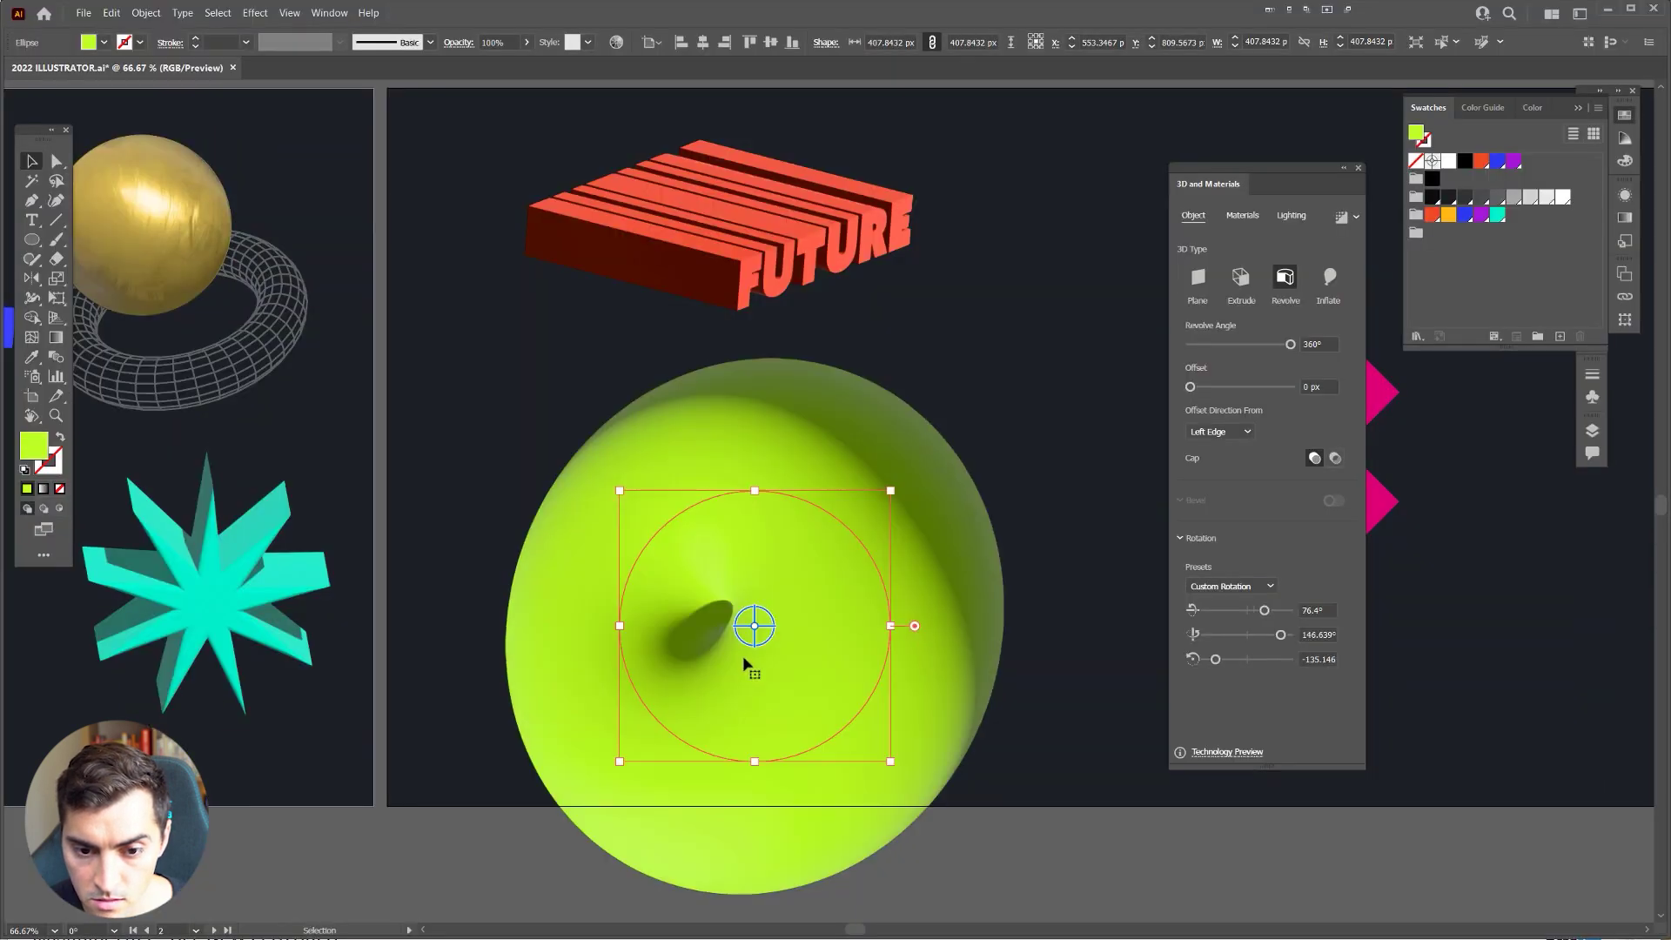
pyautogui.moveTo(756, 629); pyautogui.dragTo(856, 592)
pyautogui.moveTo(890, 492); pyautogui.dragTo(809, 542)
pyautogui.moveTo(742, 595); pyautogui.dragTo(768, 547)
# Step: Set the revolved shape's rotation to 50° on the first axis and 30° on the third
pyautogui.moveTo(1266, 610); pyautogui.dragTo(1226, 659)
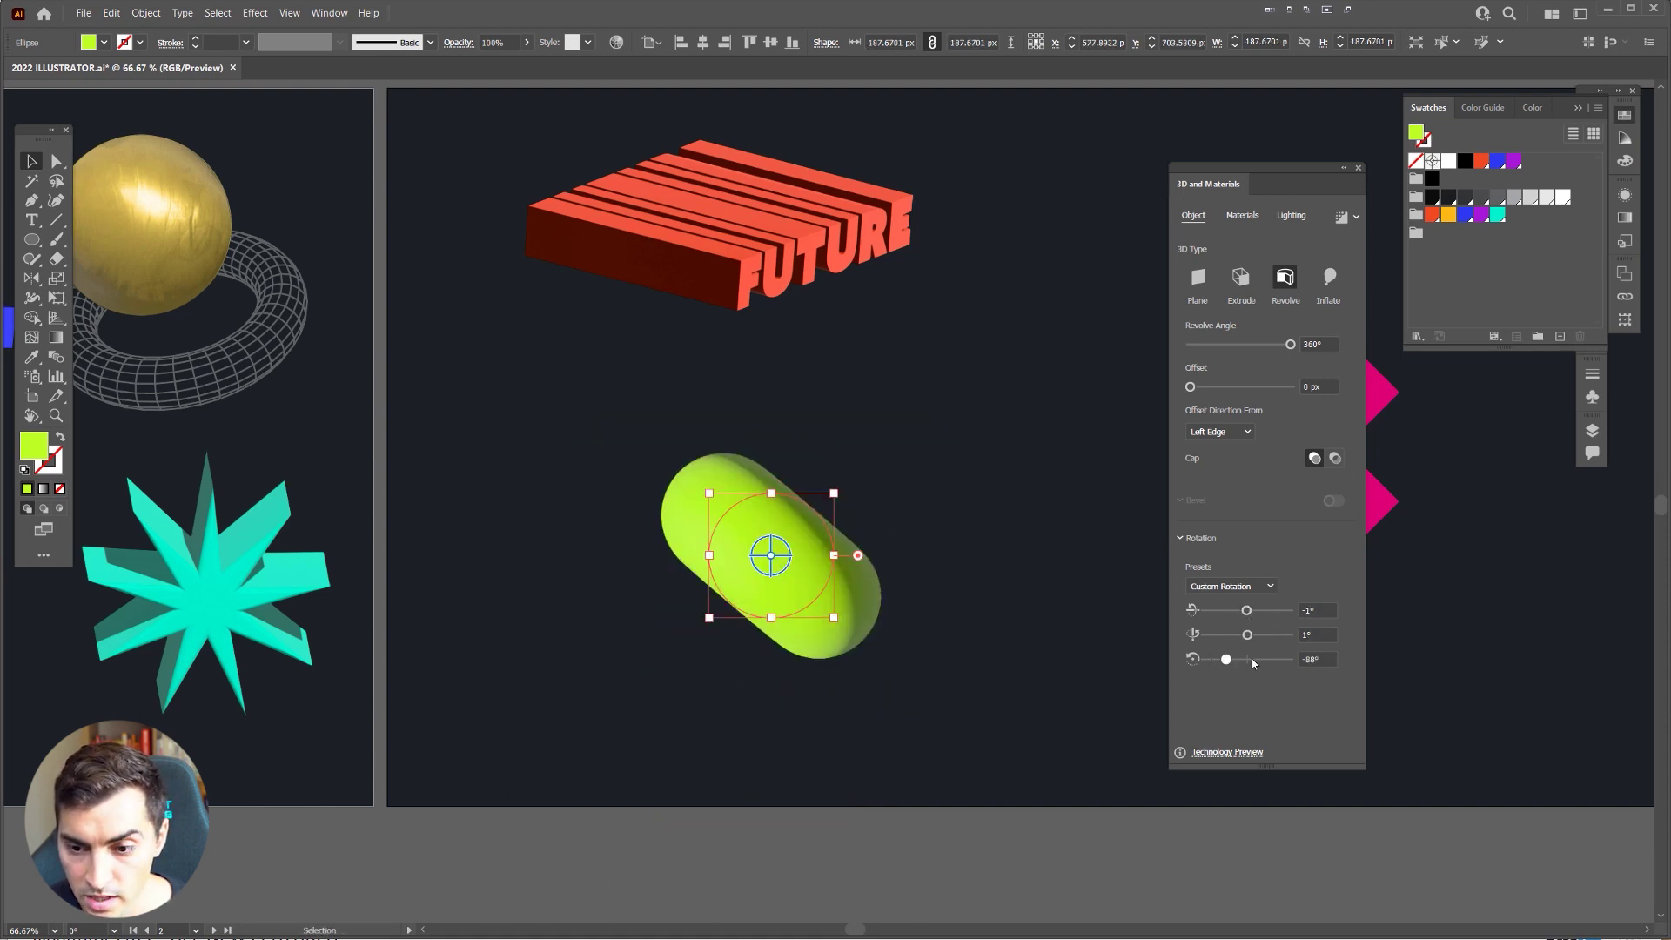
pyautogui.click(1253, 663)
pyautogui.click(1321, 610)
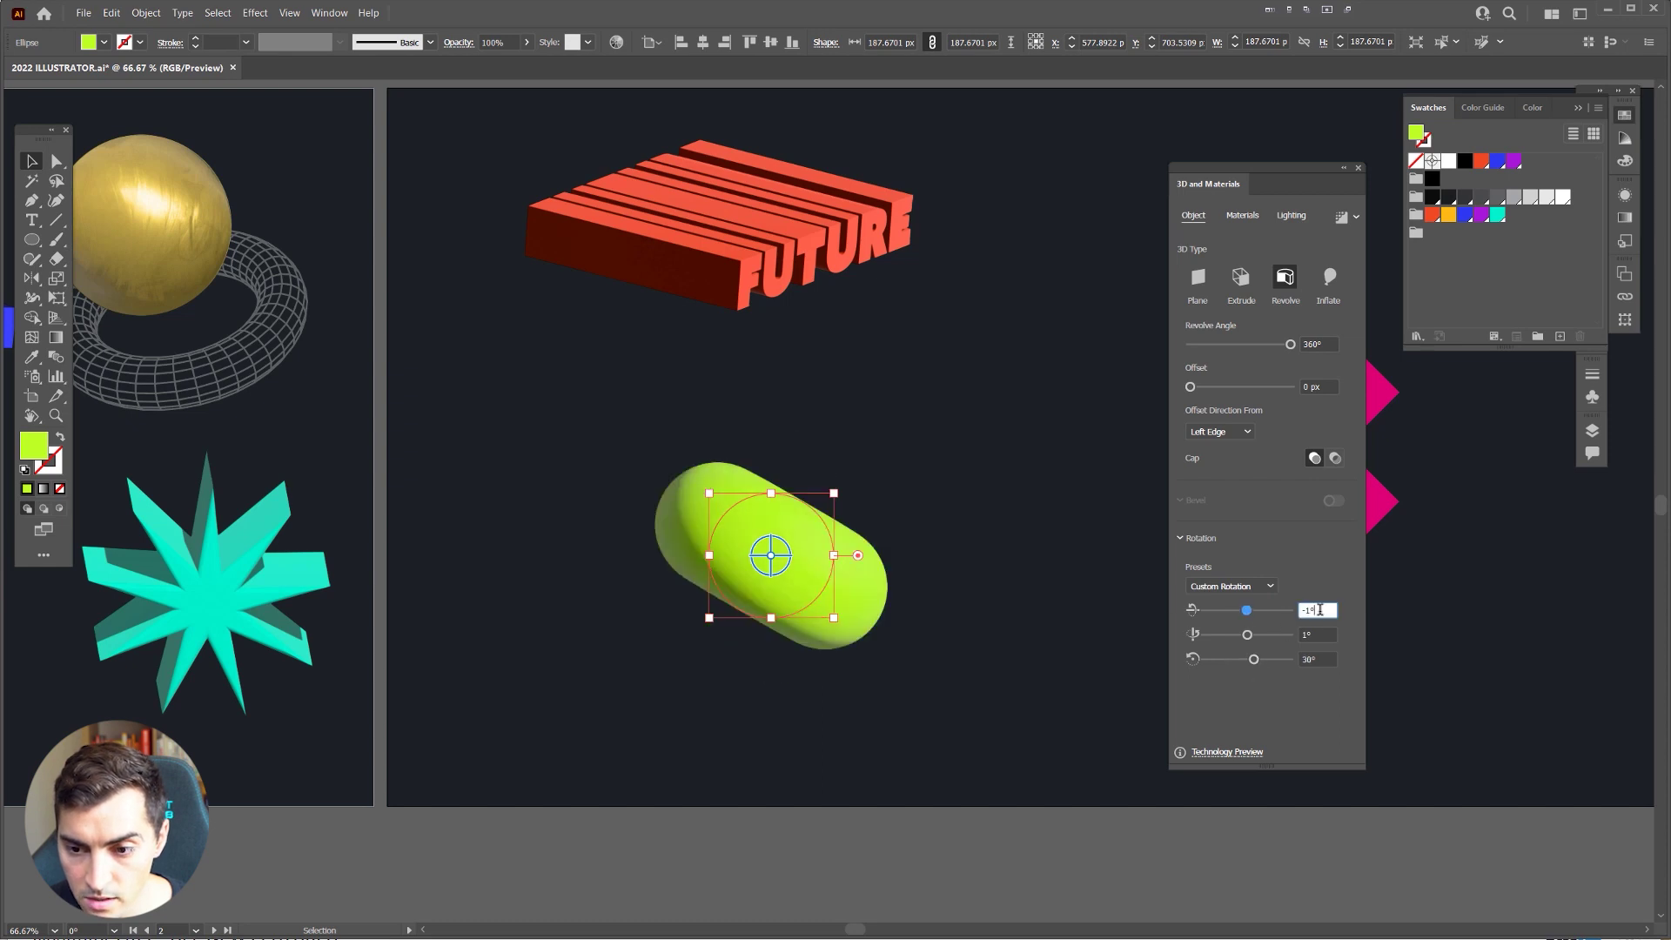
pyautogui.write('50')
pyautogui.press('Return')
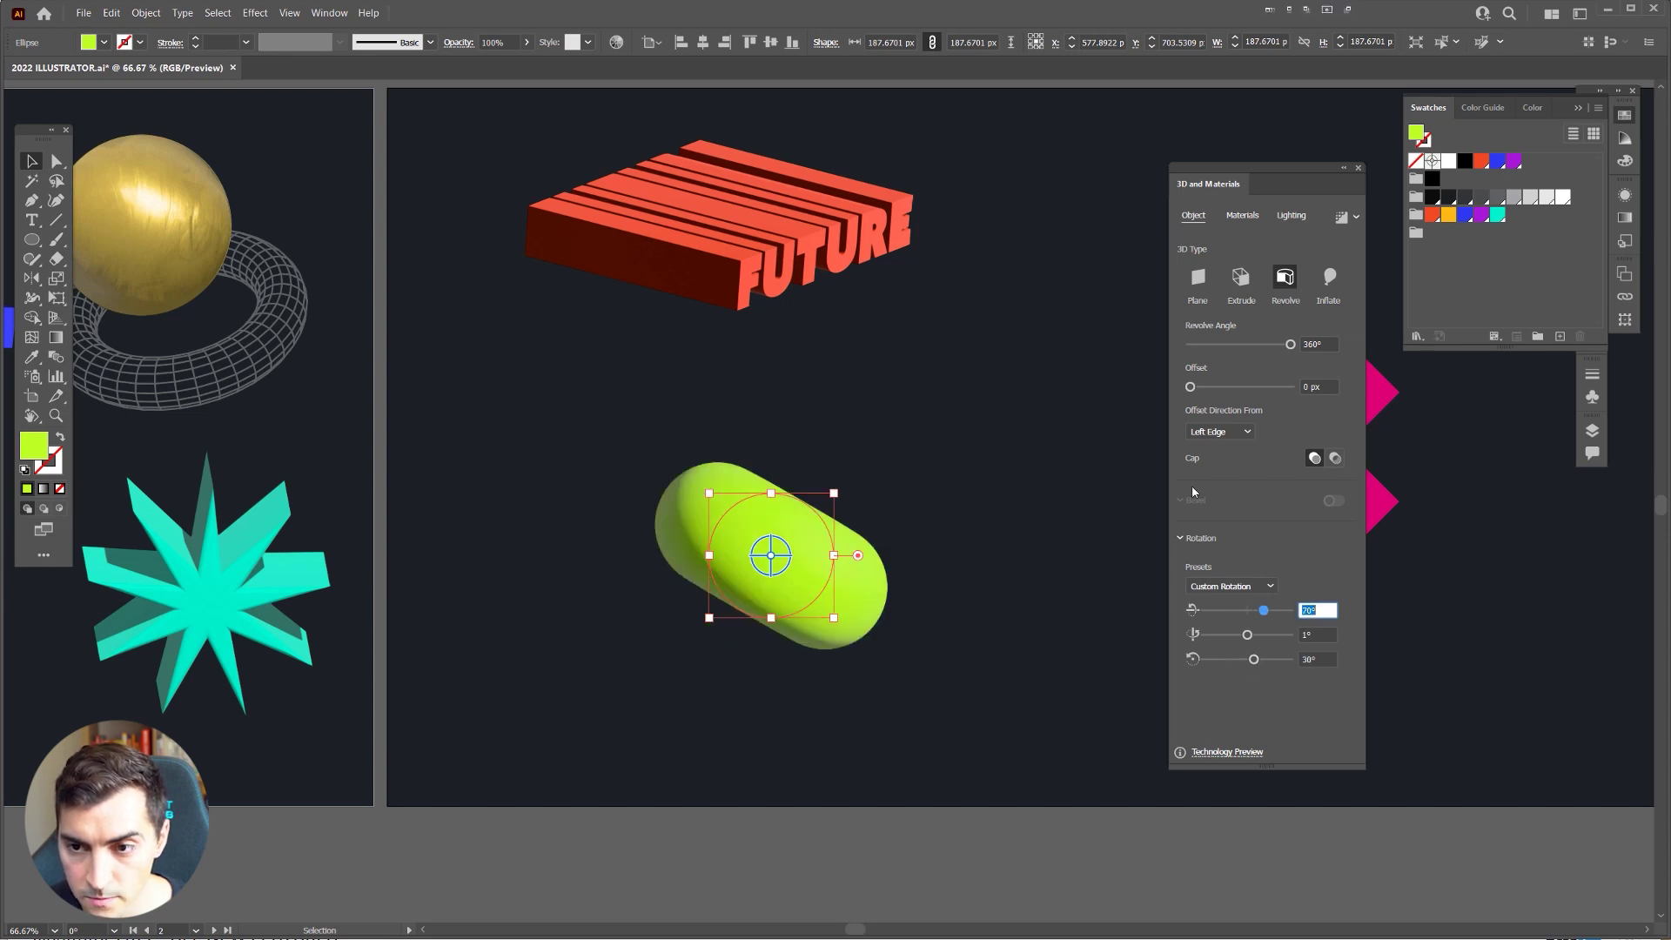
# Step: Lower the Revolve Angle to open the lime shape into a 135° arc
pyautogui.click(1278, 345)
pyautogui.moveTo(1251, 348); pyautogui.dragTo(1240, 348)
pyautogui.moveTo(1293, 174); pyautogui.dragTo(1252, 151)
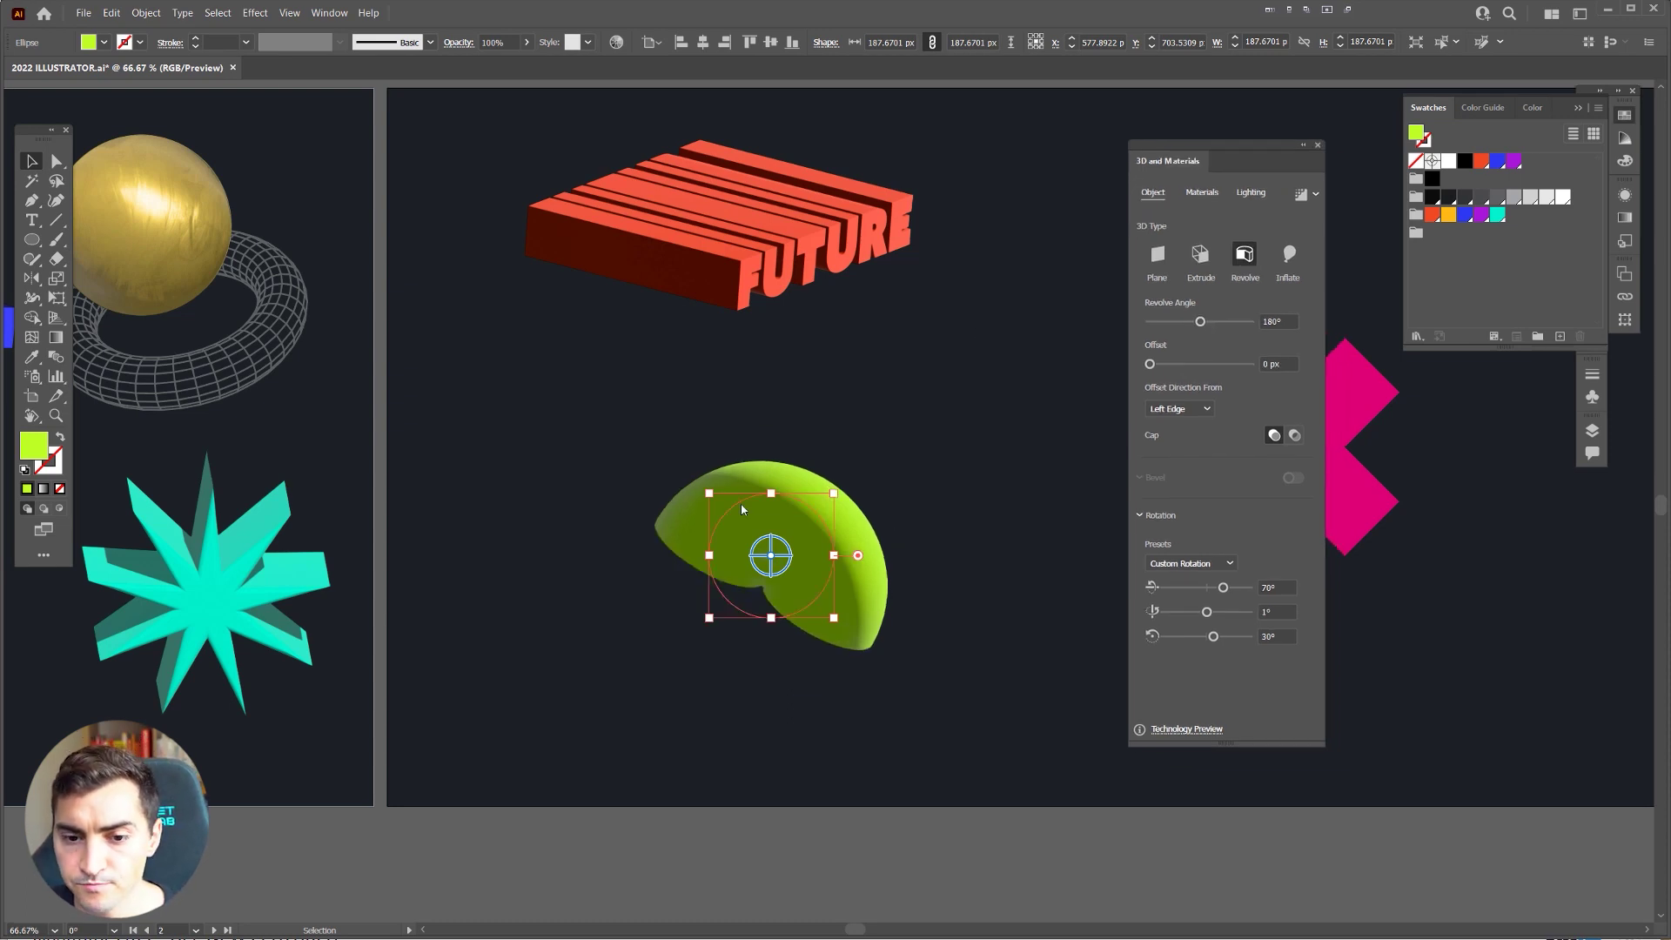
pyautogui.scroll(1, 666, 582)
pyautogui.moveTo(1200, 322); pyautogui.dragTo(1222, 323)
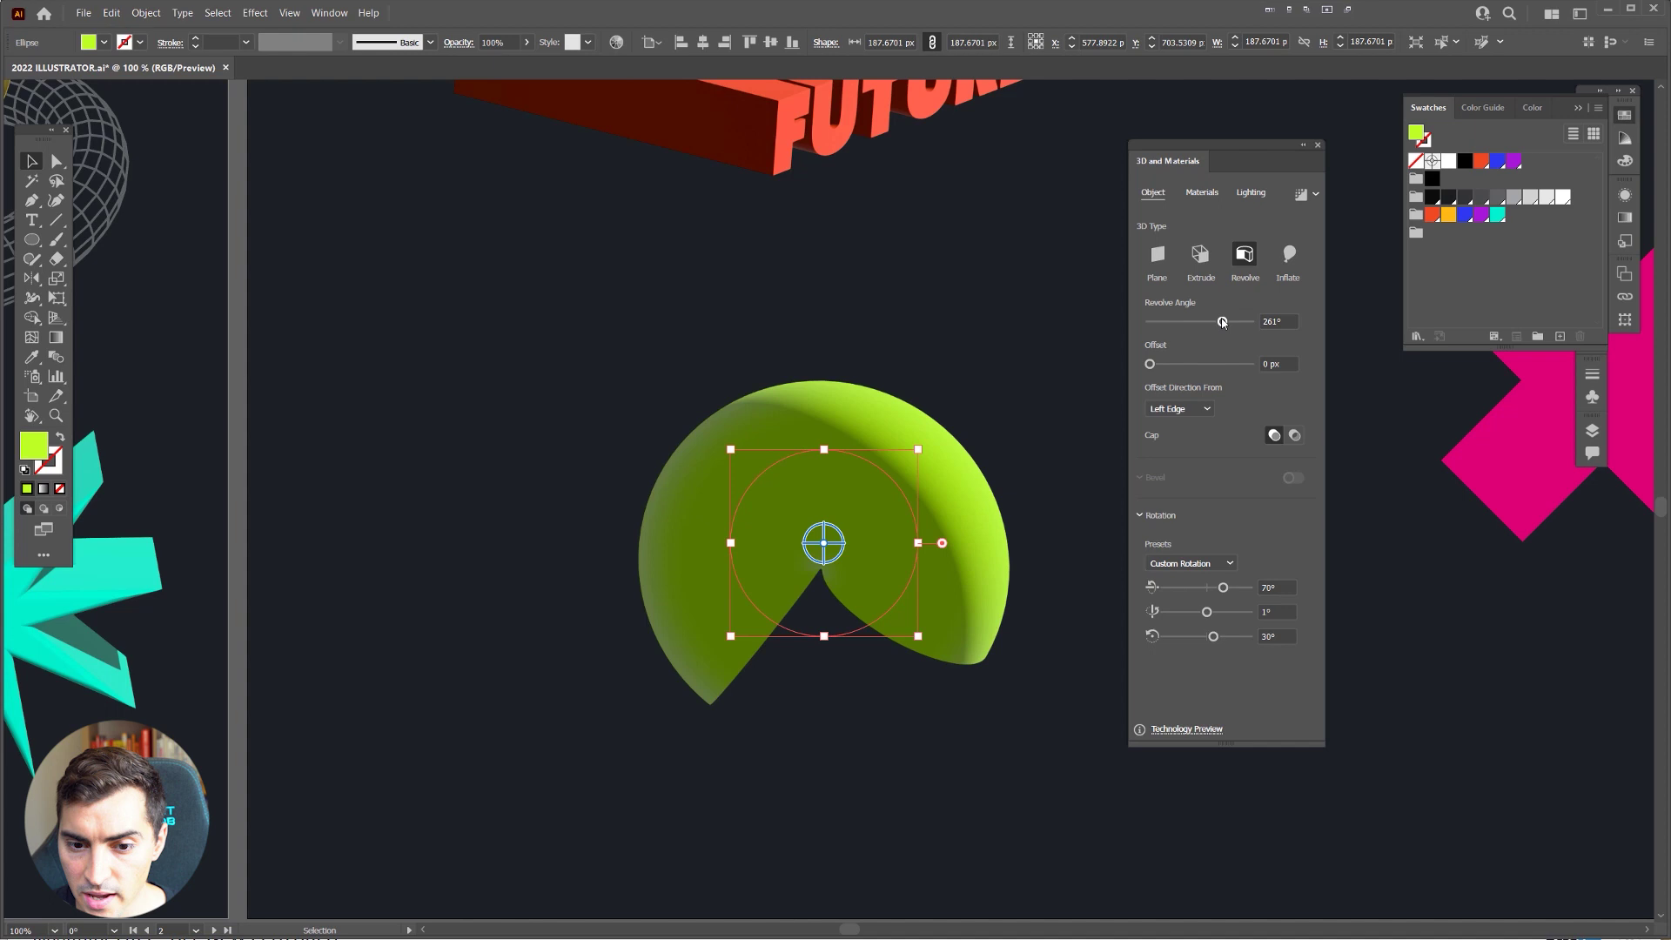
# Step: Apply the Top rotation preset, nudge the shape left and raise Offset to hollow it into a ring
pyautogui.click(1190, 563)
pyautogui.click(1179, 668)
pyautogui.moveTo(977, 470); pyautogui.dragTo(897, 394)
pyautogui.moveTo(781, 501); pyautogui.dragTo(713, 511)
pyautogui.moveTo(1150, 364); pyautogui.dragTo(1204, 366)
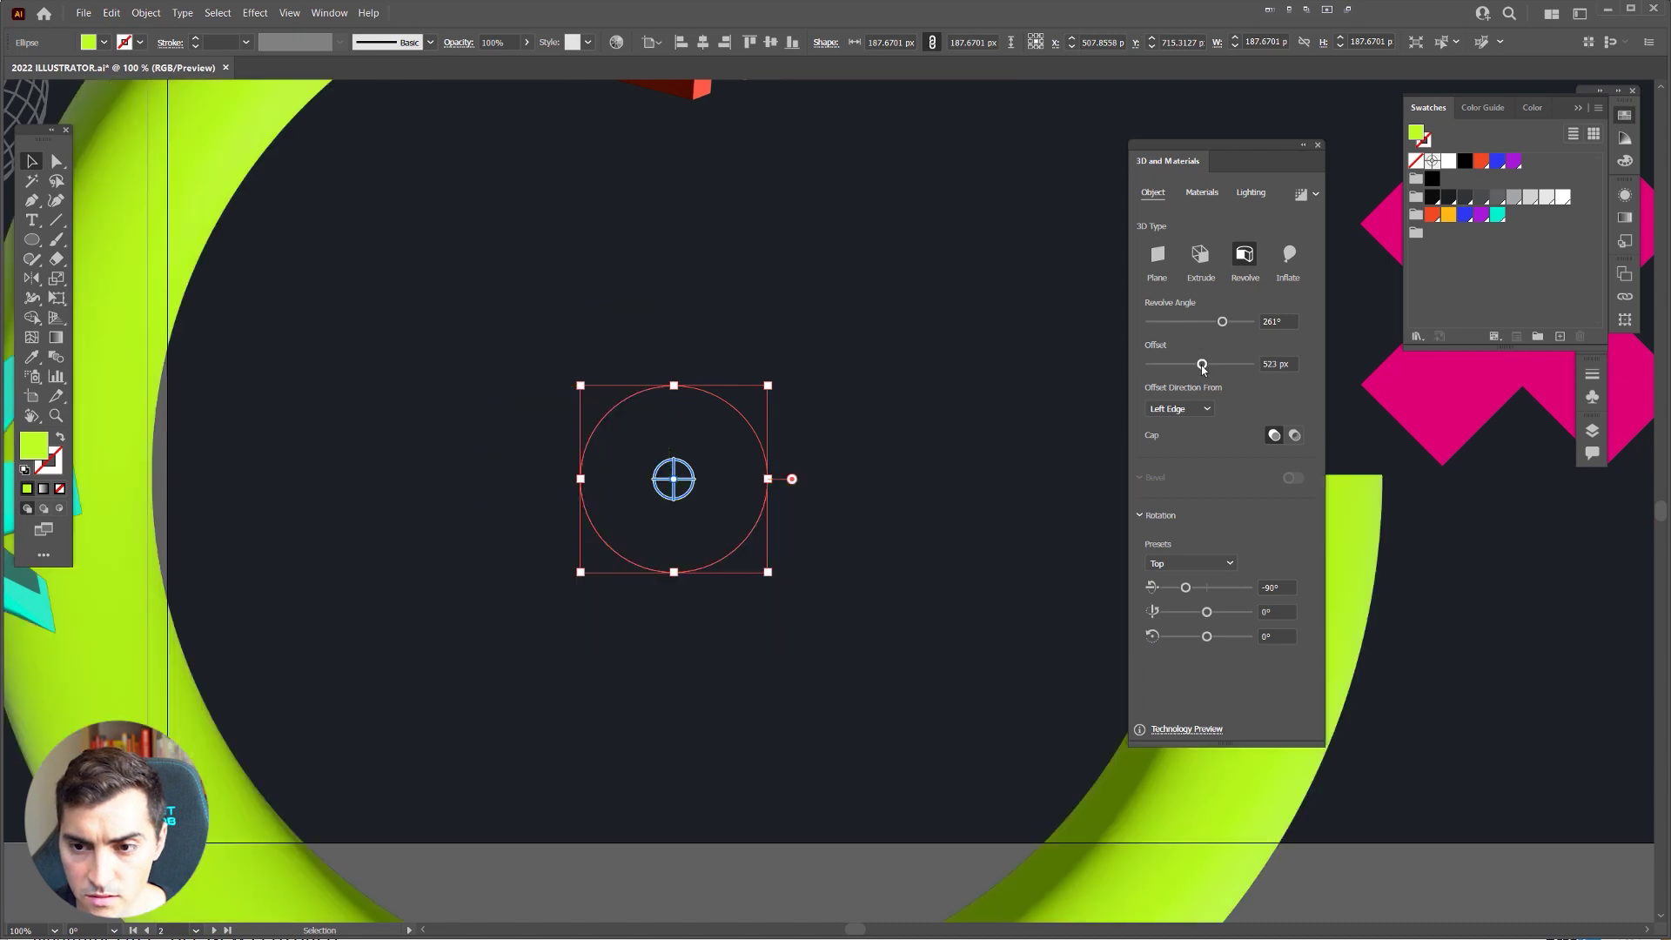
# Step: Shrink the ring into a thinner arc and move it up and to the right
pyautogui.scroll(-1, 901, 390)
pyautogui.moveTo(812, 383); pyautogui.dragTo(783, 414)
pyautogui.moveTo(925, 514); pyautogui.dragTo(955, 503)
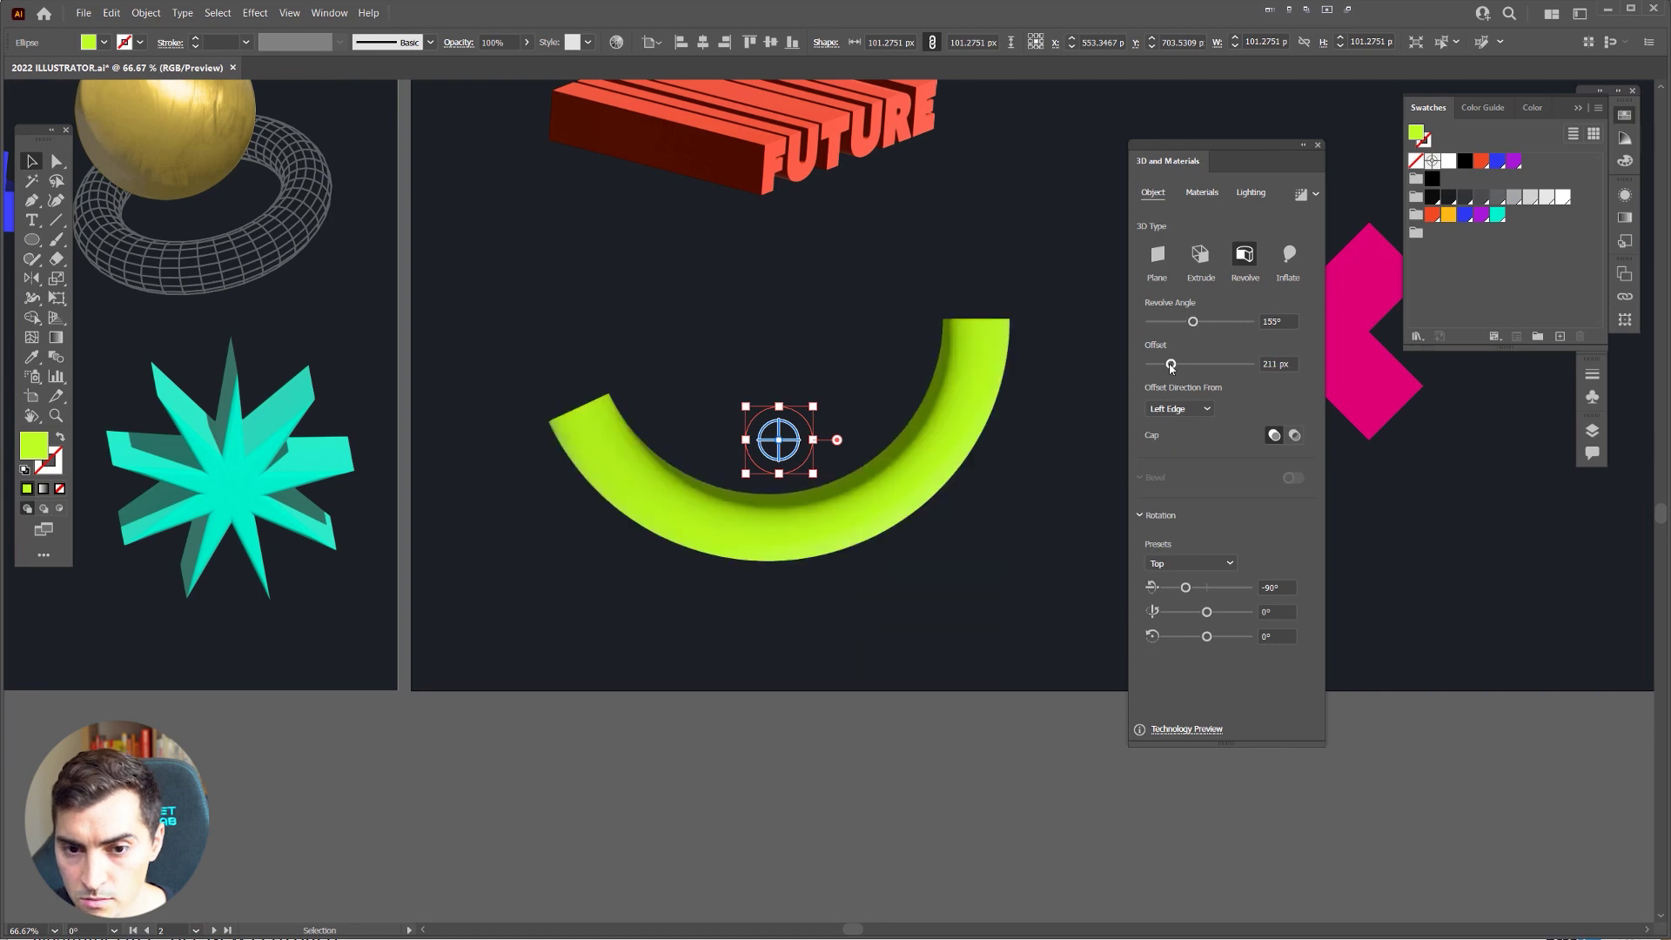
pyautogui.click(914, 320)
# Step: Zoom out to view both artboards, check the lime arc and select the pink X
pyautogui.hotkey('ctrl', '-')
pyautogui.hotkey('ctrl', '-')
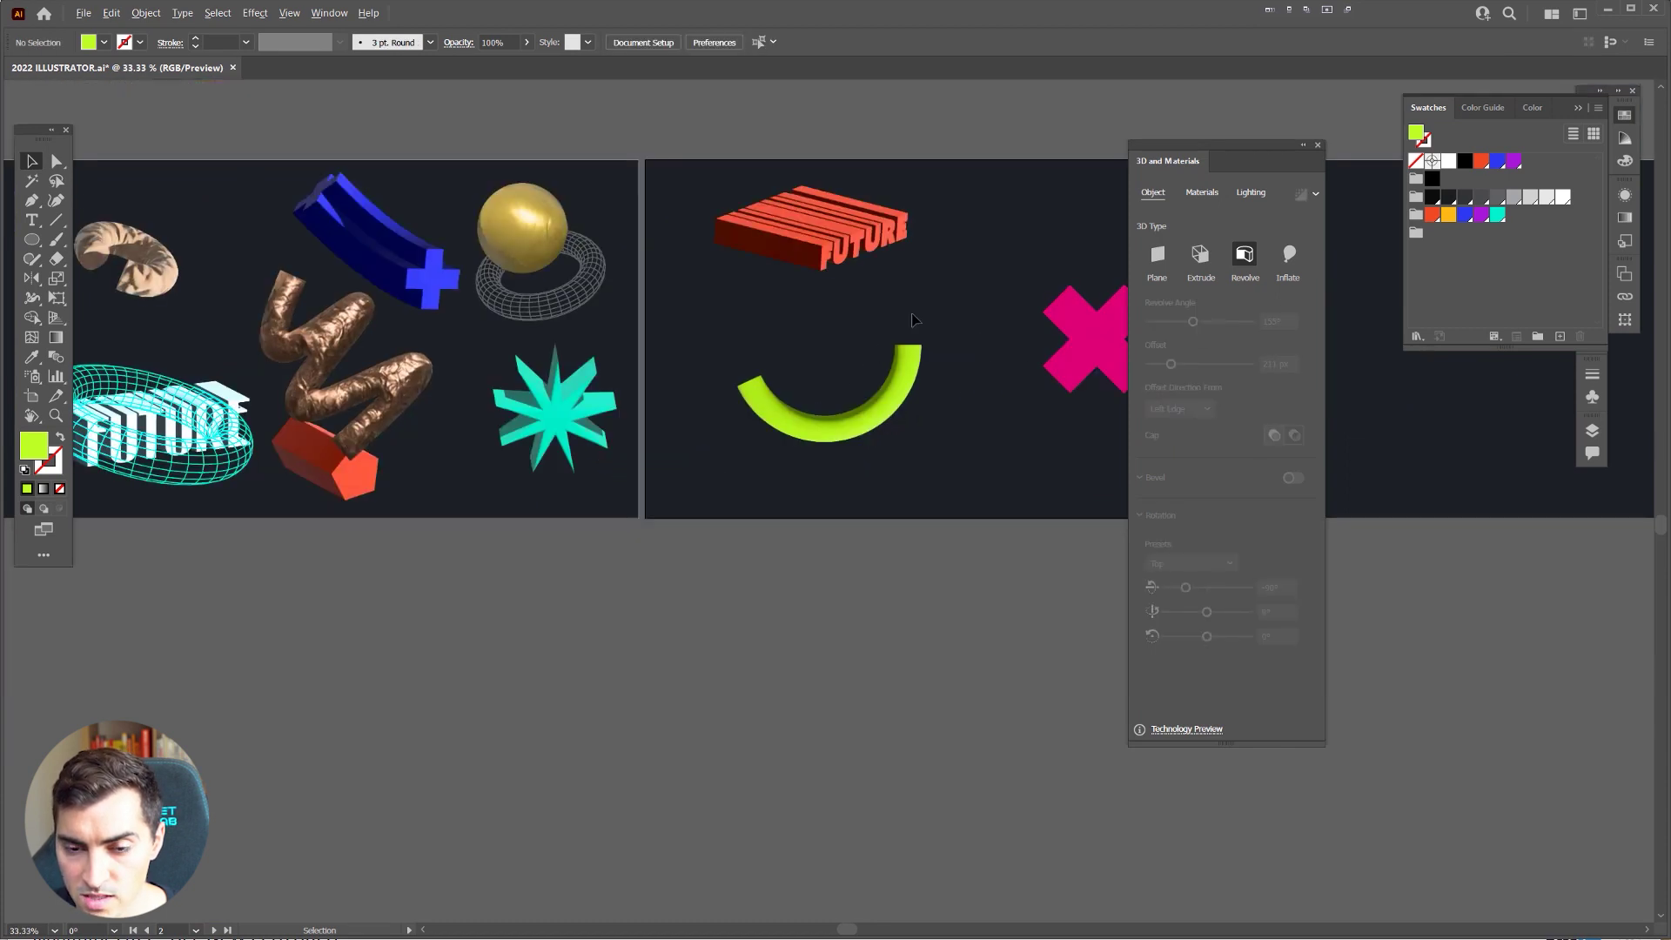
pyautogui.scroll(1, 913, 320)
pyautogui.click(896, 436)
pyautogui.click(917, 313)
pyautogui.scroll(1, 896, 296)
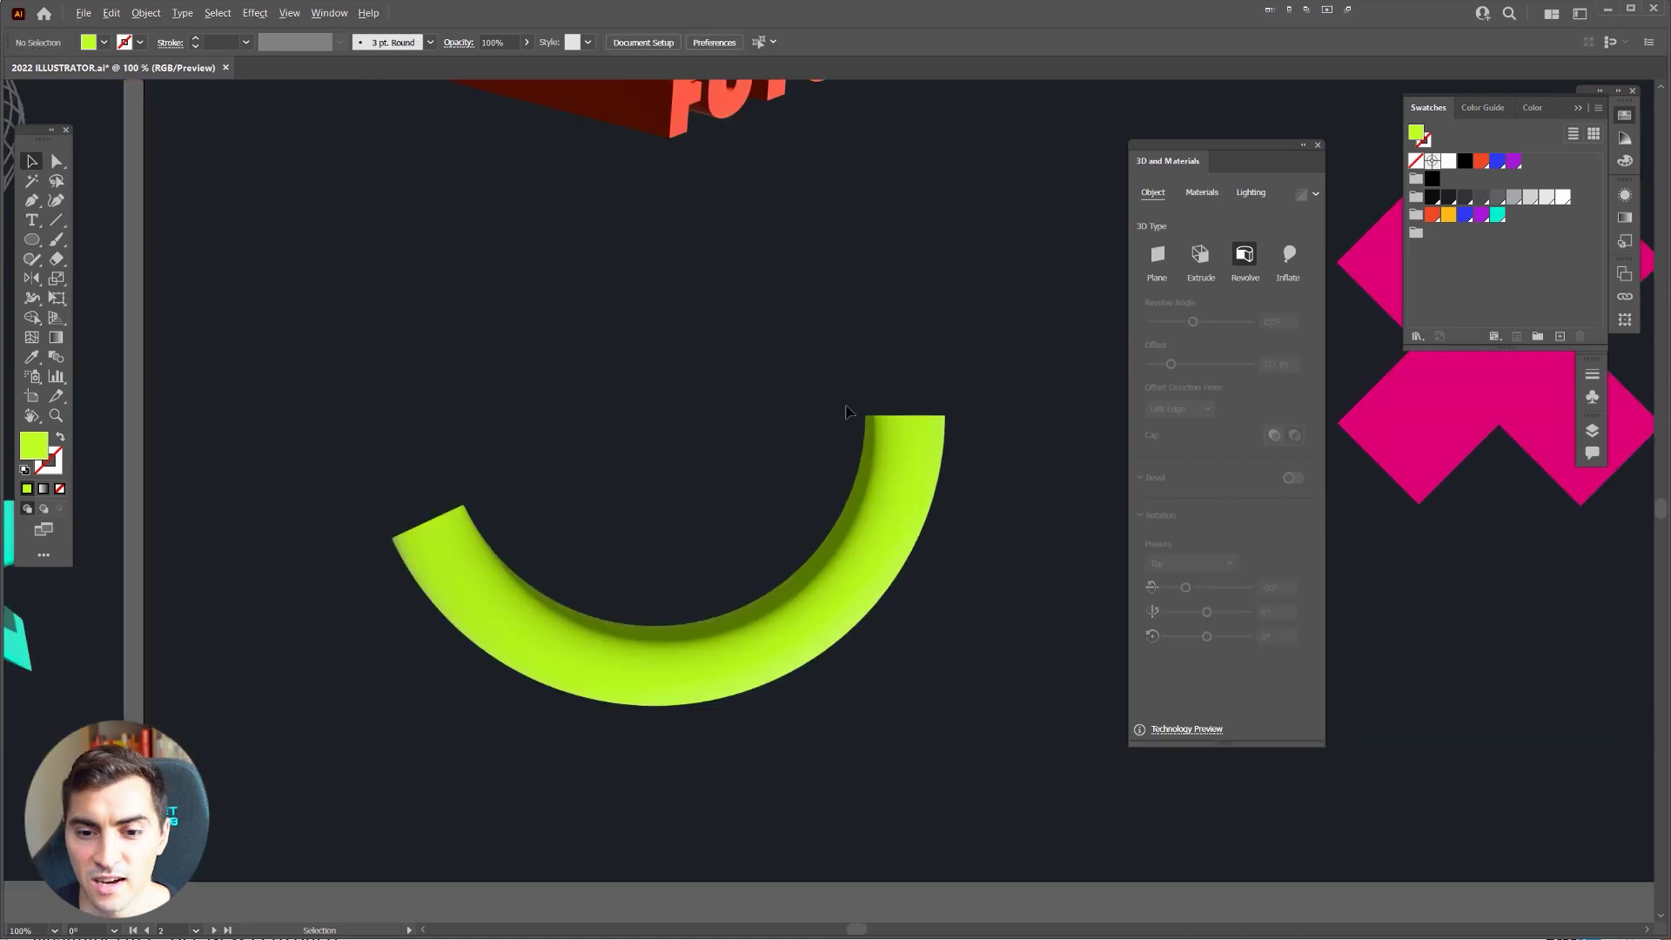
pyautogui.scroll(-2, 874, 409)
pyautogui.hscroll(2, 757, 440)
pyautogui.scroll(1, 755, 444)
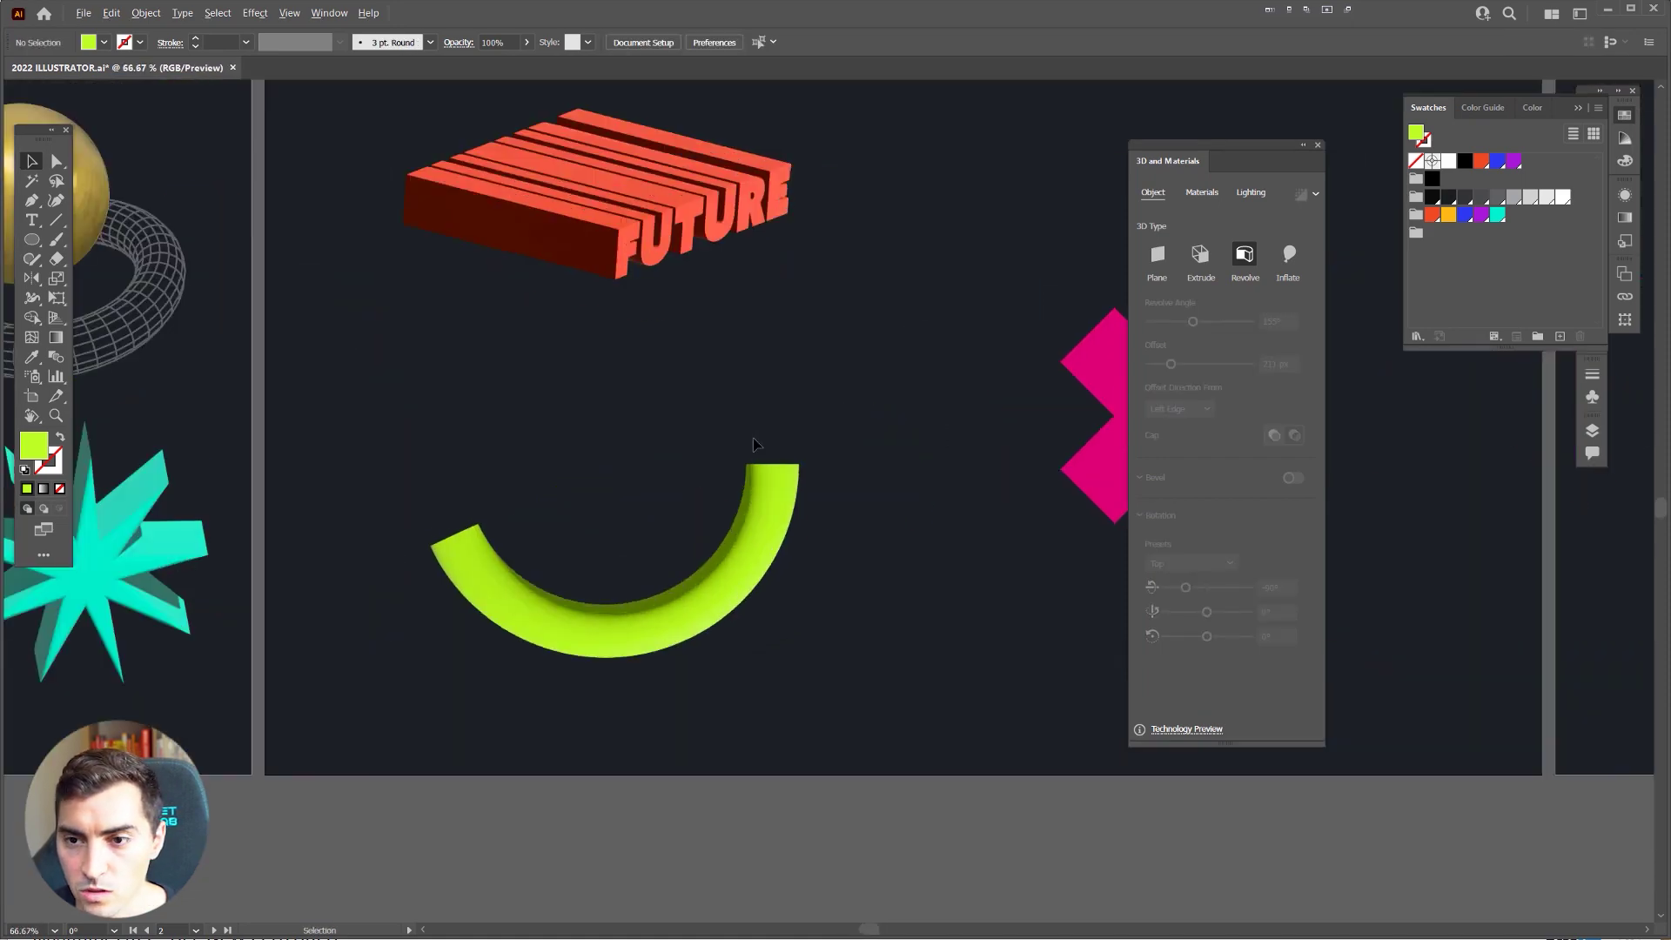
pyautogui.hscroll(3, 724, 376)
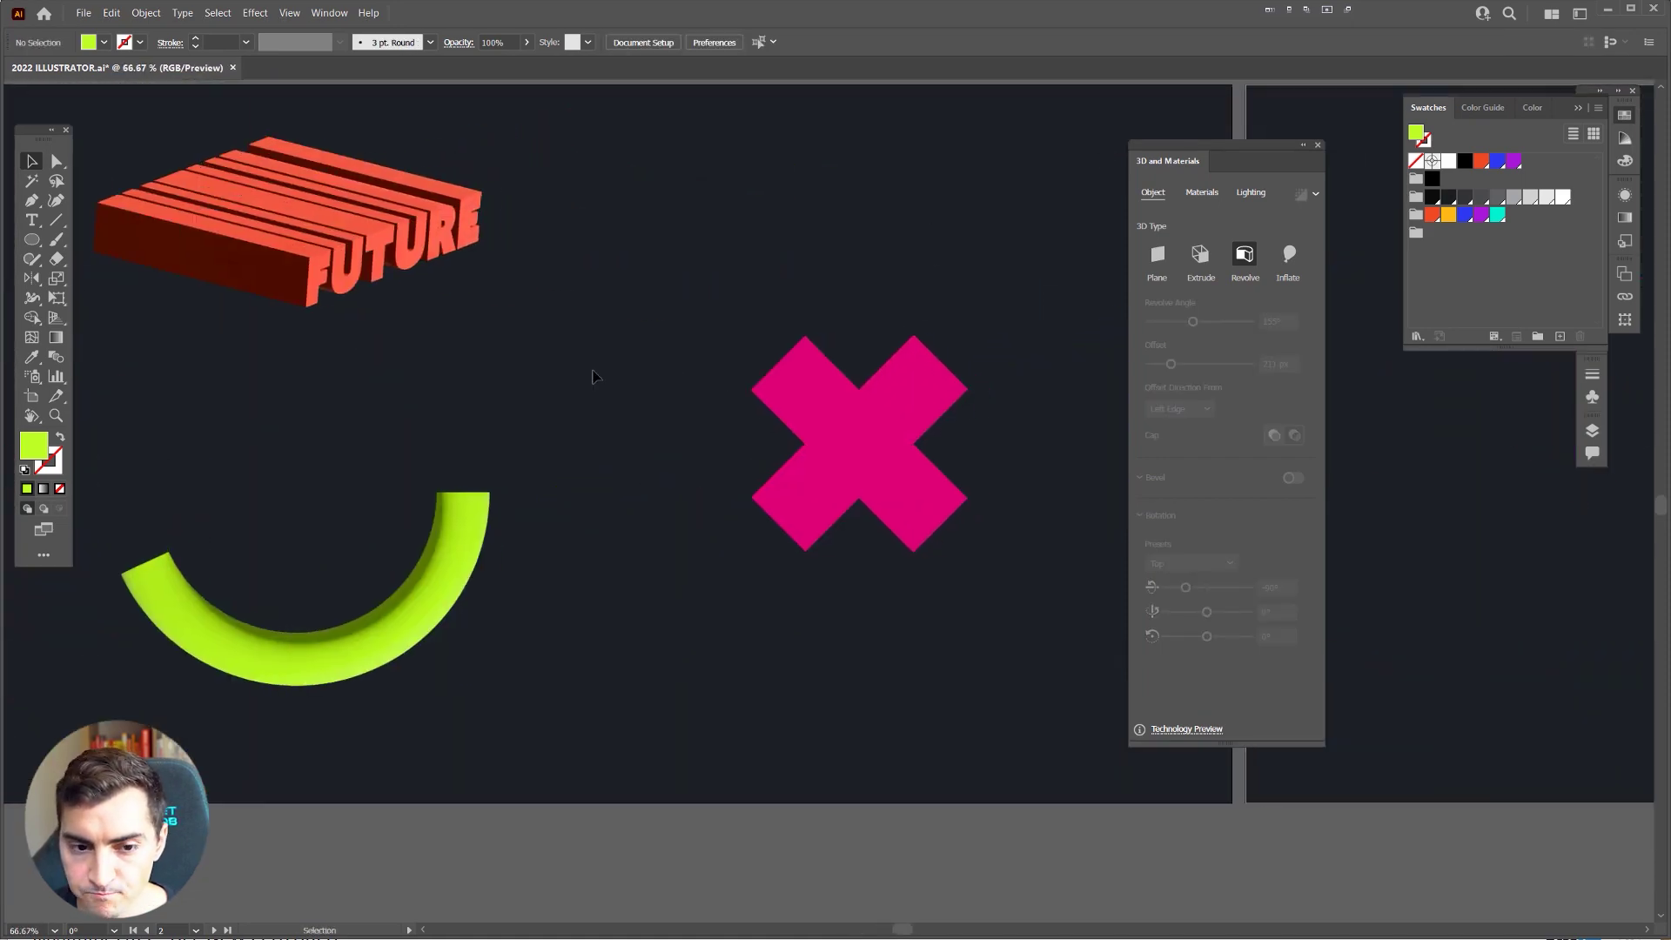
pyautogui.click(494, 530)
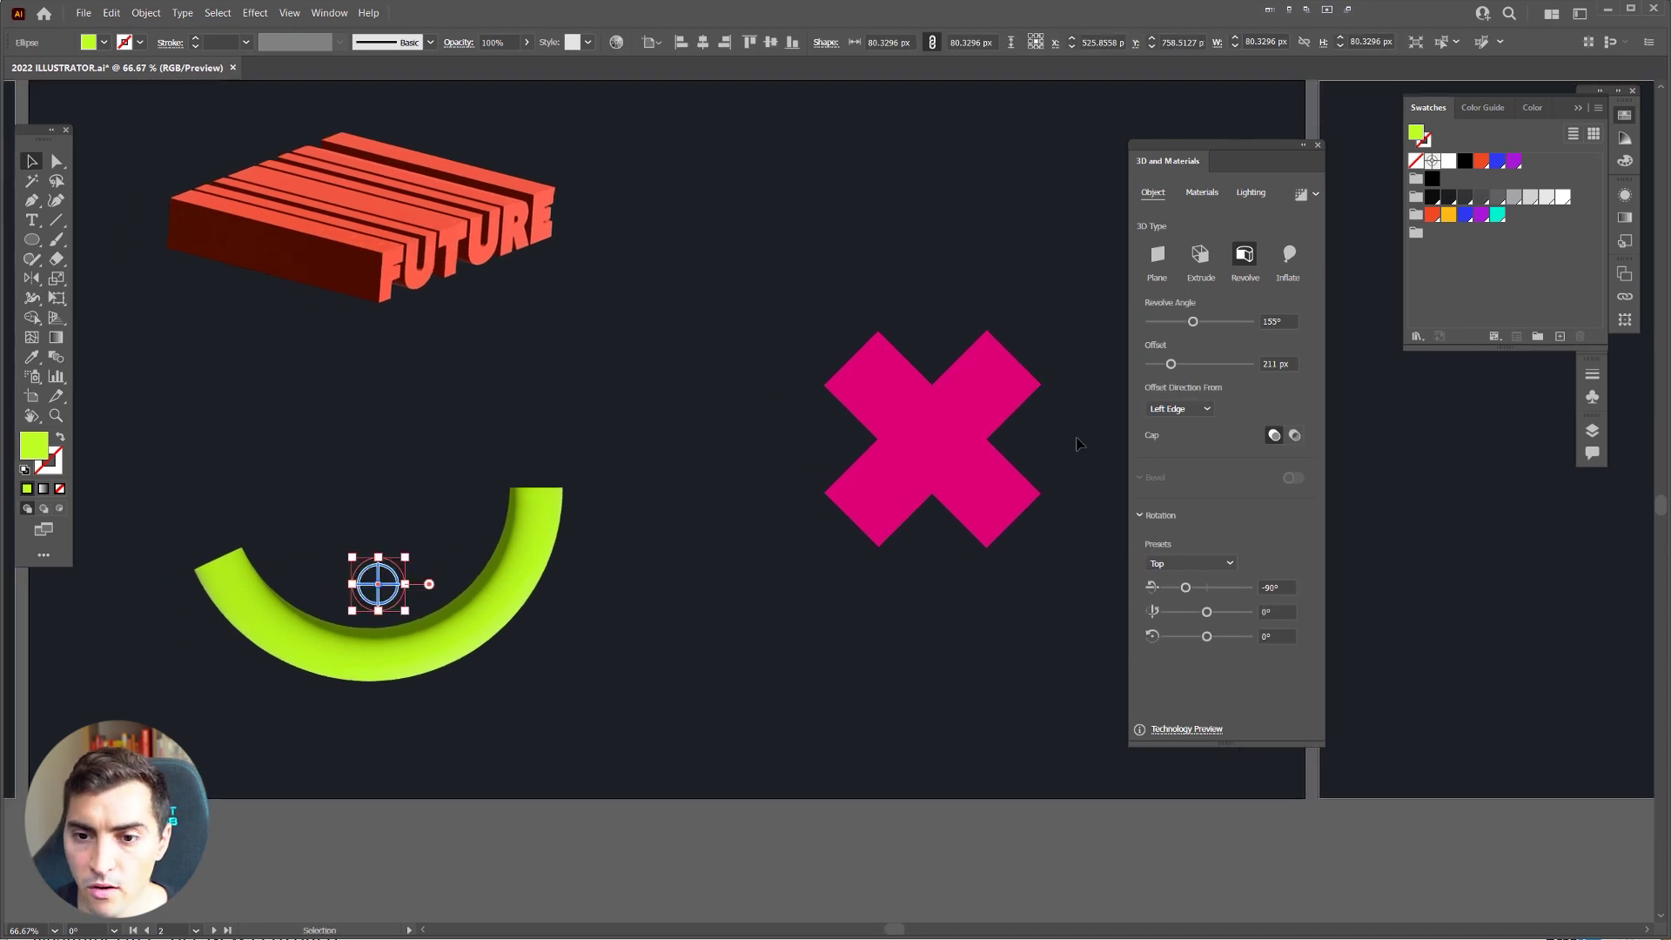
pyautogui.click(1013, 387)
pyautogui.scroll(1, 1062, 365)
pyautogui.hscroll(2, 870, 348)
# Step: Inflate the pink X in 3D with 787 px depth and 72% volume
pyautogui.click(1296, 258)
pyautogui.scroll(3, 657, 464)
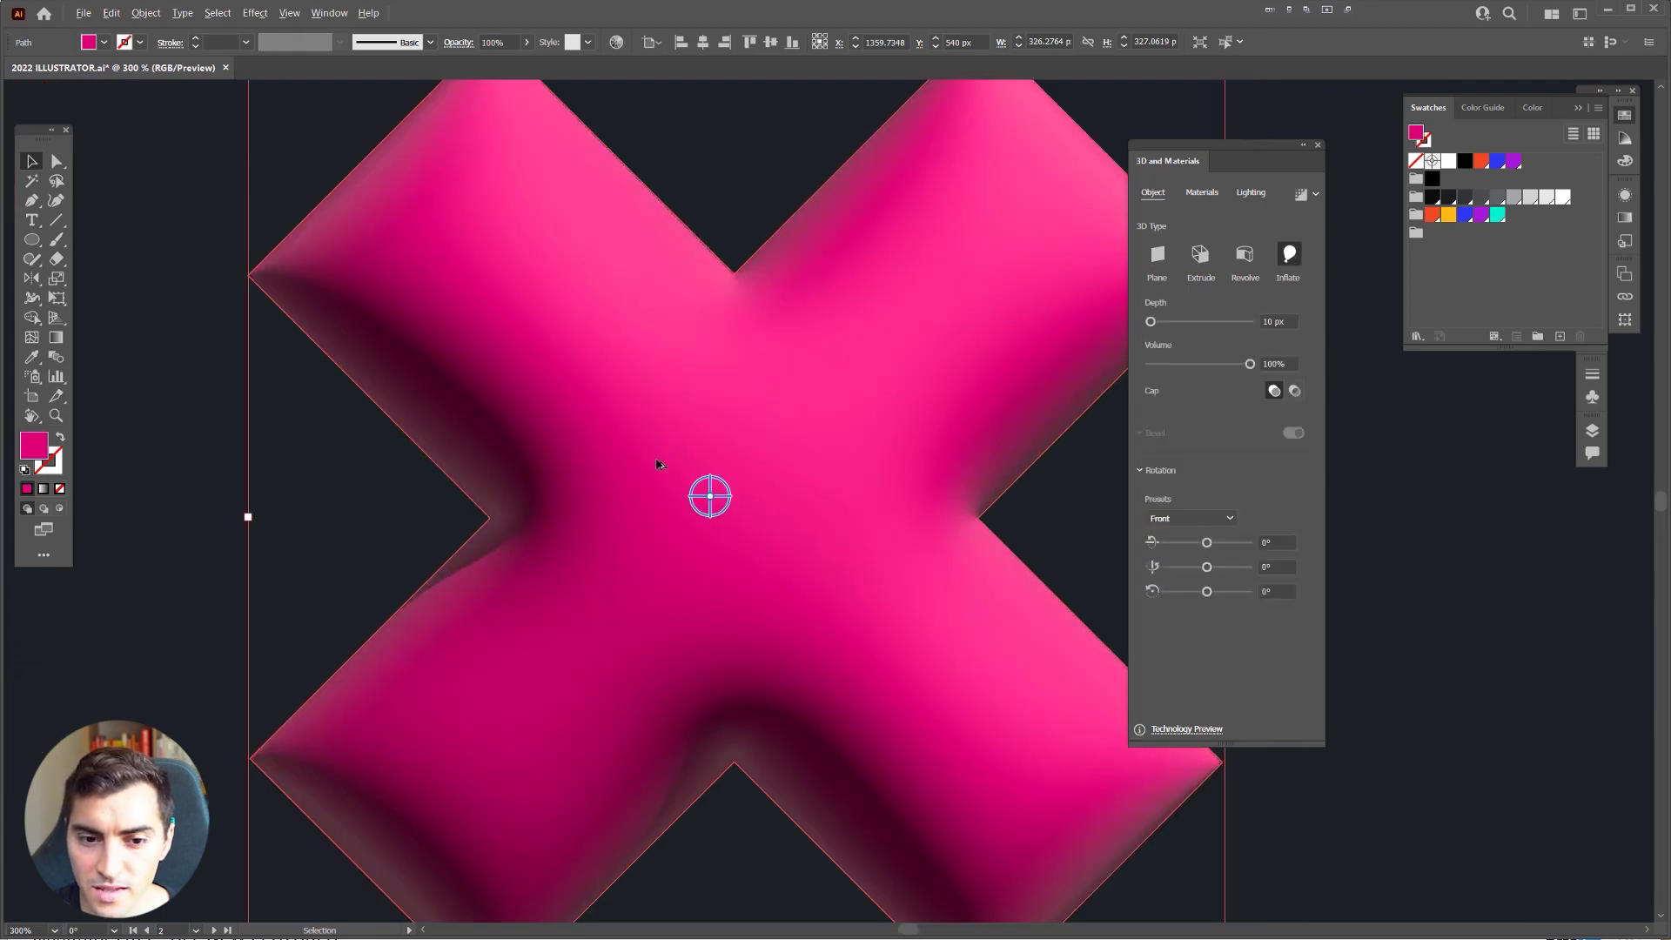
pyautogui.scroll(-2, 657, 464)
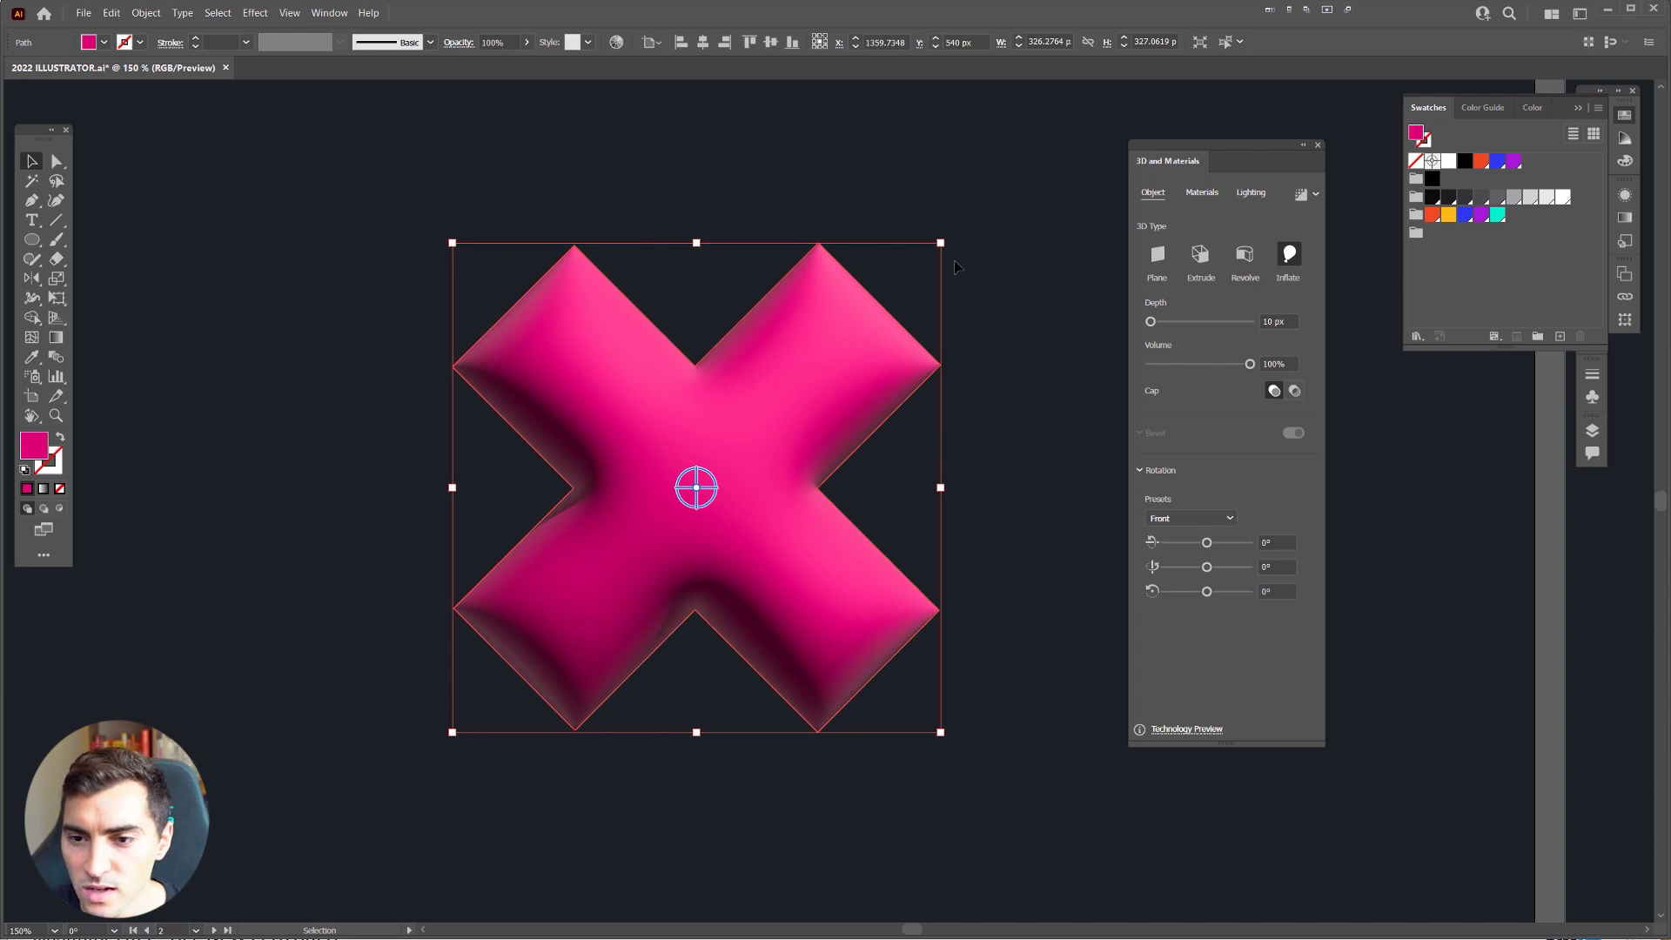
pyautogui.moveTo(1150, 321); pyautogui.dragTo(1161, 326)
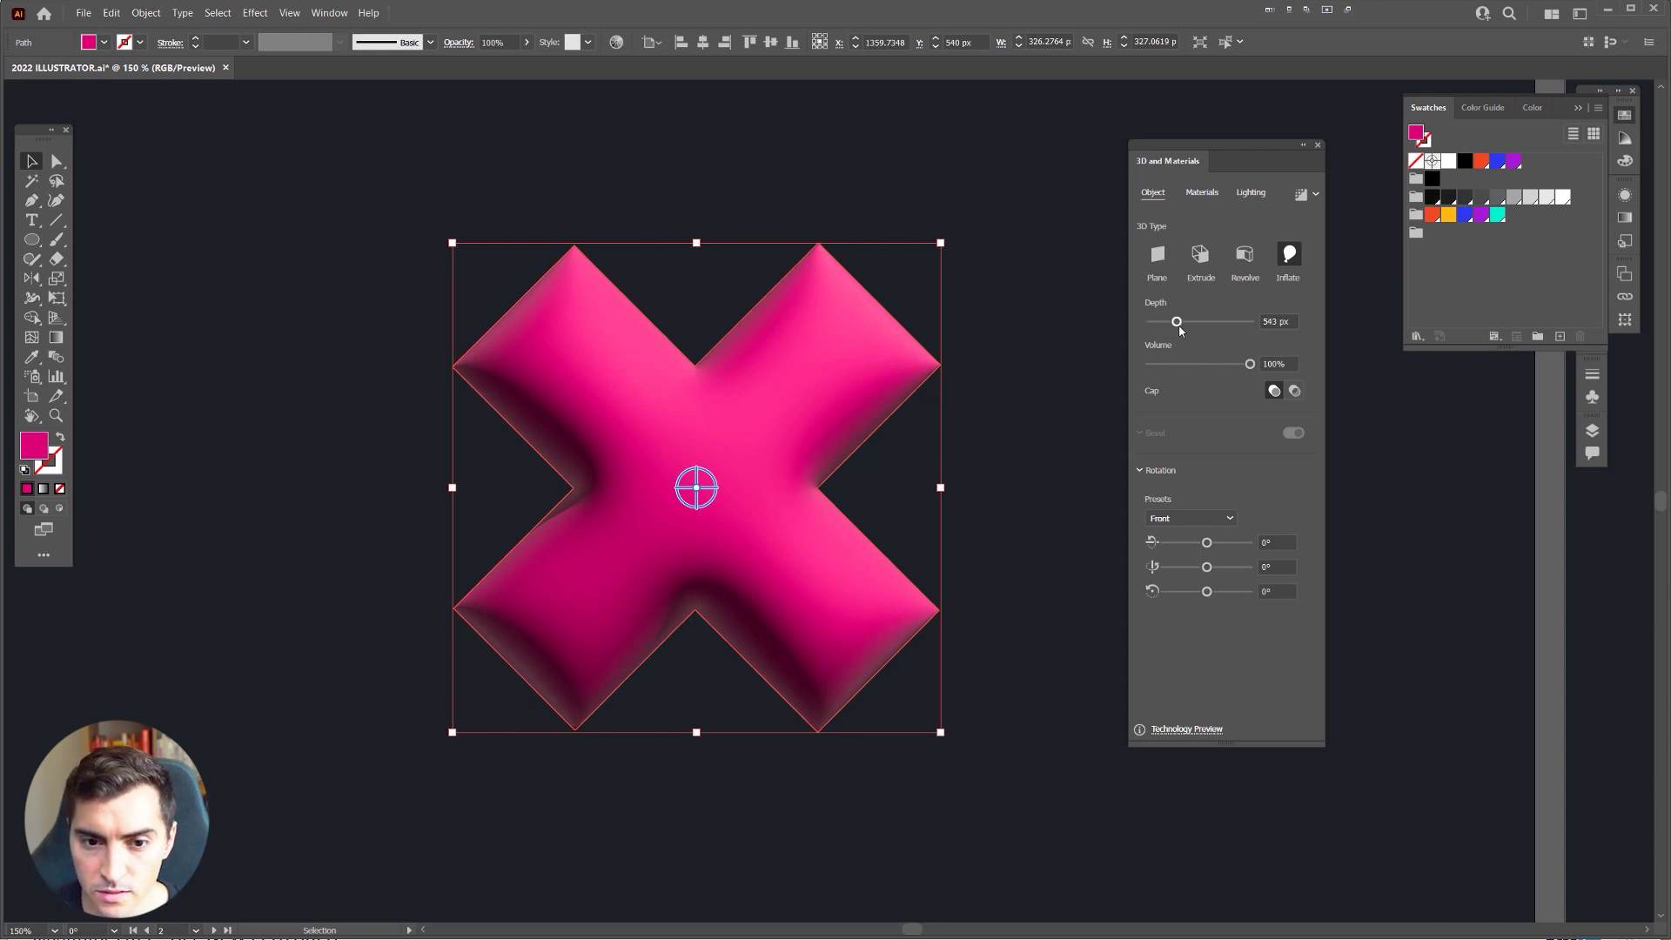
pyautogui.moveTo(1250, 366)
pyautogui.mouseDown()
pyautogui.moveTo(1161, 364)
pyautogui.moveTo(1255, 368)
pyautogui.mouseUp()
pyautogui.scroll(1, 501, 484)
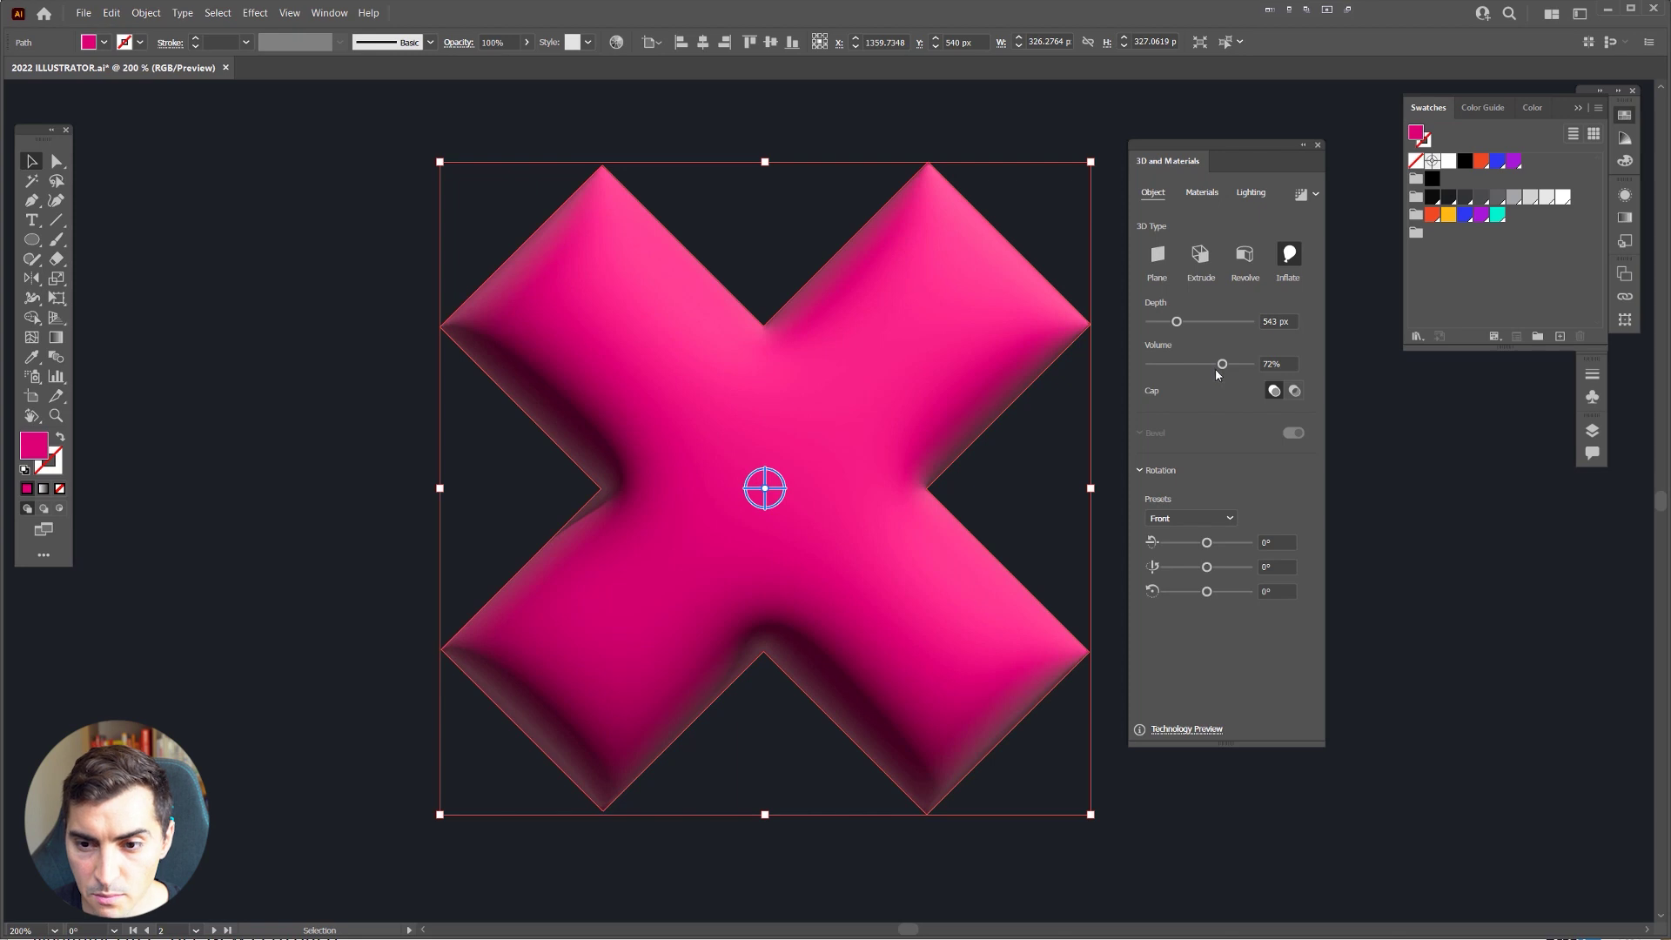
# Step: Leave the X's rotation unchanged, zoom out to the whole artboard and reselect the X
pyautogui.click(1273, 541)
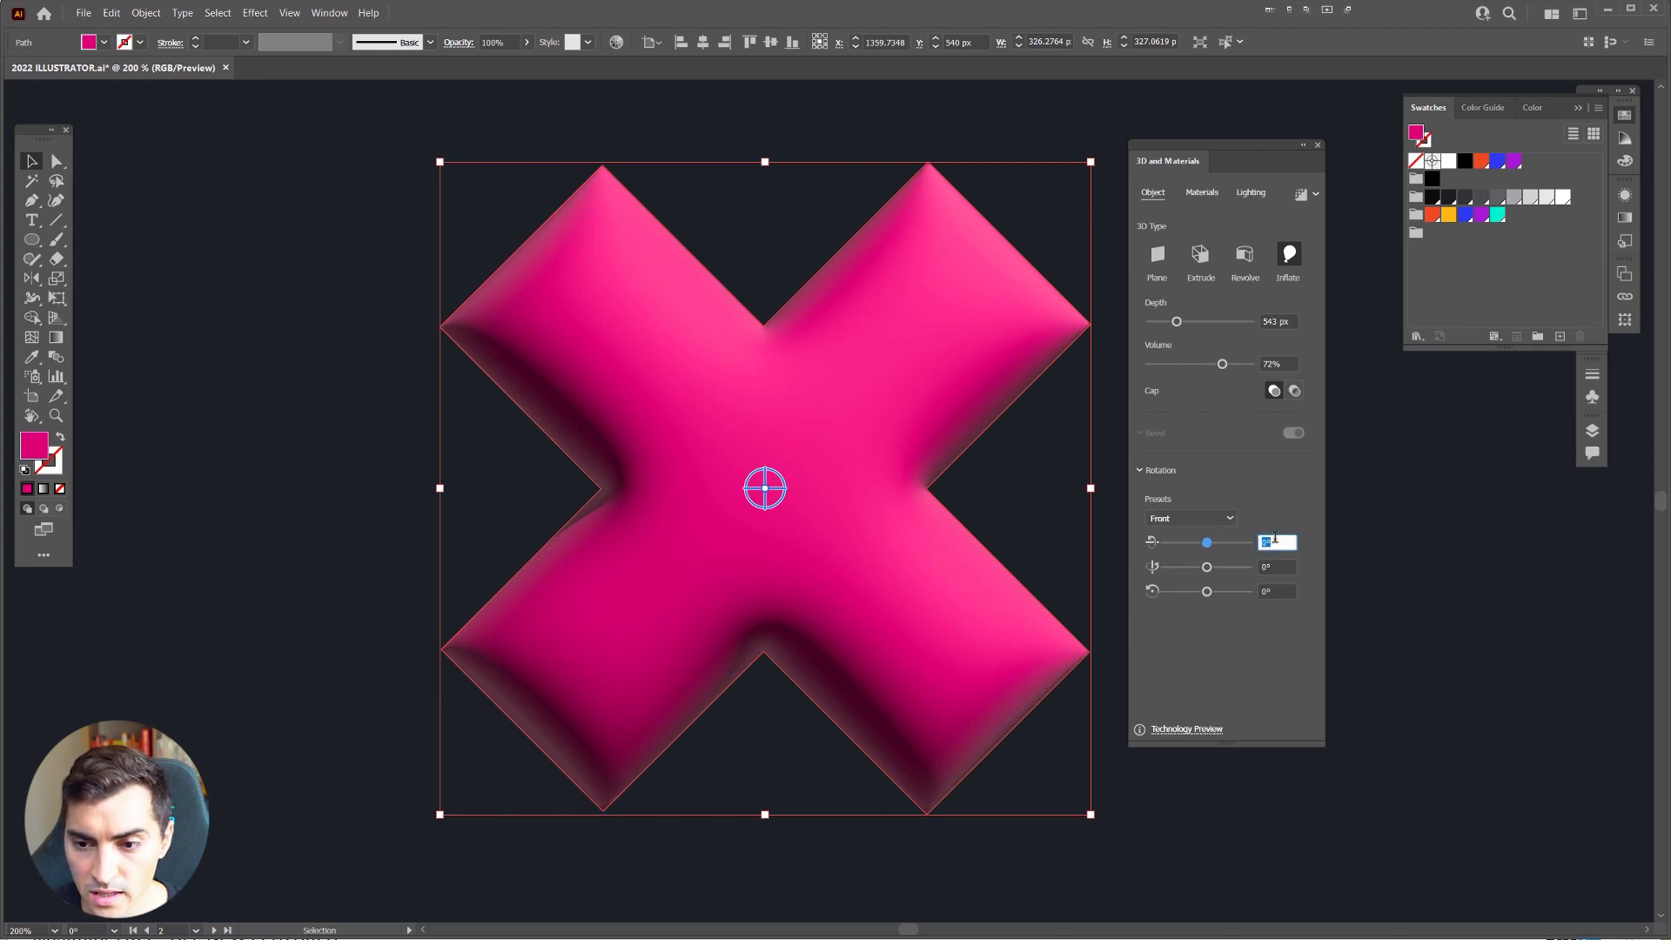
pyautogui.click(1240, 398)
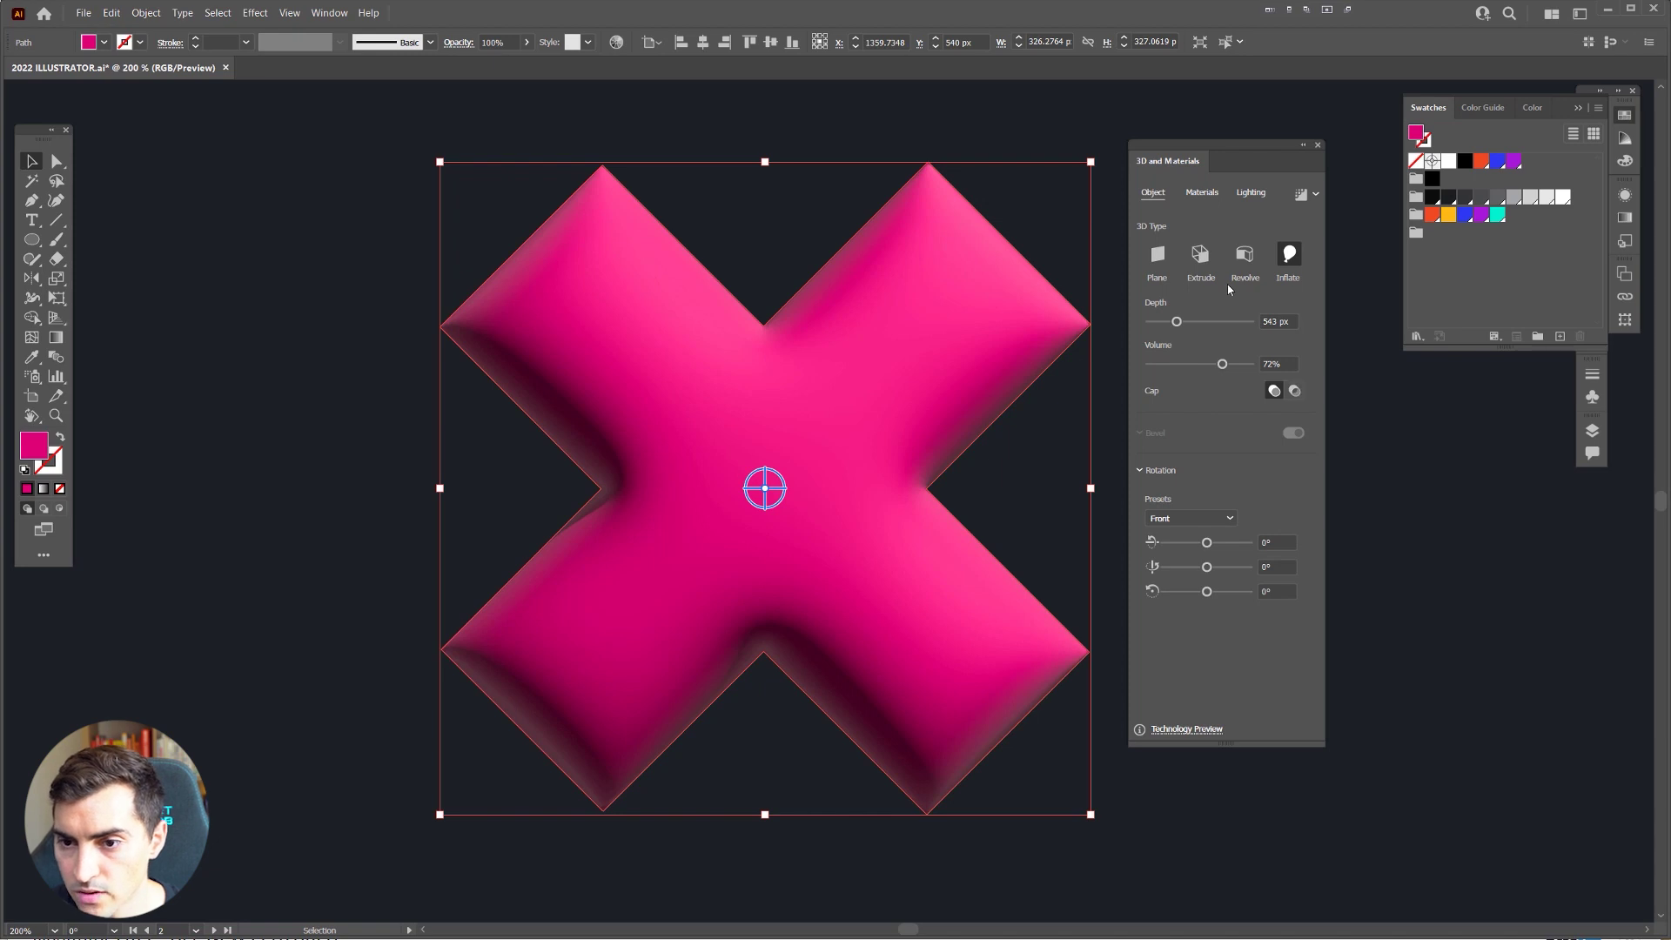
pyautogui.hotkey('ctrl', '-')
pyautogui.scroll(-3, 888, 332)
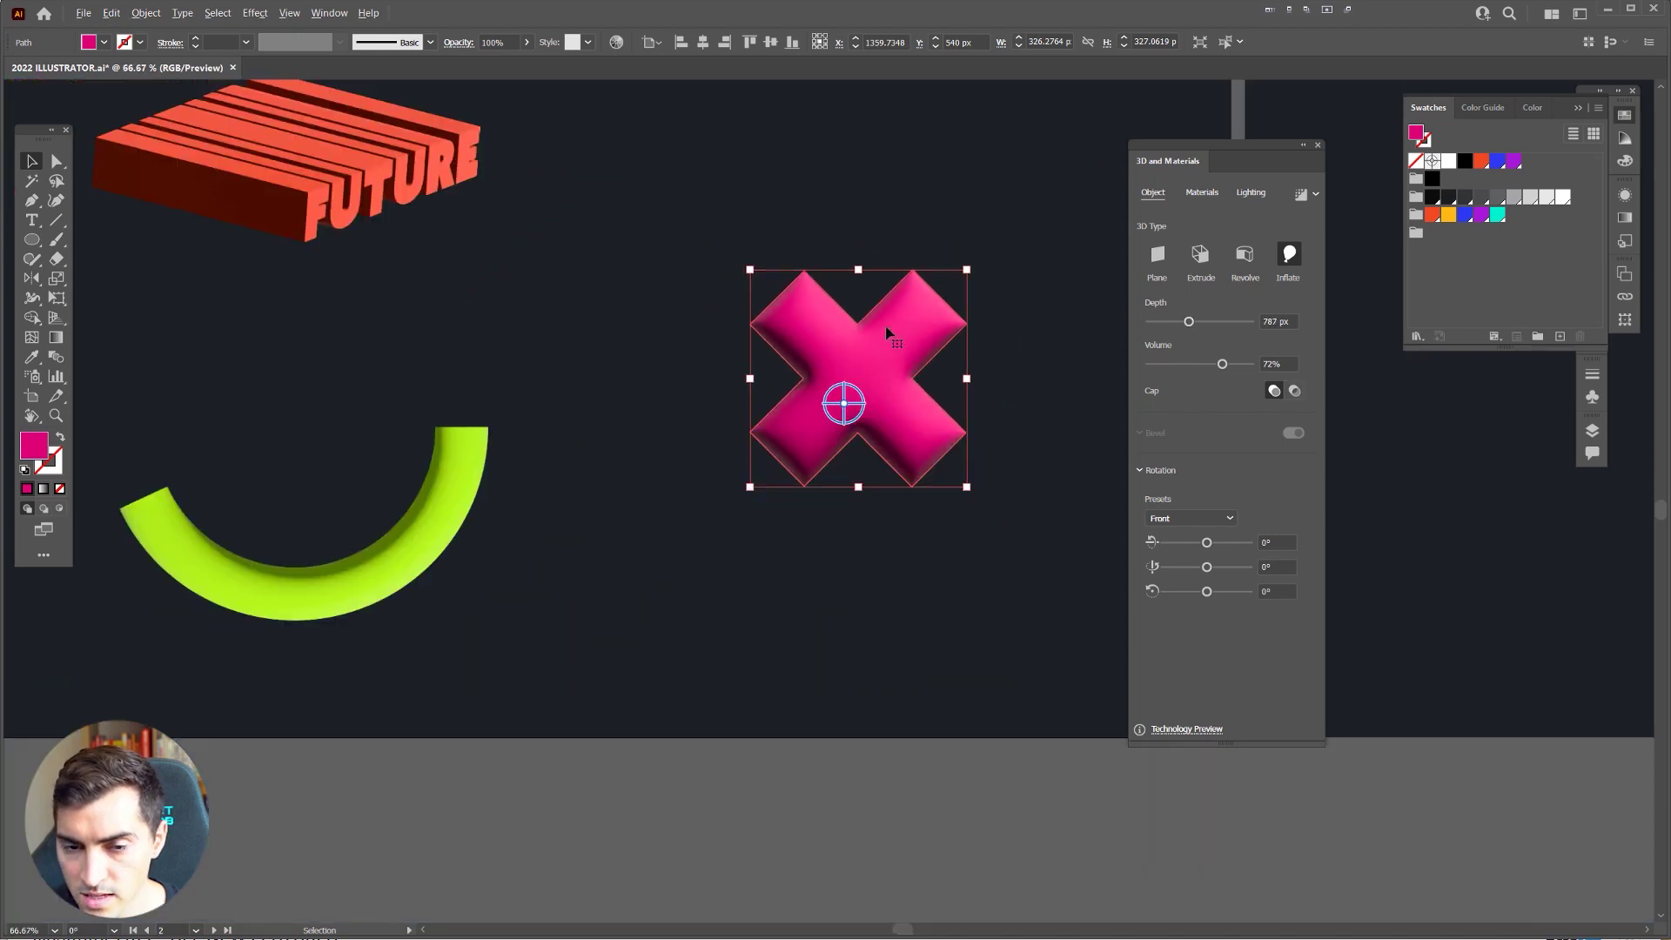
pyautogui.scroll(1, 871, 383)
pyautogui.scroll(-2, 870, 383)
pyautogui.hotkey('ctrl', 'shift', 'a')
pyautogui.scroll(2, 864, 386)
pyautogui.click(864, 386)
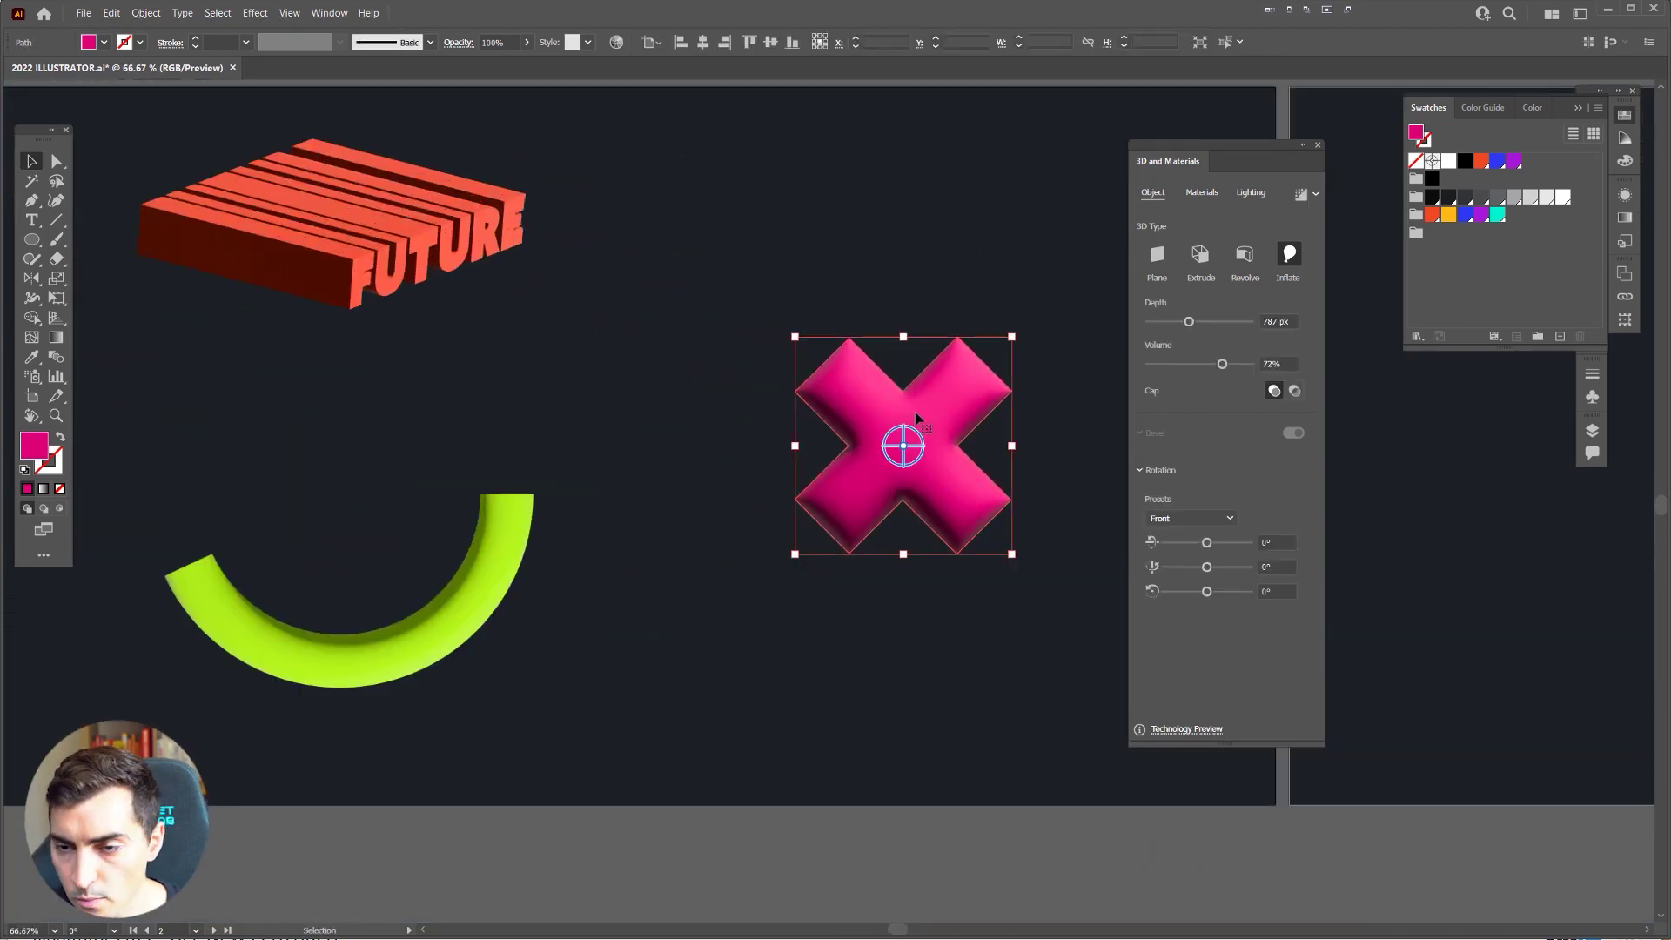
# Step: Move the 3D panel aside and show the Materials options for the inflated X
pyautogui.moveTo(753, 333); pyautogui.dragTo(850, 451)
pyautogui.scroll(1, 878, 477)
pyautogui.click(924, 470)
pyautogui.moveTo(1192, 167); pyautogui.dragTo(1094, 191)
pyautogui.click(1103, 218)
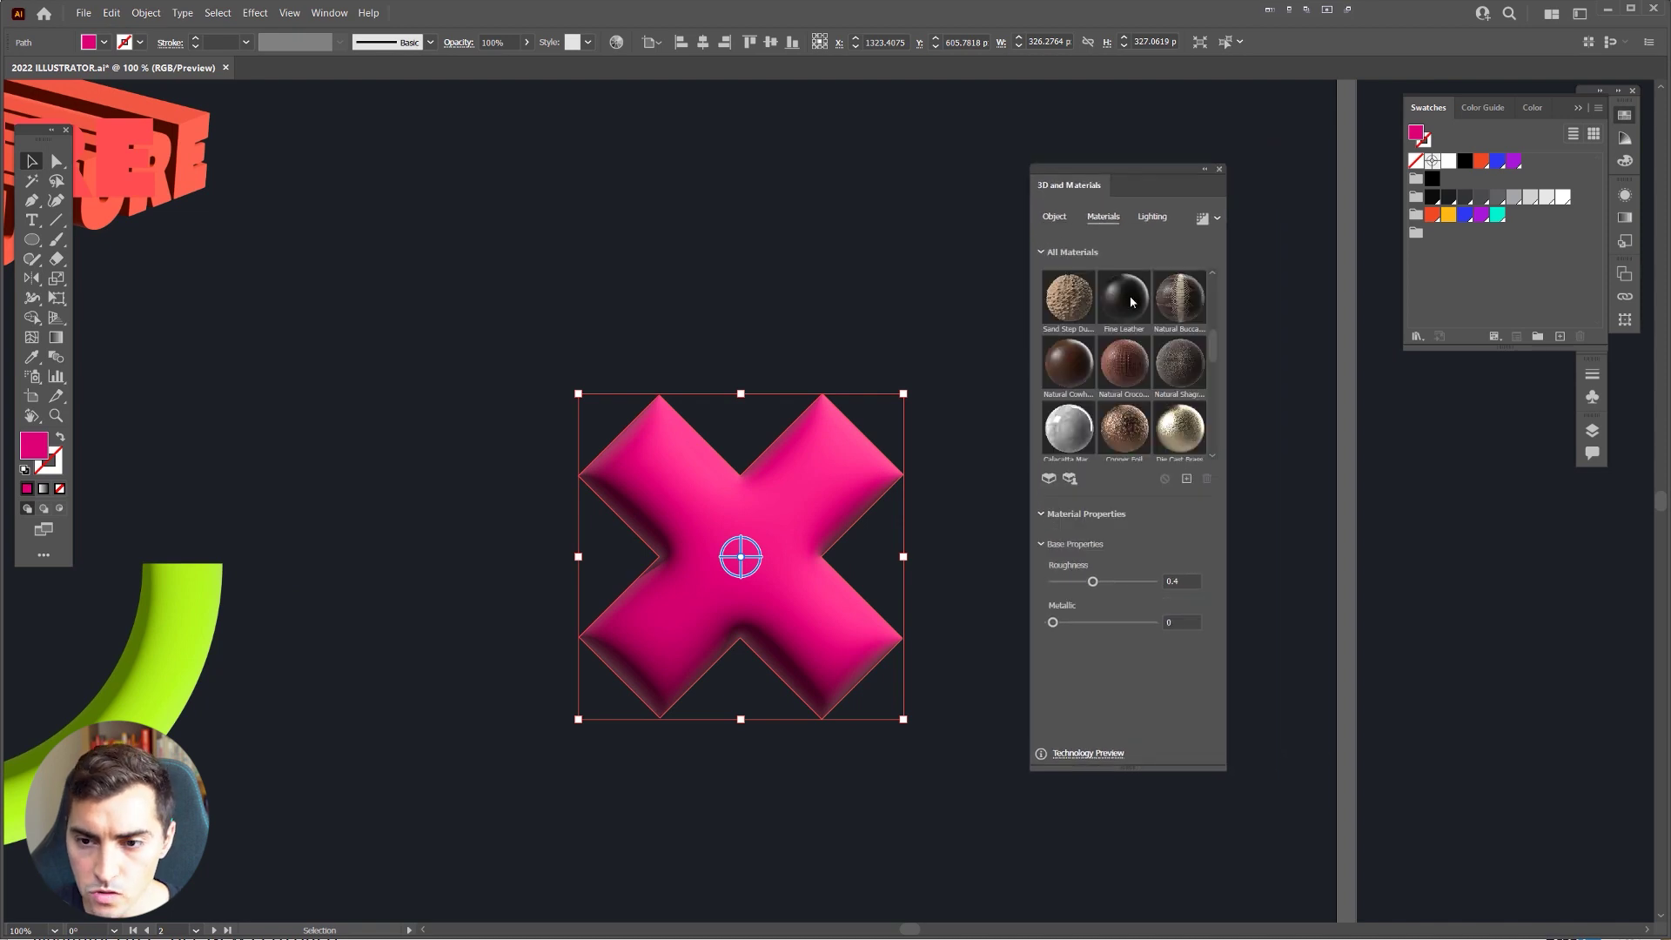
# Step: Scroll the Substance materials and apply Ominous Obsidian to the pink 3D X
pyautogui.moveTo(1206, 342); pyautogui.dragTo(1210, 299)
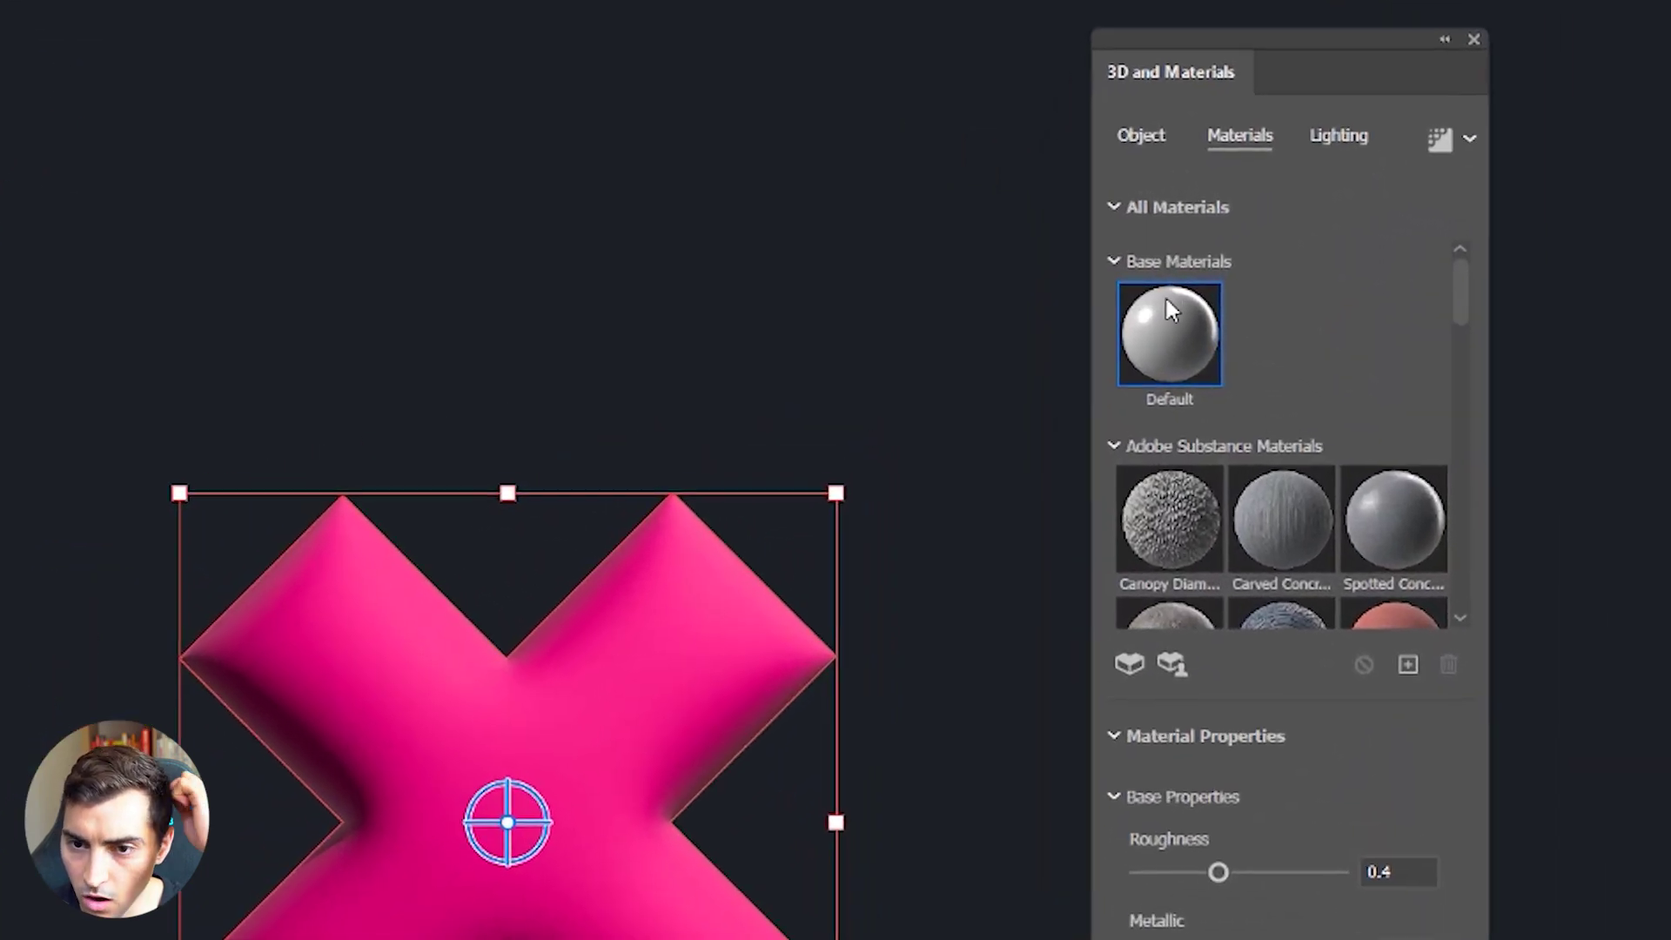
pyautogui.scroll(-2, 1333, 448)
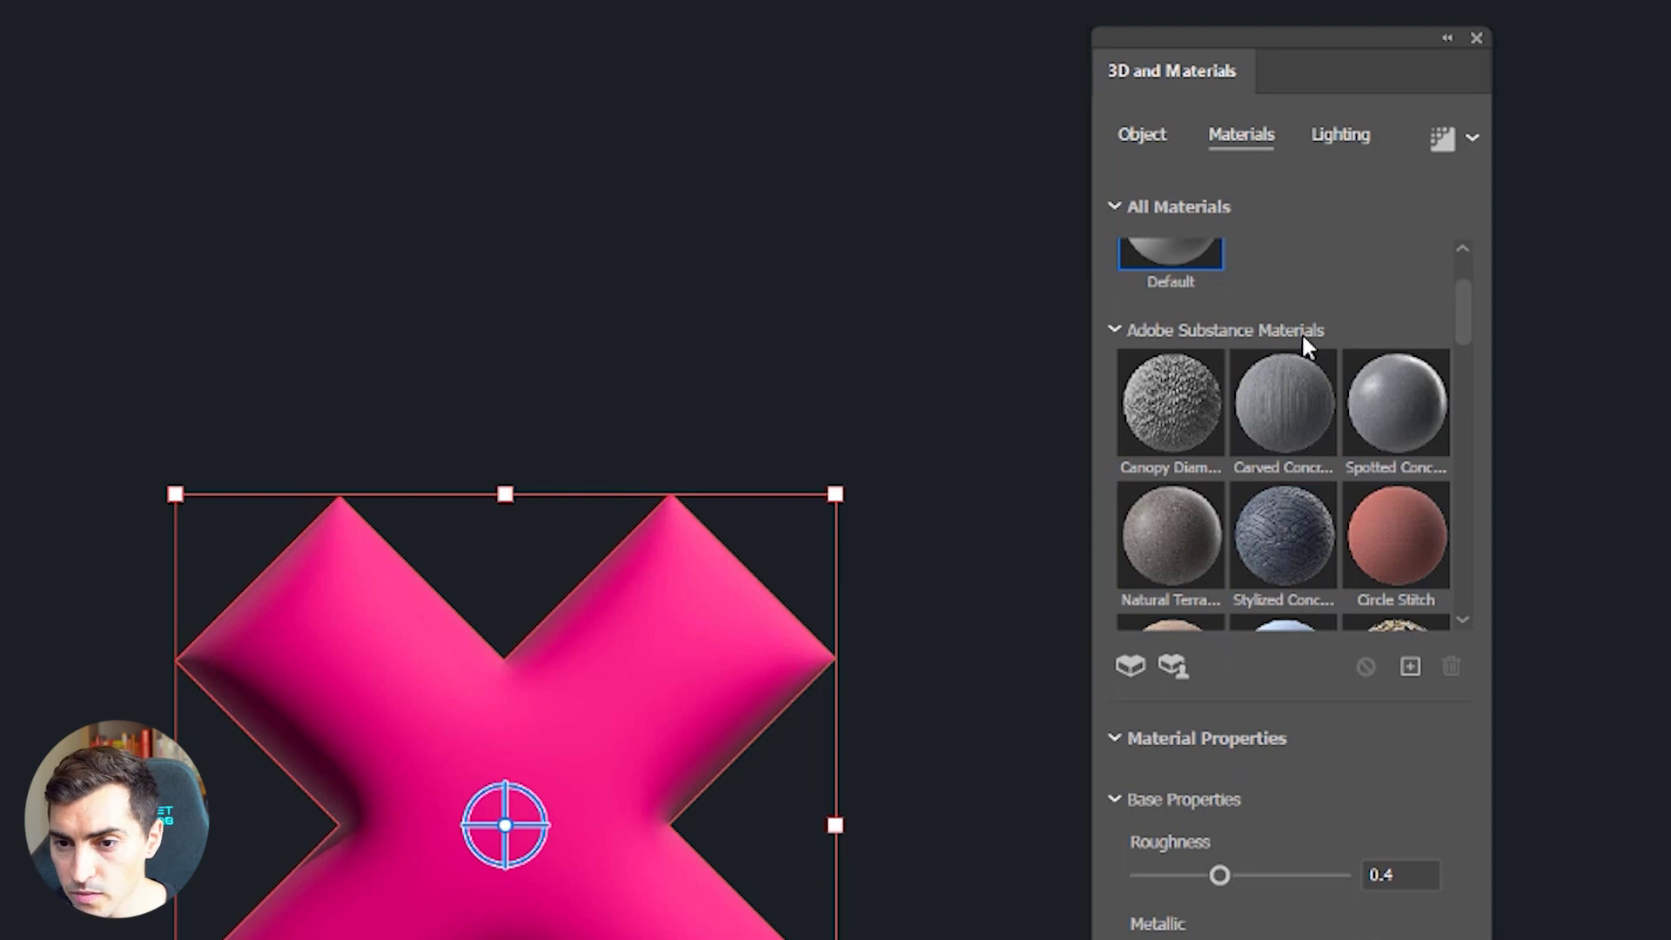
pyautogui.scroll(-2, 1340, 335)
pyautogui.scroll(4, 1325, 326)
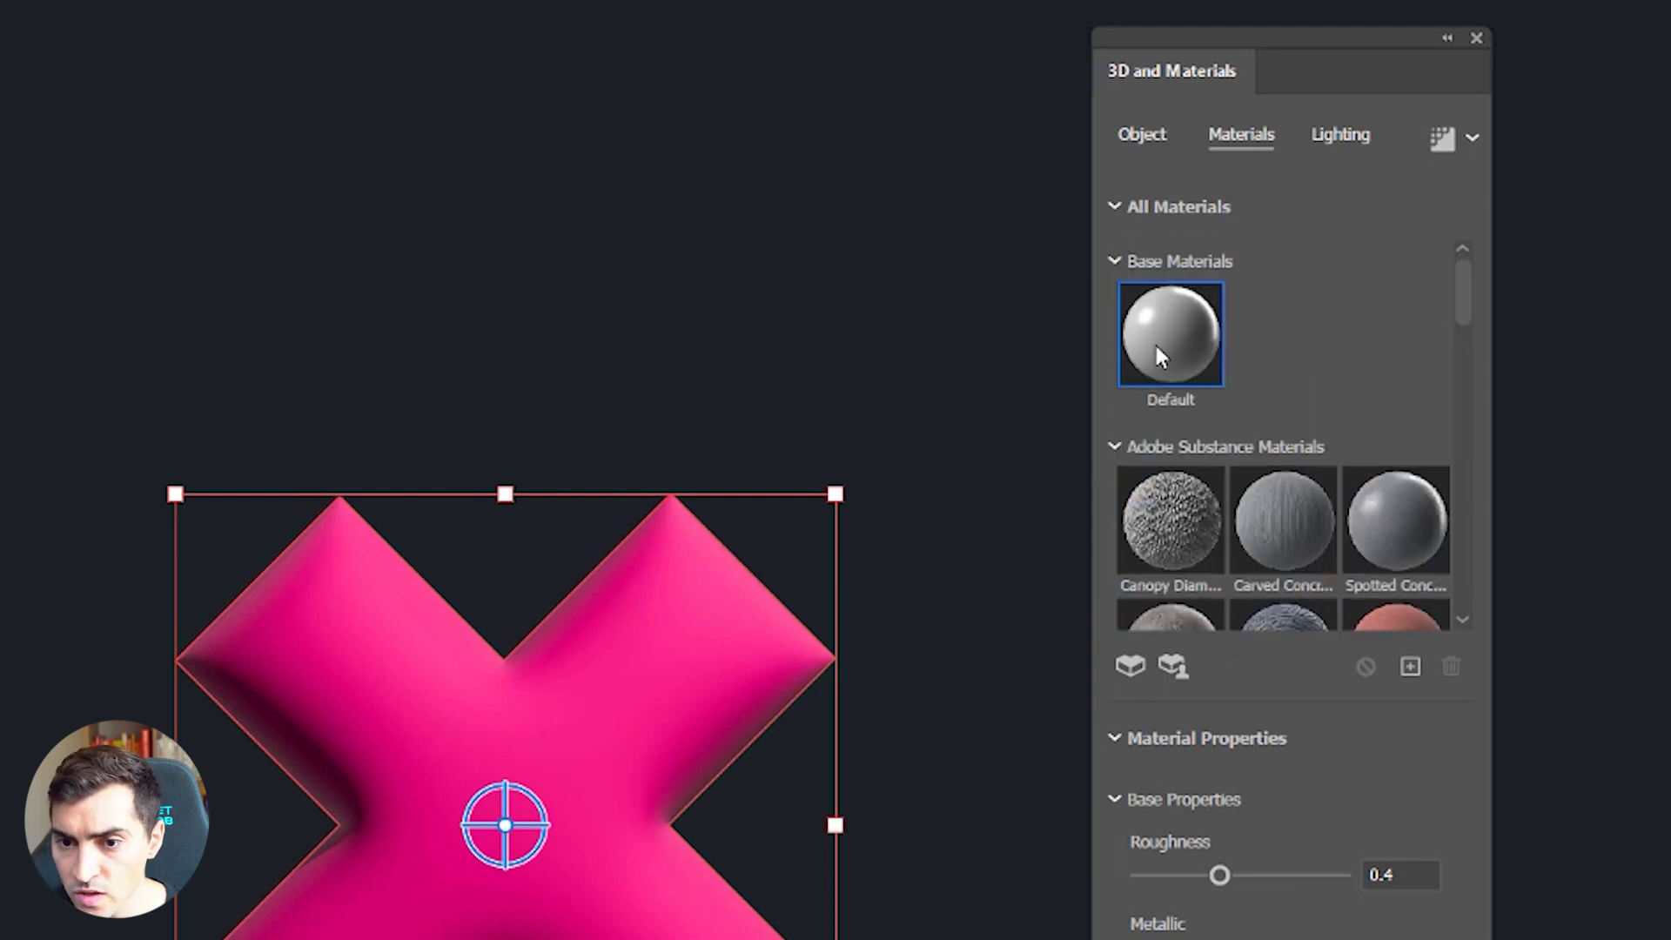
pyautogui.scroll(-3, 1309, 484)
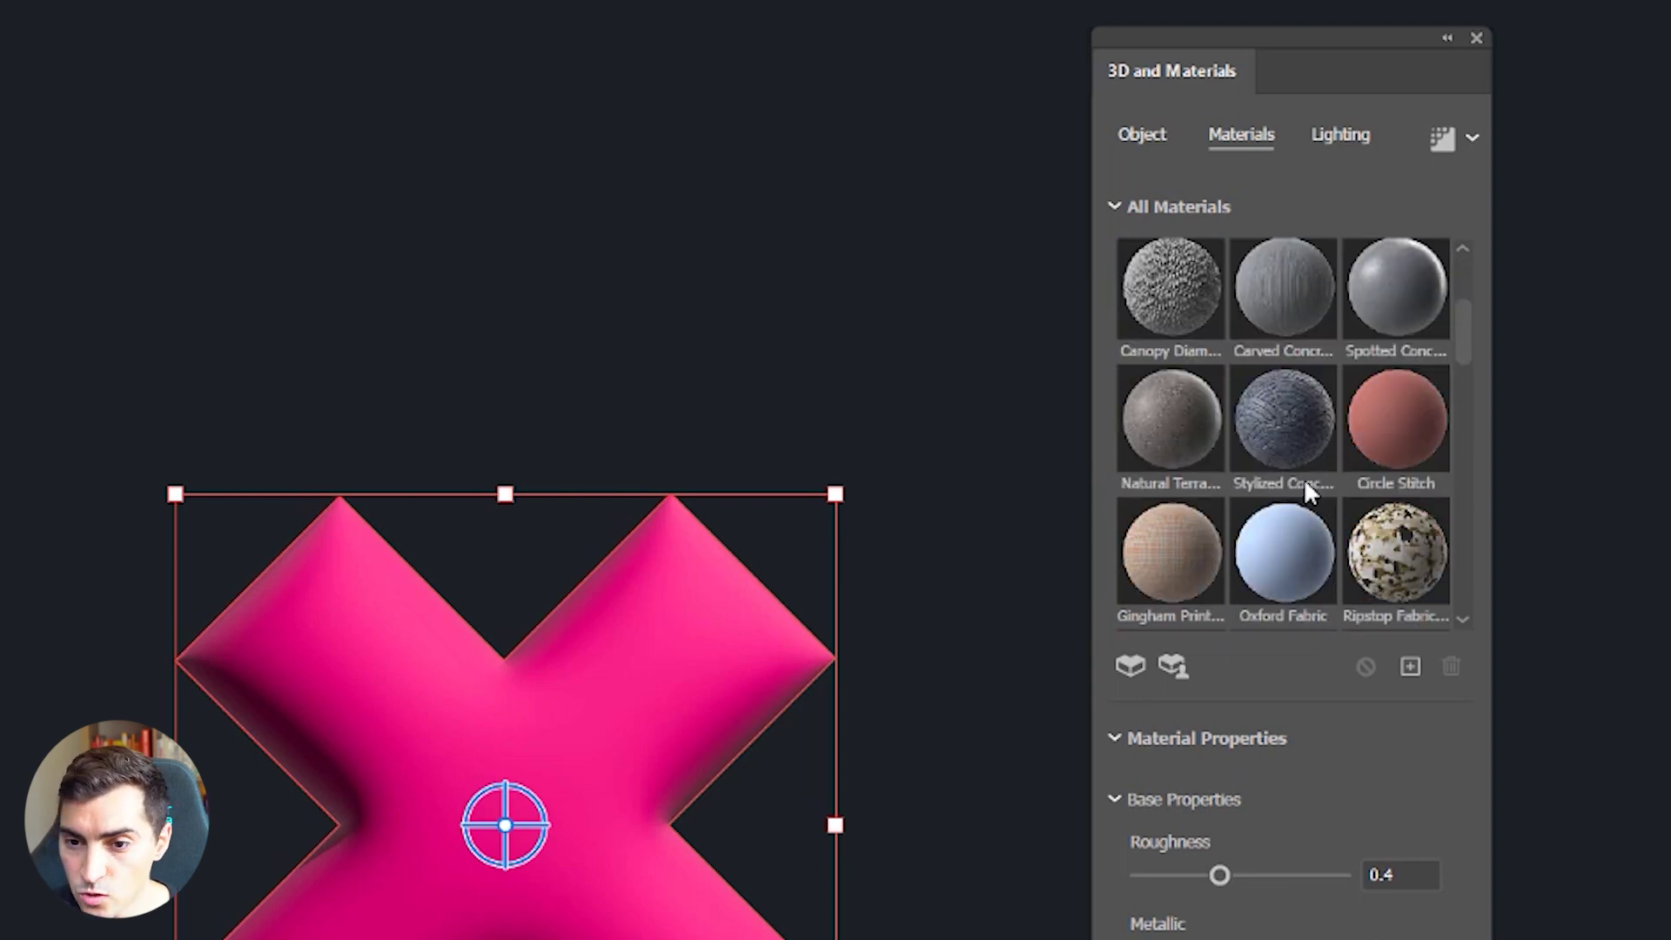
pyautogui.scroll(-2, 1358, 379)
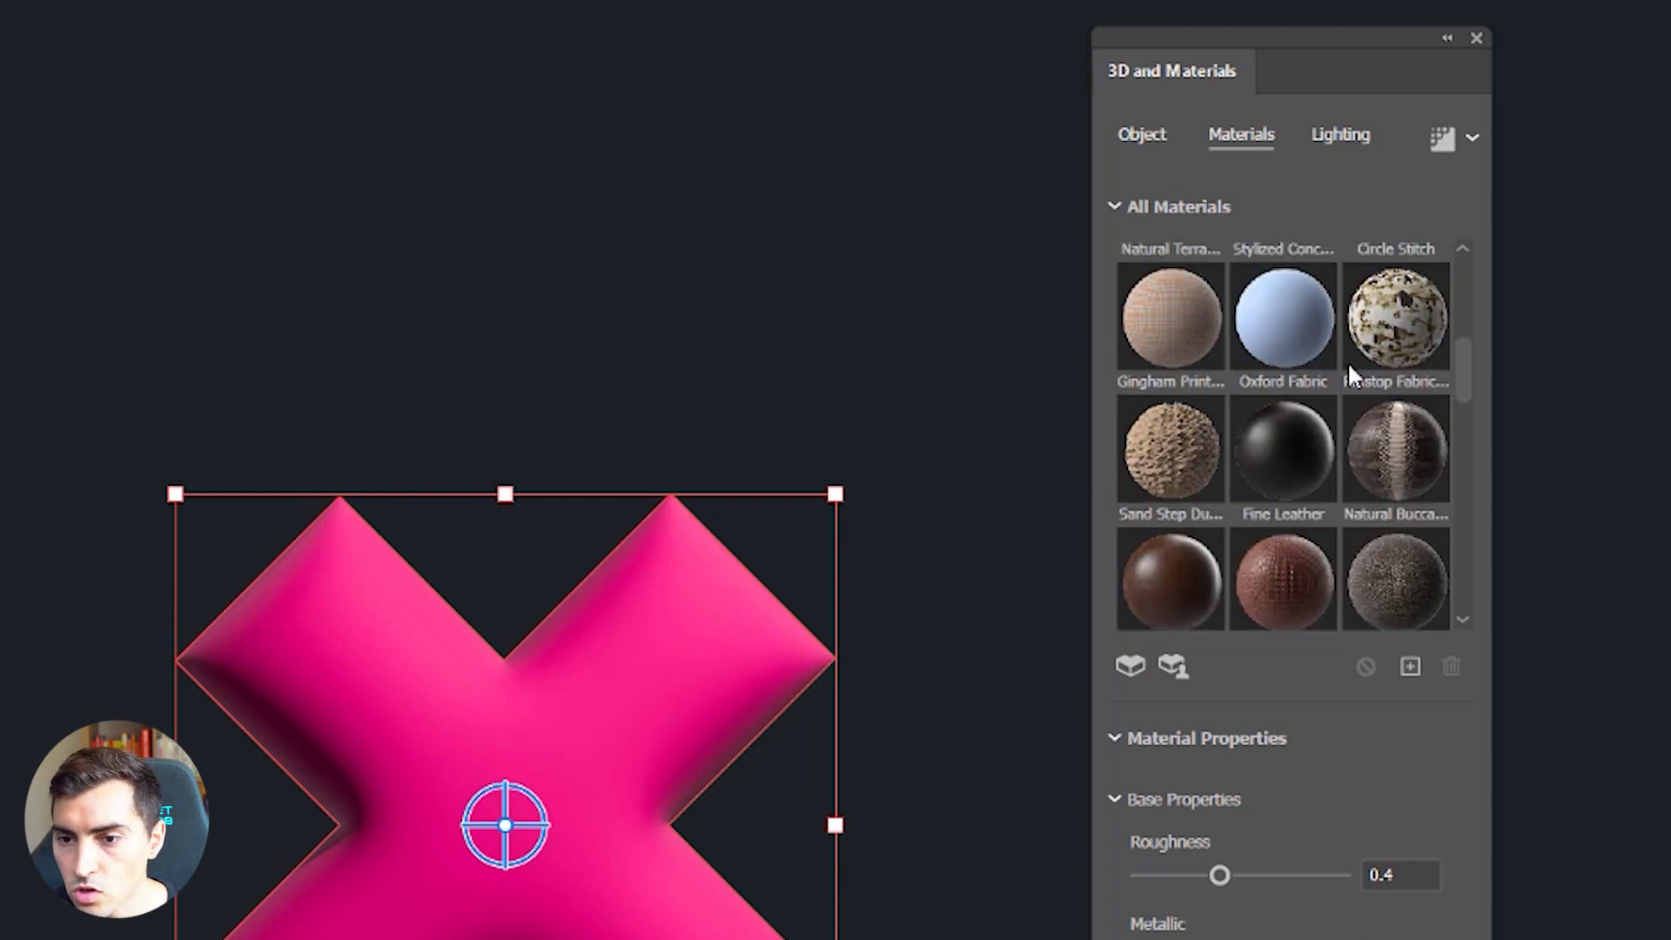
pyautogui.scroll(-2, 1286, 442)
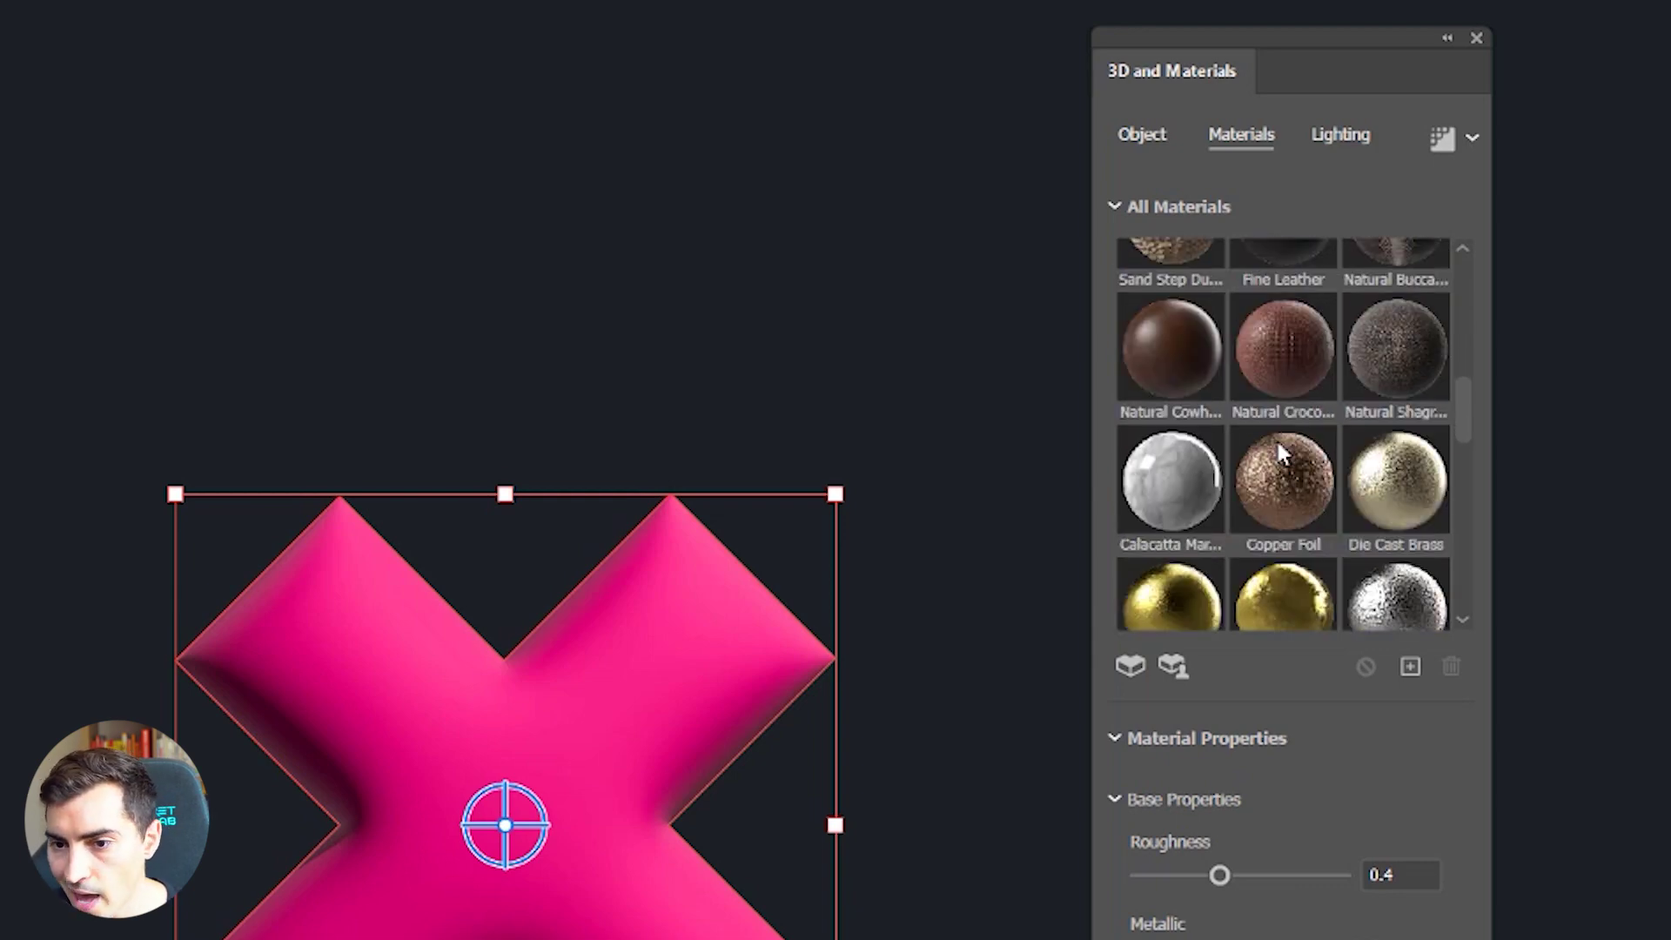
pyautogui.scroll(-3, 1282, 450)
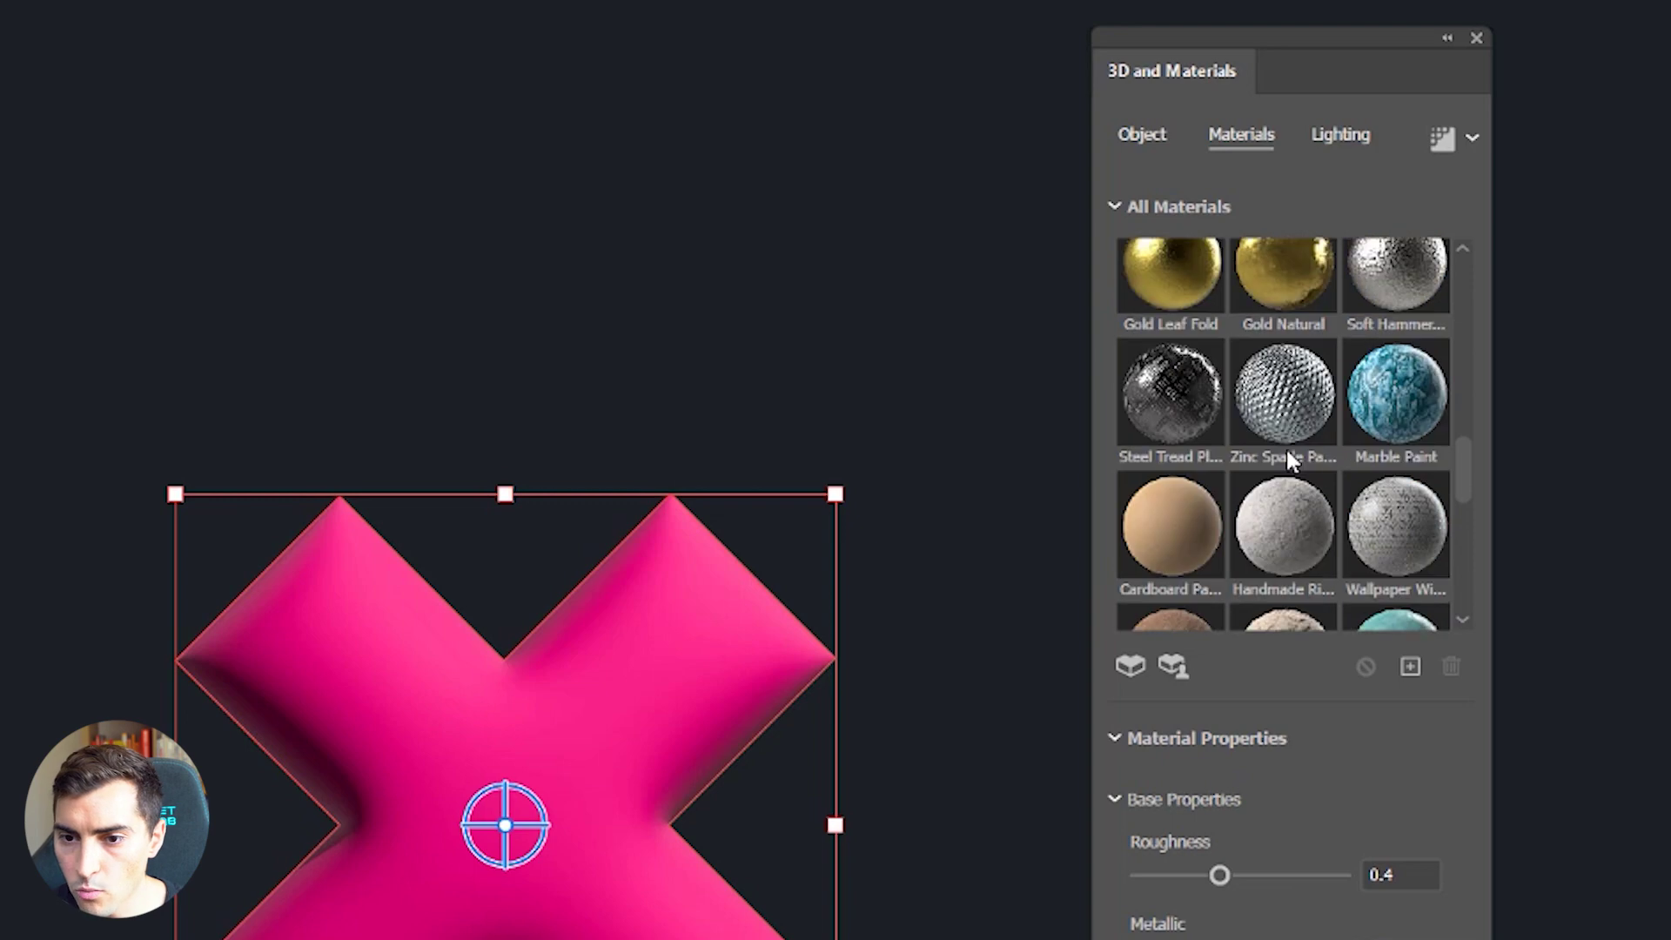
pyautogui.scroll(-2, 1255, 440)
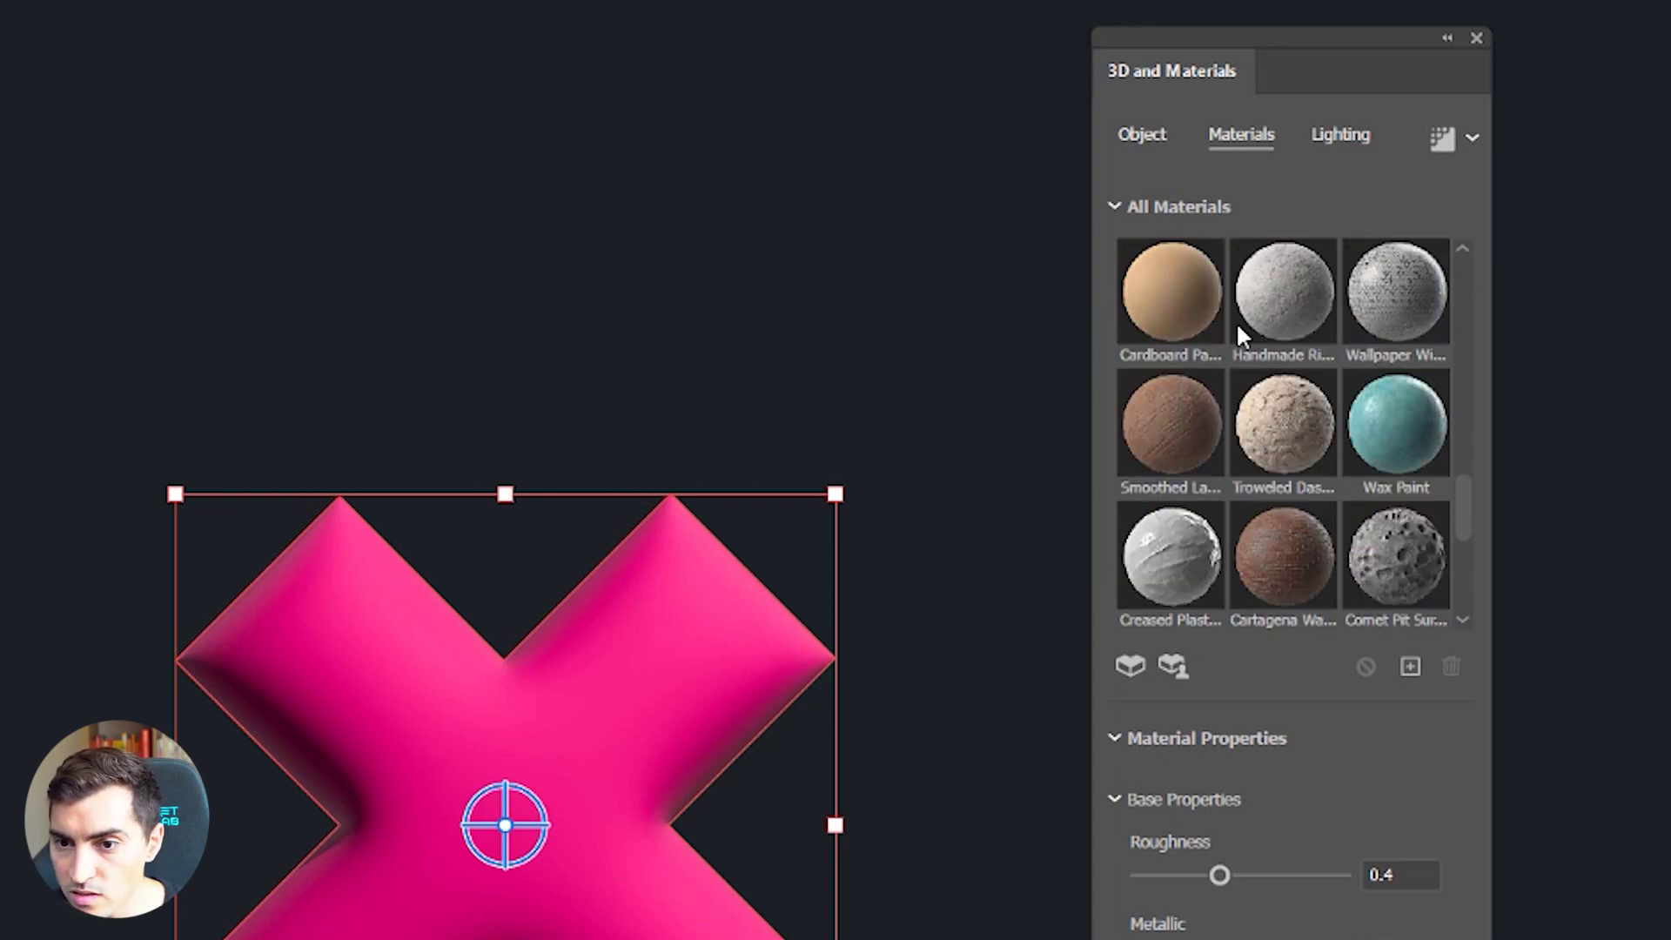
pyautogui.scroll(-1, 1260, 413)
pyautogui.scroll(-1, 1266, 418)
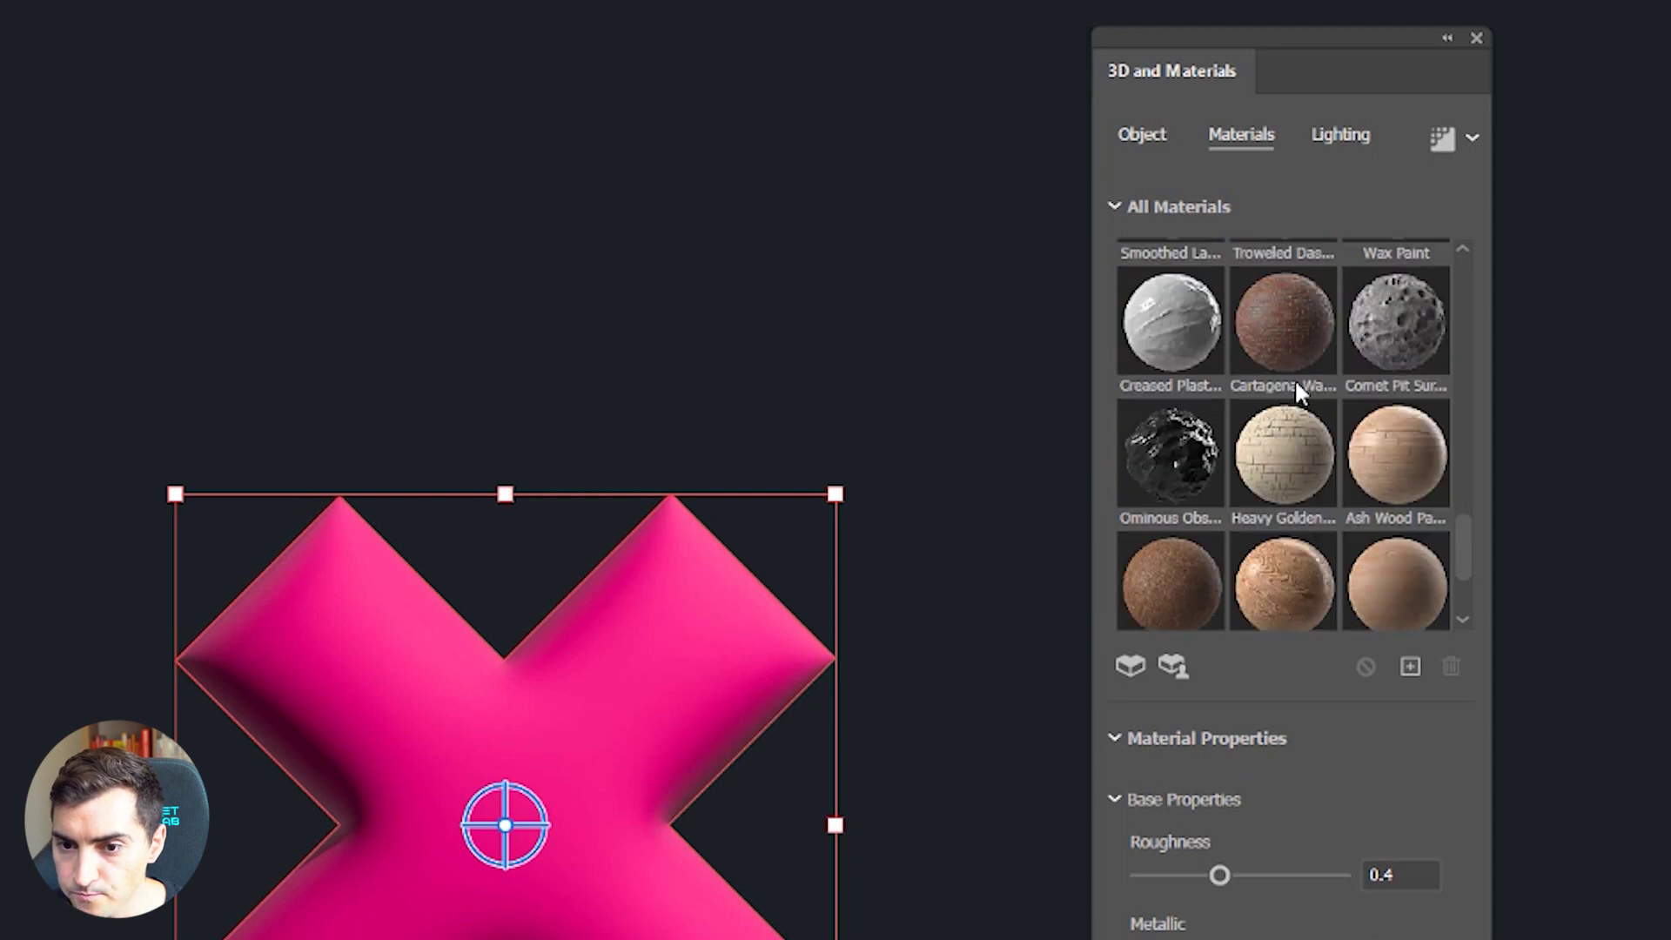
pyautogui.scroll(-2, 1380, 356)
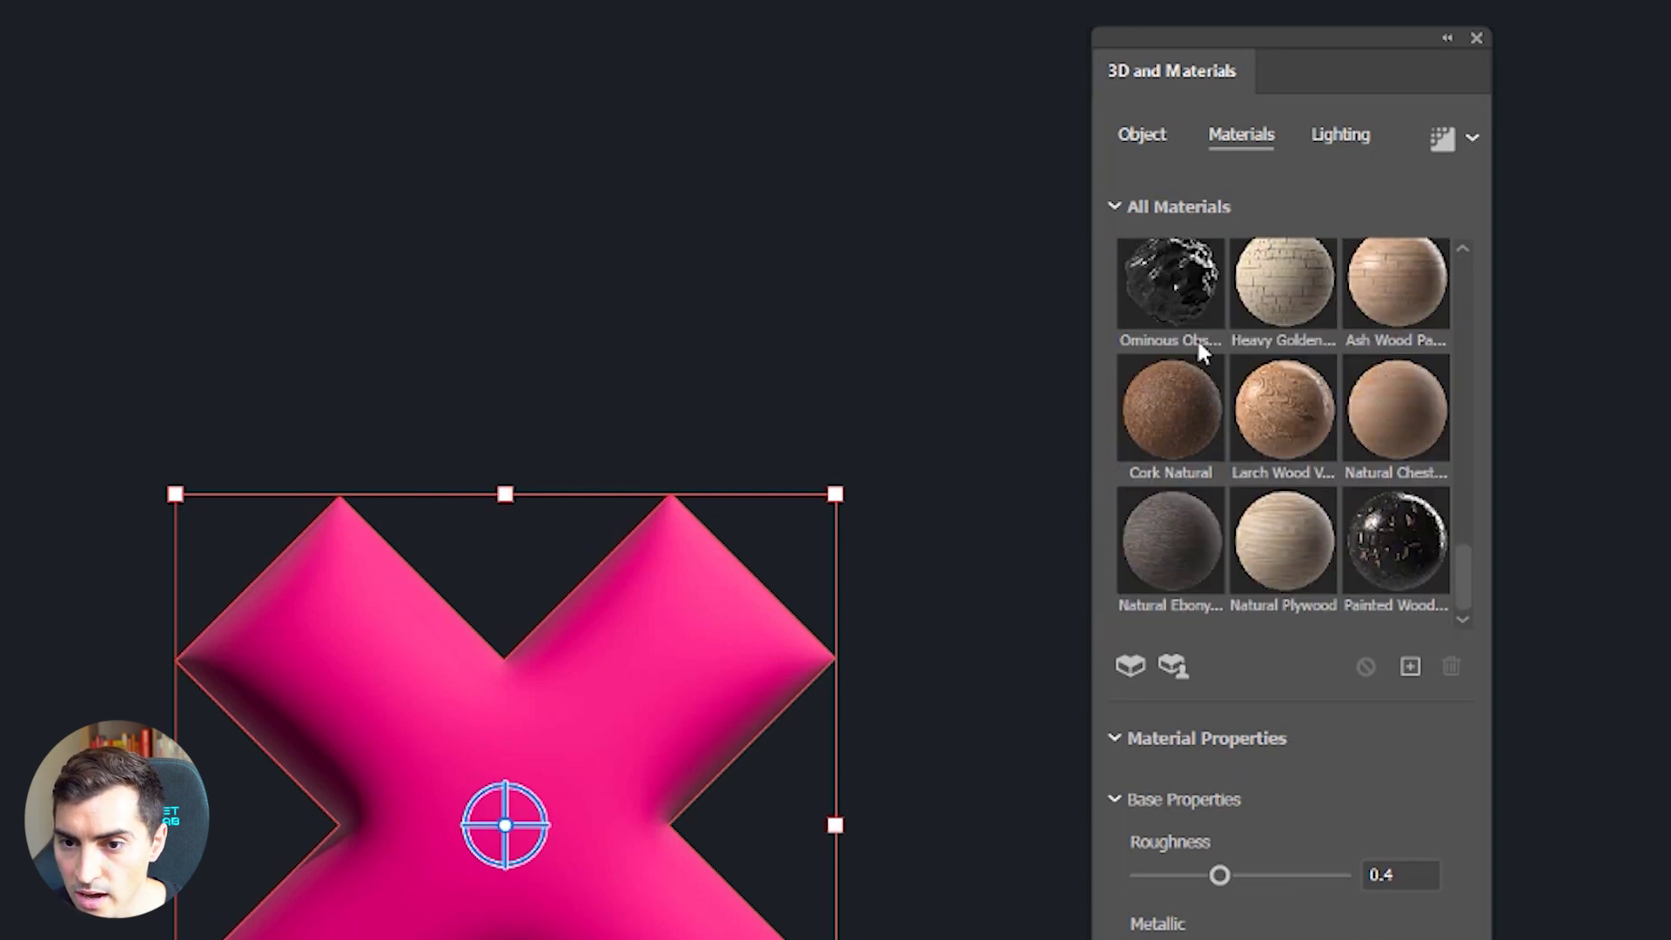
pyautogui.click(1189, 290)
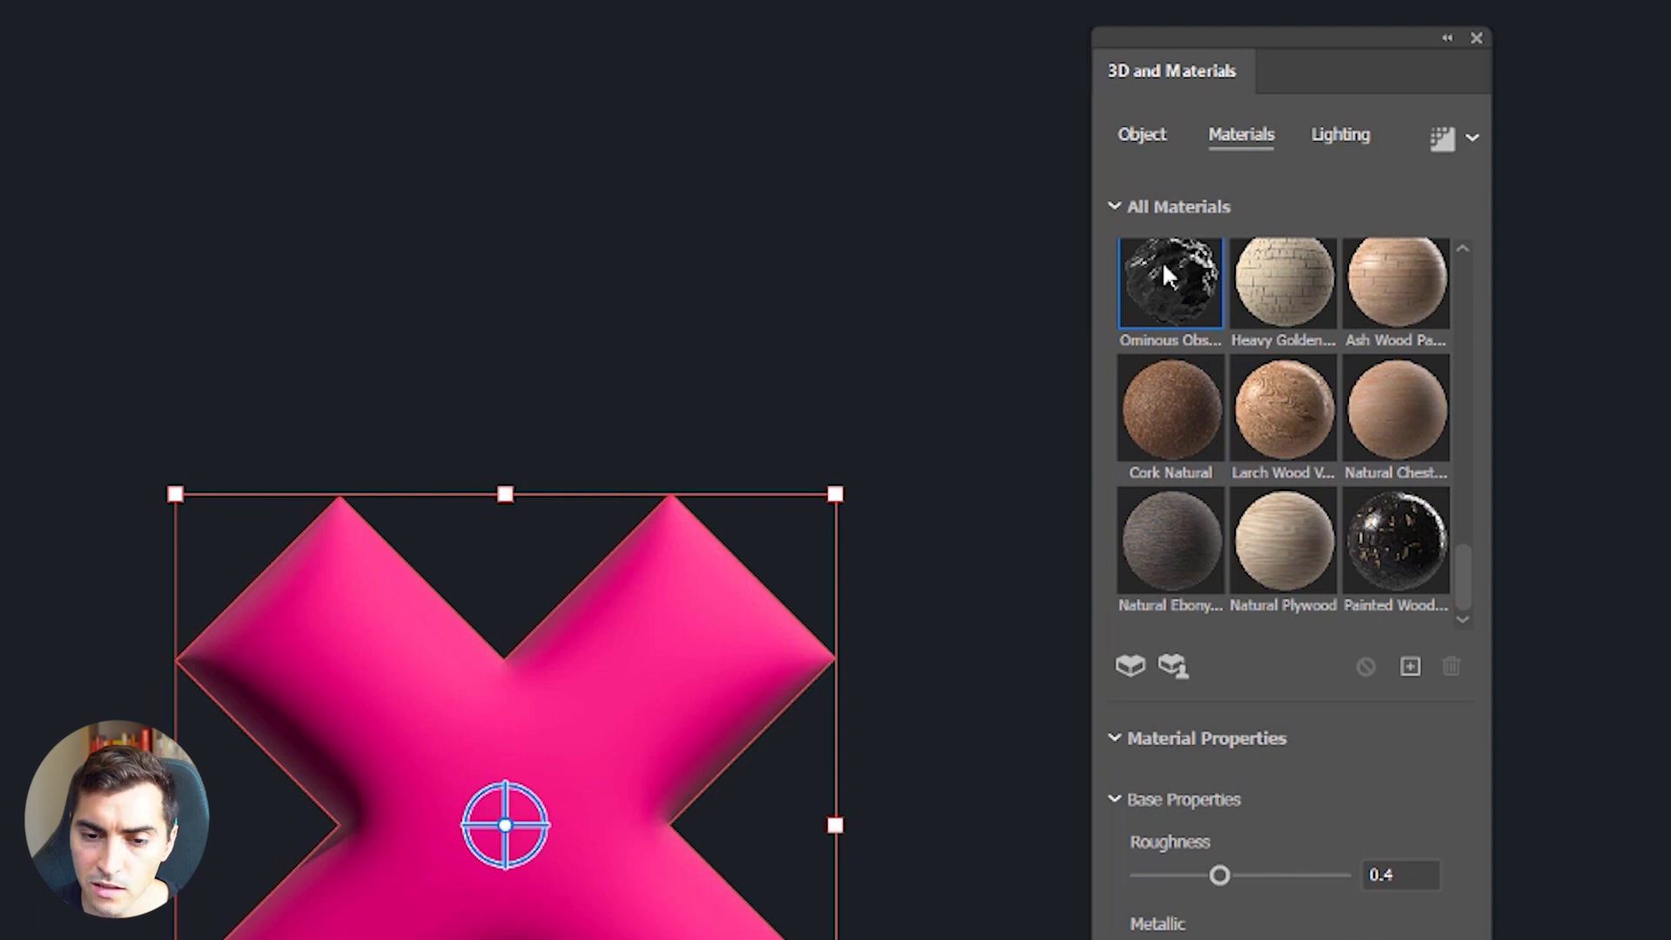
# Step: Set the obsidian material's texture resolution to 2048px
pyautogui.scroll(3, 533, 850)
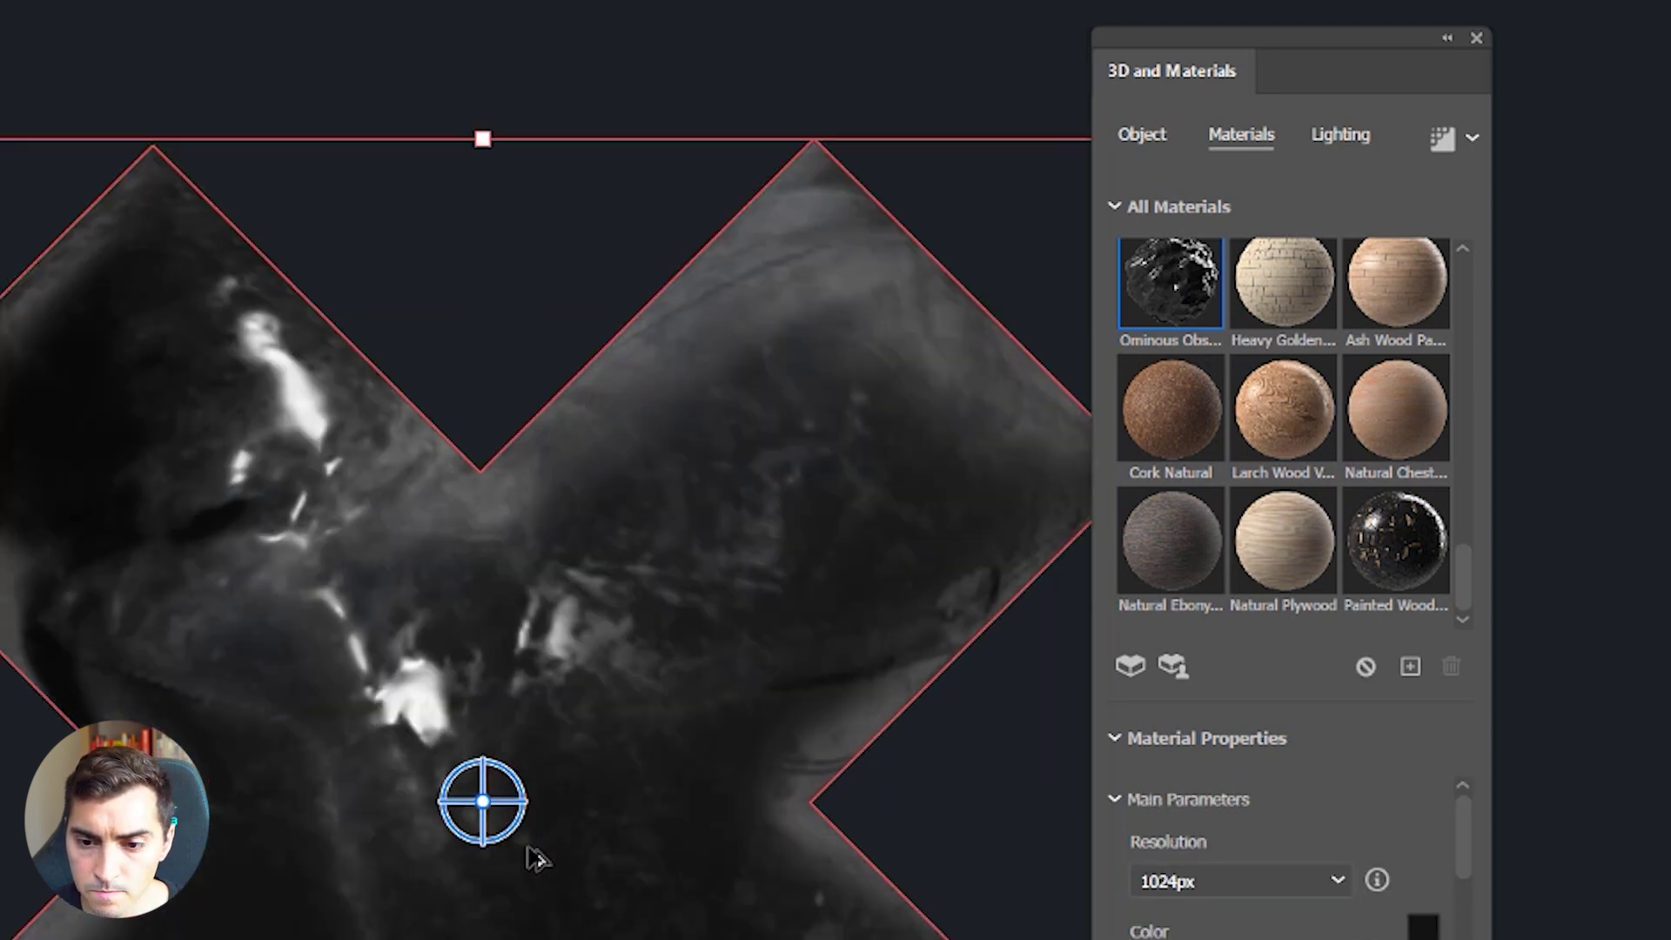
pyautogui.moveTo(1201, 56); pyautogui.dragTo(1325, 5)
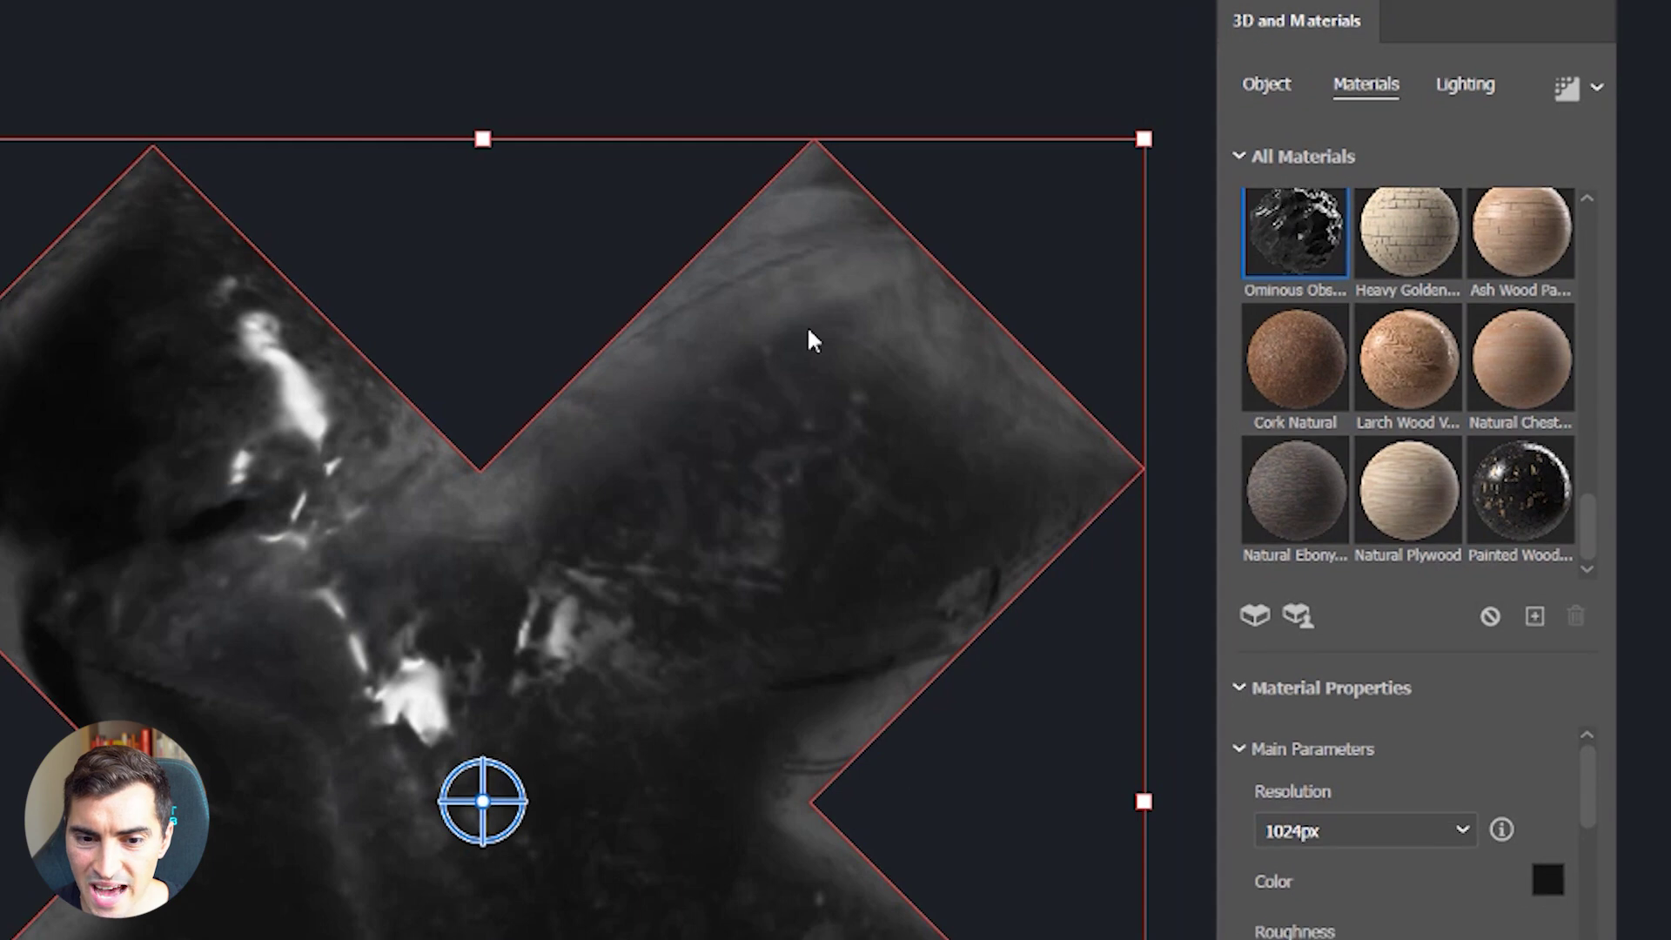
pyautogui.scroll(3, 809, 340)
pyautogui.scroll(-3, 513, 675)
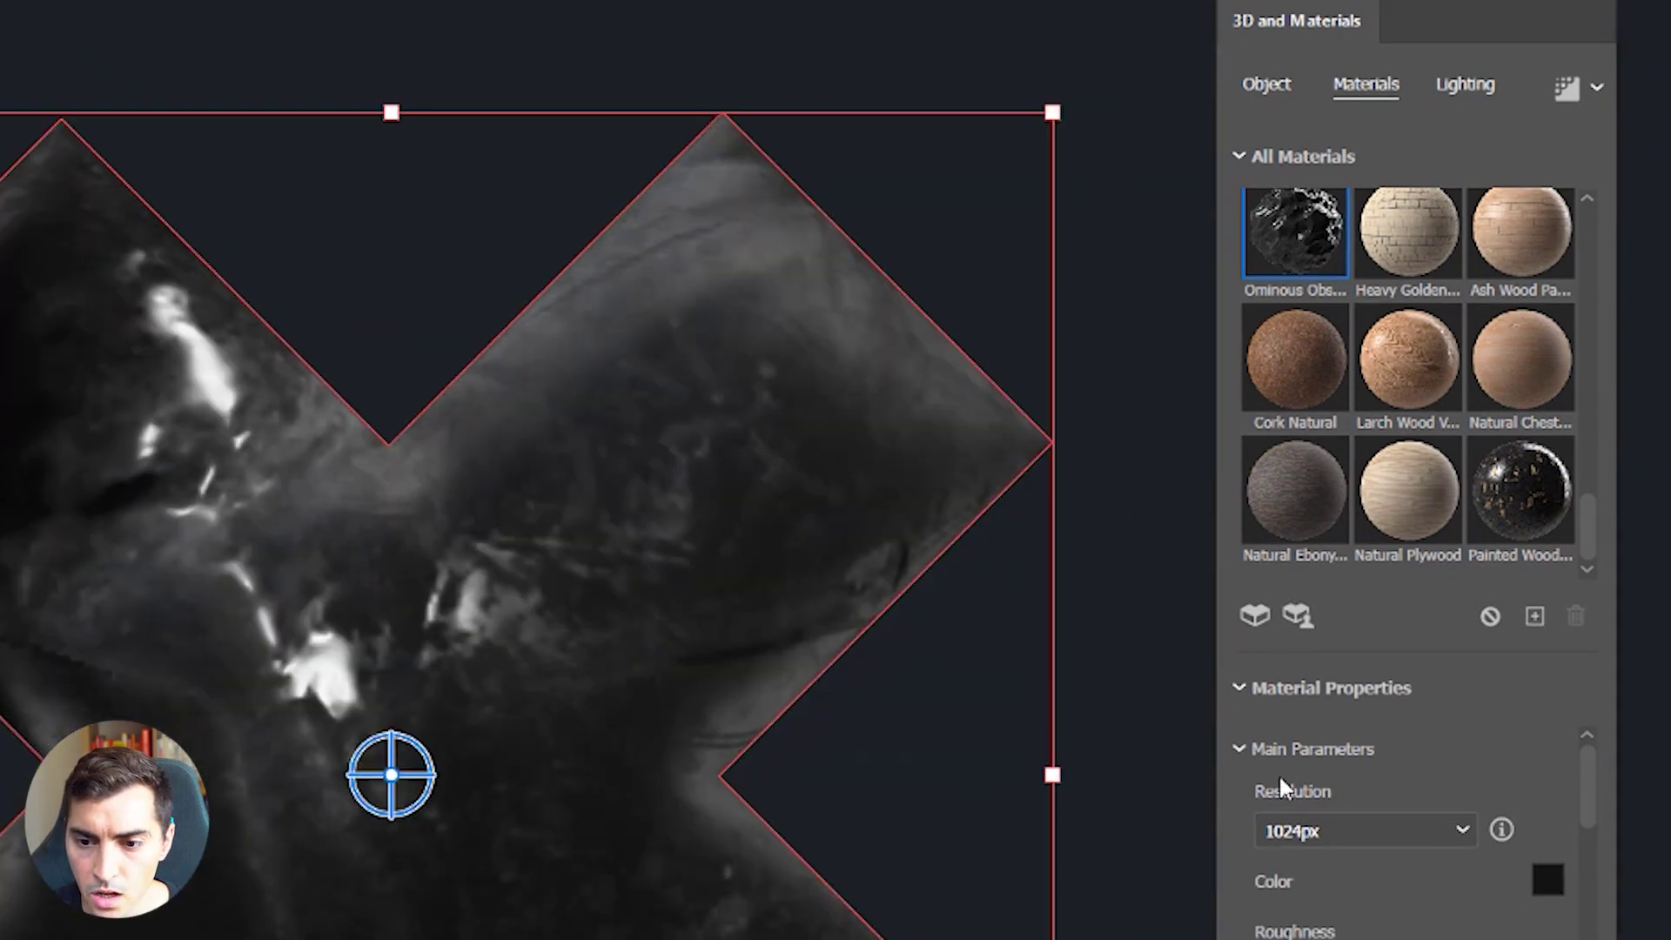
pyautogui.scroll(-2, 1387, 757)
pyautogui.scroll(2, 1388, 748)
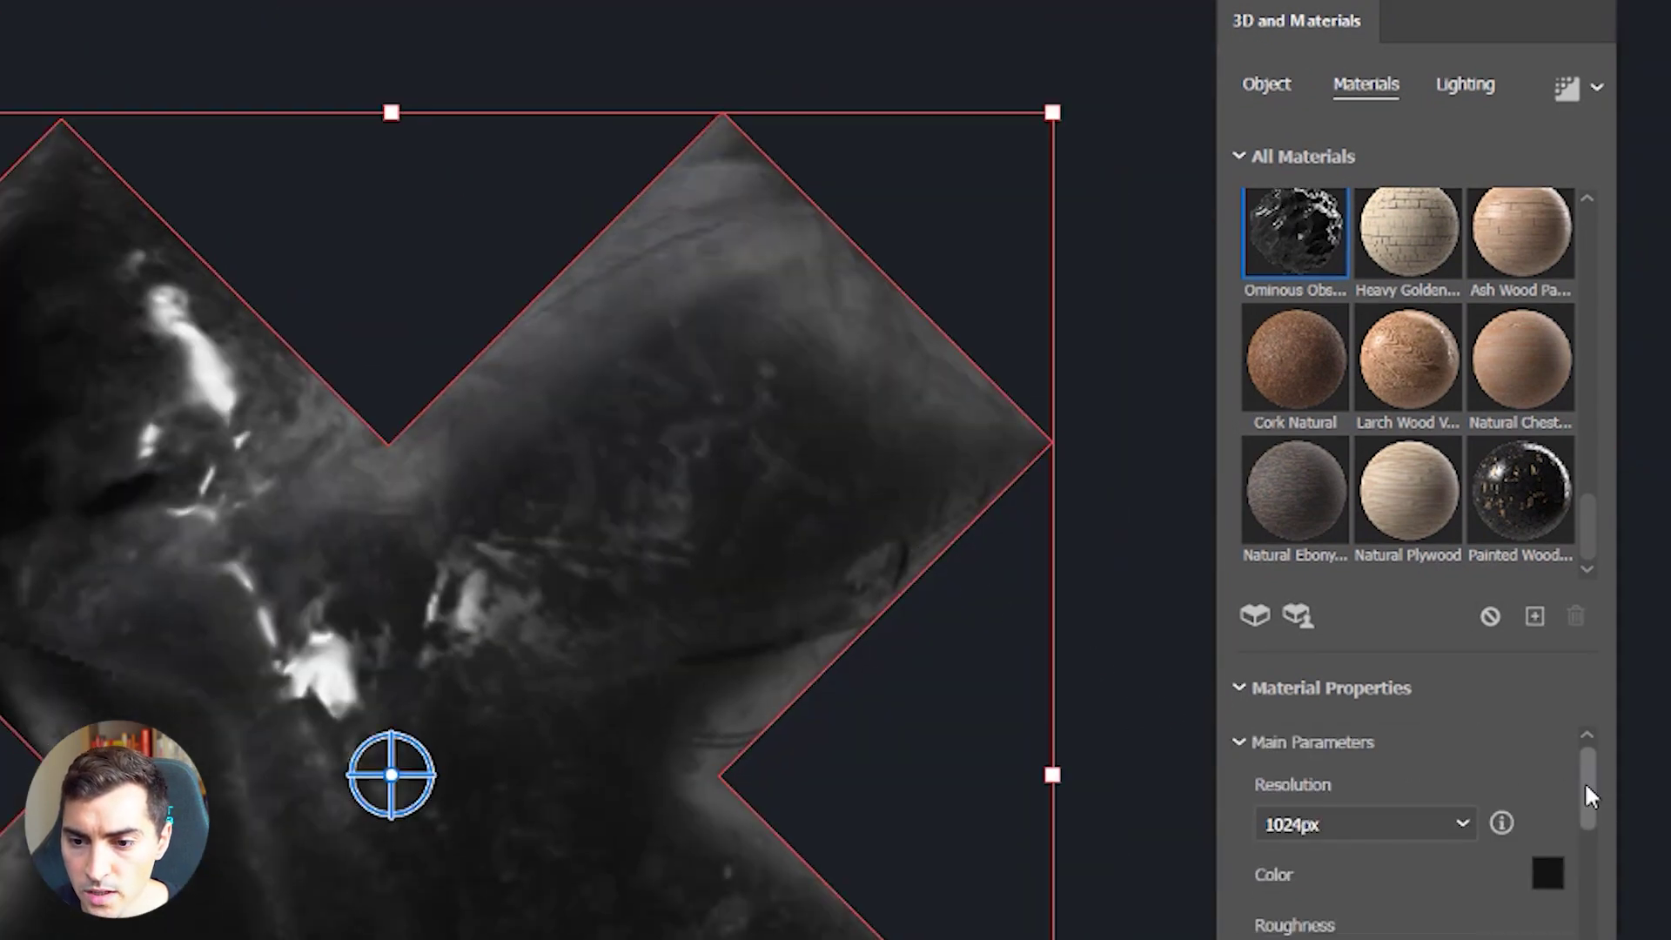
pyautogui.scroll(-1, 1588, 795)
pyautogui.click(1335, 795)
pyautogui.click(1348, 798)
pyautogui.click(1349, 799)
pyautogui.click(1285, 900)
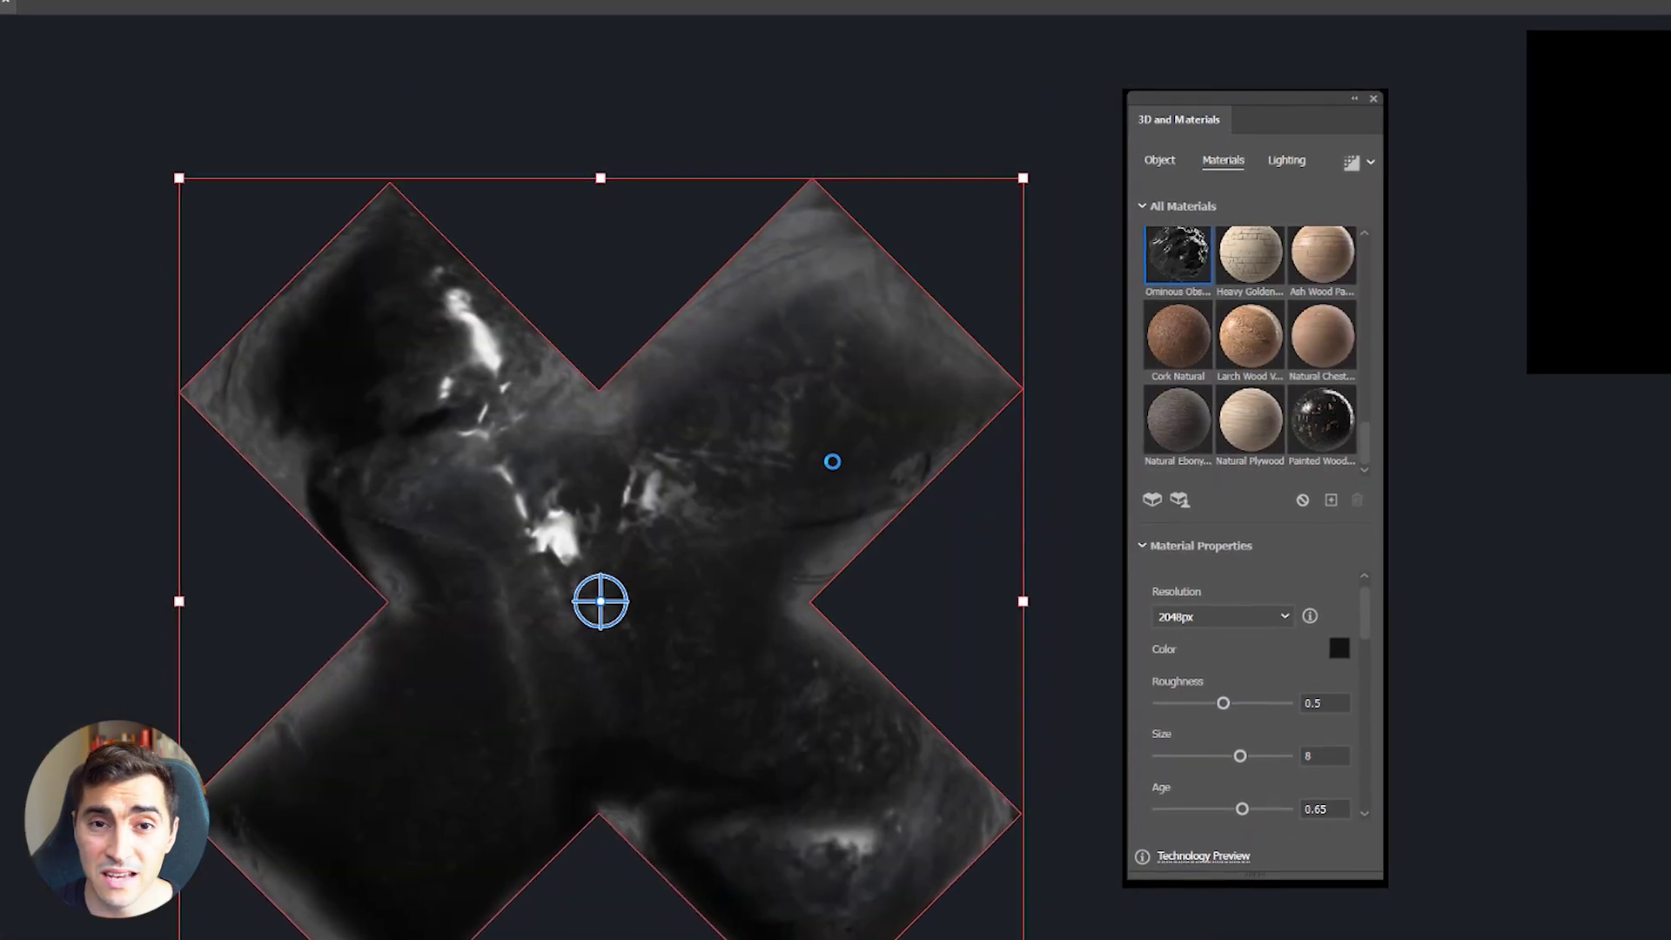
pyautogui.press('Tab')
pyautogui.press('Tab')
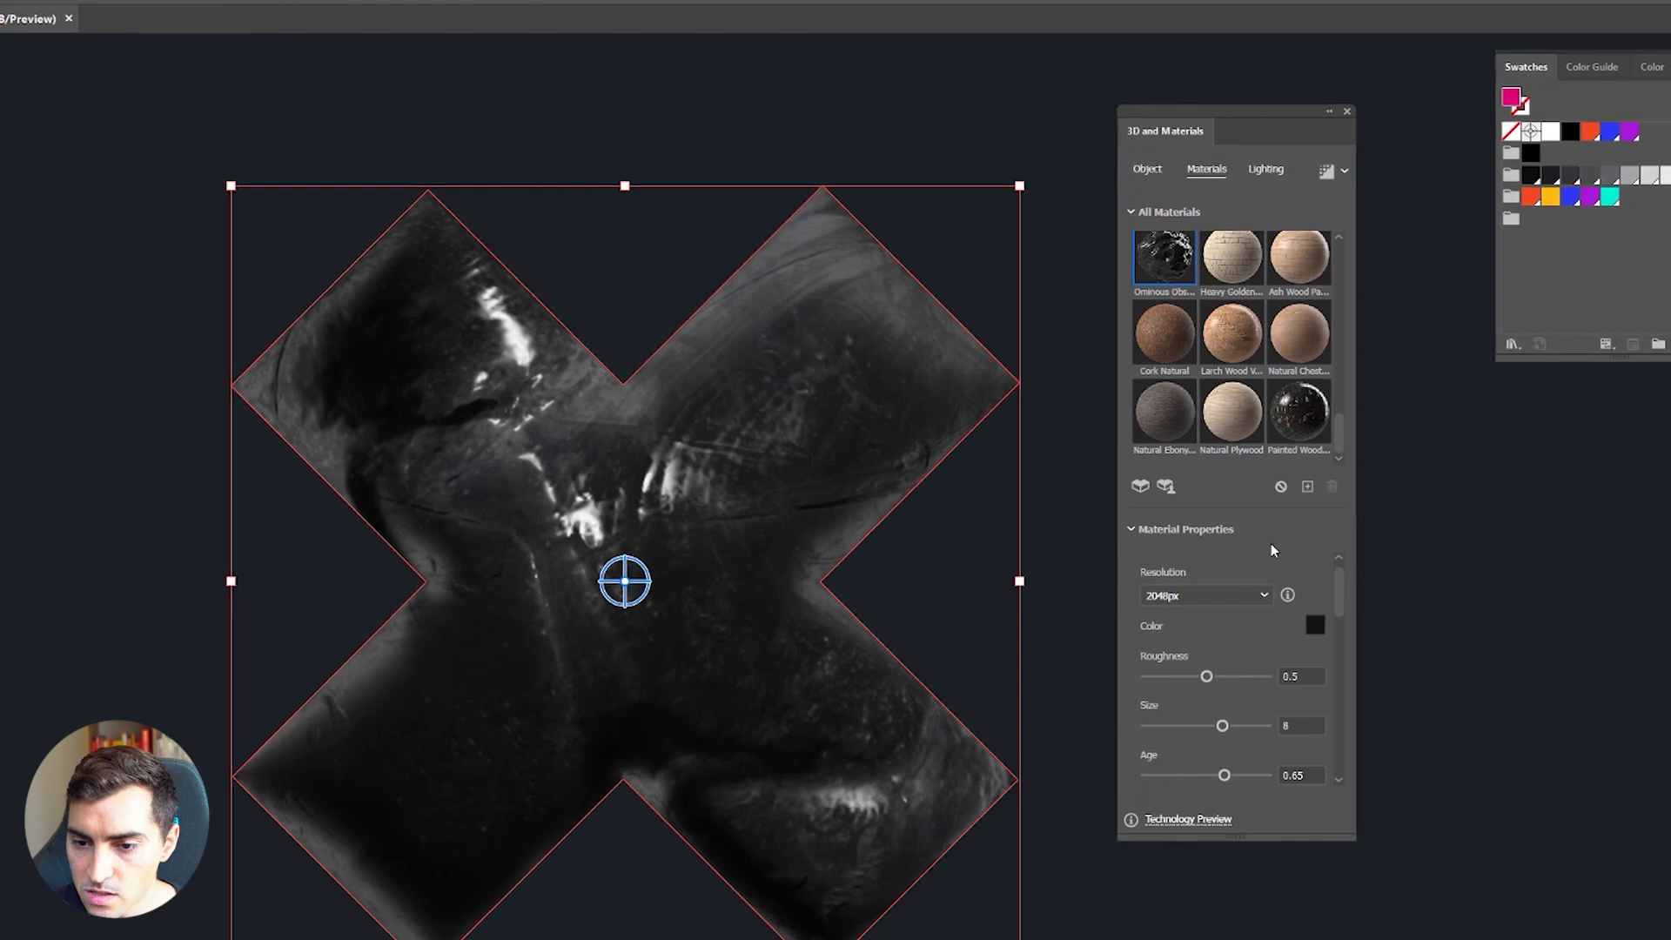
# Step: Lower the material roughness to 0.43 and size to 6, then open Substance 3D Assets online
pyautogui.scroll(-2, 1323, 588)
pyautogui.moveTo(1198, 577); pyautogui.dragTo(1176, 601)
pyautogui.scroll(-1, 1212, 595)
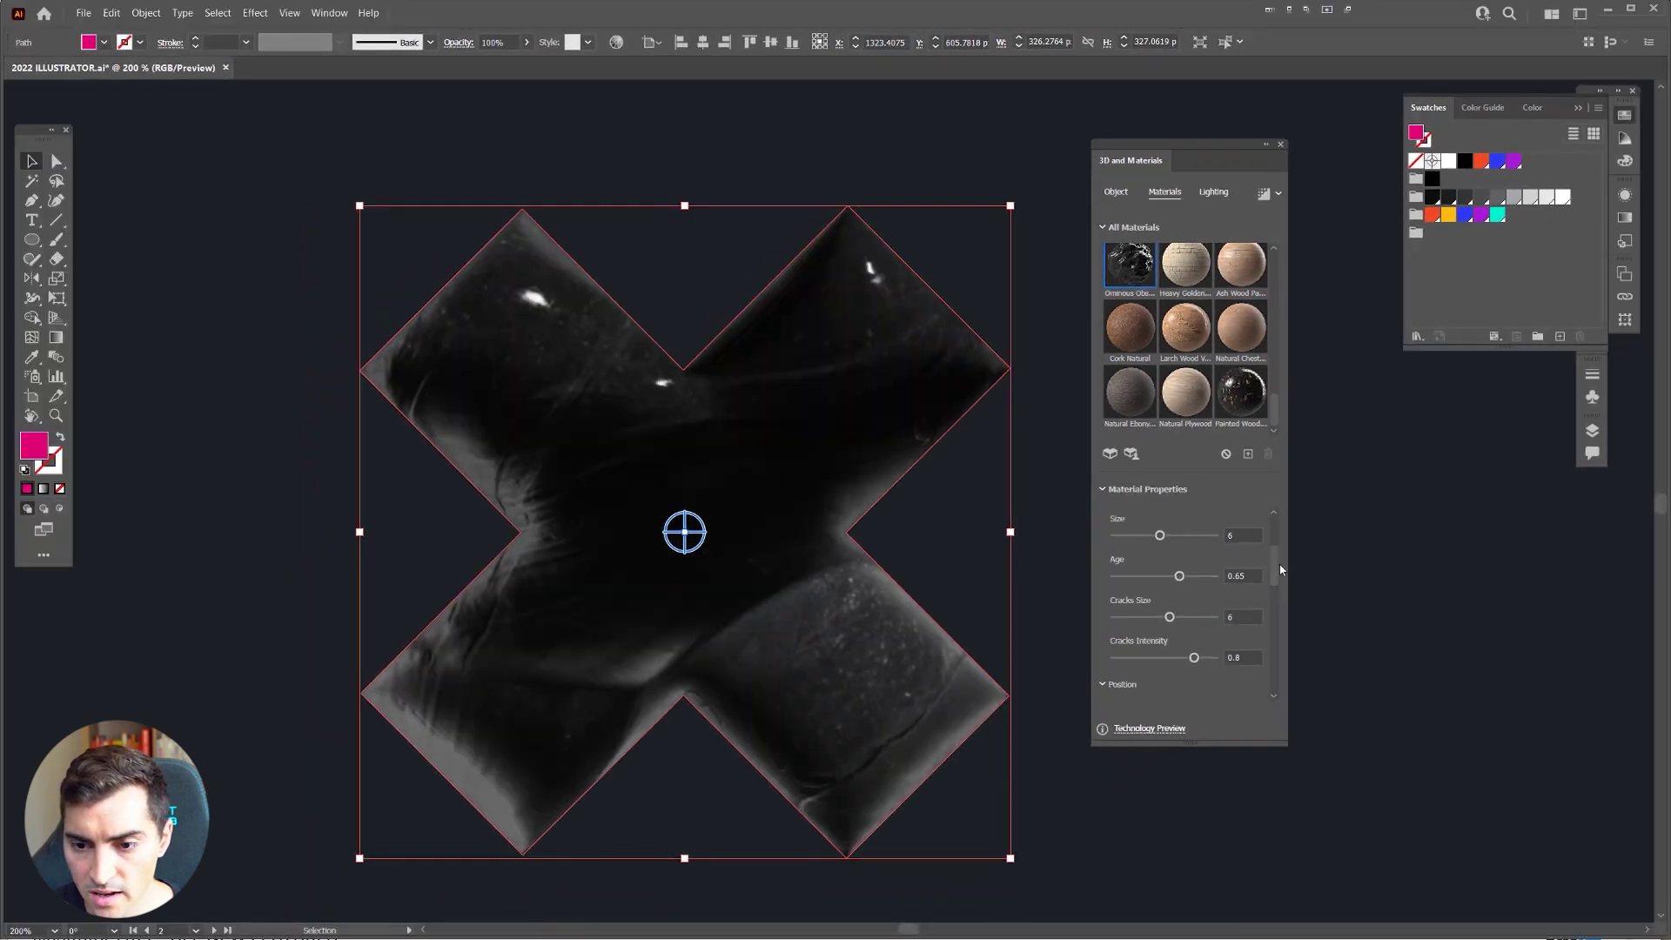
pyautogui.moveTo(1273, 562); pyautogui.dragTo(1271, 681)
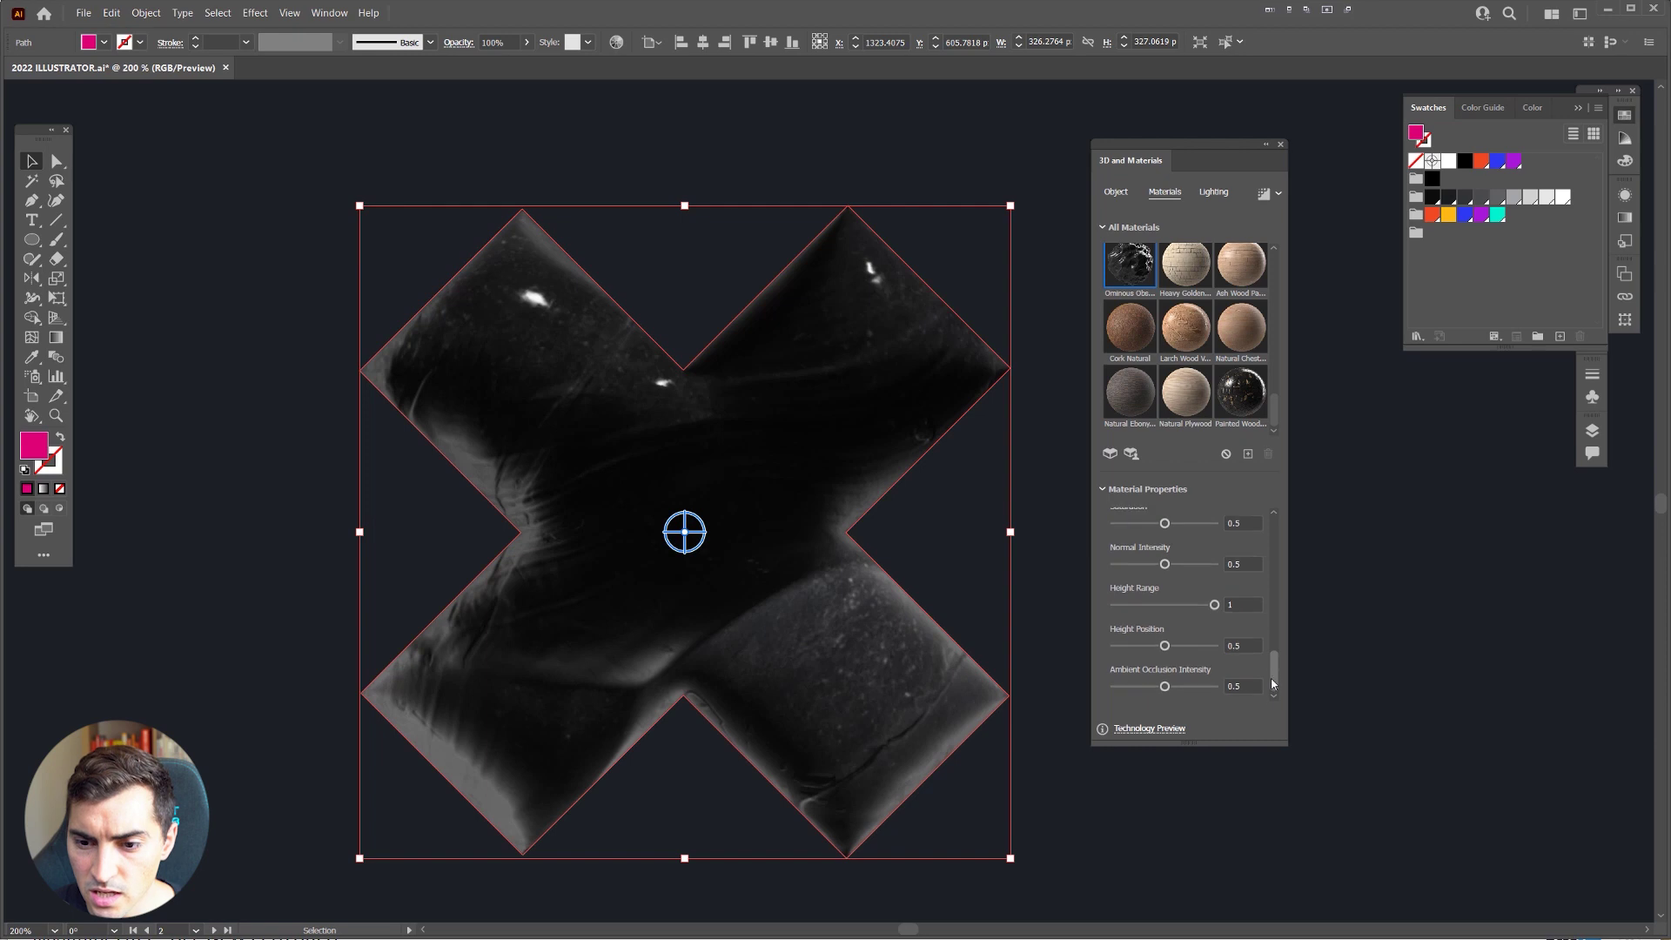
pyautogui.scroll(5, 1156, 619)
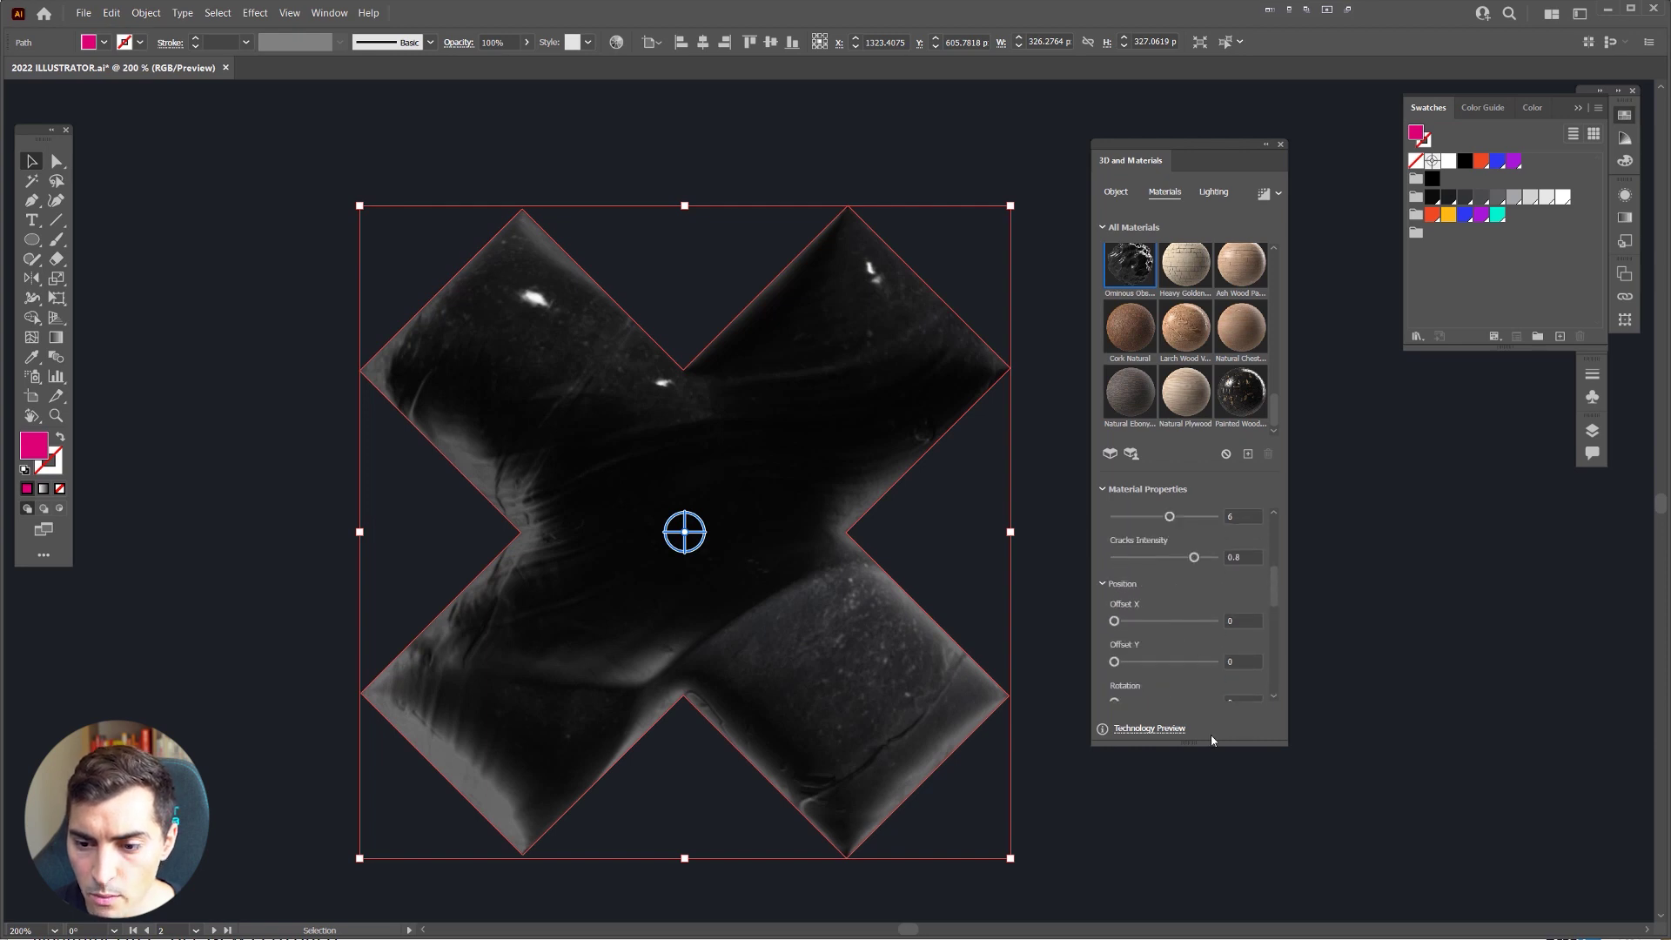
pyautogui.moveTo(1197, 853); pyautogui.dragTo(1145, 114)
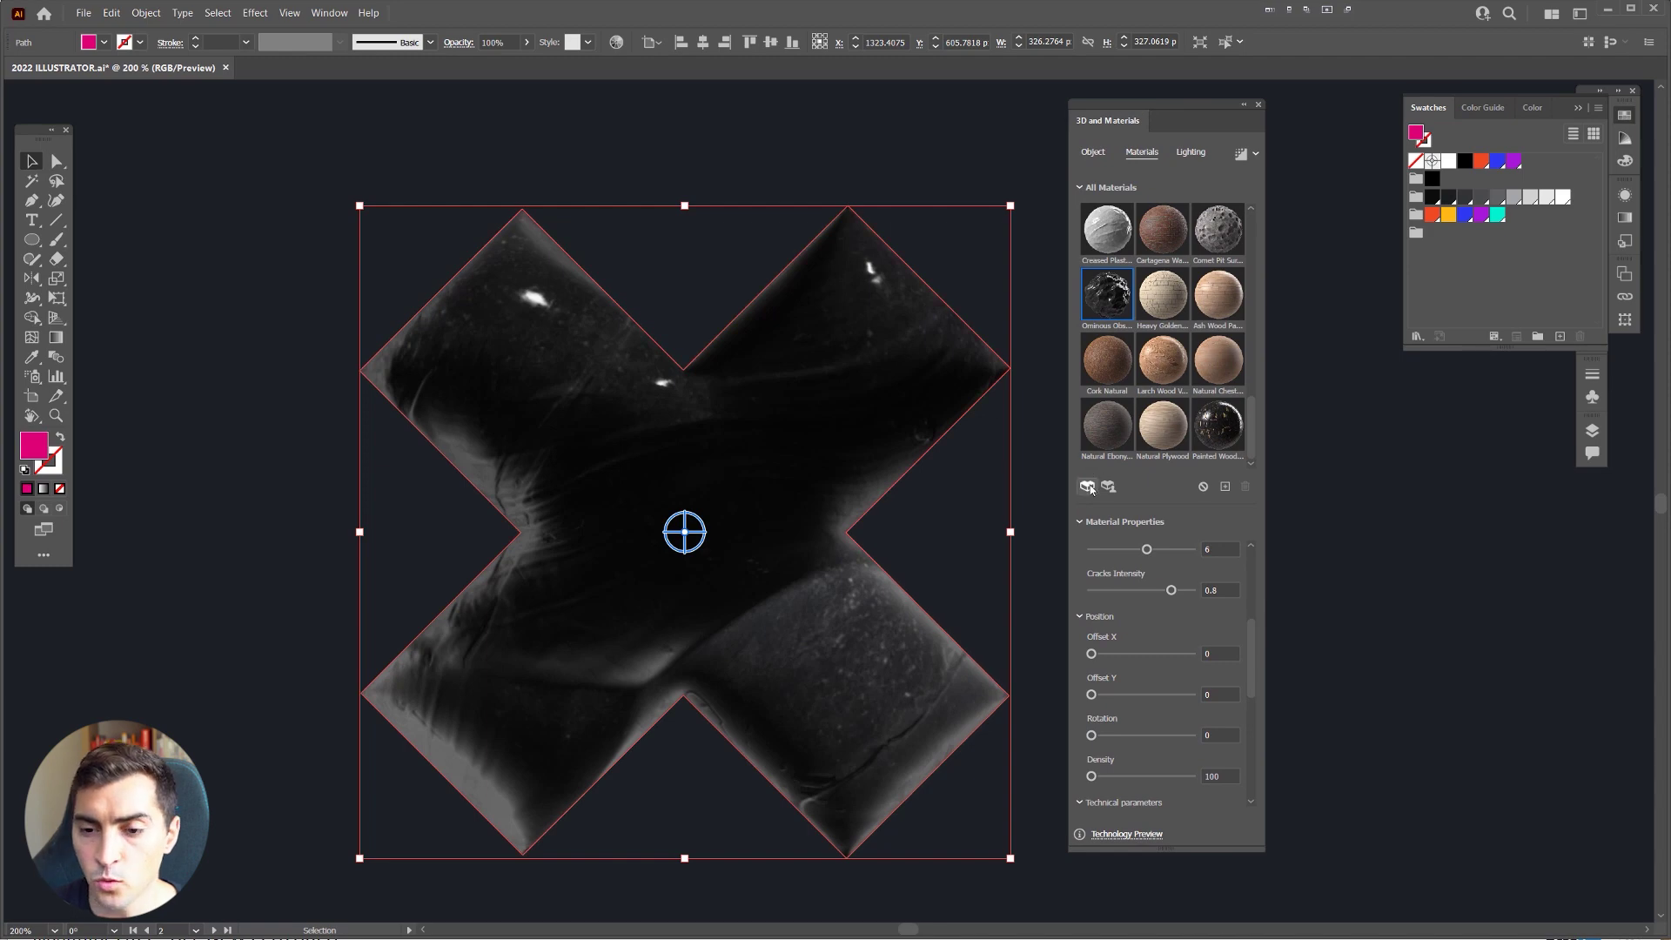
pyautogui.click(1108, 487)
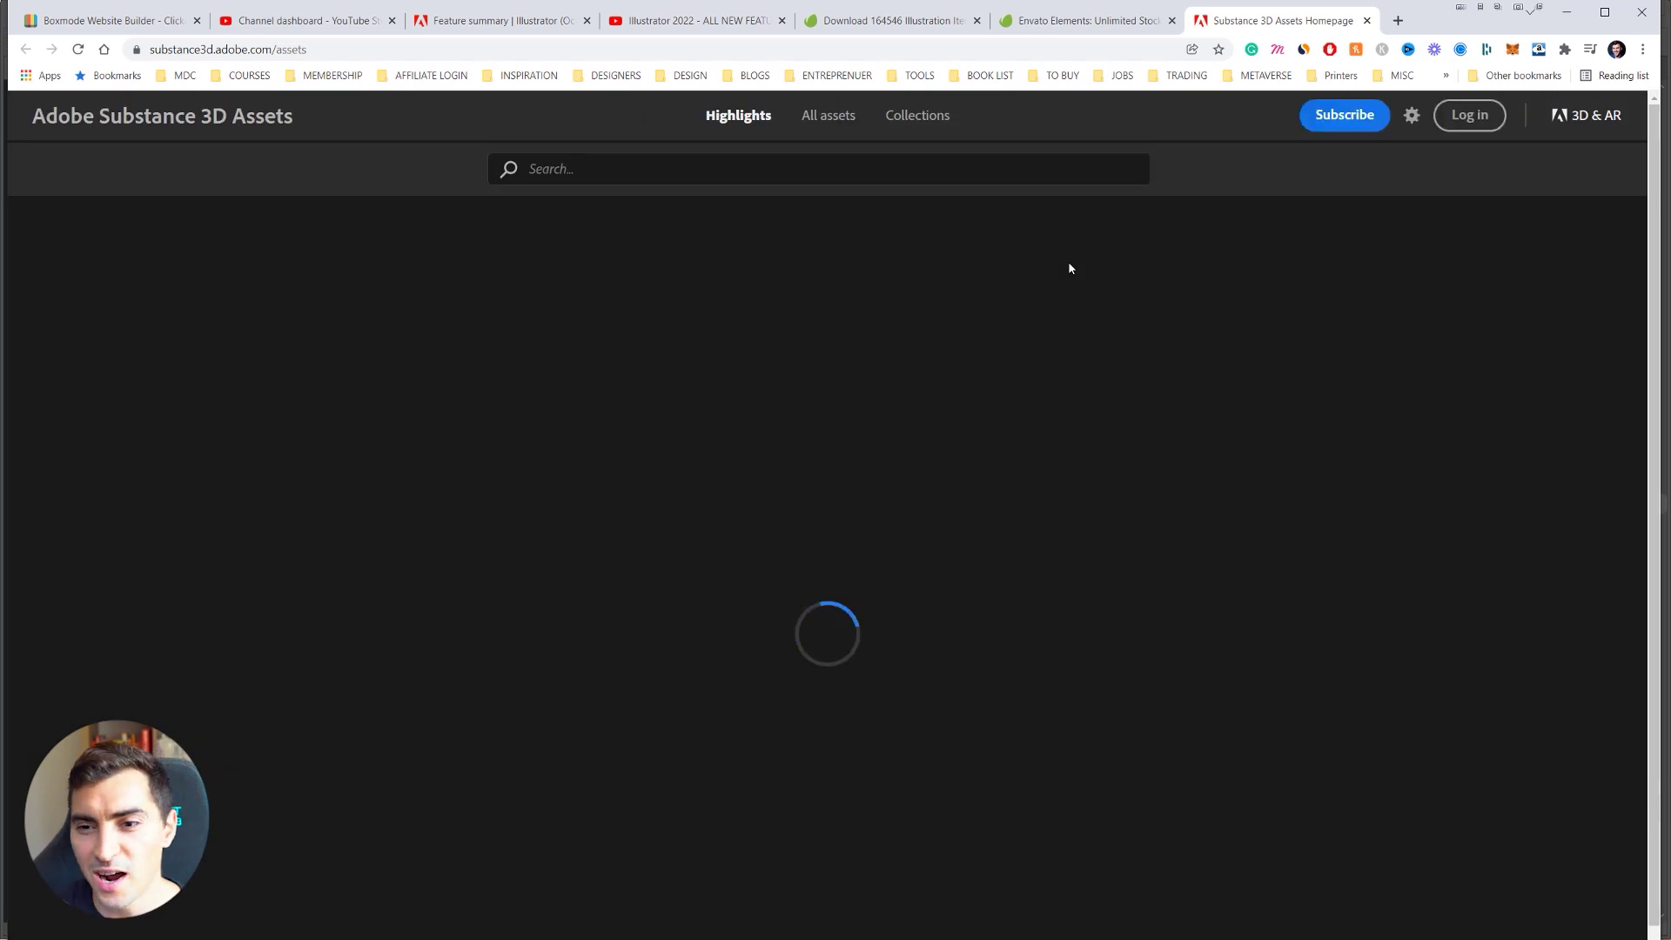
pyautogui.scroll(-13, 685, 554)
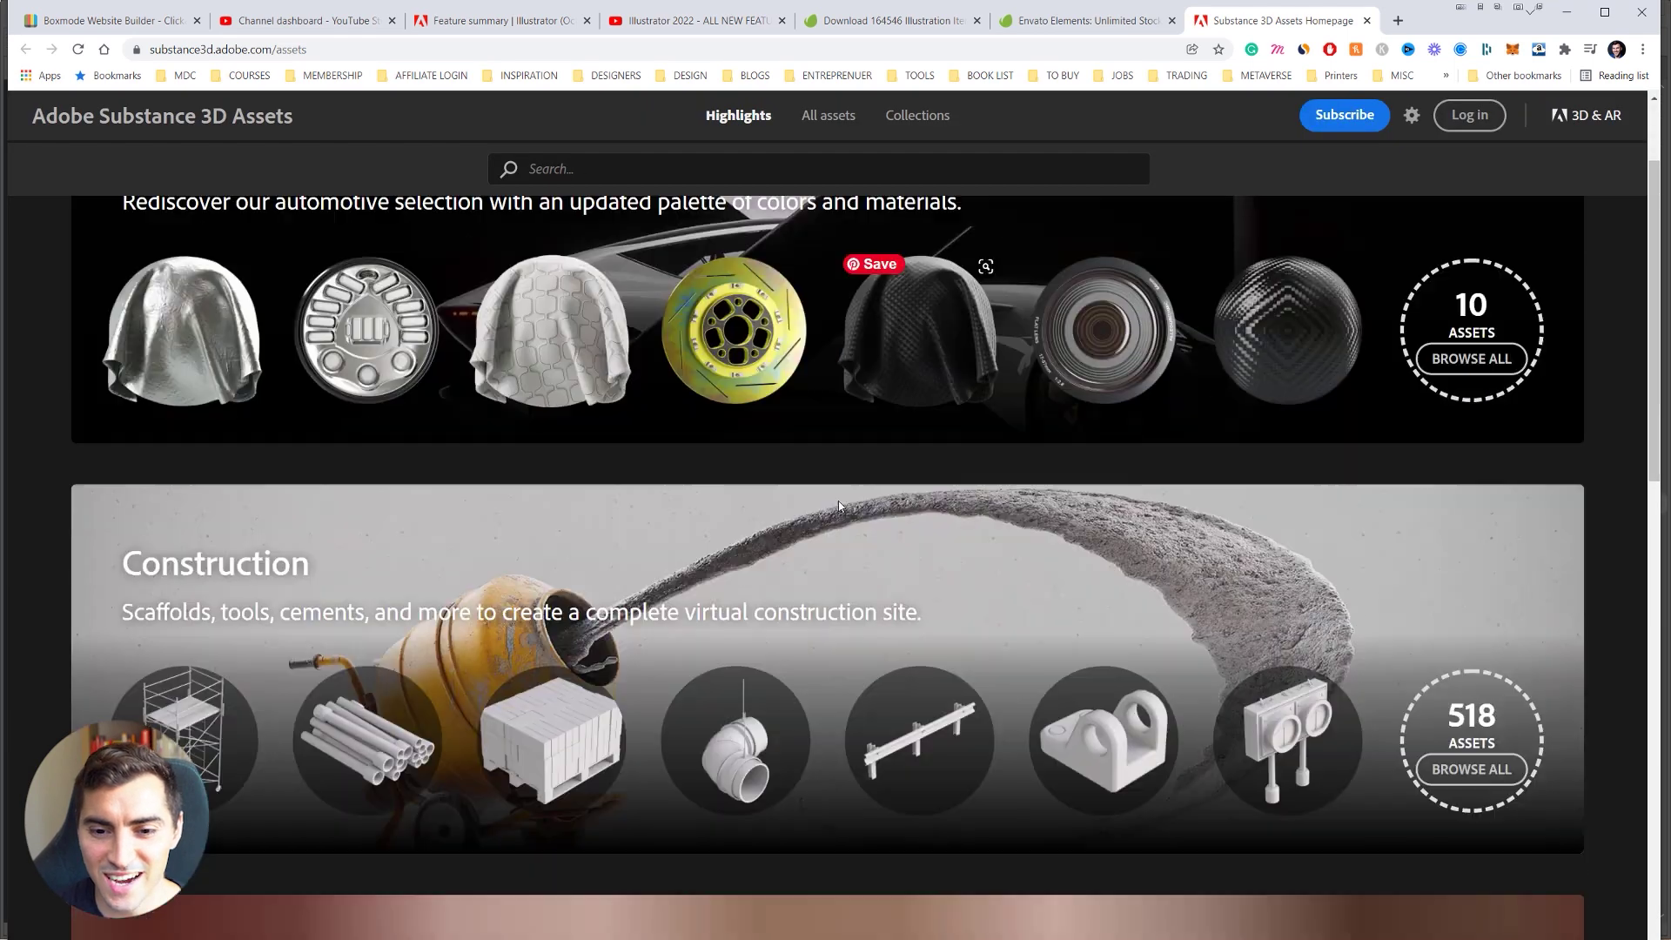
pyautogui.scroll(-5, 685, 554)
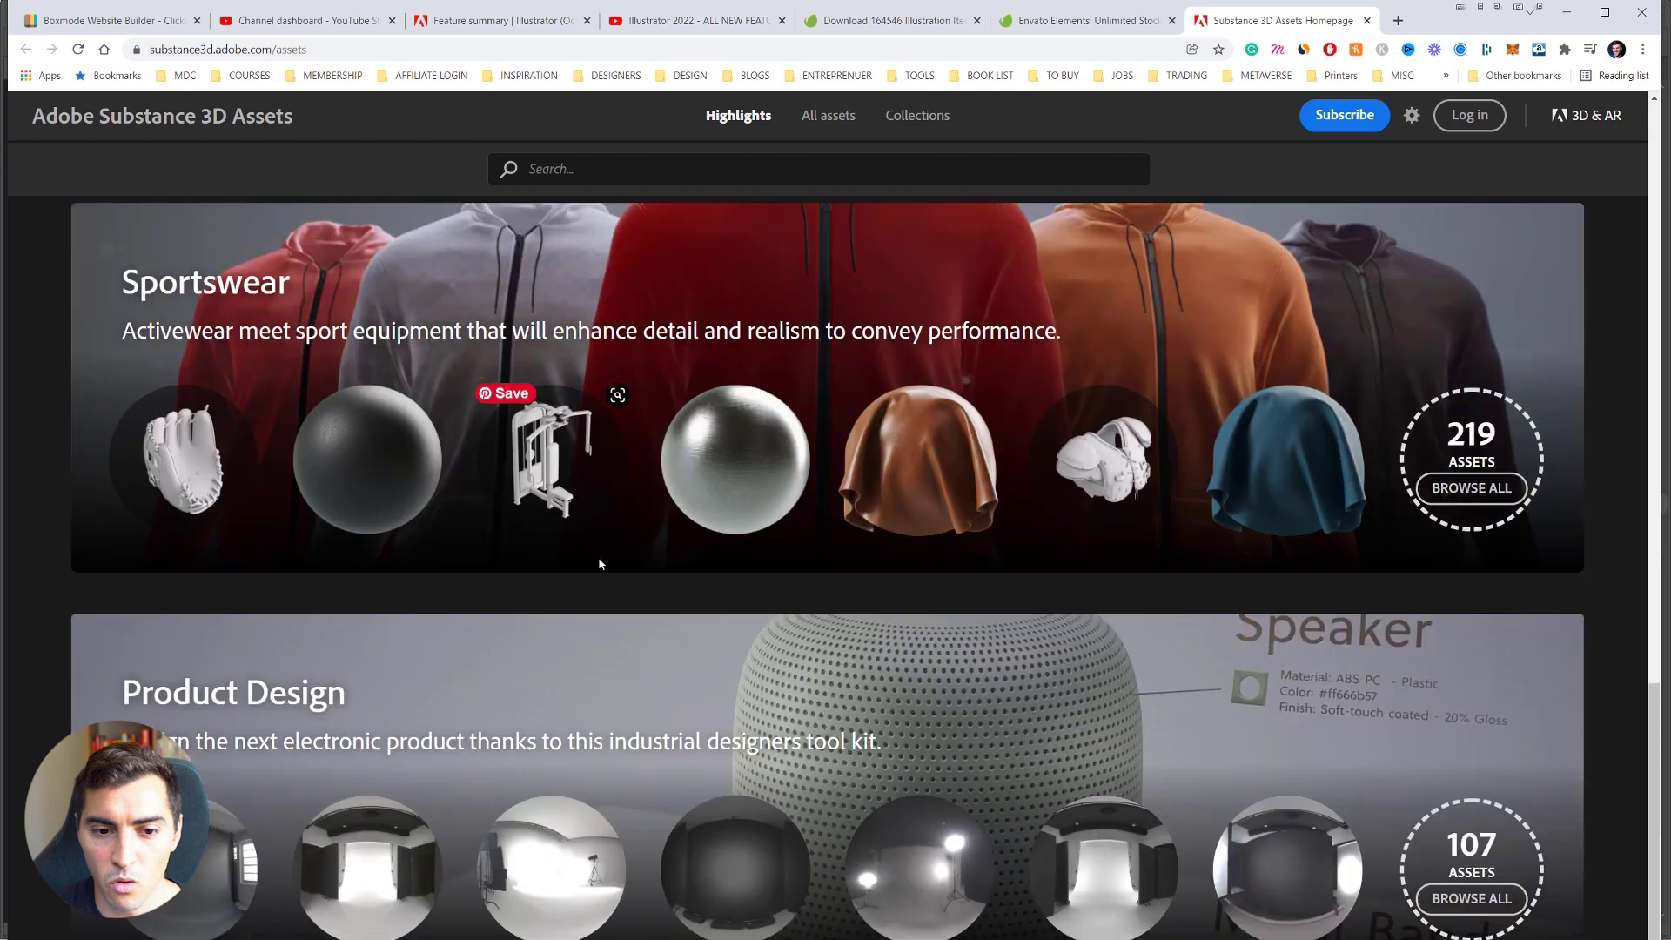
pyautogui.scroll(15, 729, 680)
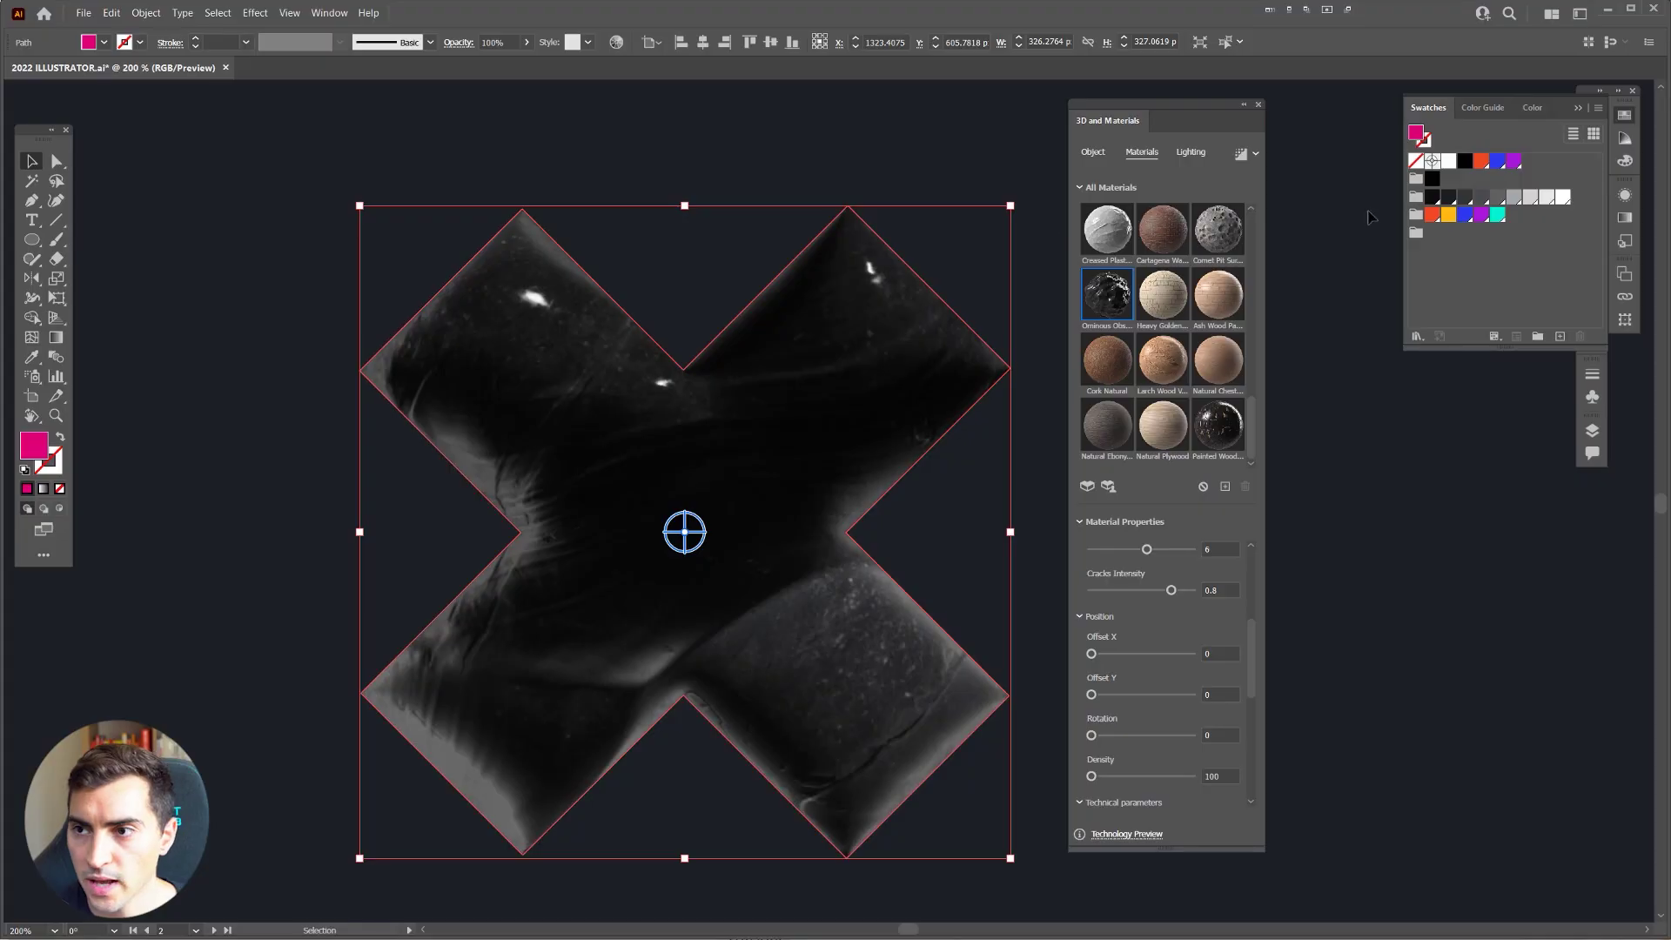
# Step: Light the X with the Diffuse preset at 104% intensity, 126° rotation, 49° height, 85% softness
pyautogui.click(1192, 152)
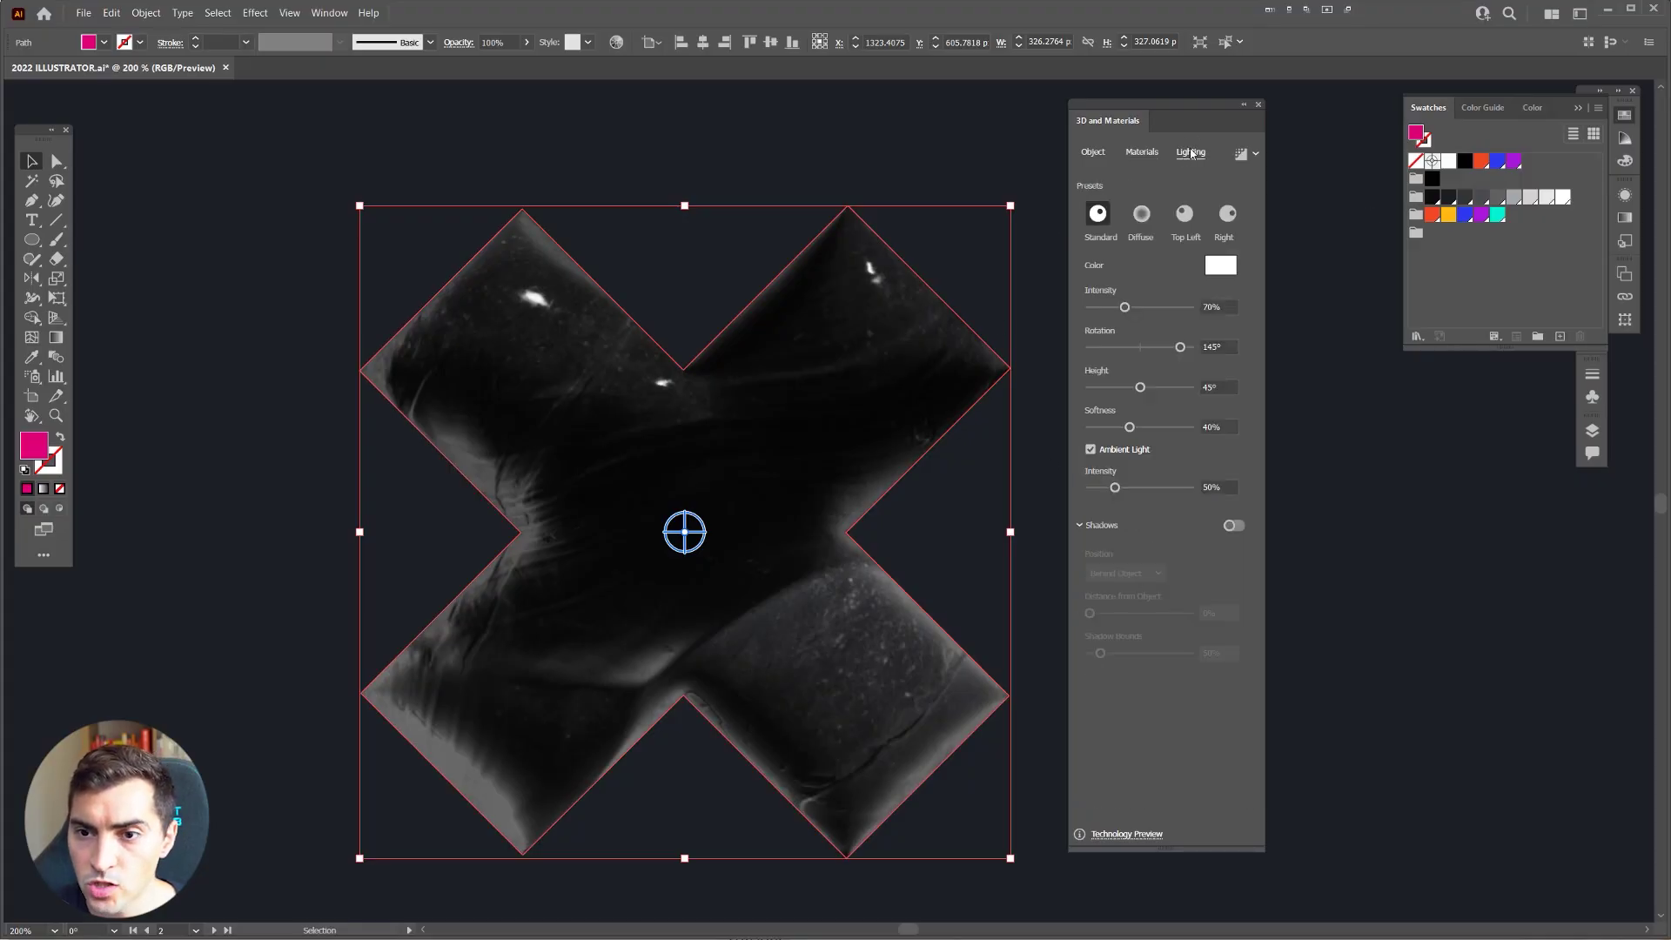
pyautogui.moveTo(1177, 107); pyautogui.dragTo(1199, 105)
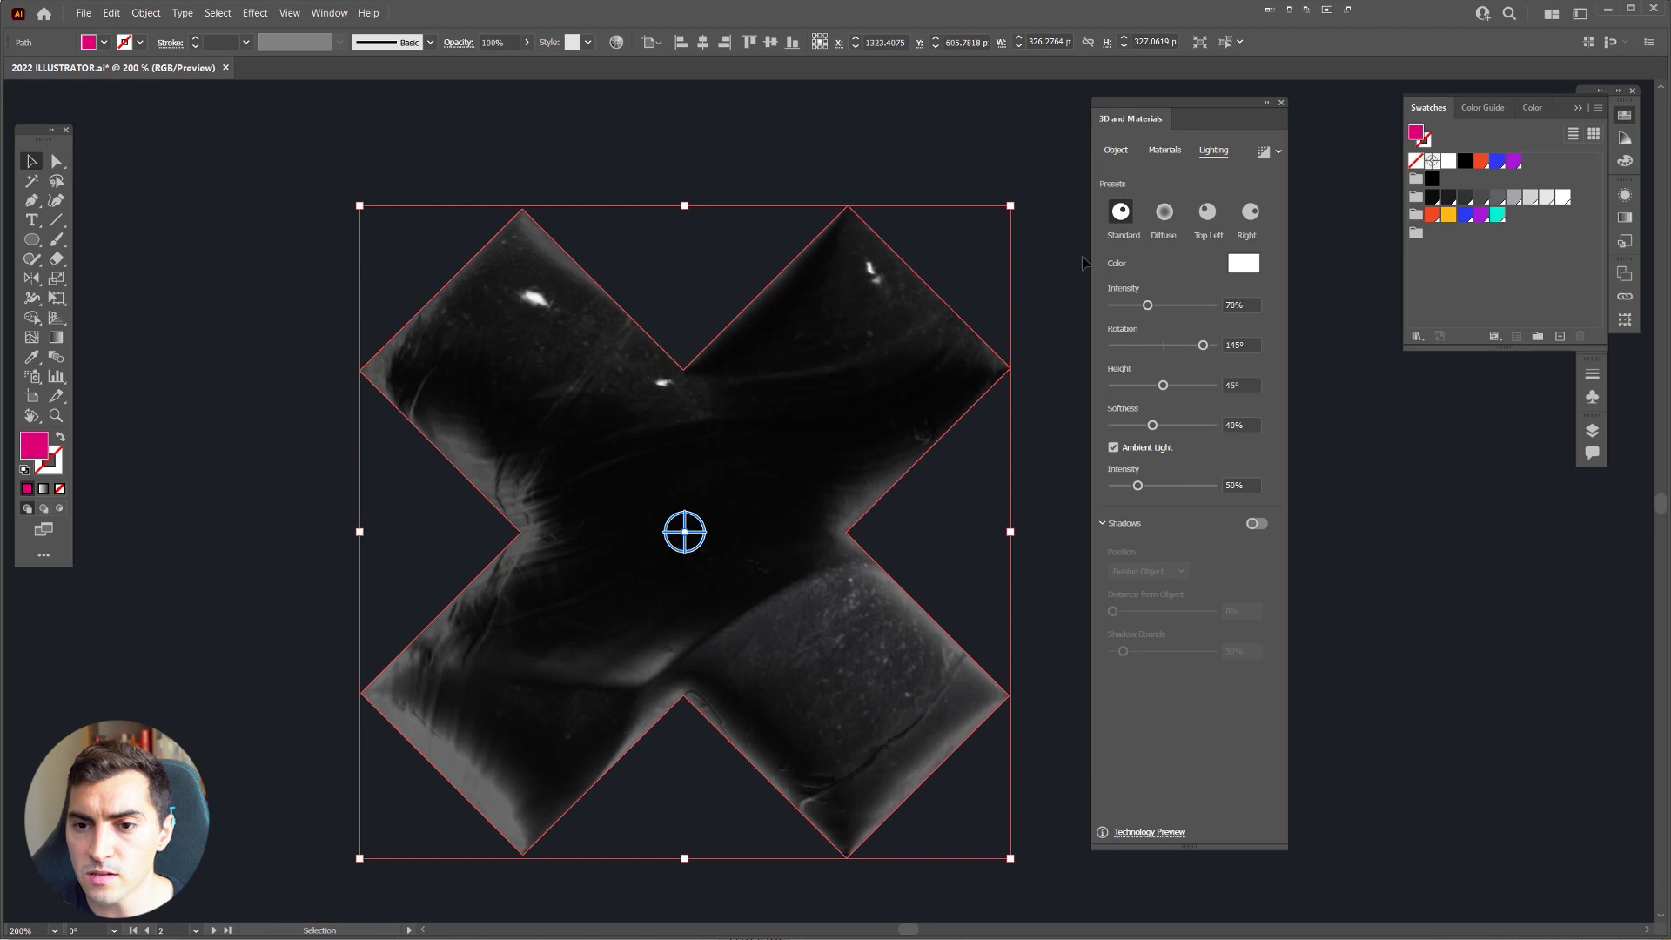
pyautogui.click(1161, 213)
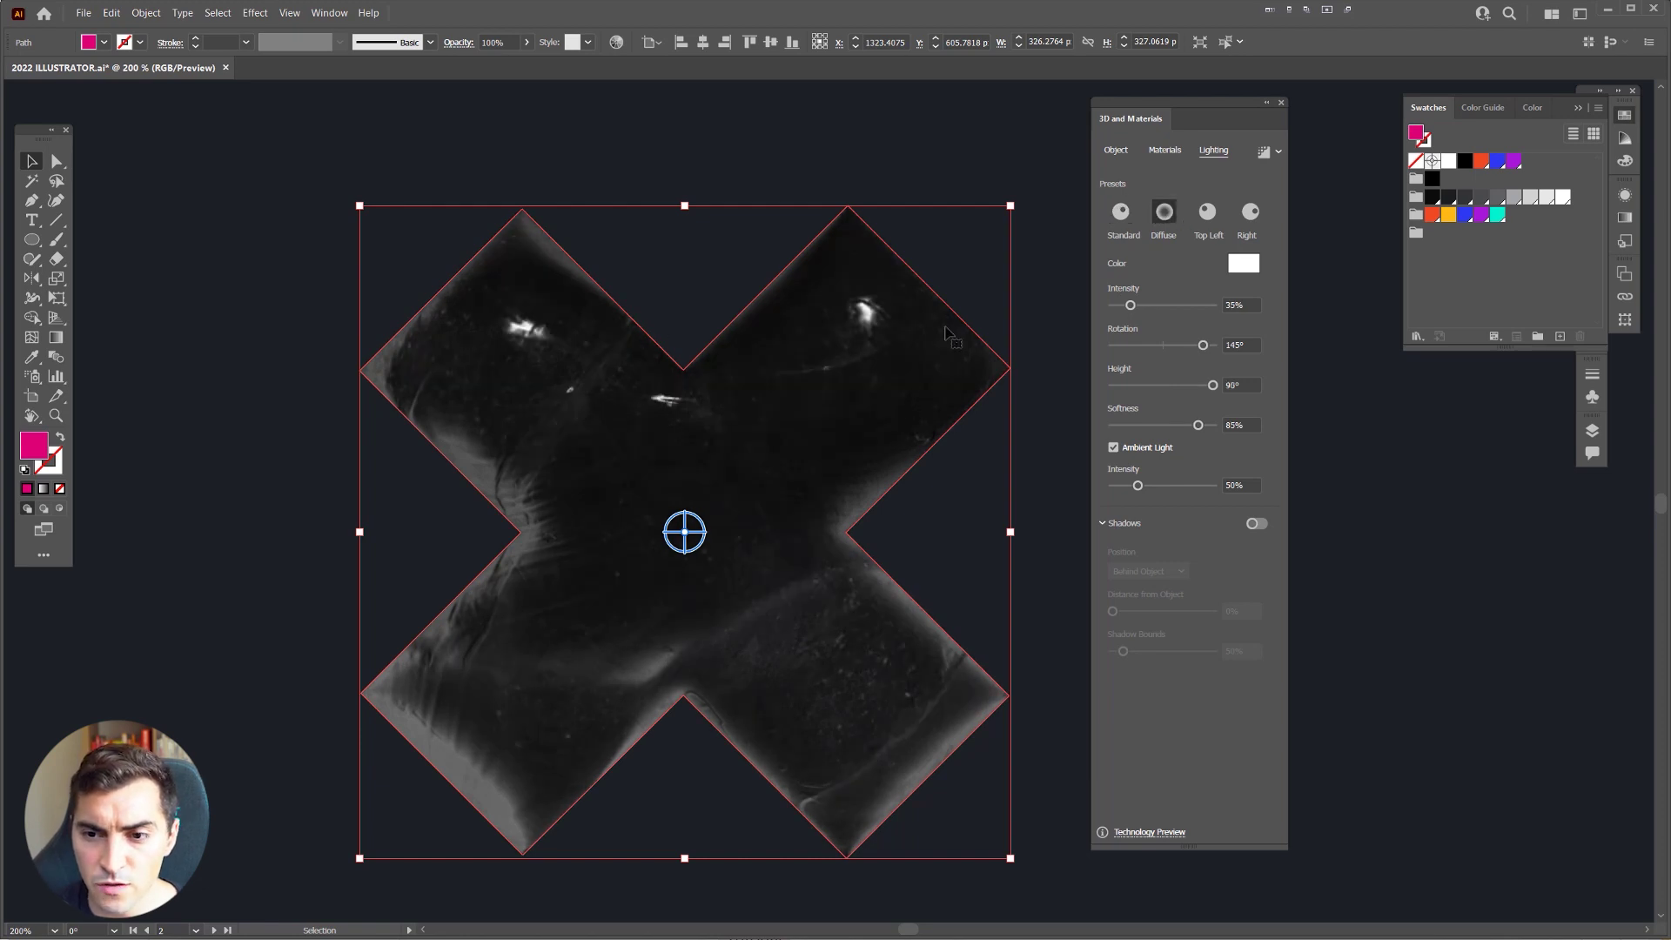
pyautogui.moveTo(1137, 306); pyautogui.dragTo(1177, 308)
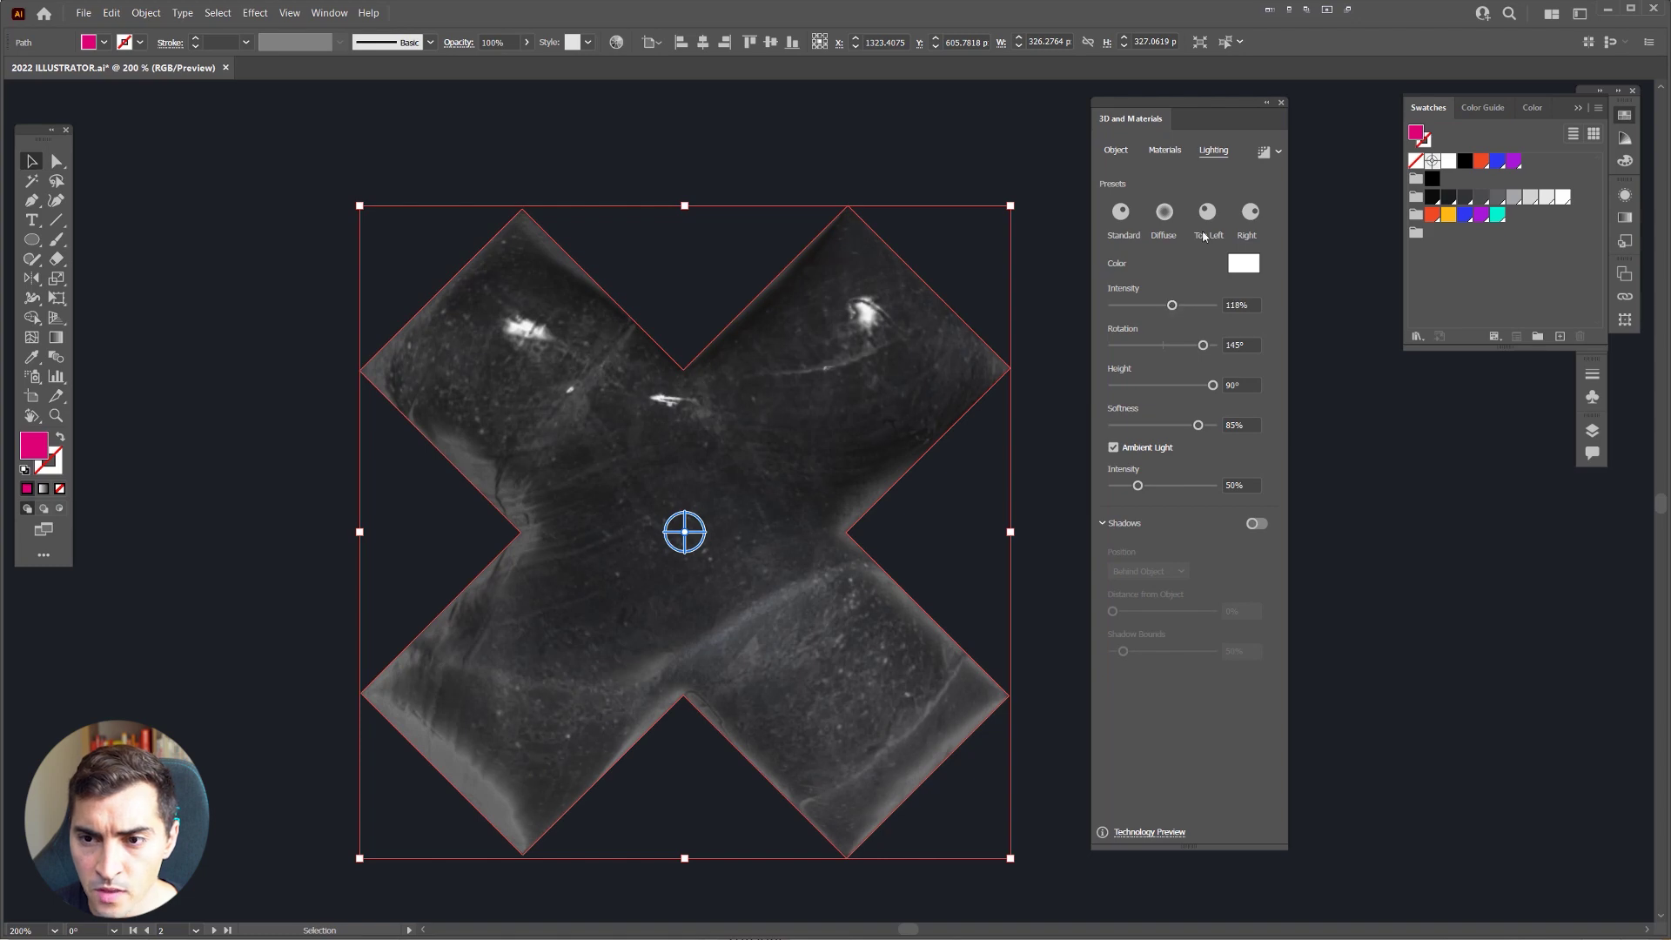
pyautogui.click(1207, 213)
pyautogui.click(1251, 213)
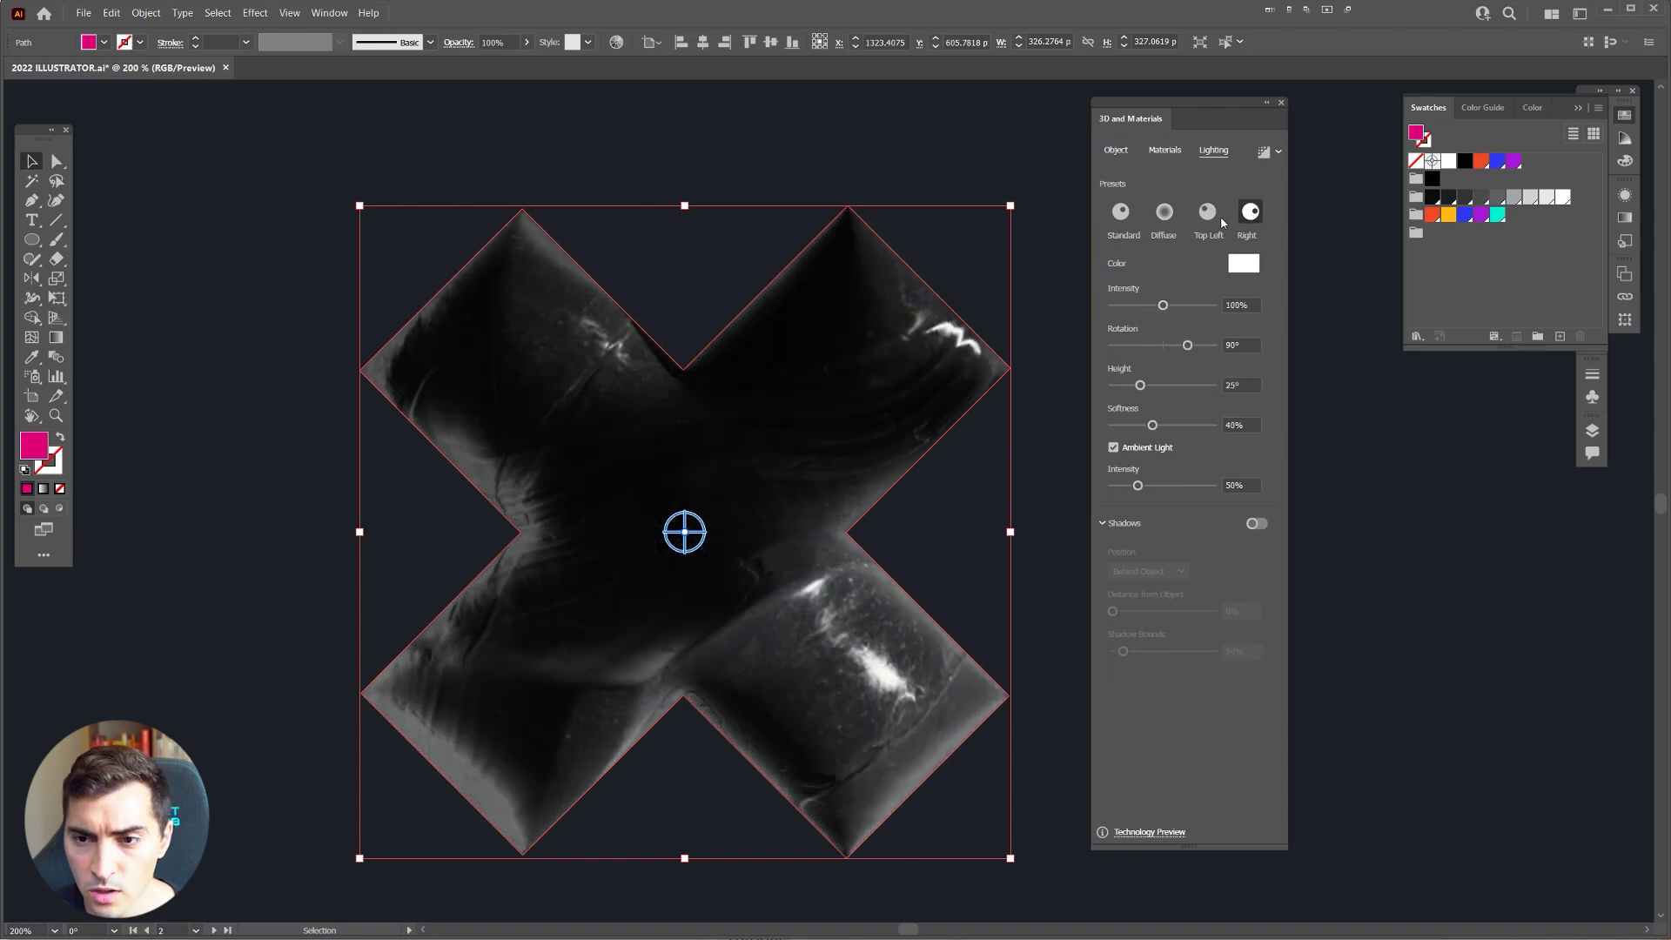
pyautogui.click(1132, 214)
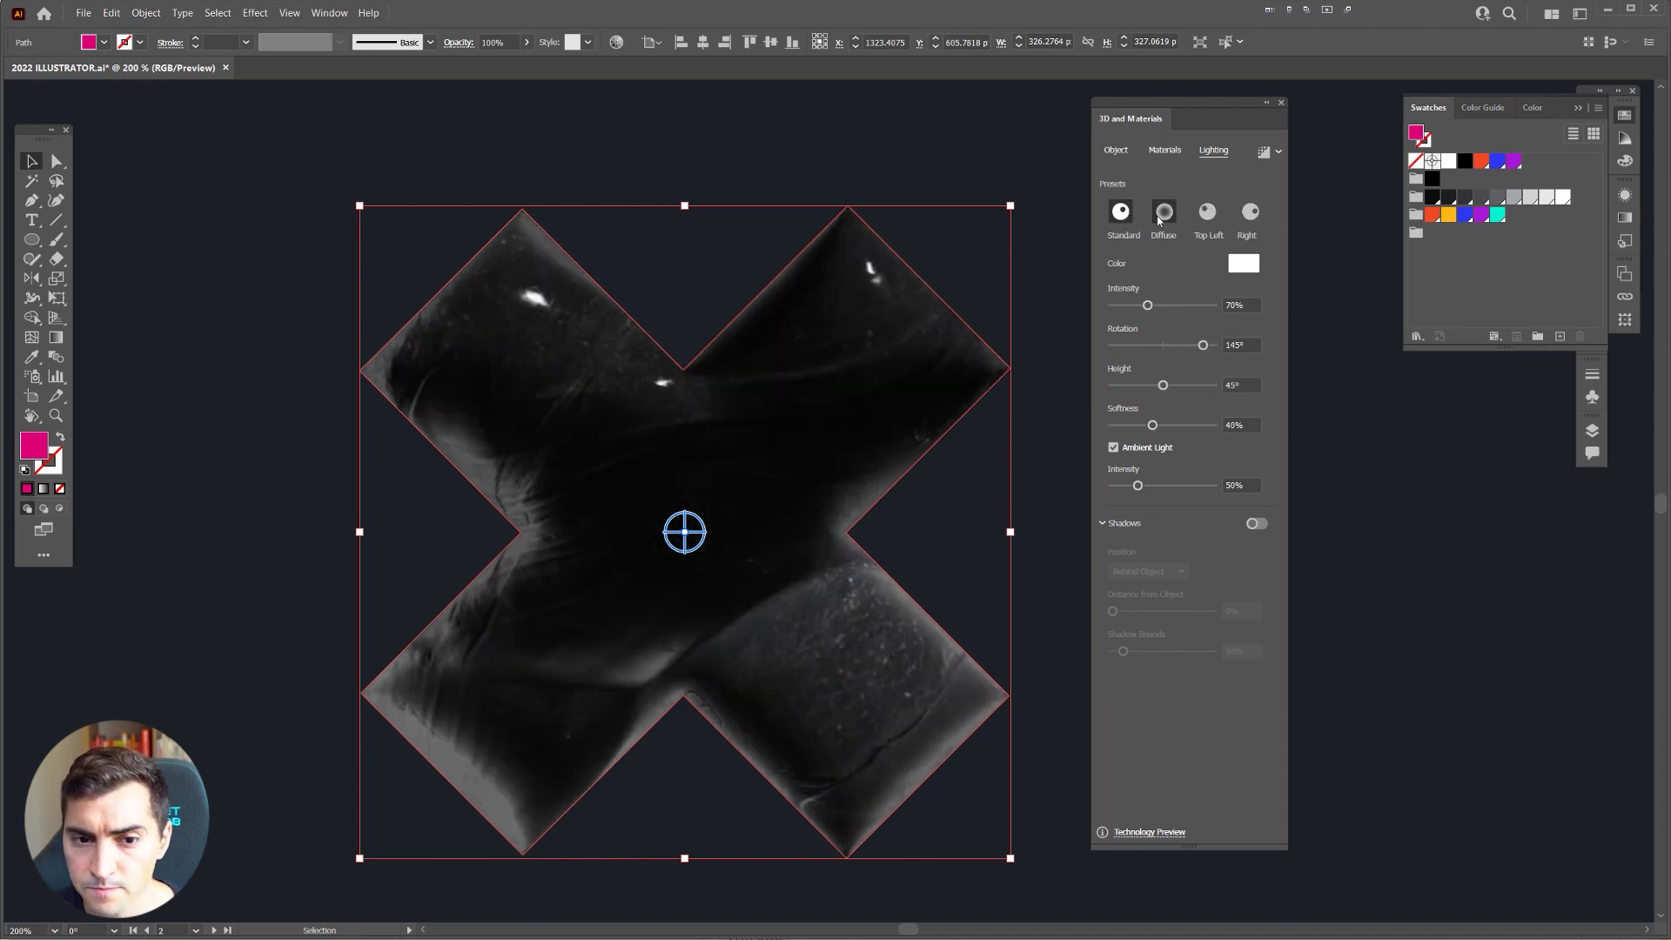
pyautogui.click(1164, 213)
pyautogui.moveTo(1126, 308); pyautogui.dragTo(1169, 389)
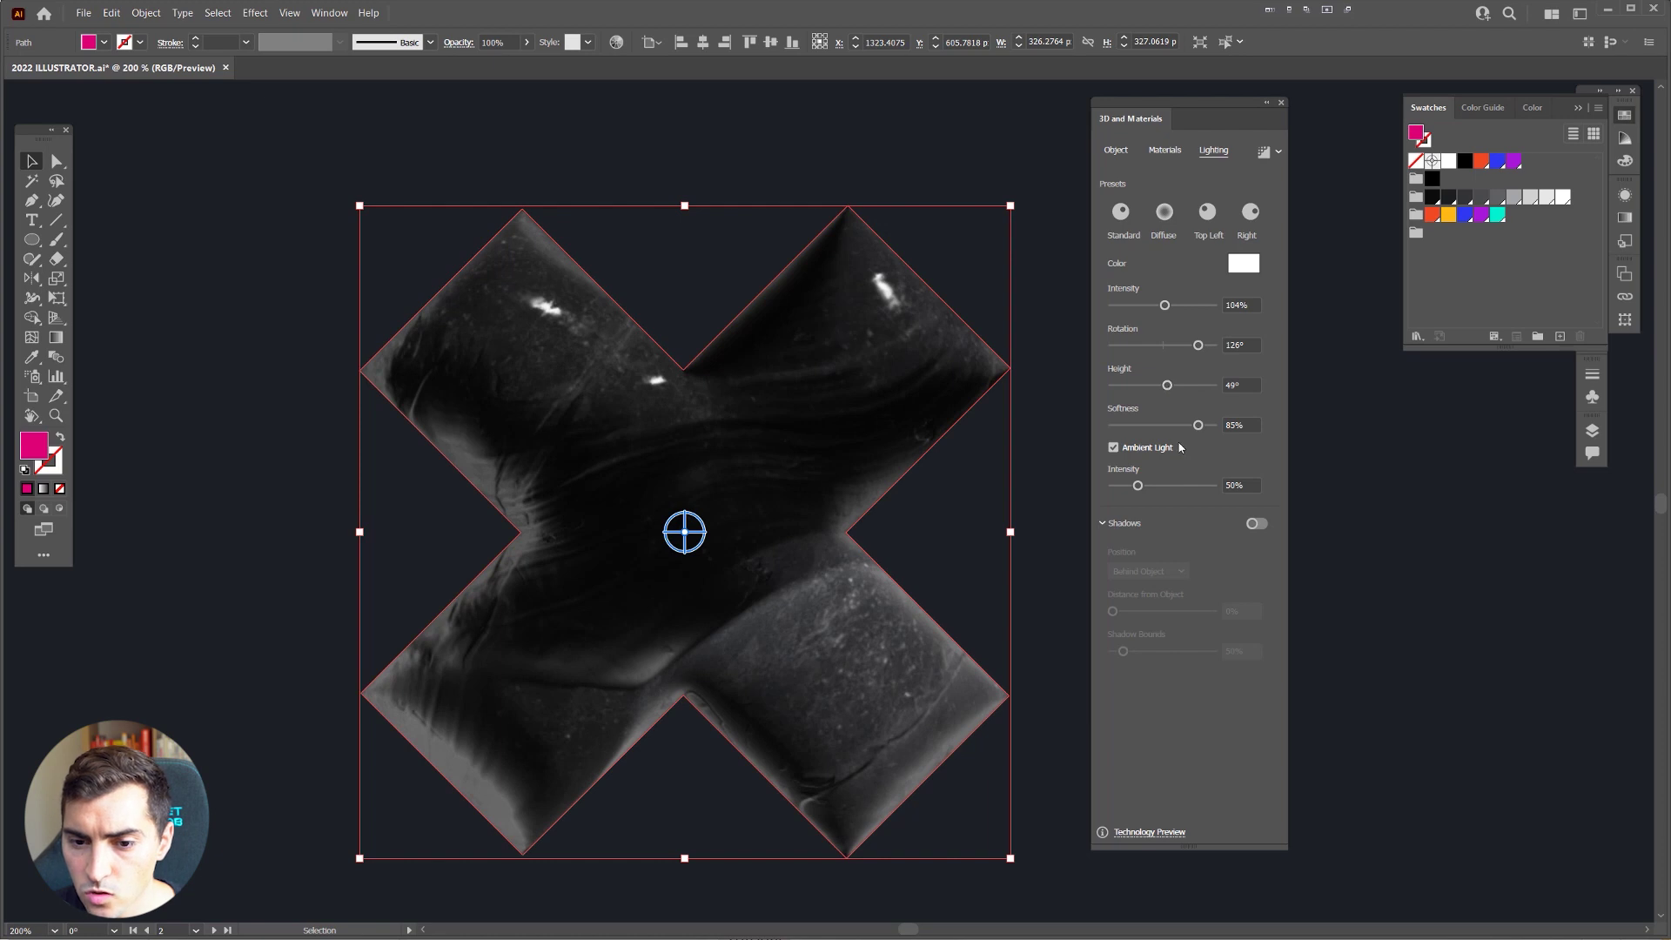
pyautogui.click(1254, 525)
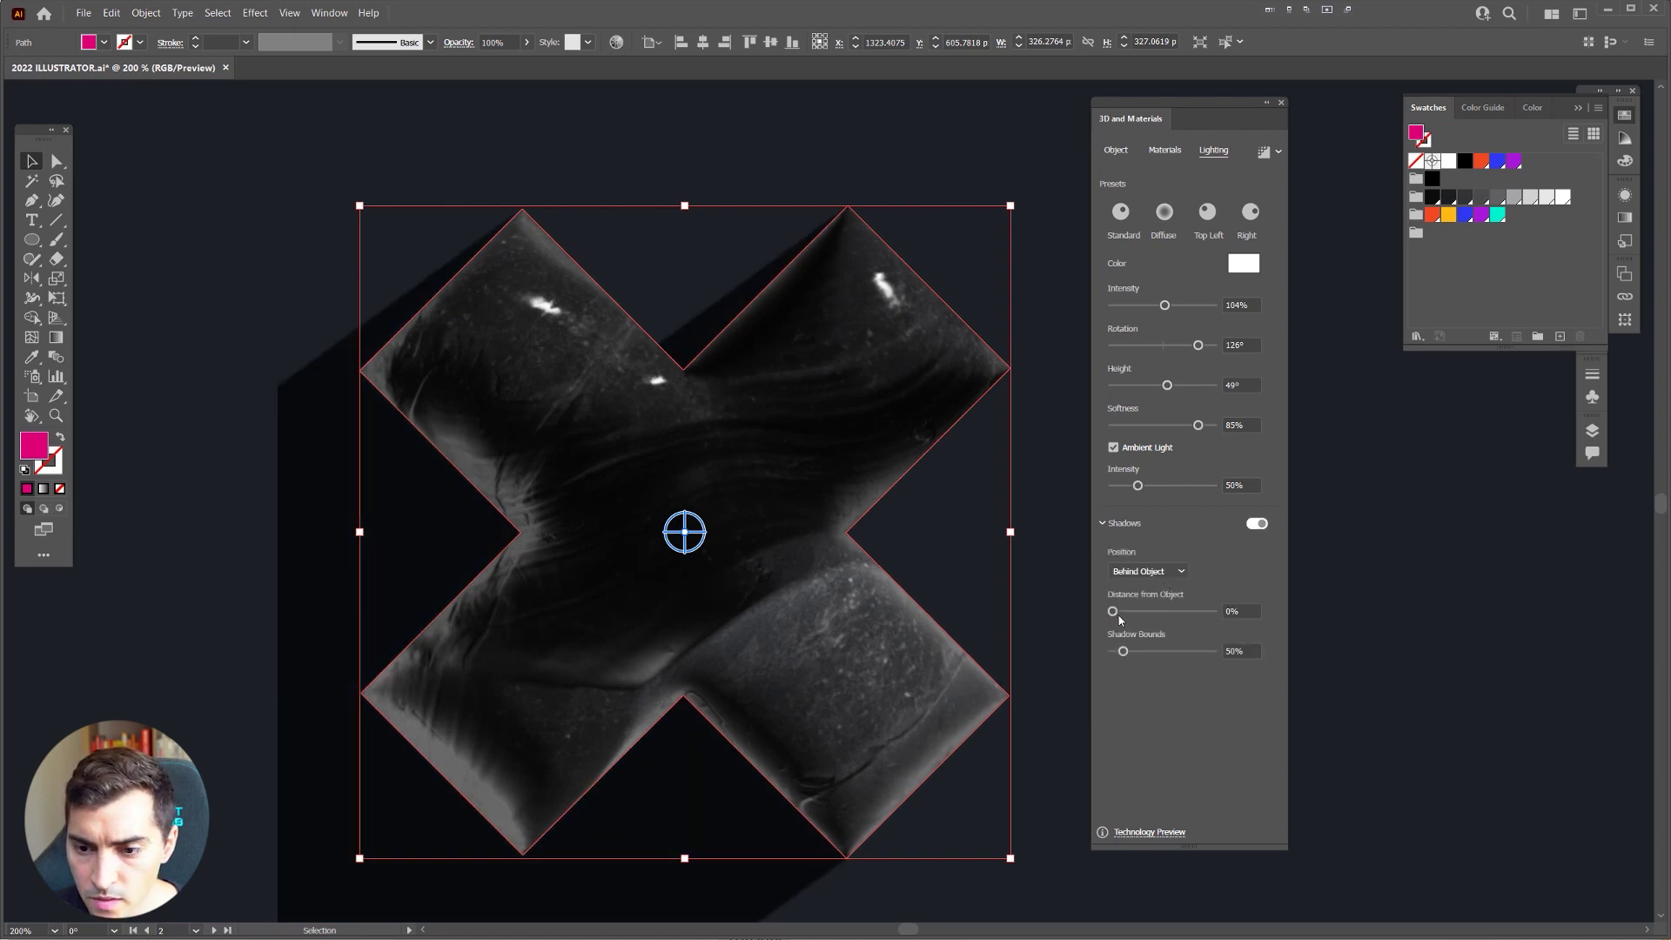
pyautogui.moveTo(1122, 651); pyautogui.dragTo(1119, 653)
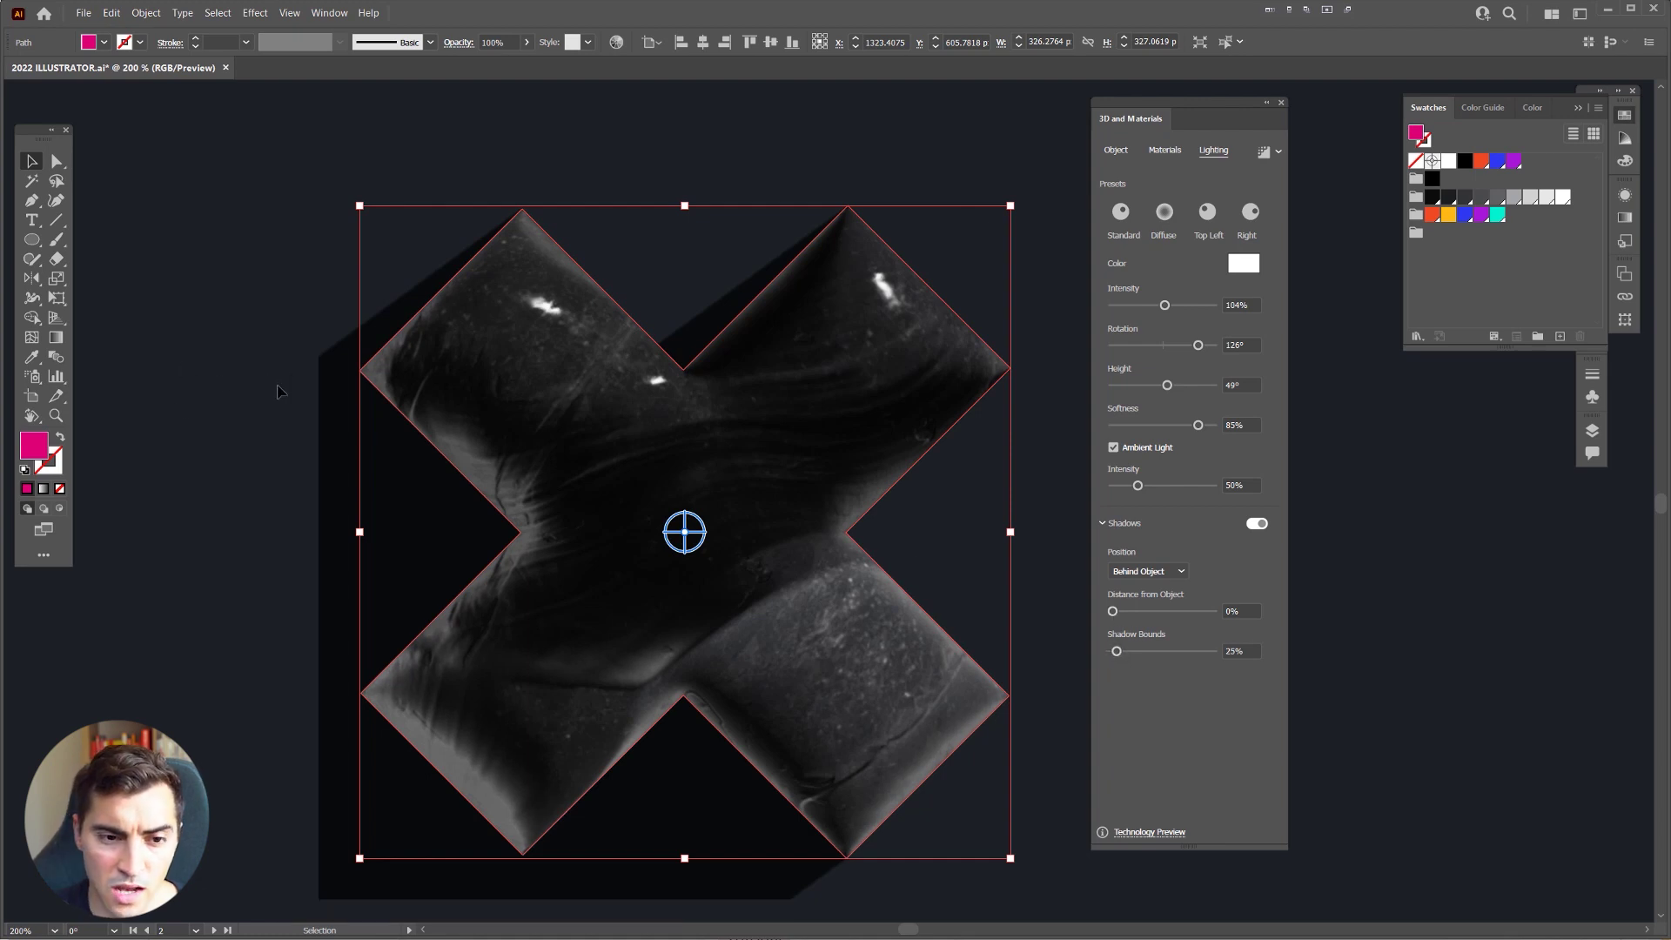
pyautogui.hotkey('ctrl', '-')
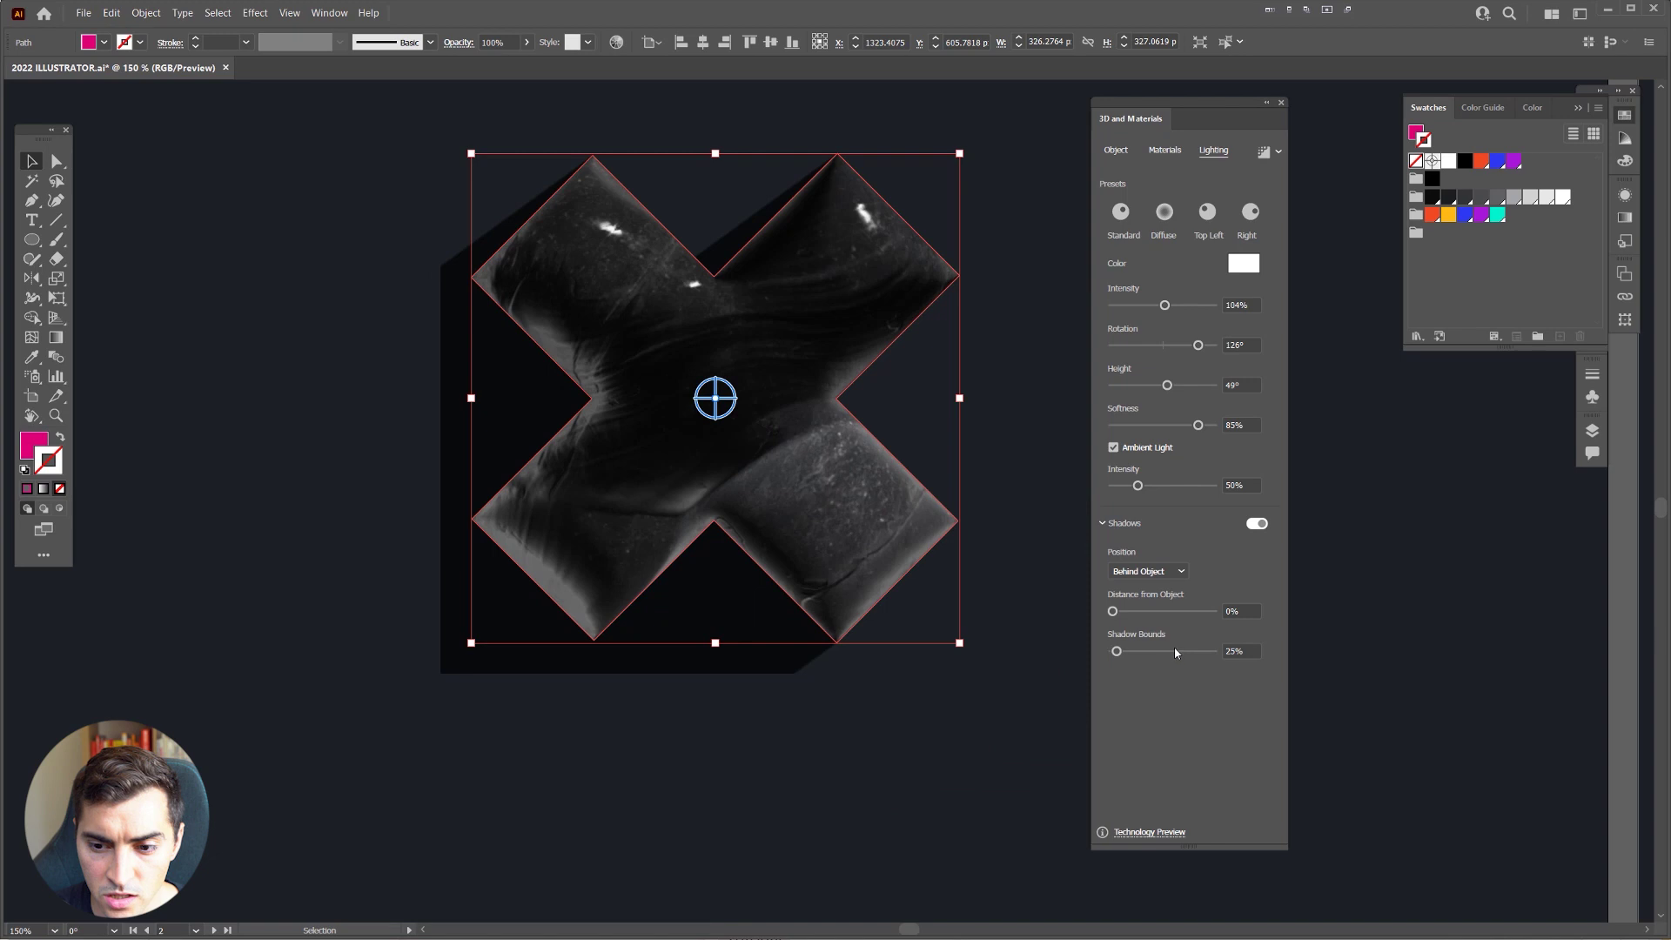
pyautogui.moveTo(1174, 653); pyautogui.dragTo(1201, 652)
pyautogui.hotkey('ctrl', '-')
pyautogui.hotkey('ctrl', '-')
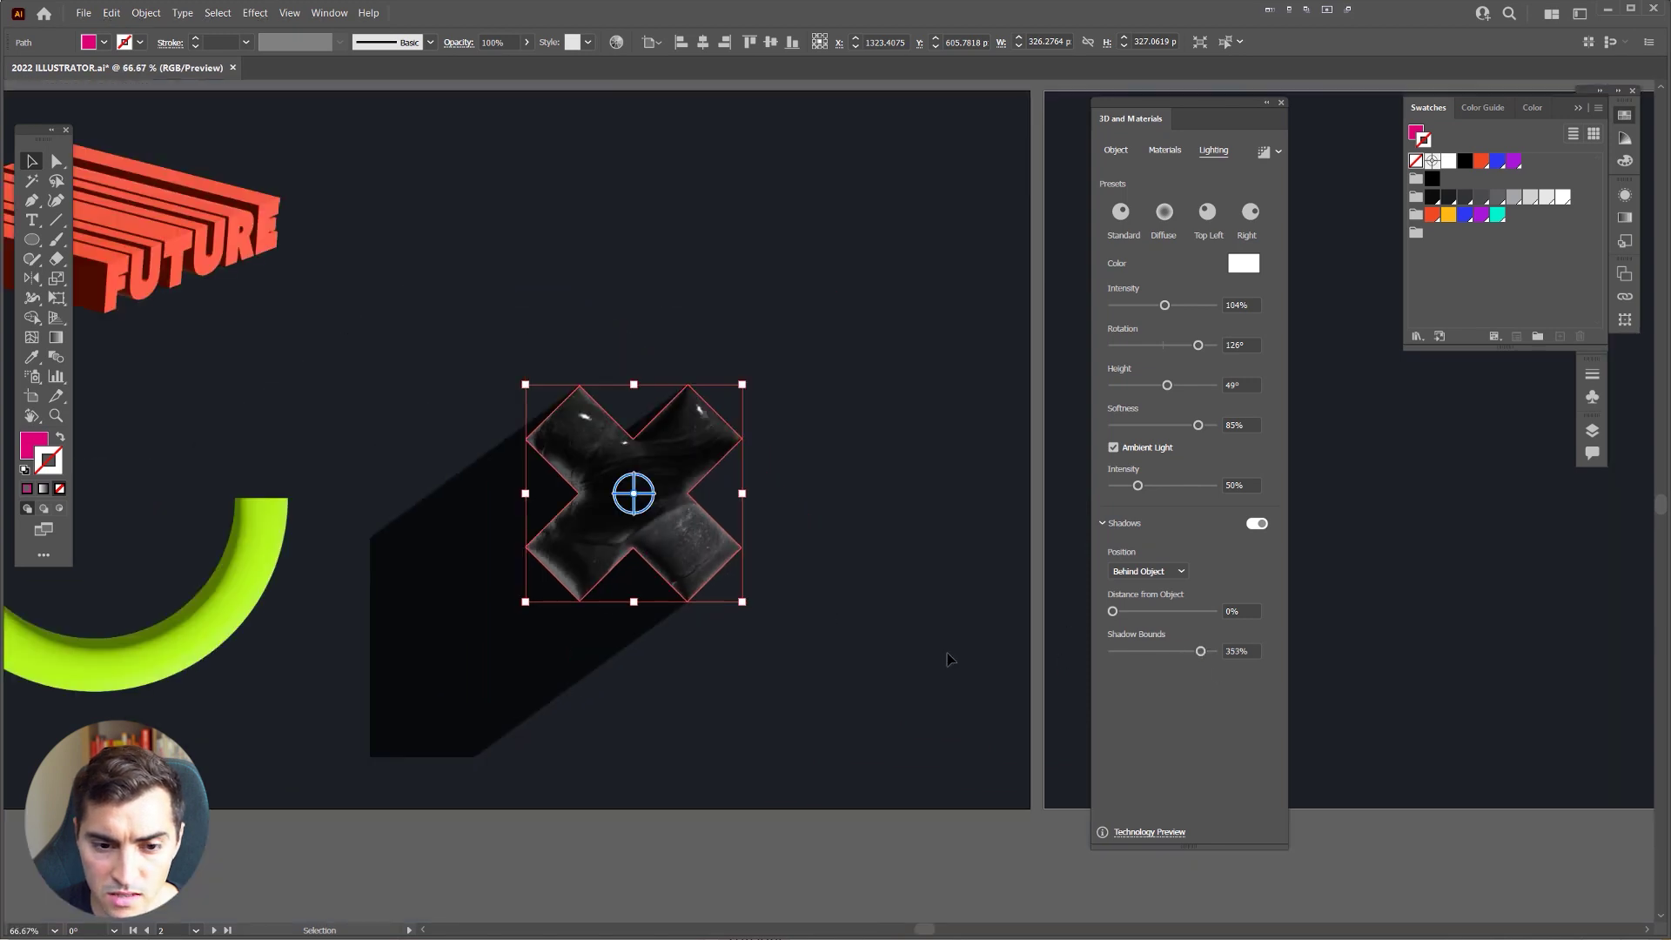
pyautogui.moveTo(1112, 611); pyautogui.dragTo(1129, 611)
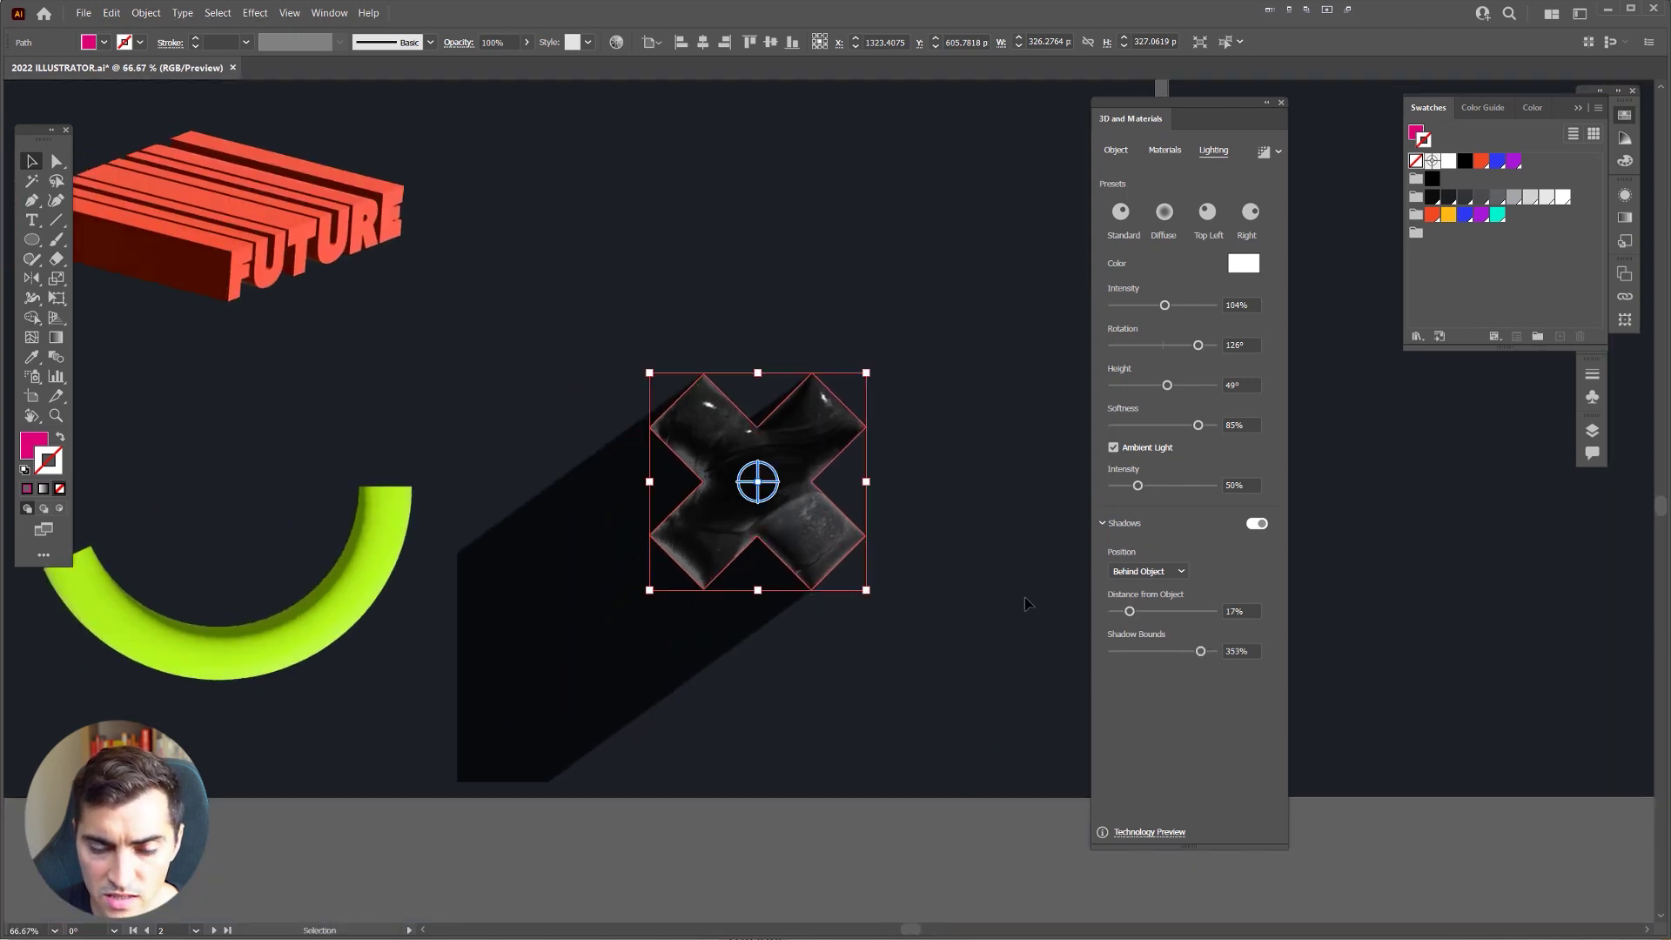
pyautogui.scroll(1, 794, 629)
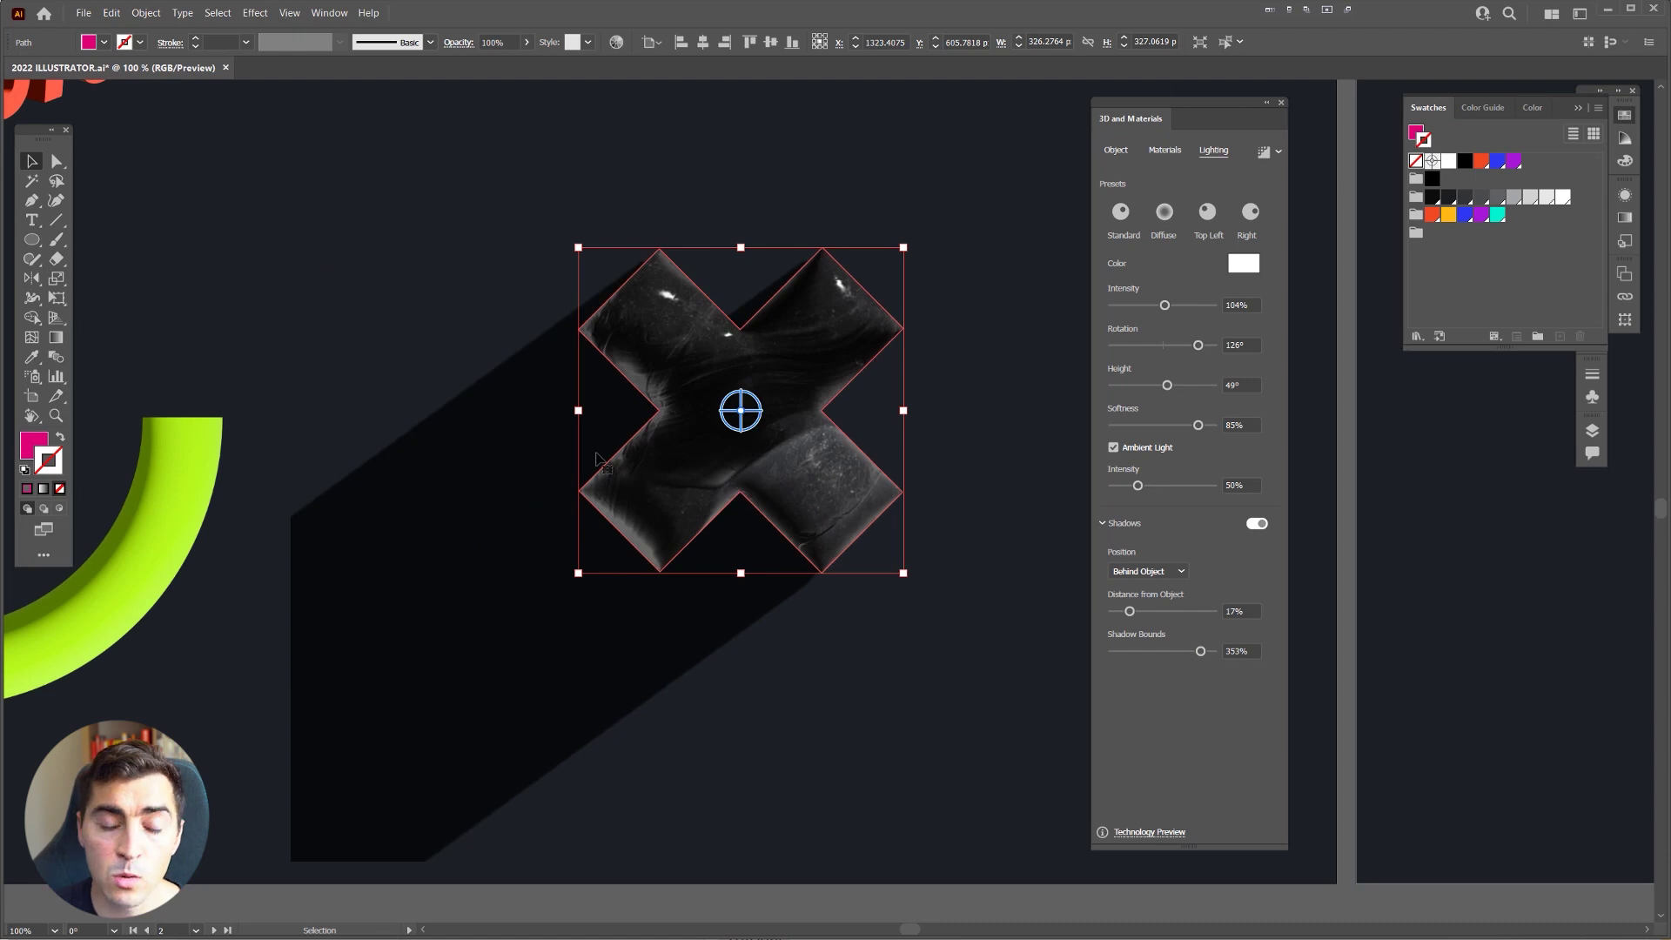
pyautogui.click(1257, 523)
pyautogui.moveTo(914, 287); pyautogui.dragTo(895, 333)
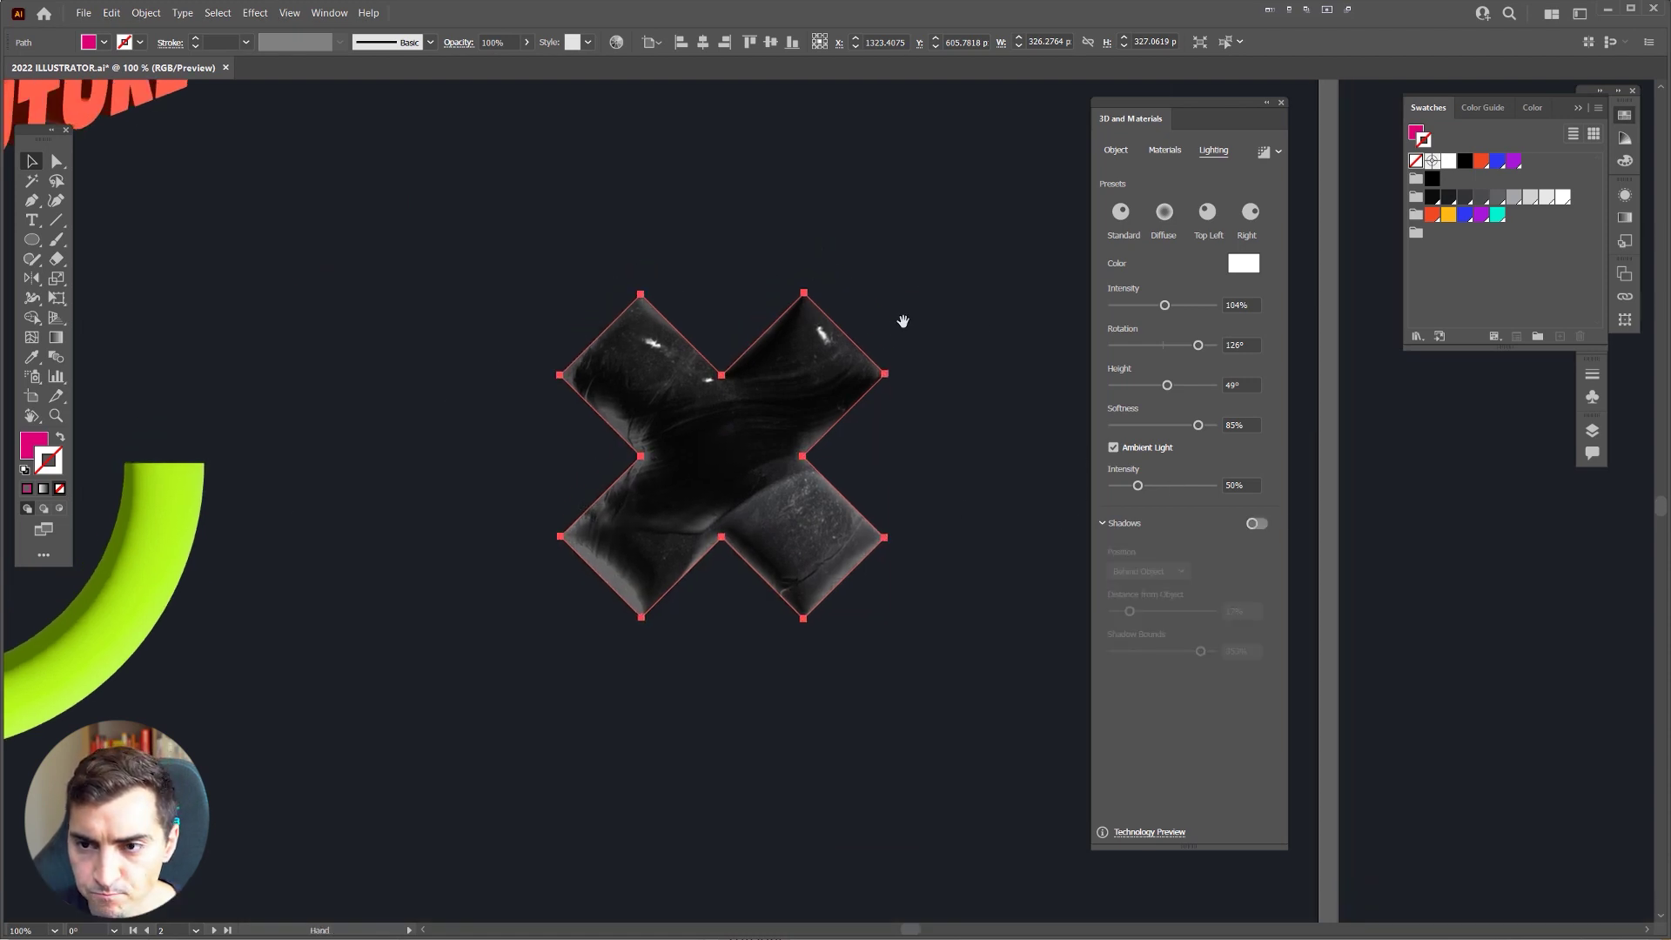
pyautogui.scroll(3, 731, 344)
pyautogui.scroll(-2, 723, 344)
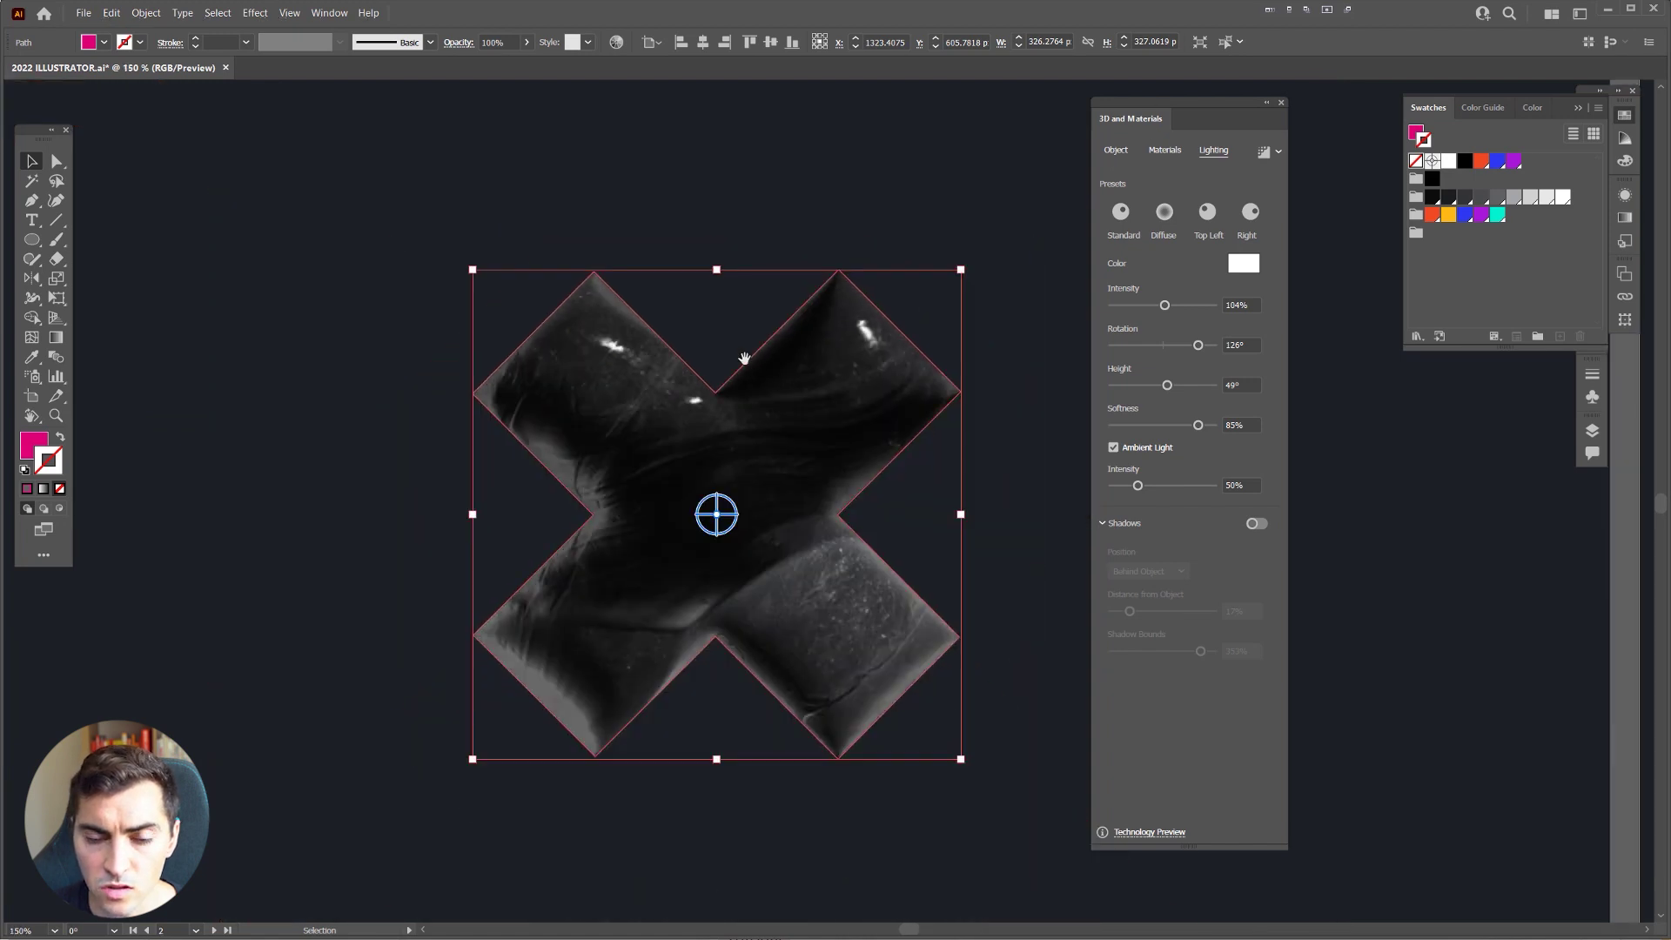
pyautogui.press('Tab')
pyautogui.scroll(1, 792, 422)
pyautogui.scroll(-3, 926, 381)
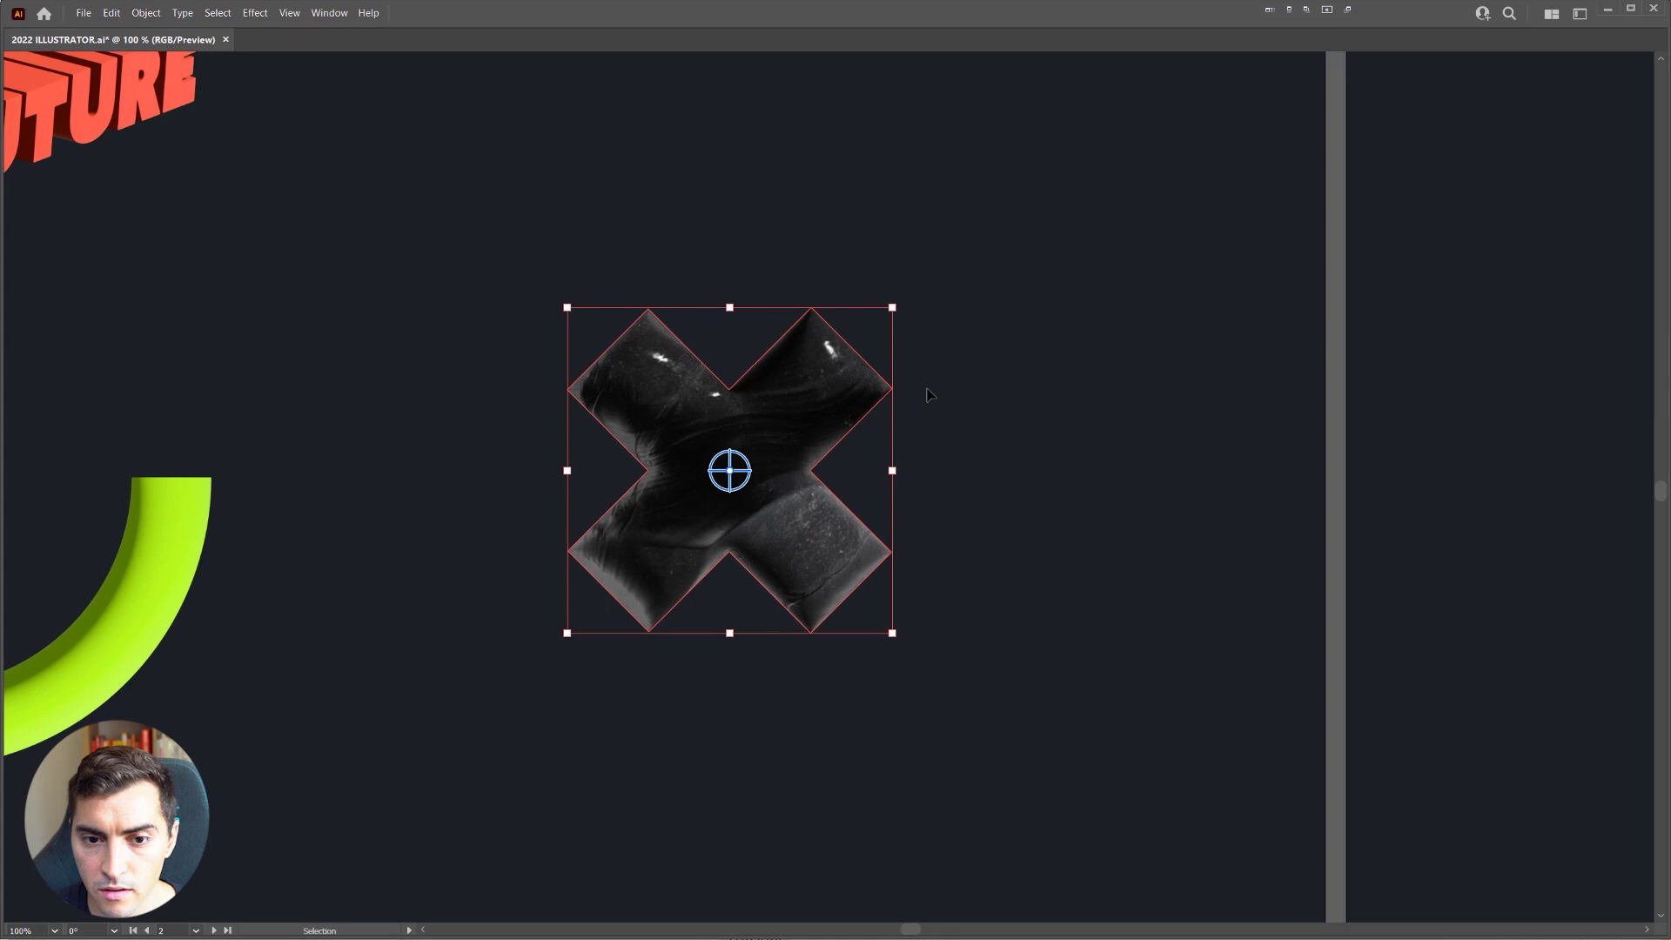
pyautogui.press('Tab')
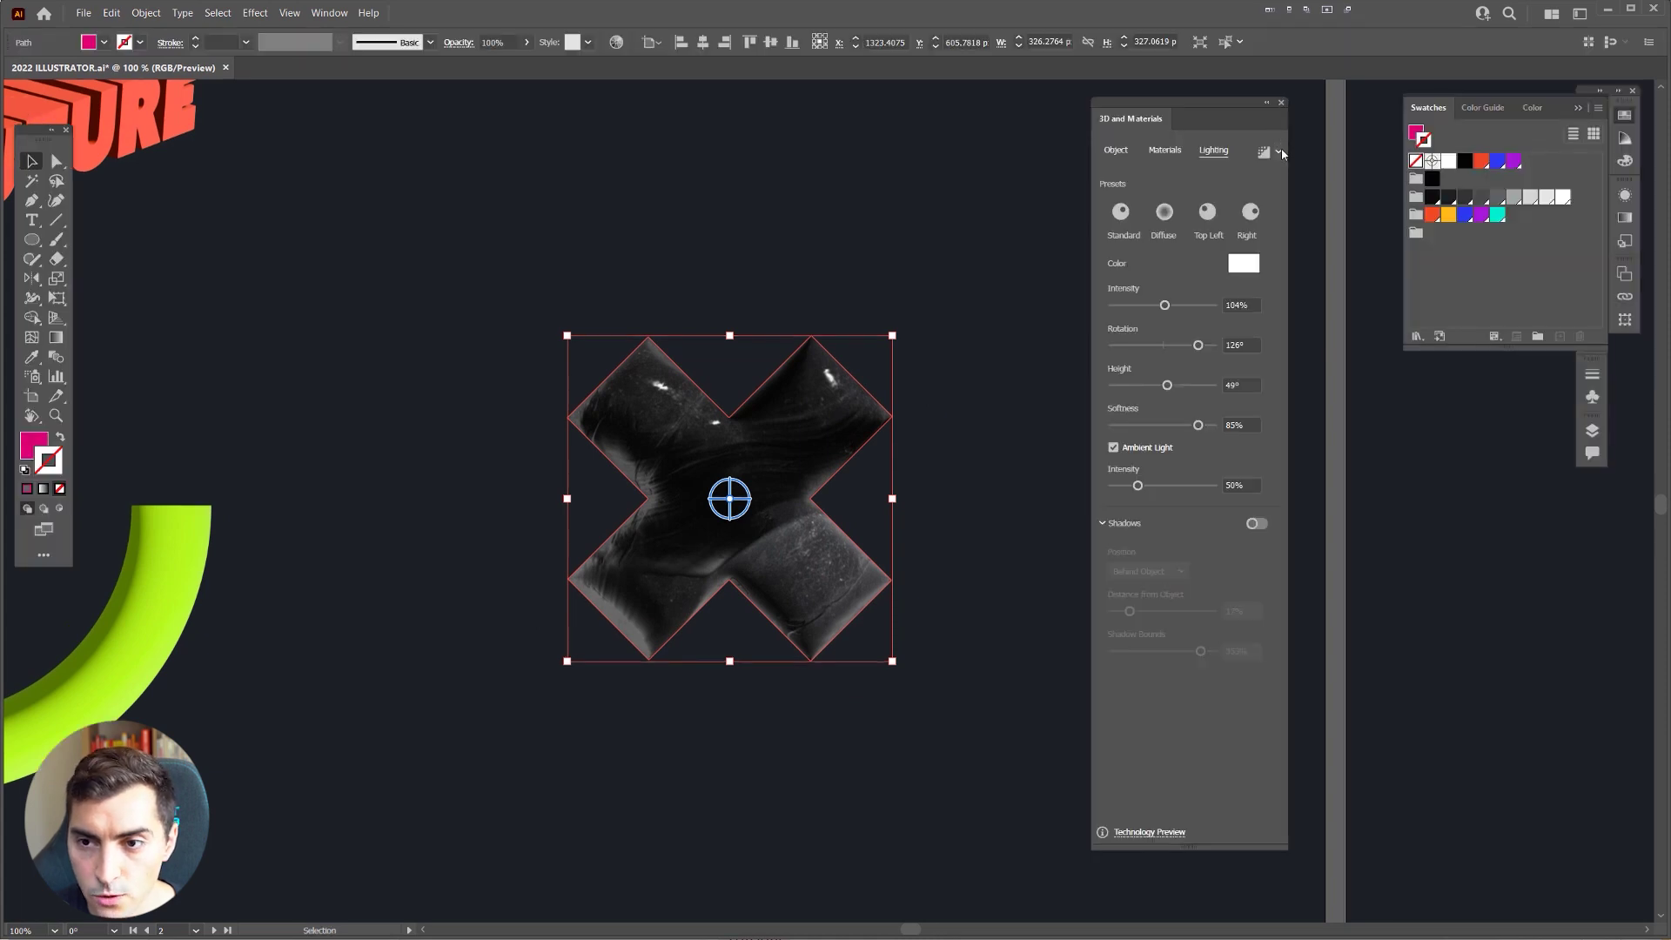
pyautogui.hotkey('ctrl', '+')
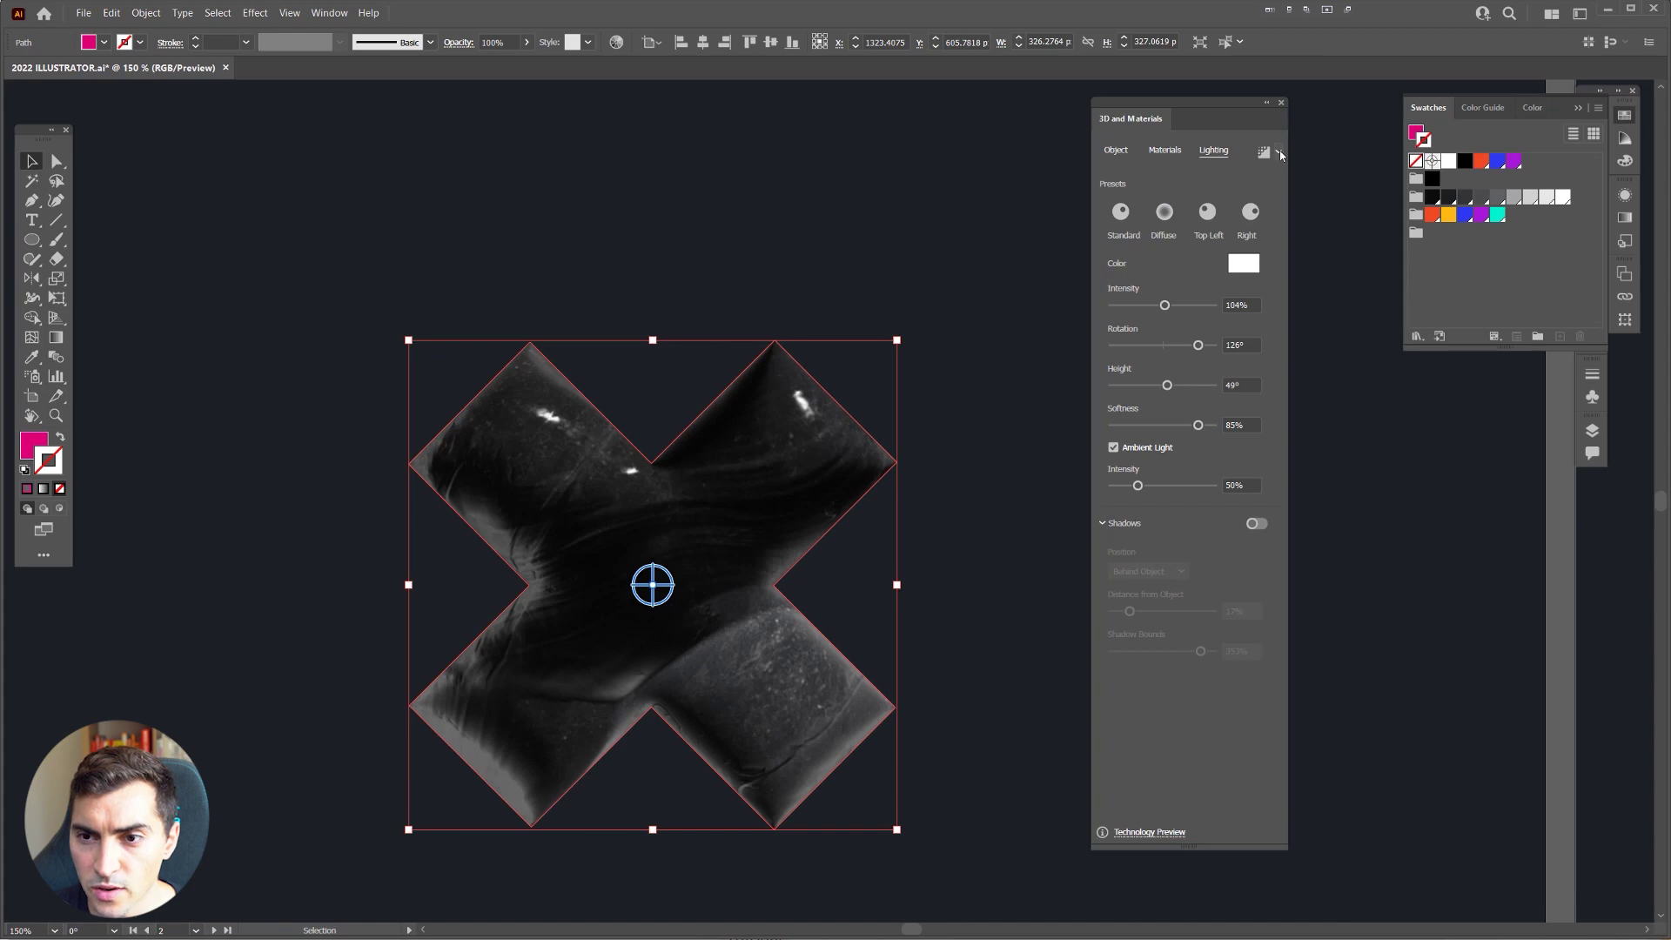
pyautogui.click(1280, 153)
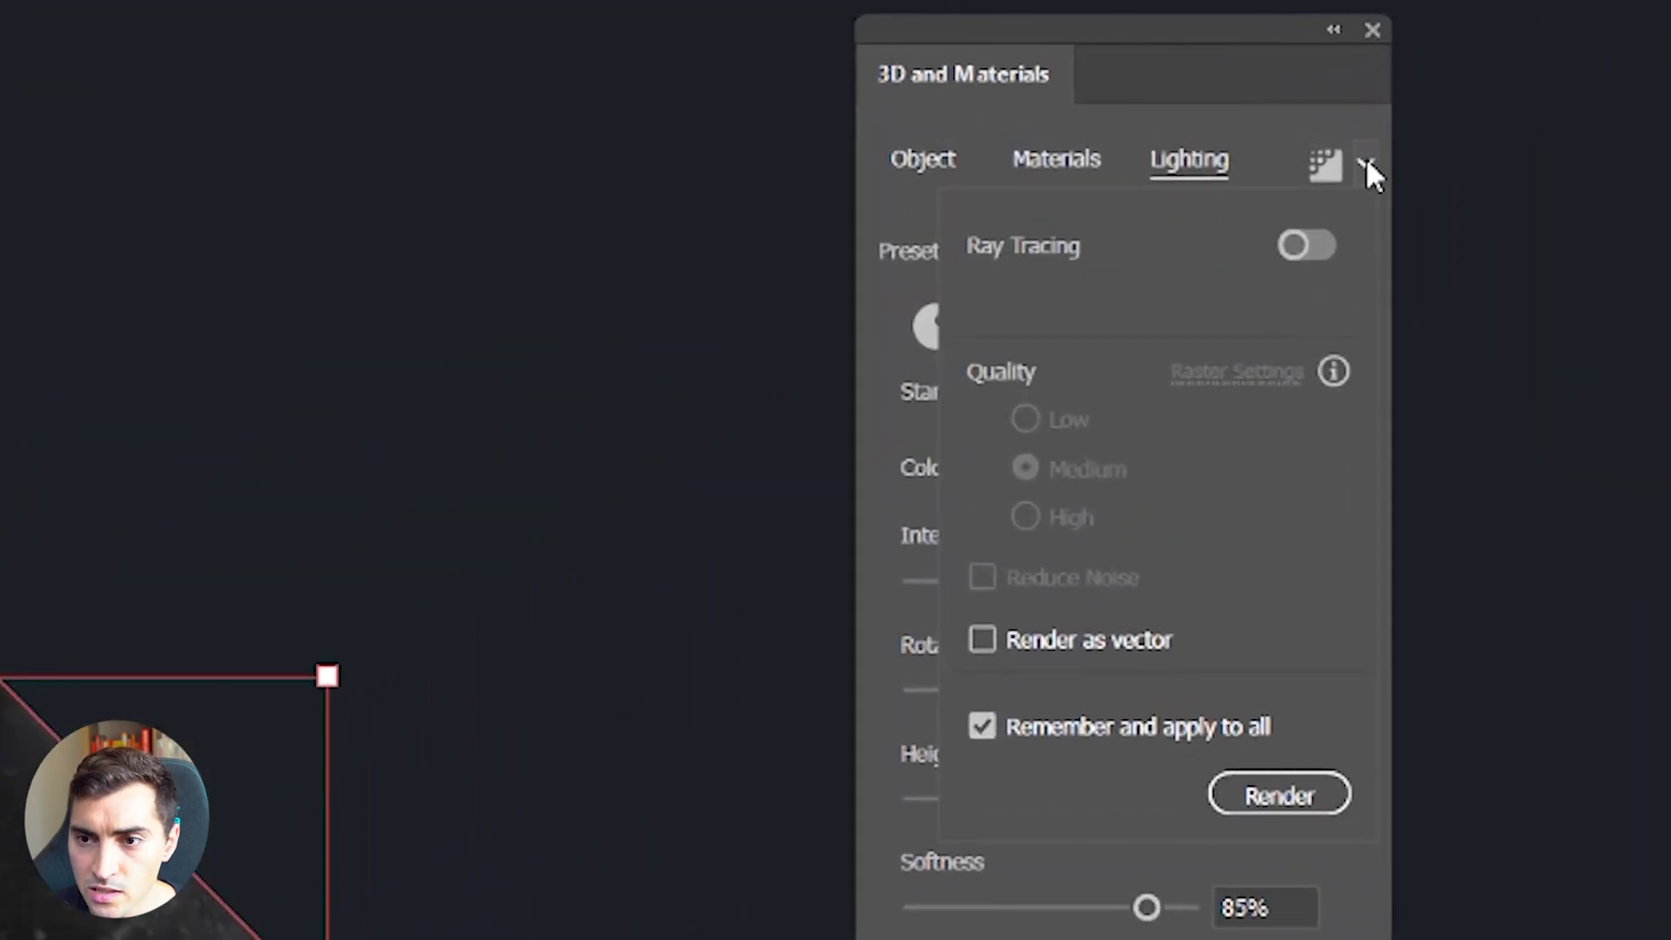
# Step: Render the X with ray tracing at Low quality, keeping settings applied to all objects
pyautogui.click(1366, 165)
pyautogui.click(1365, 166)
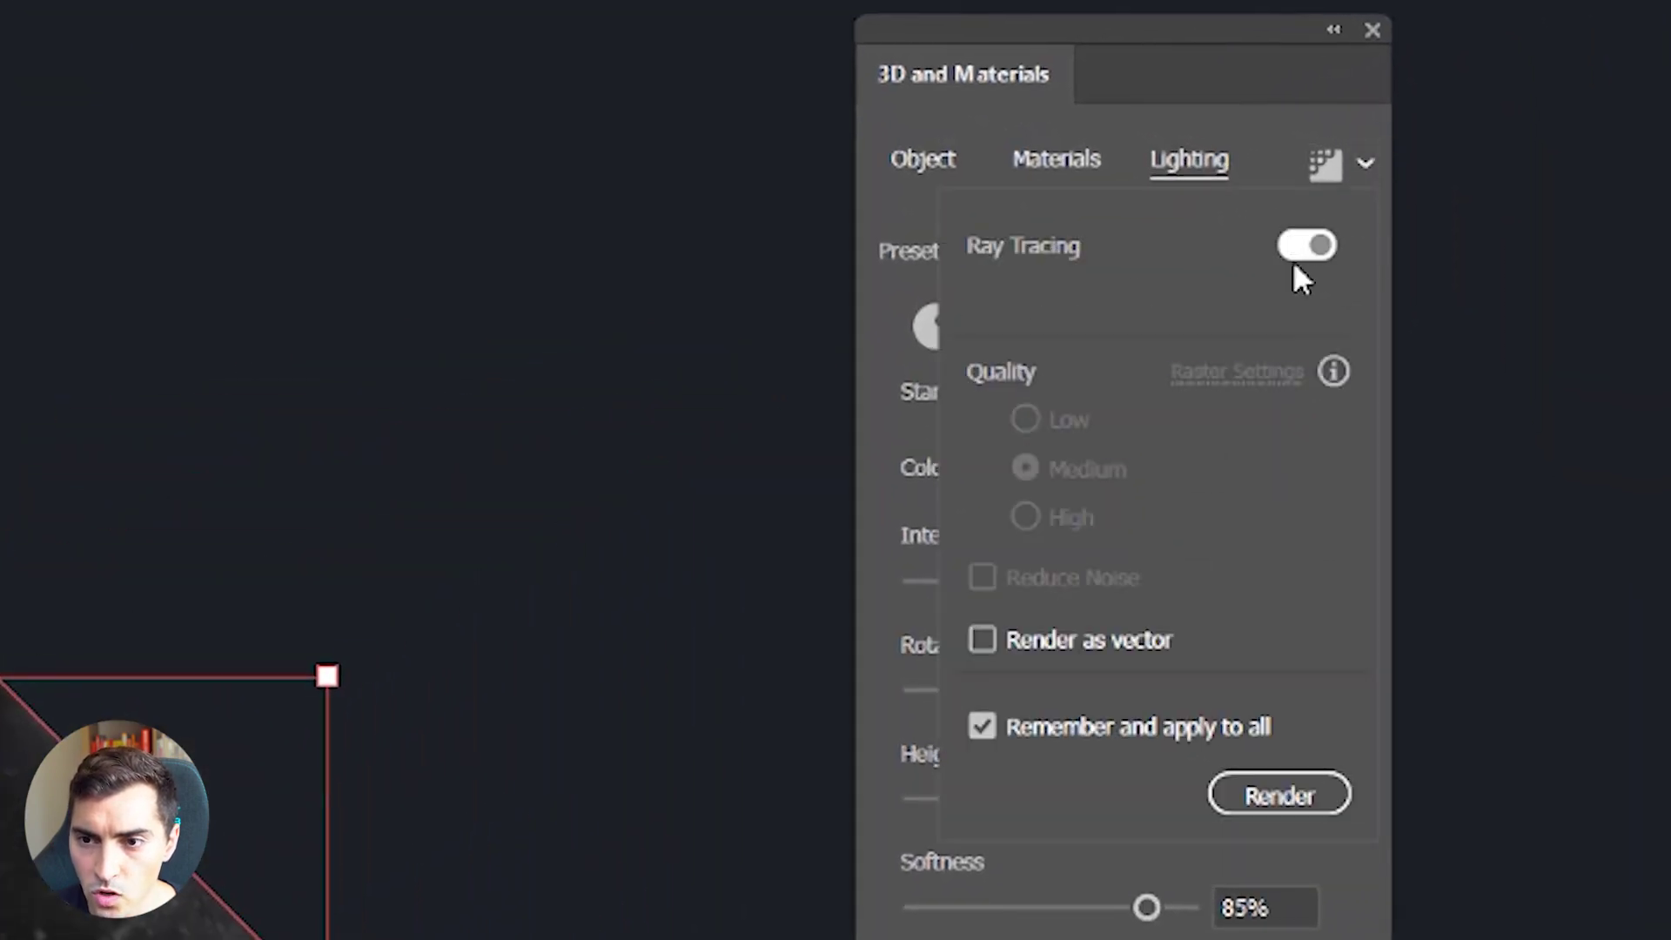
pyautogui.click(1294, 259)
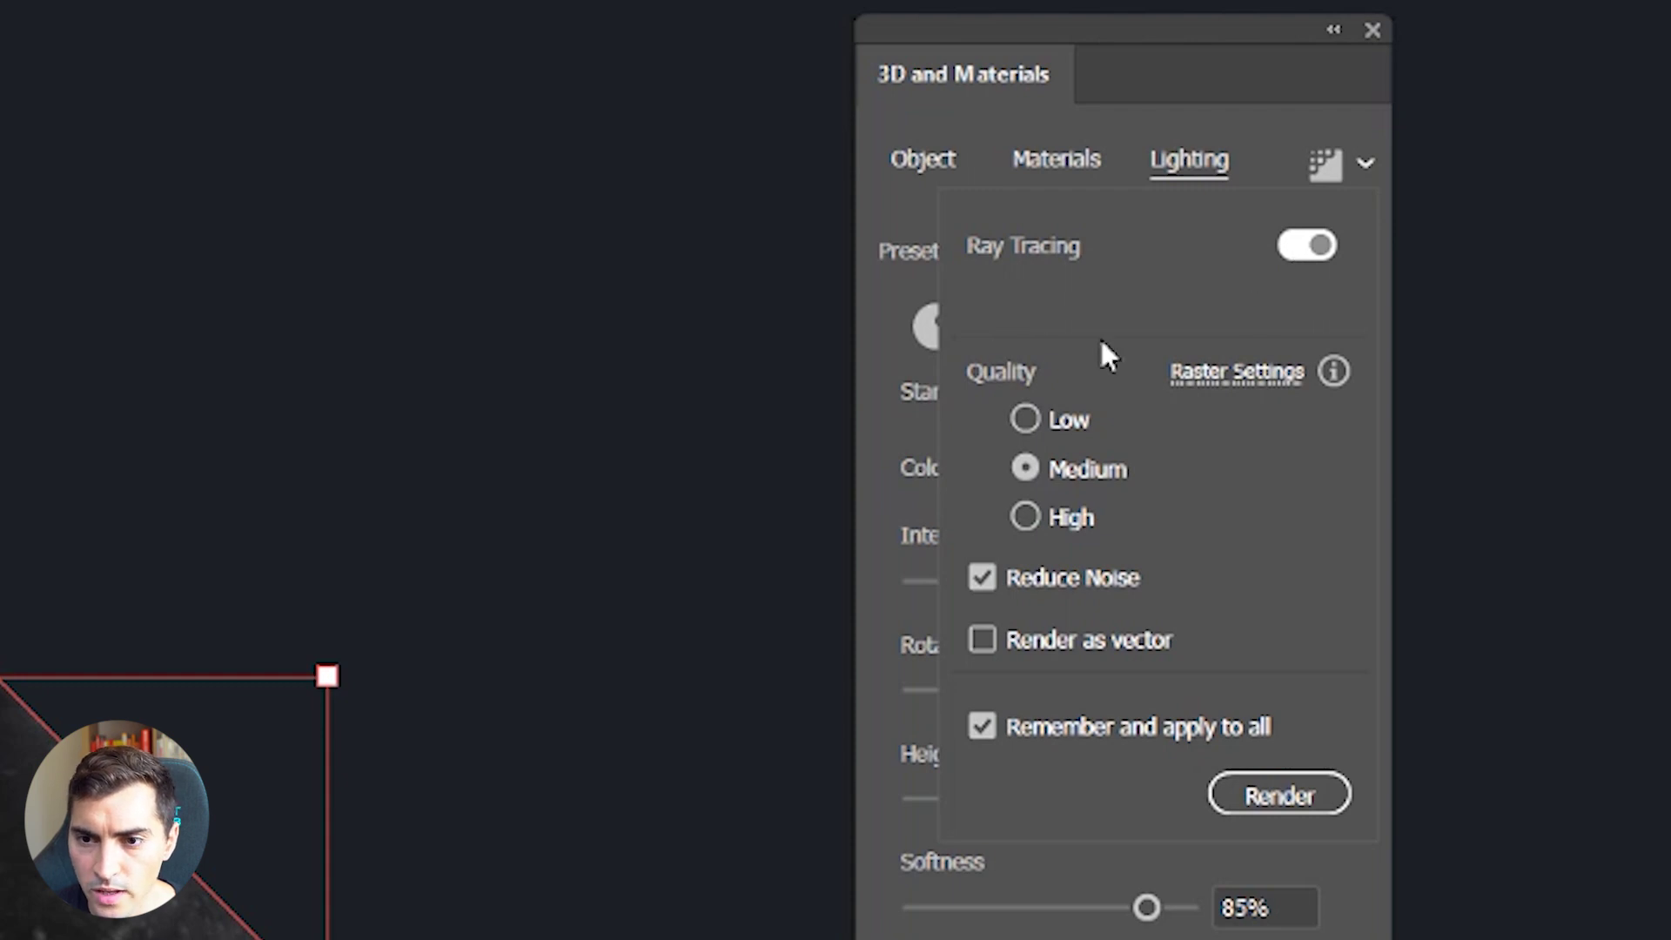
pyautogui.click(1025, 419)
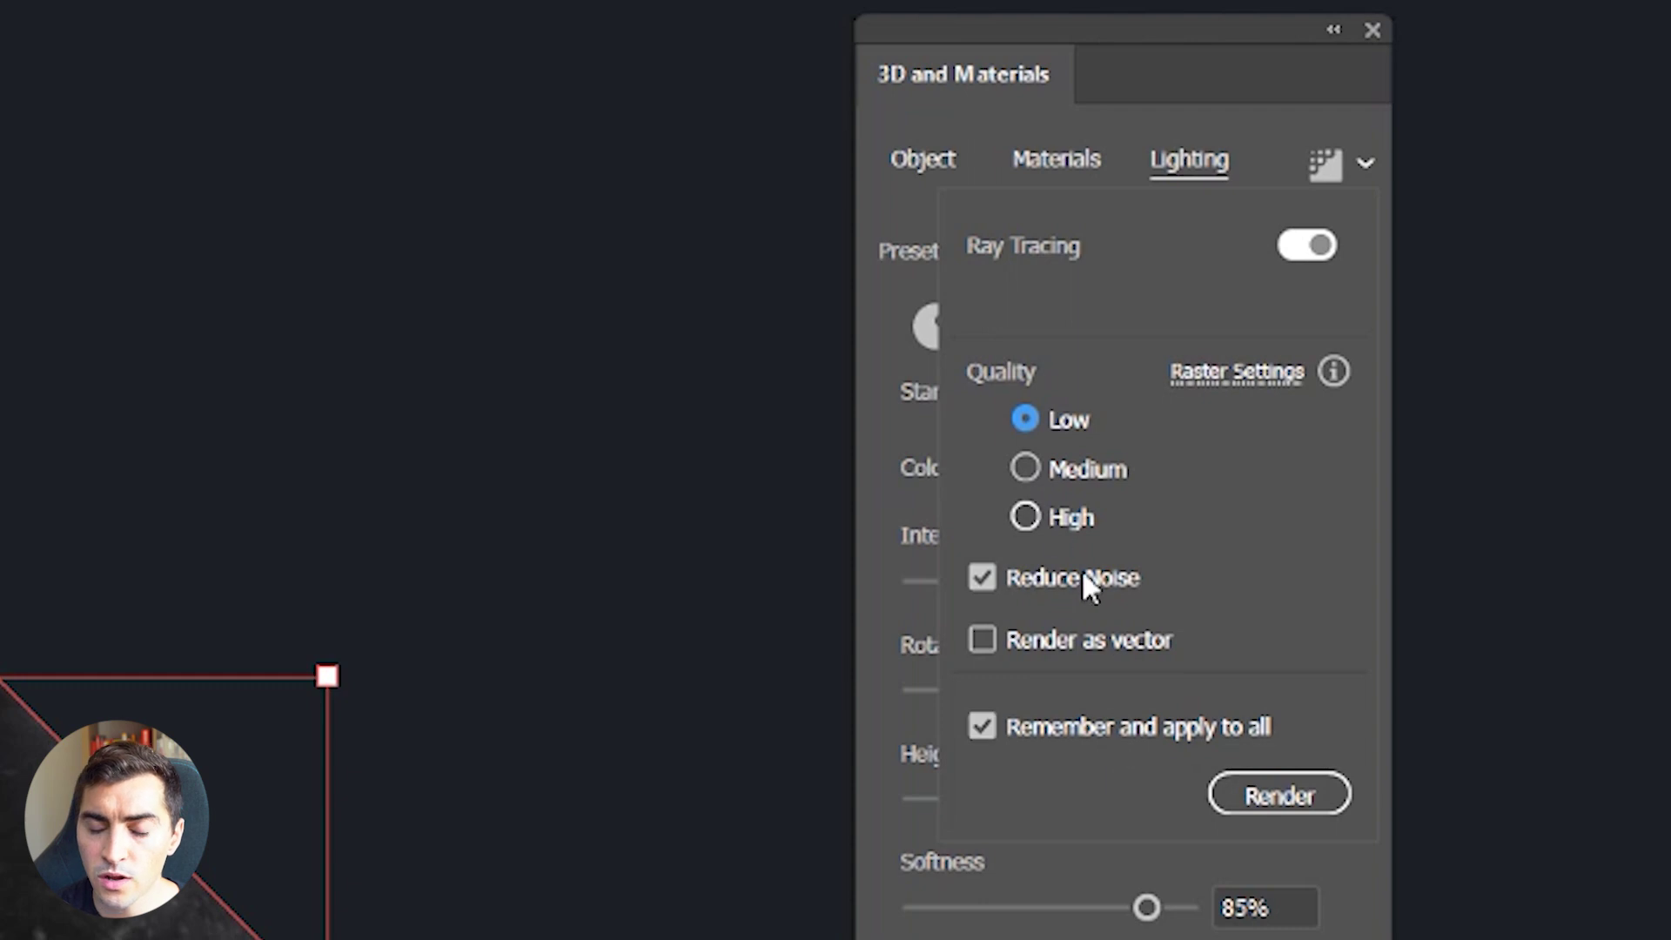
pyautogui.click(1072, 731)
pyautogui.click(1053, 733)
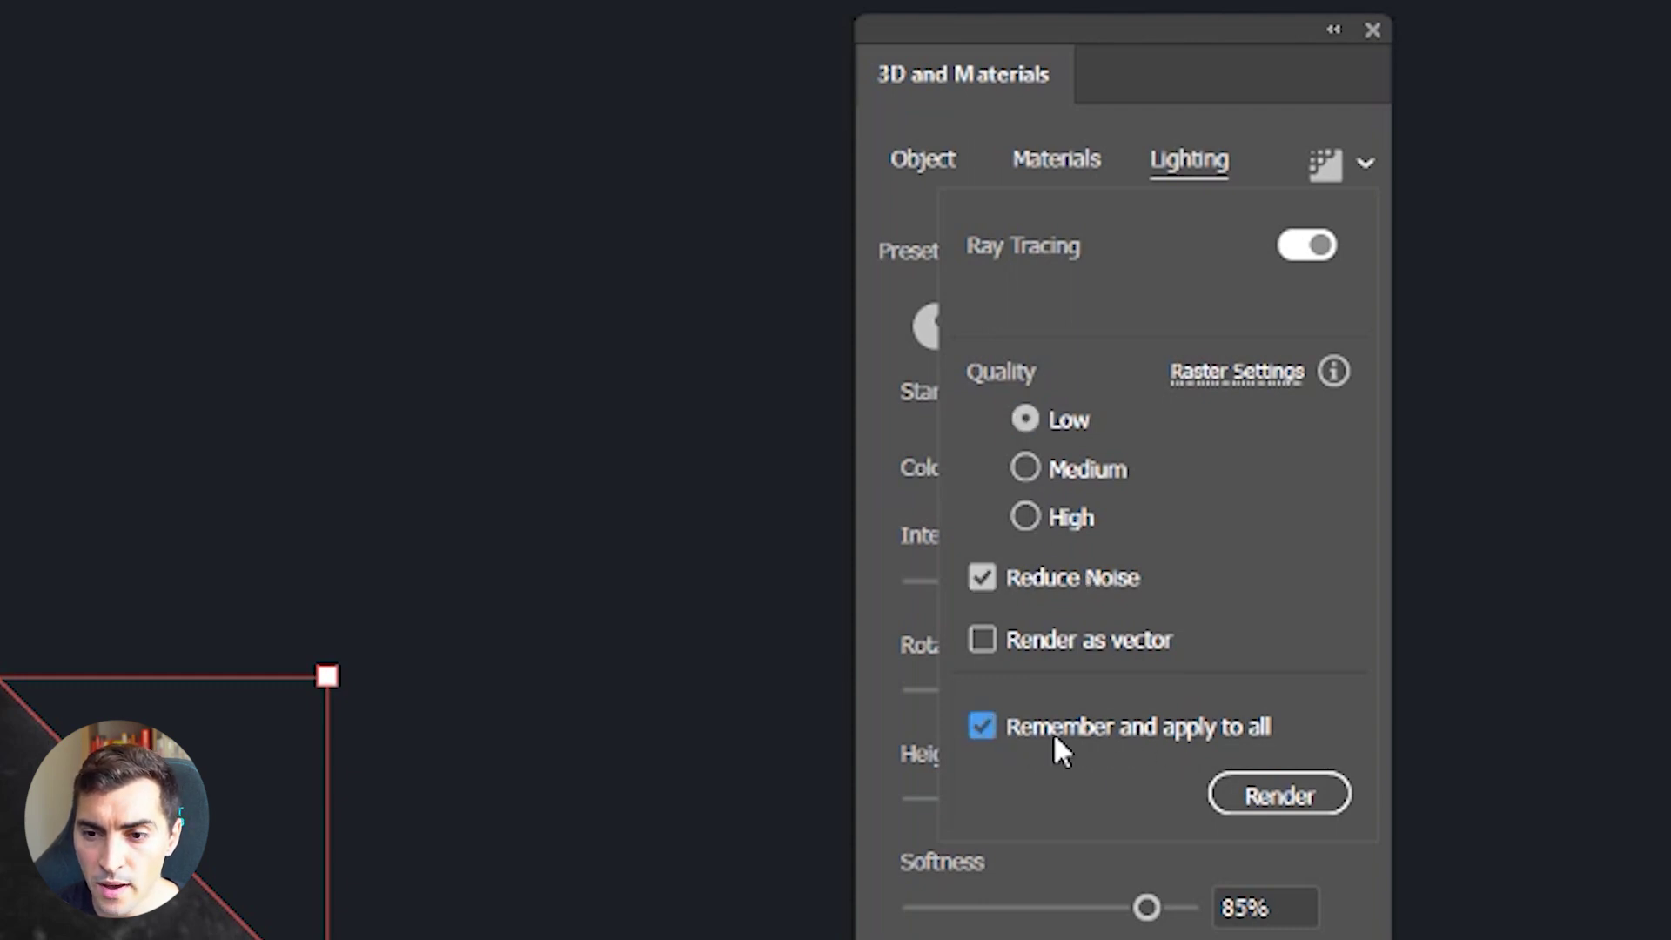
pyautogui.click(1266, 794)
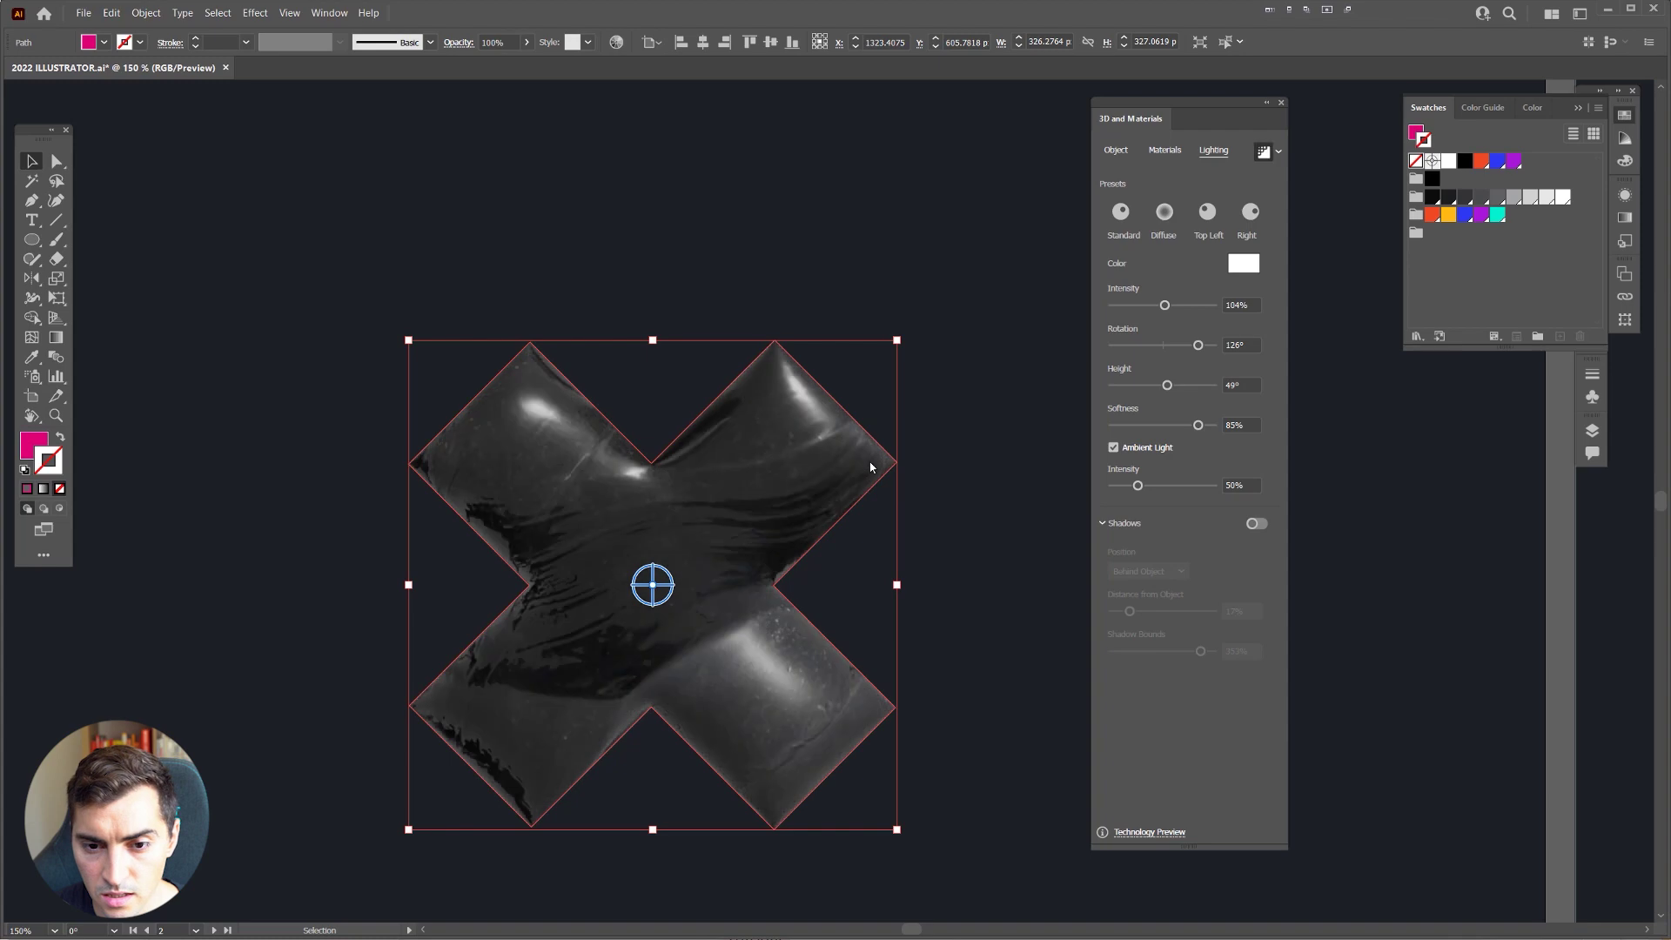
pyautogui.moveTo(672, 476); pyautogui.dragTo(766, 331)
pyautogui.scroll(2, 766, 331)
pyautogui.scroll(2, 749, 279)
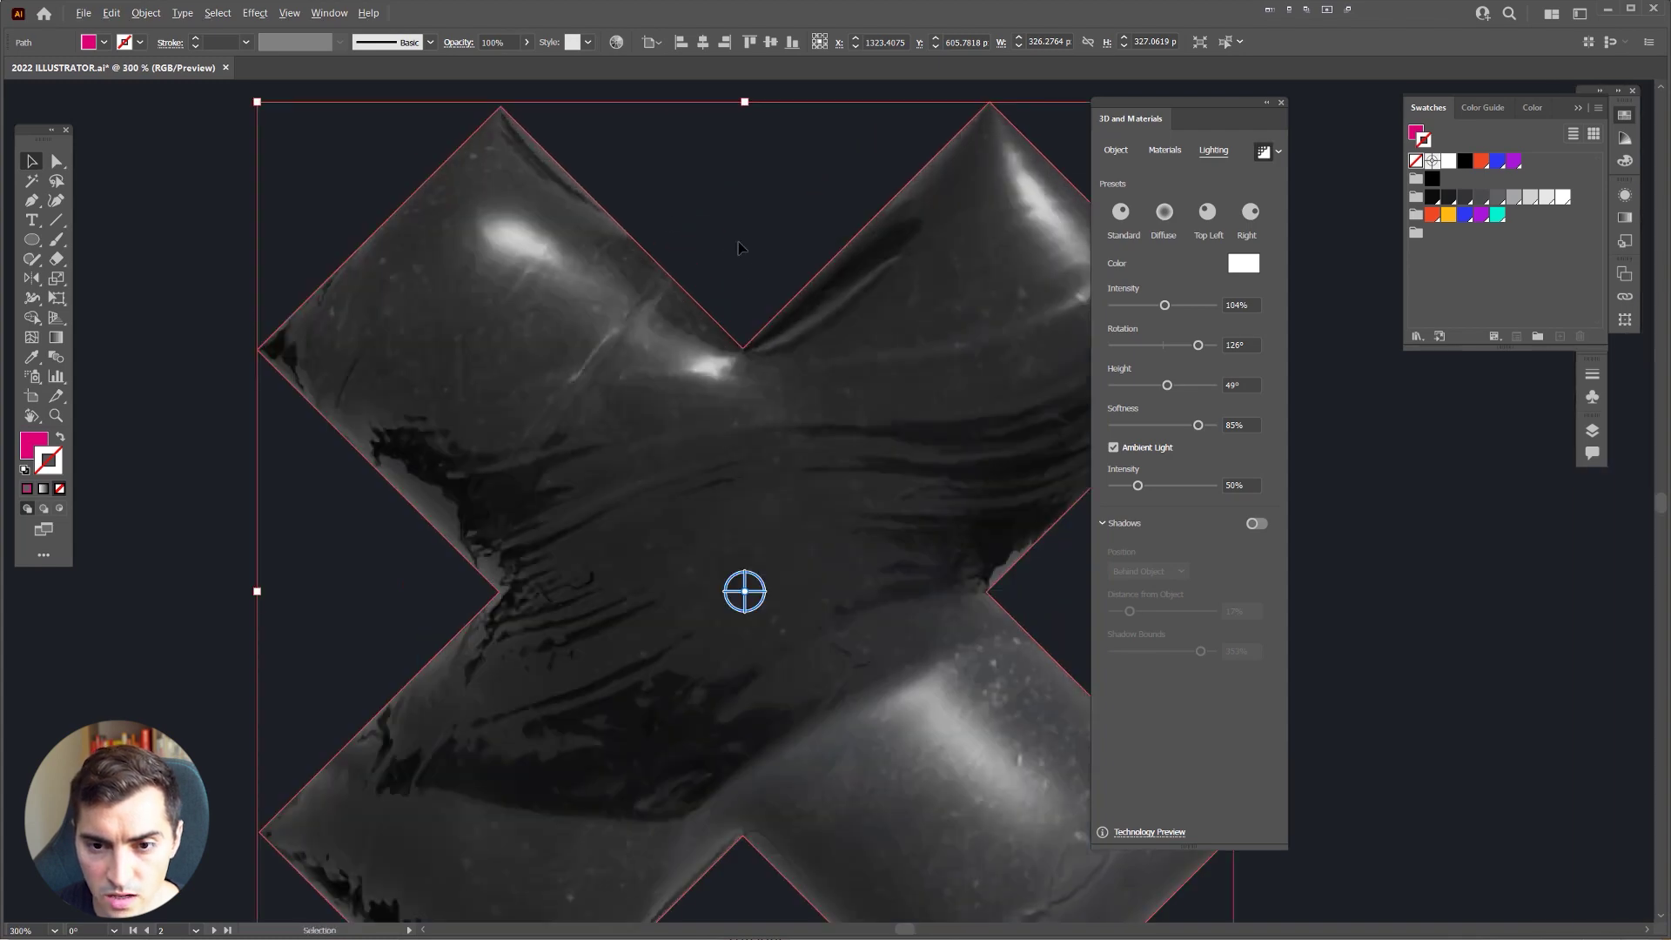
pyautogui.scroll(-2, 699, 263)
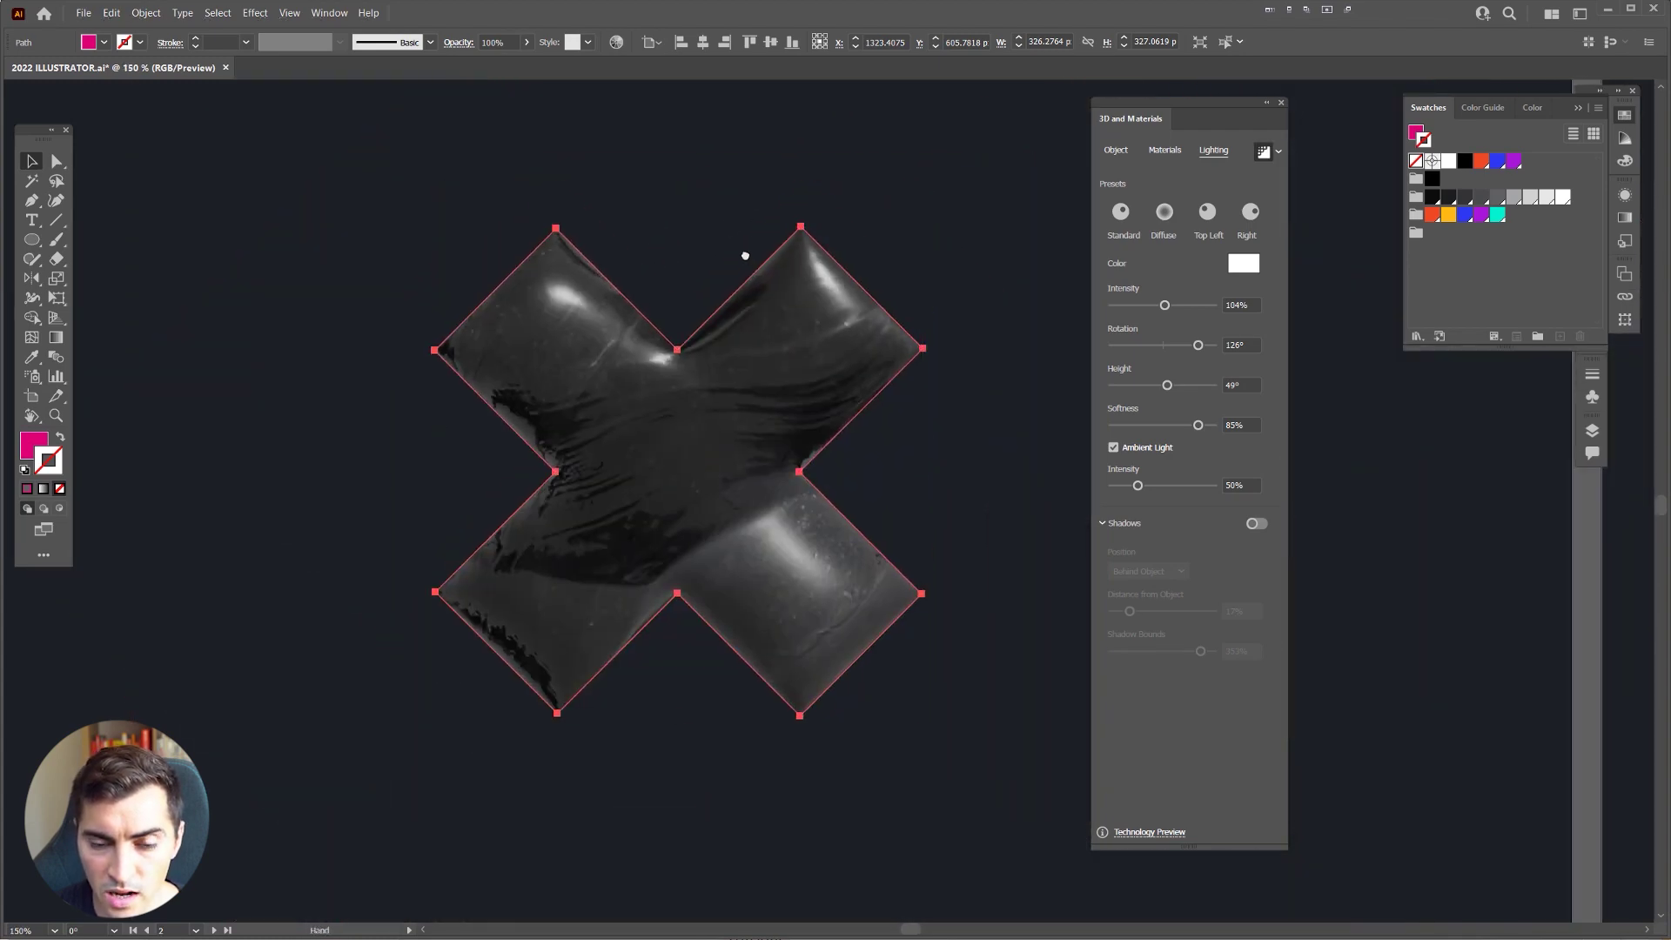
pyautogui.scroll(1, 688, 279)
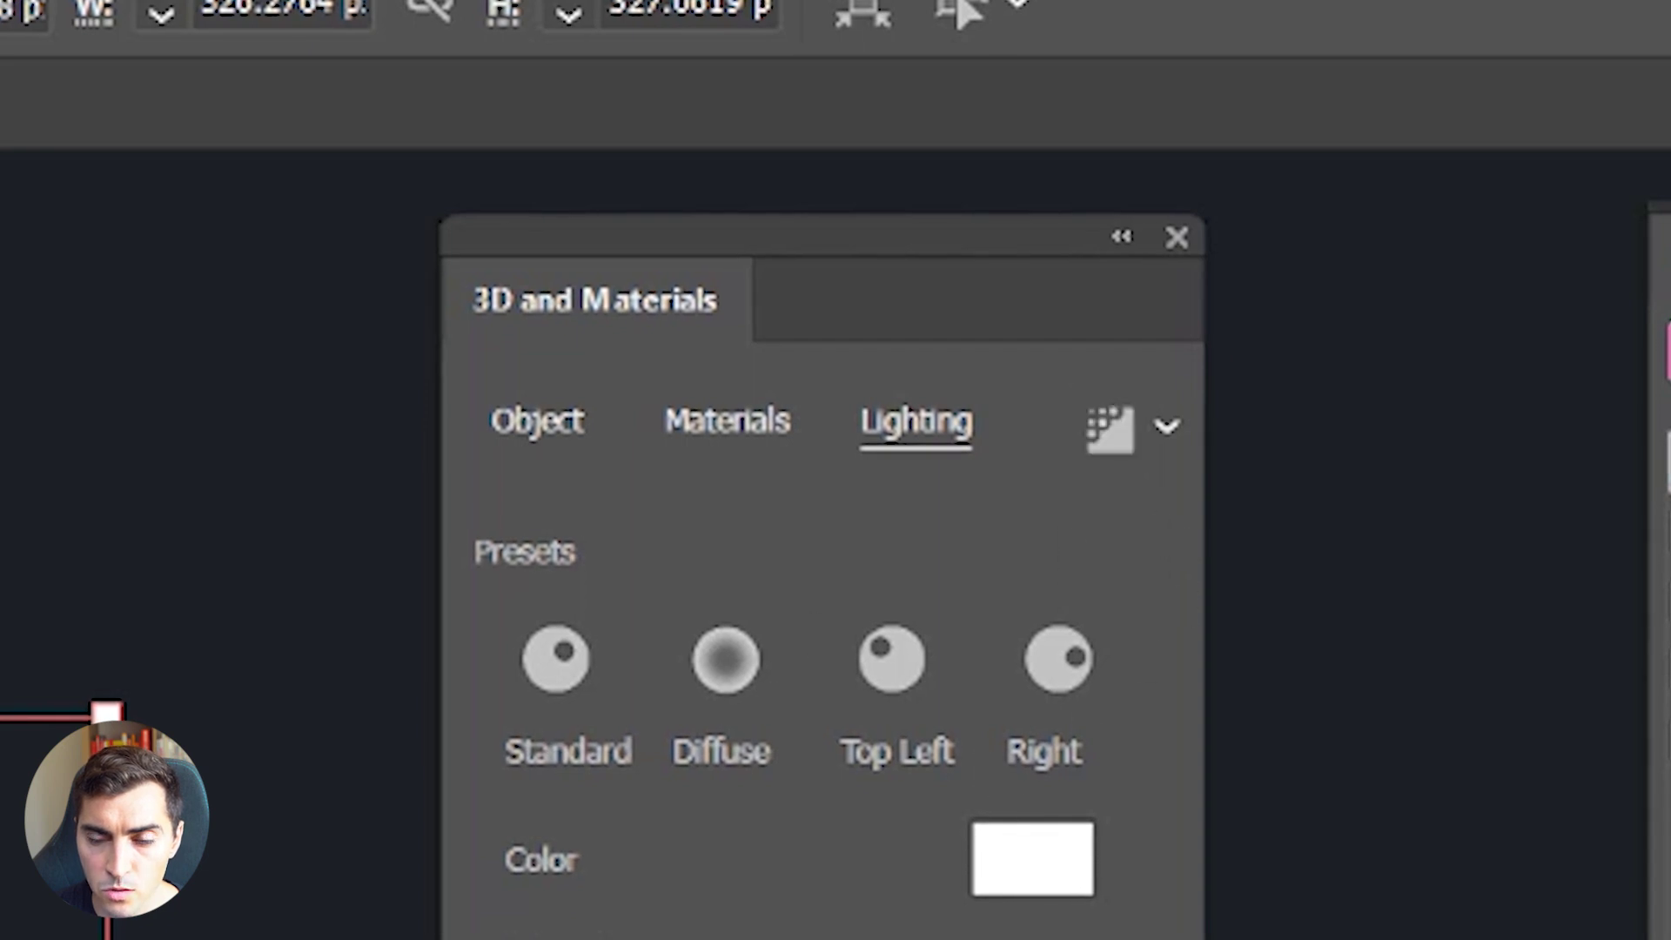
# Step: Render the X with ray tracing again and view the artwork with panels hidden
pyautogui.click(1166, 426)
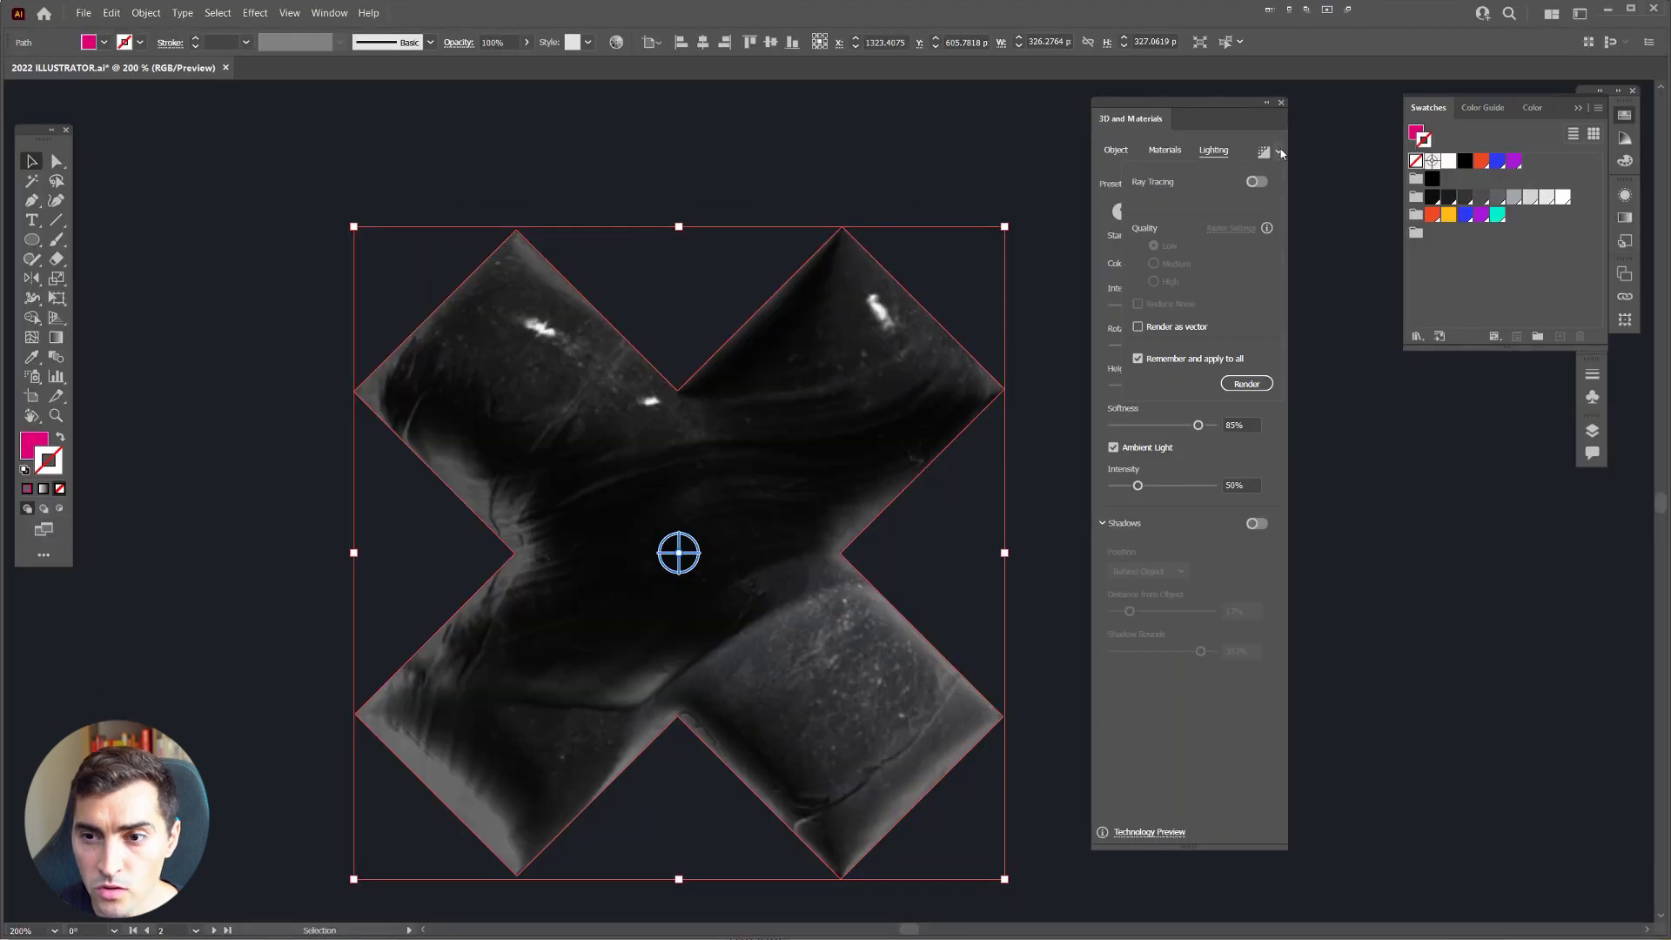
pyautogui.click(1256, 182)
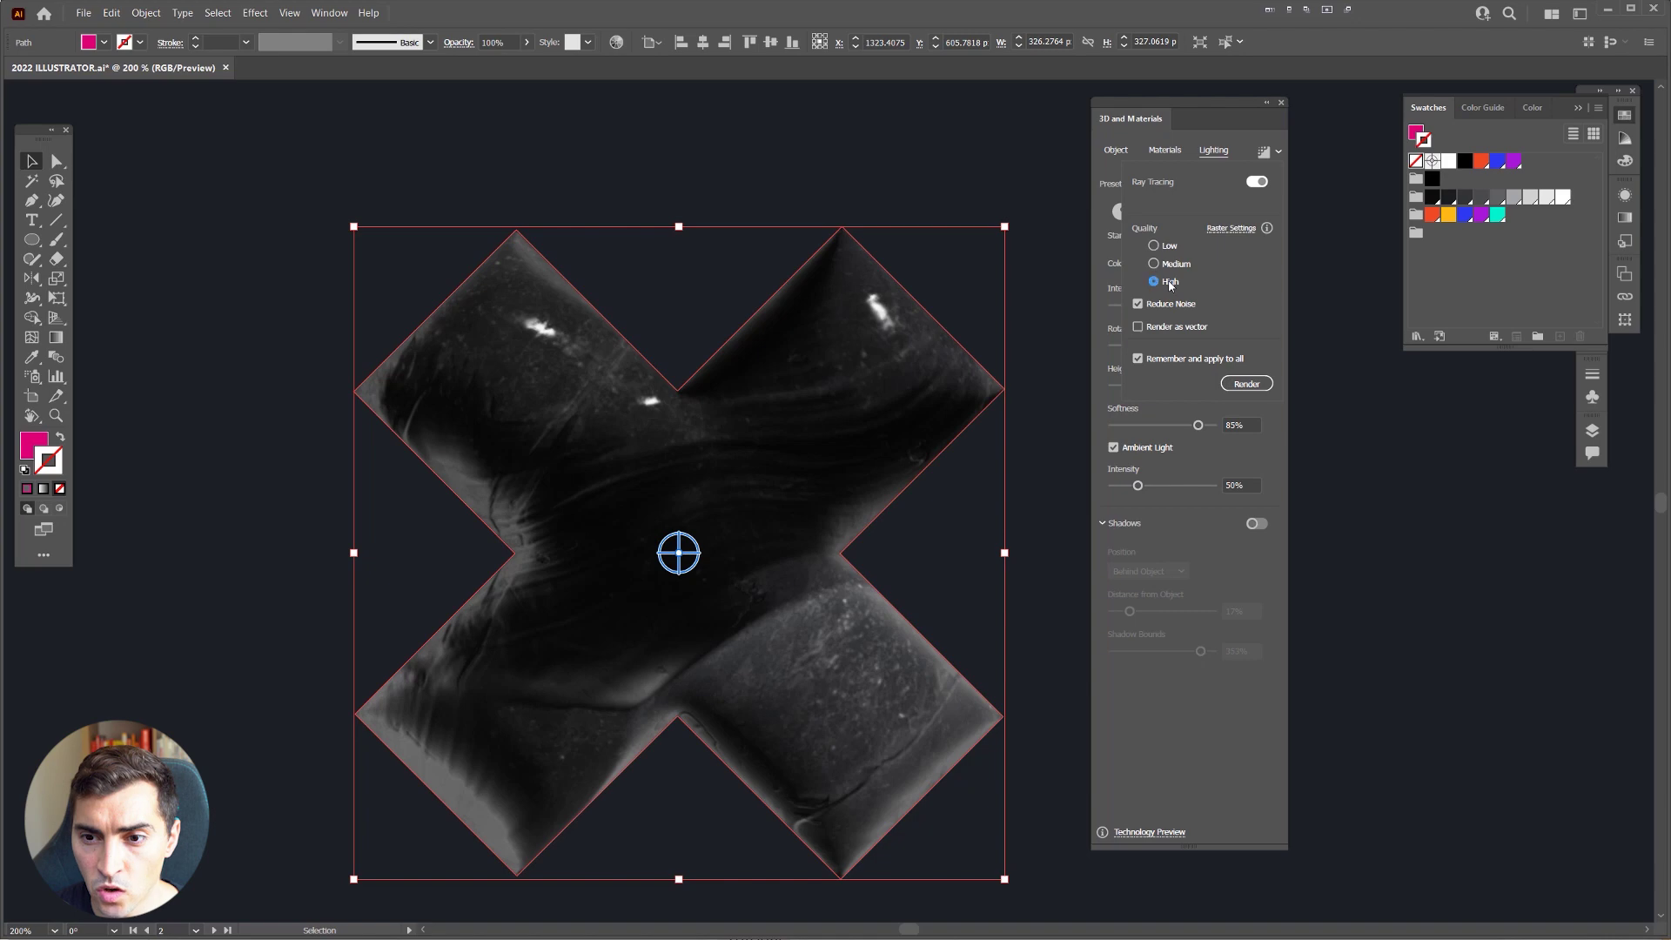
pyautogui.click(1246, 384)
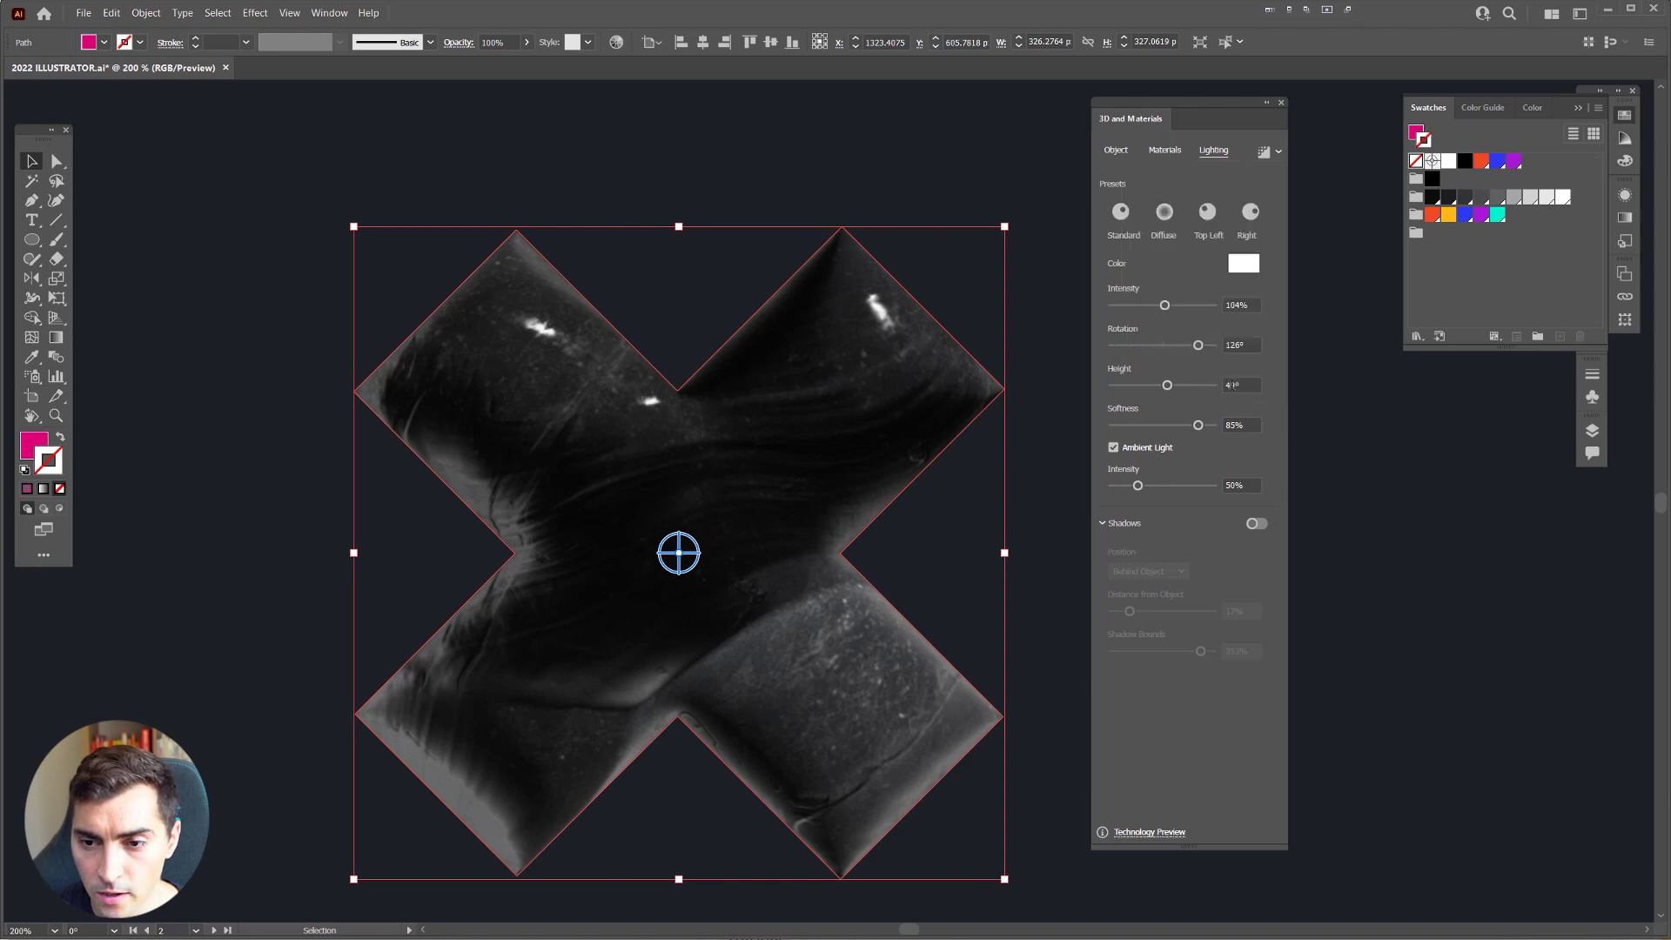
pyautogui.scroll(-4, 869, 323)
pyautogui.press('Tab')
pyautogui.scroll(4, 783, 441)
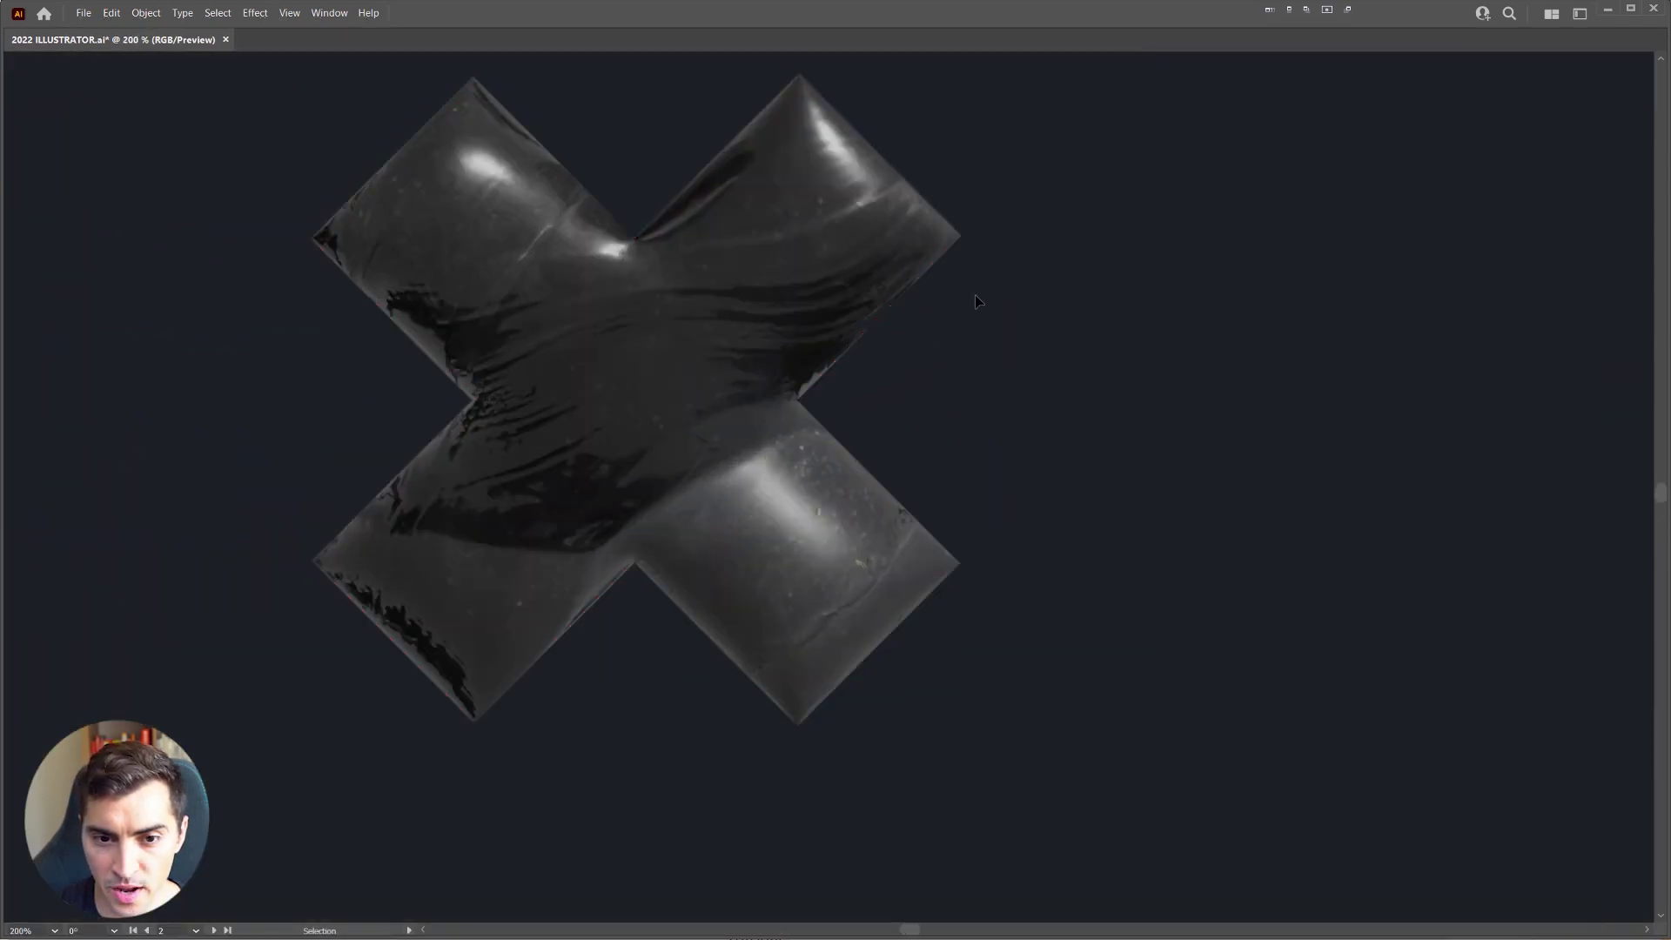
pyautogui.scroll(-1, 1031, 270)
# Step: Reselect the X and turn ray tracing back off
pyautogui.click(826, 366)
pyautogui.press('Tab')
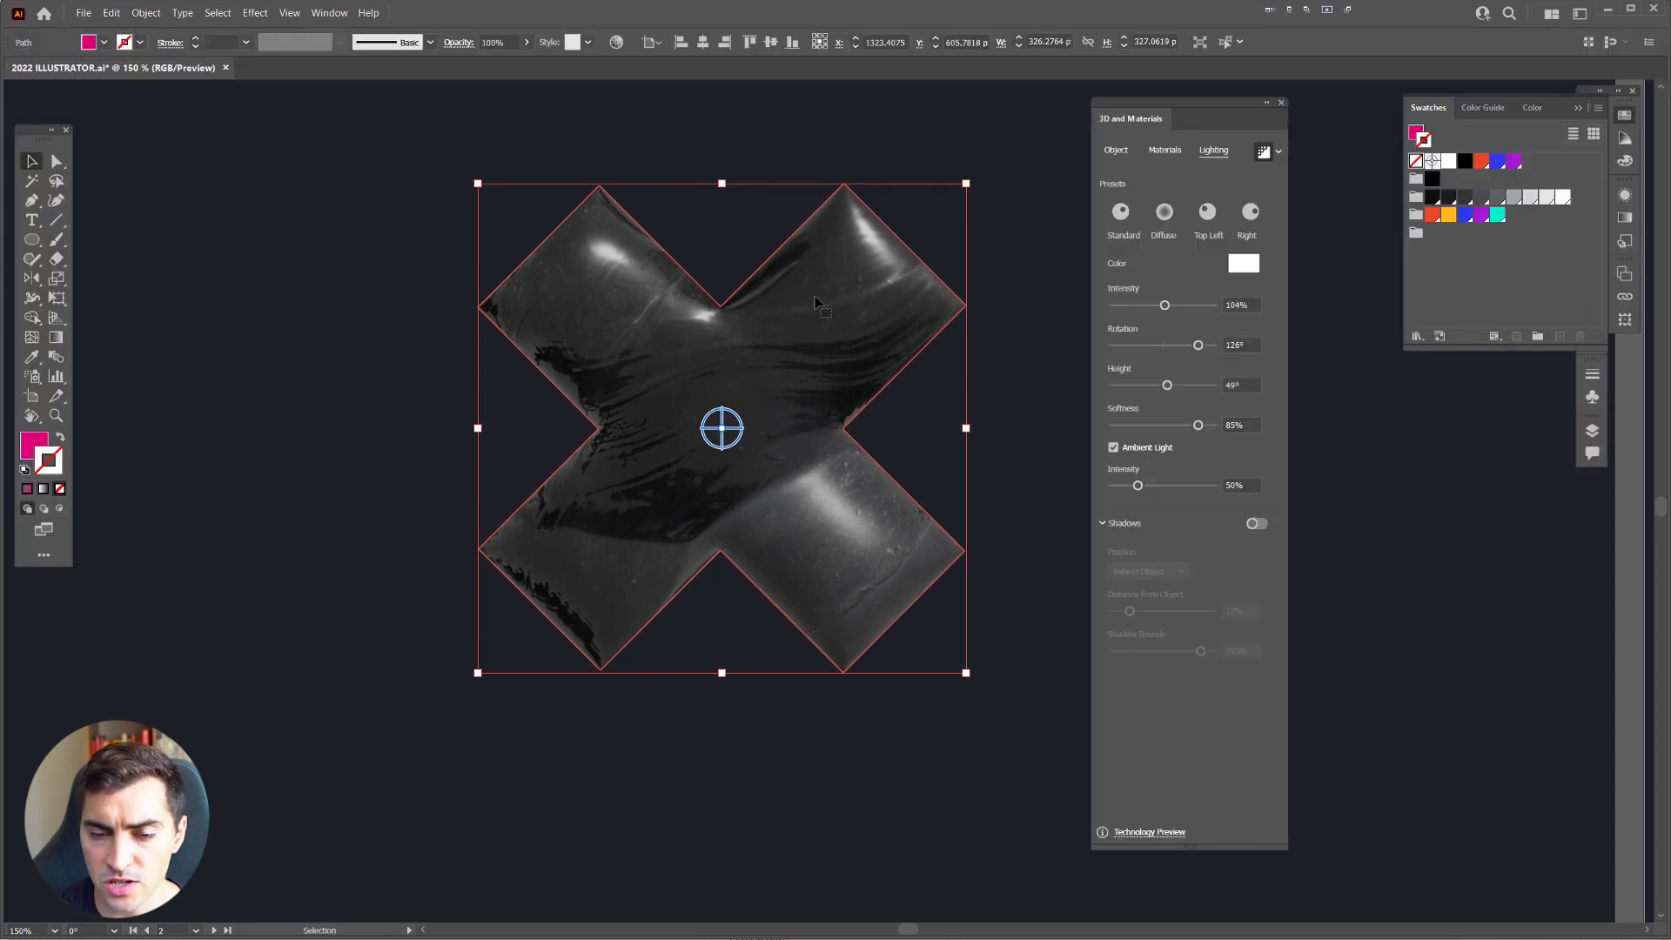
pyautogui.click(1267, 153)
pyautogui.click(1277, 153)
pyautogui.click(1278, 153)
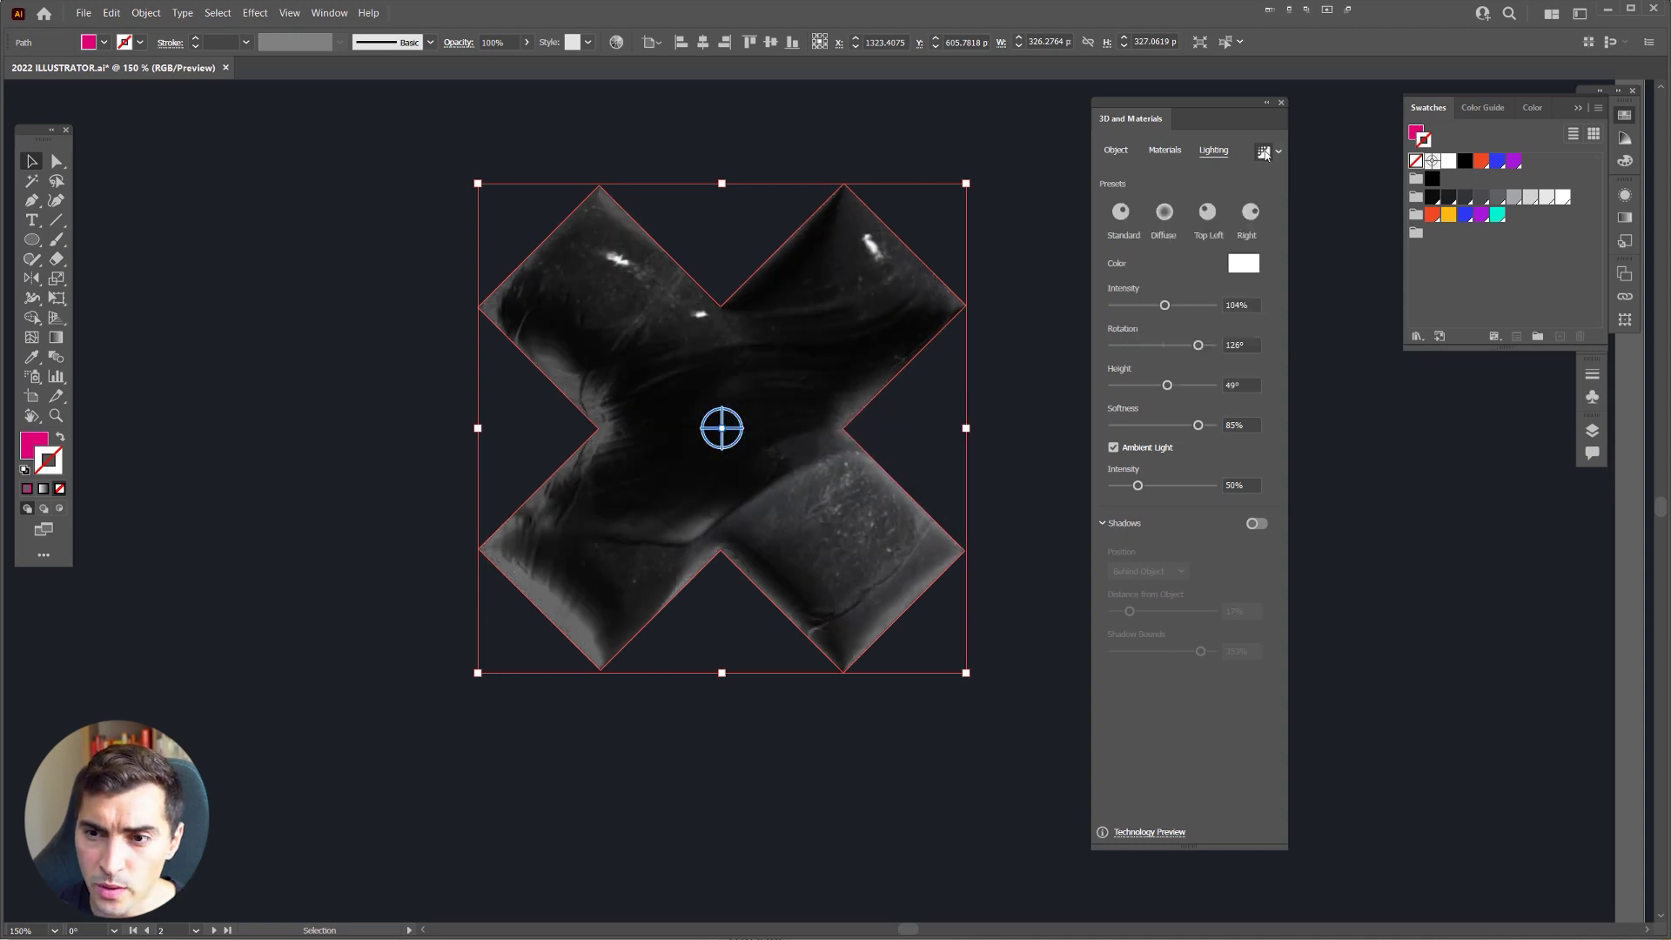
# Step: Apply the crinkled Copper Foil material to the X and wait for the render
pyautogui.click(1163, 154)
pyautogui.scroll(-5, 1188, 280)
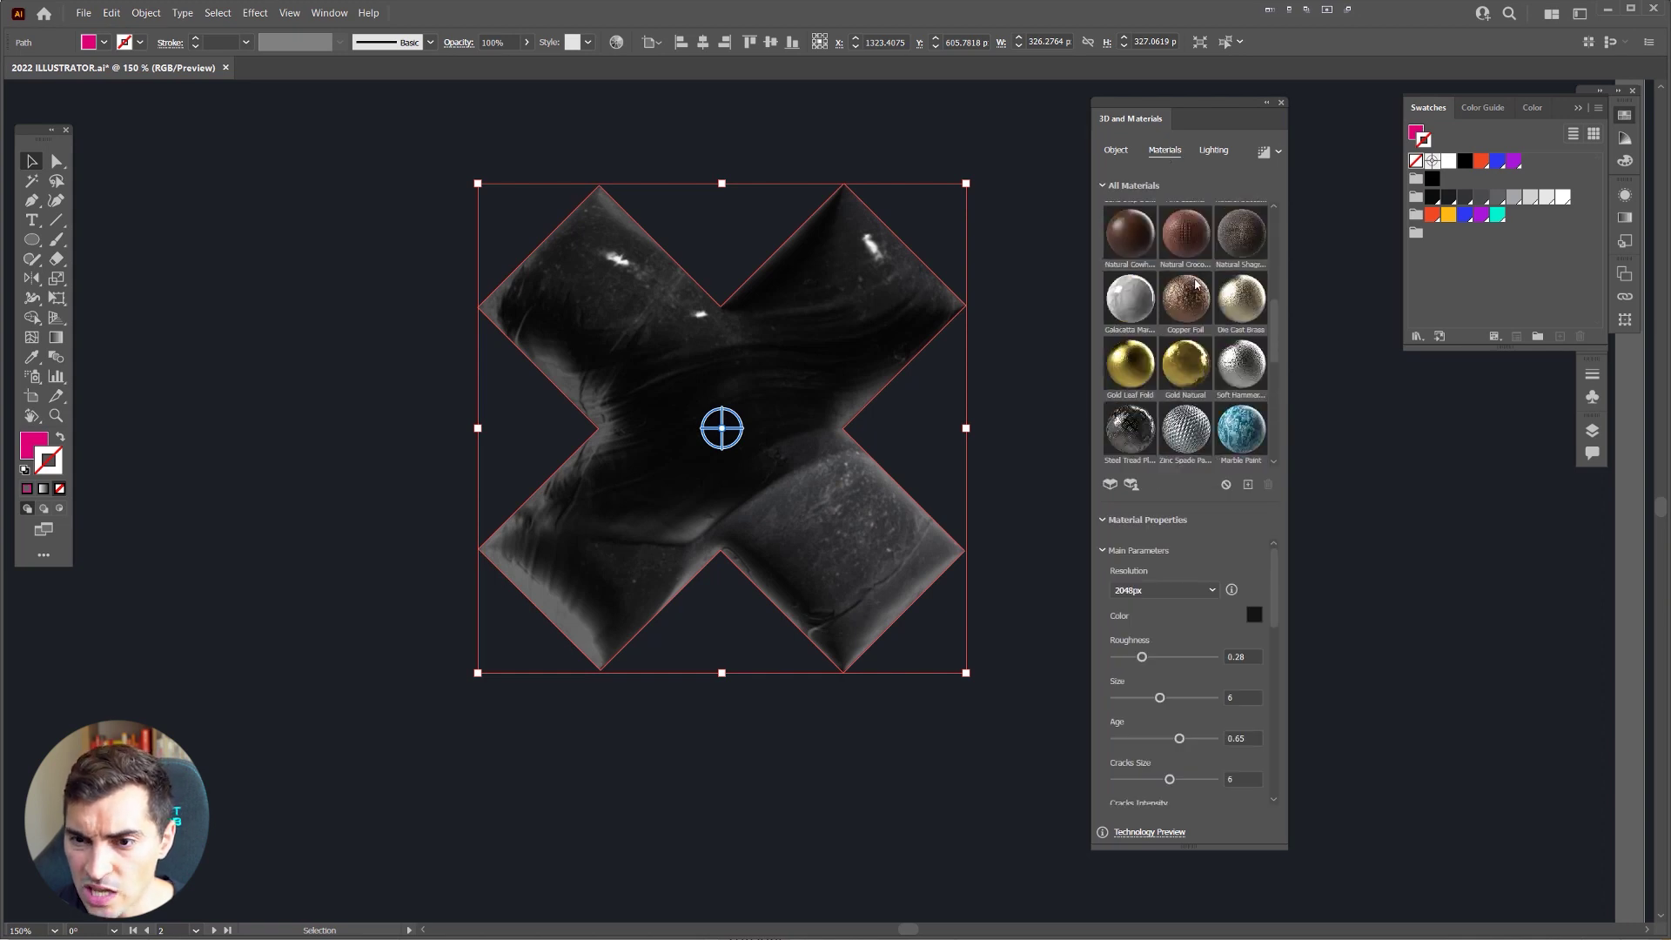
pyautogui.click(1189, 300)
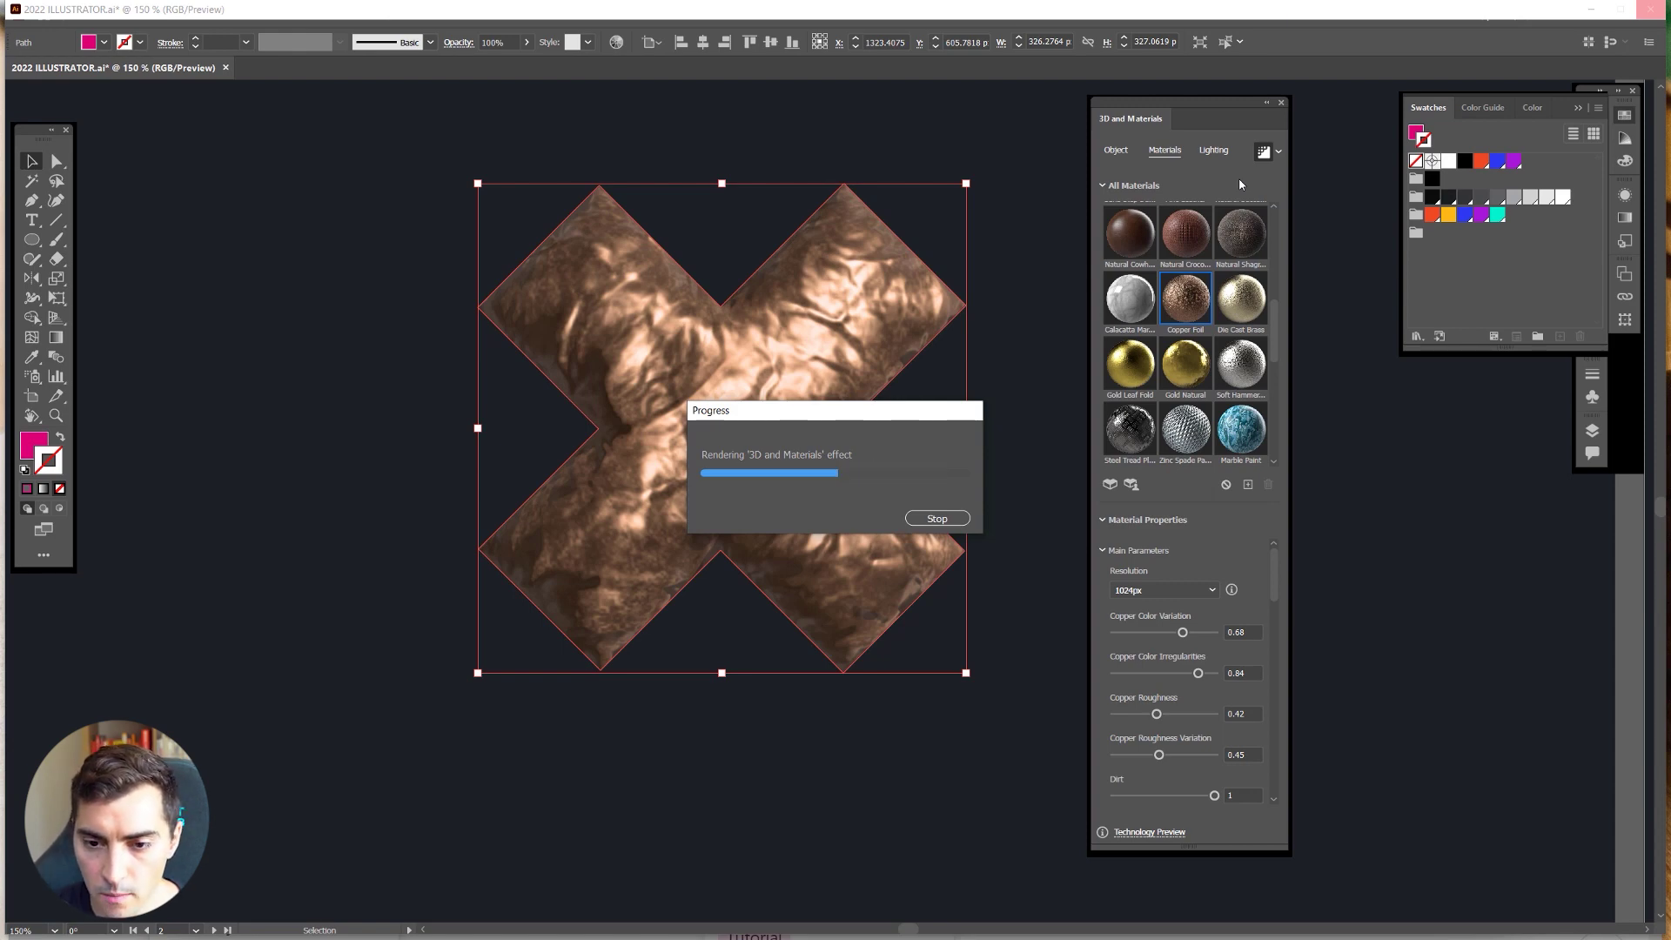
pyautogui.scroll(3, 796, 365)
pyautogui.scroll(-5, 736, 405)
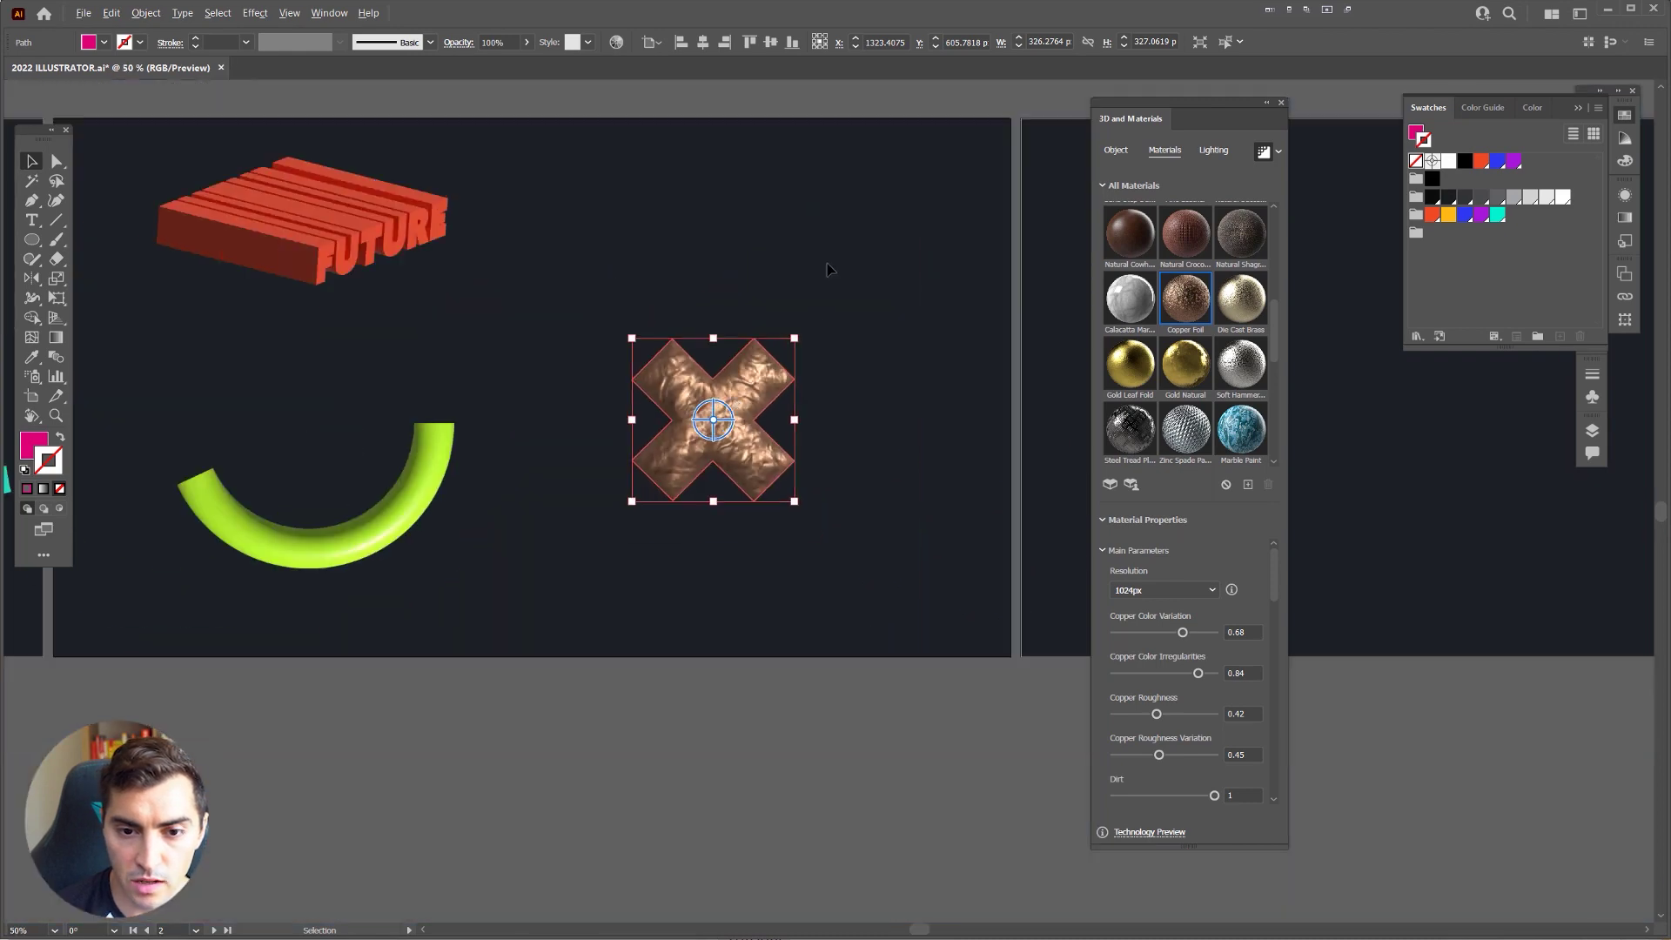
pyautogui.scroll(3, 681, 348)
pyautogui.scroll(2, 600, 549)
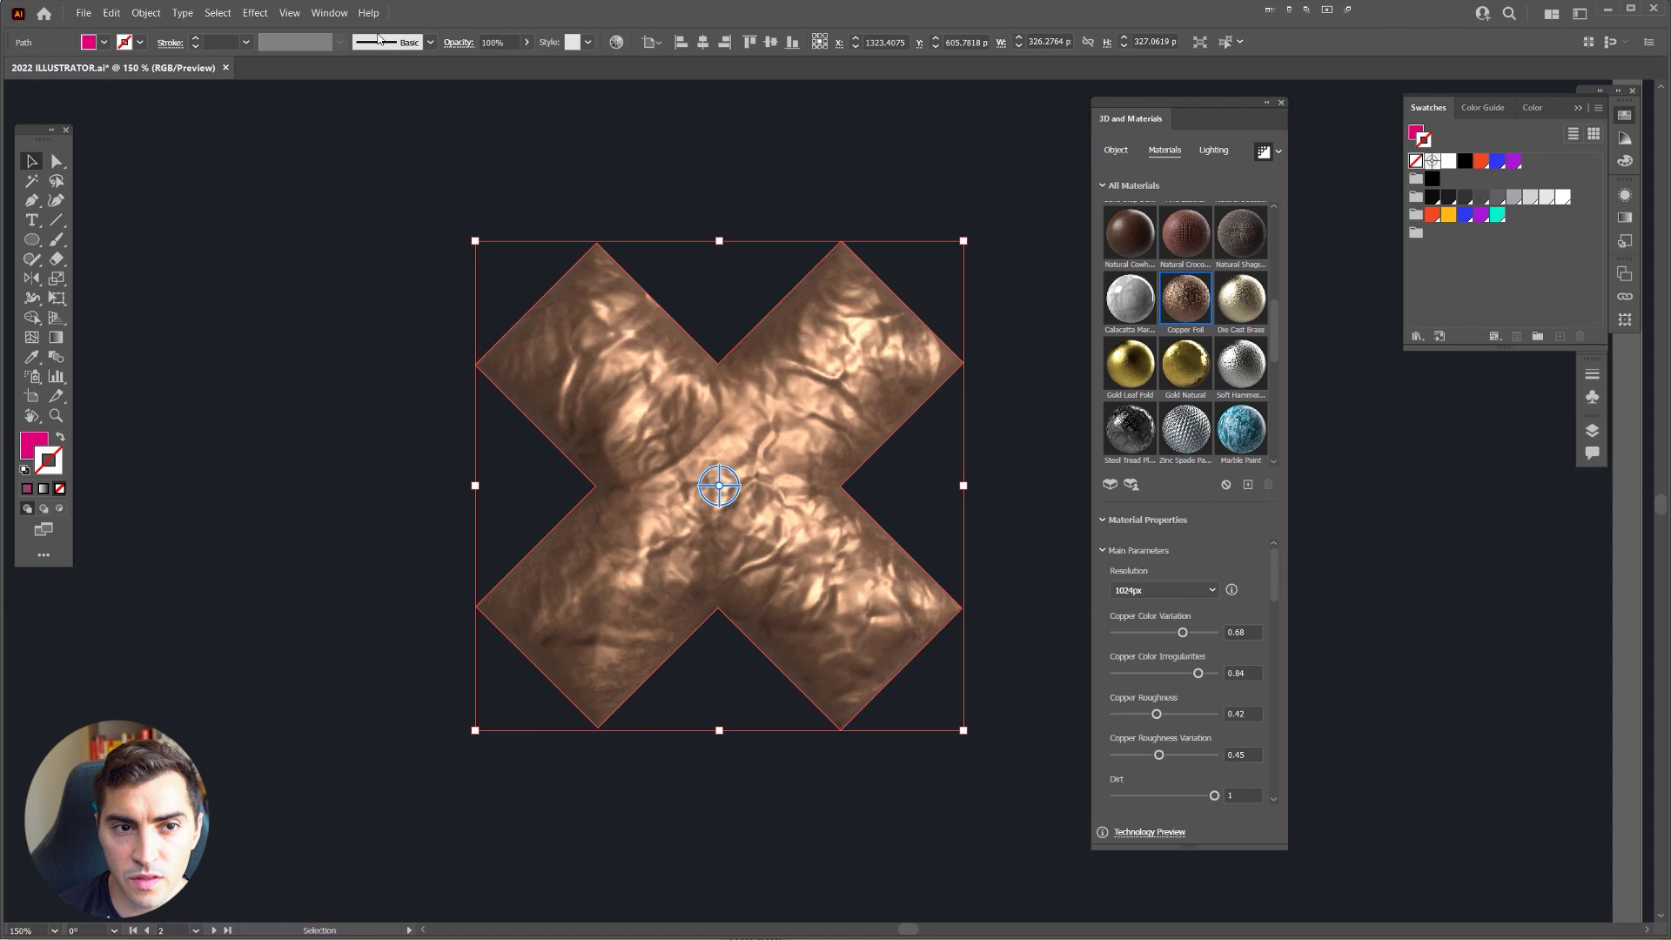
# Step: Check Document Raster Effects Settings and cancel, leaving resolution at Medium (150 ppi)
pyautogui.click(313, 15)
pyautogui.moveTo(266, 17)
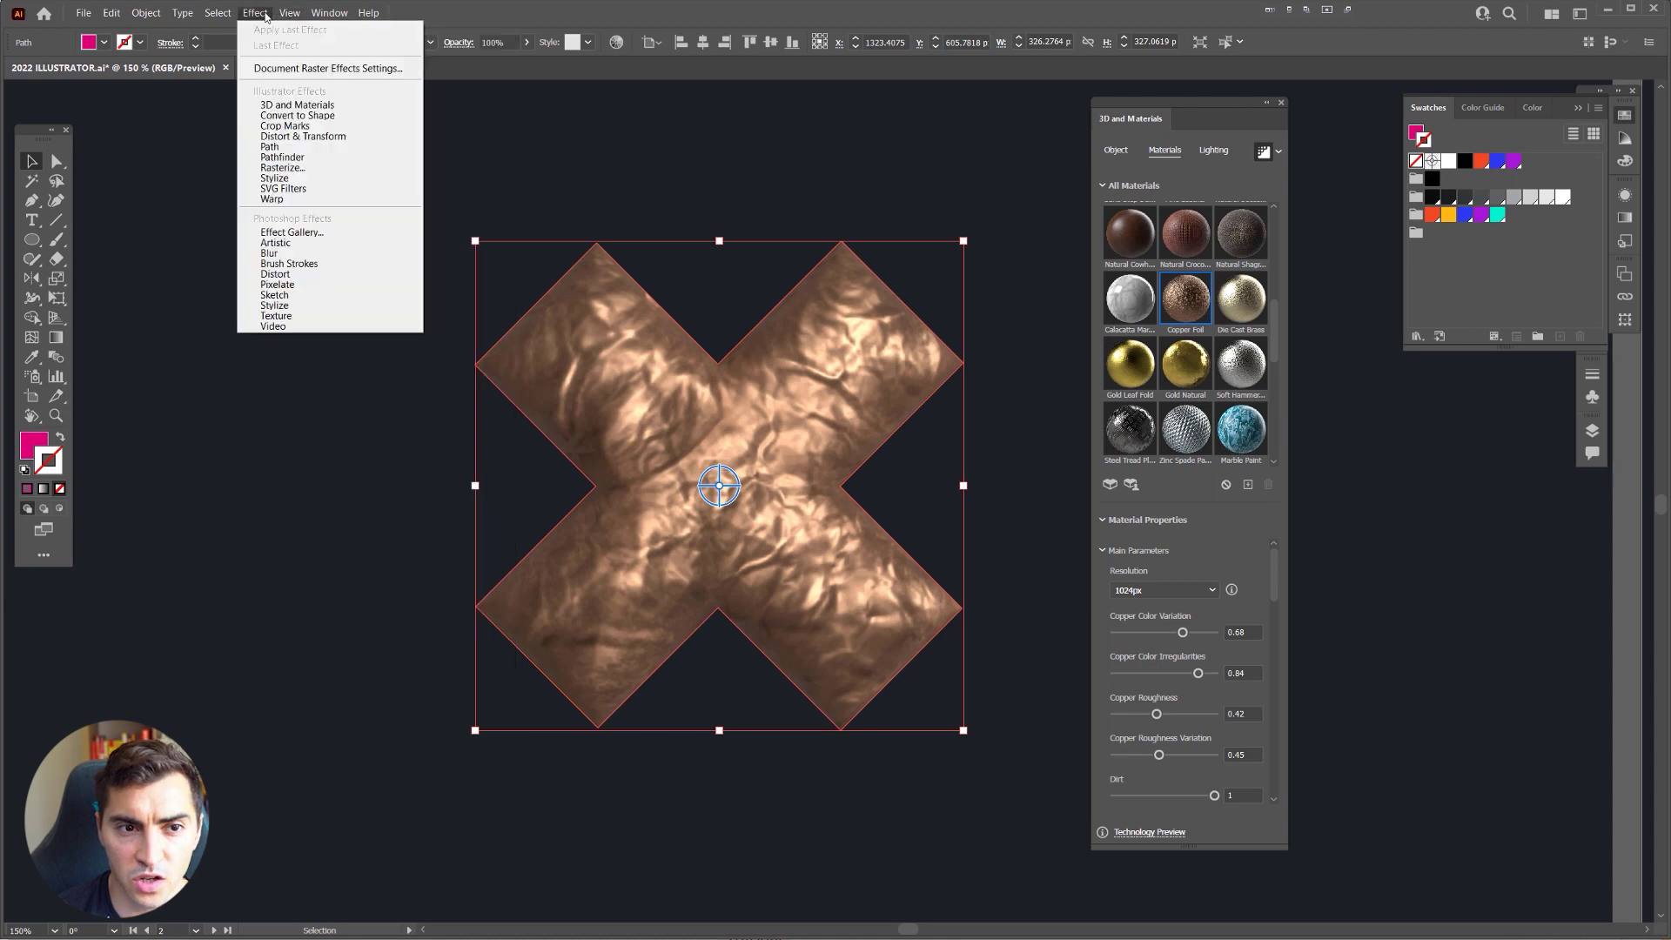
pyautogui.click(290, 73)
pyautogui.moveTo(1143, 444); pyautogui.dragTo(733, 364)
pyautogui.click(783, 415)
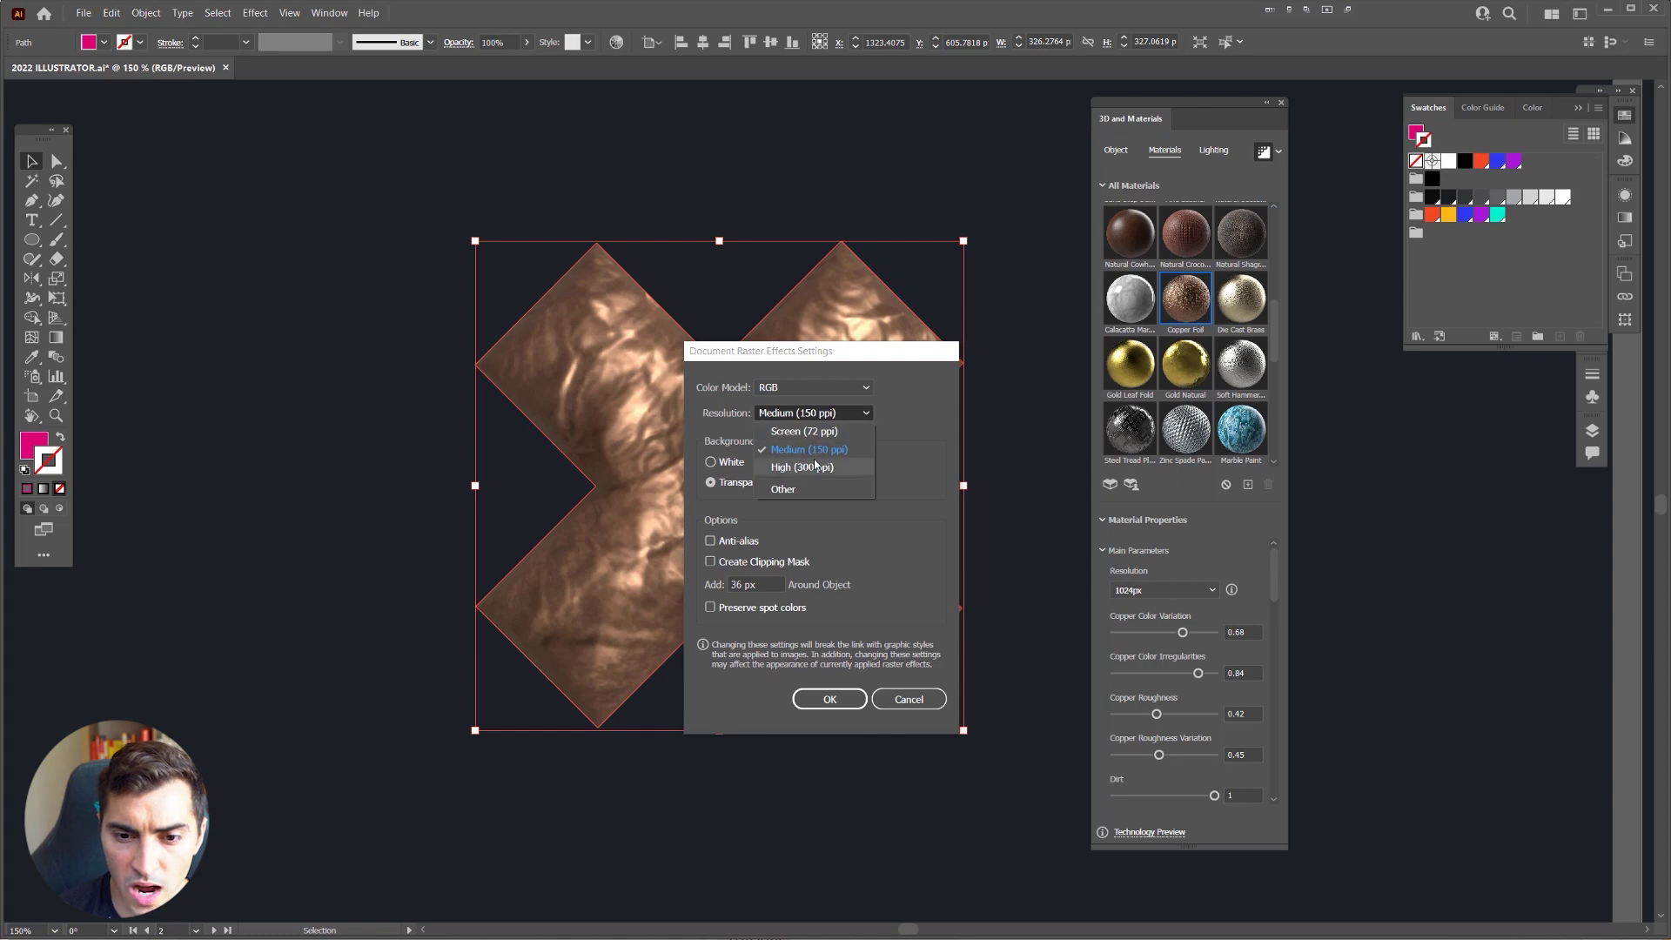
pyautogui.click(1015, 571)
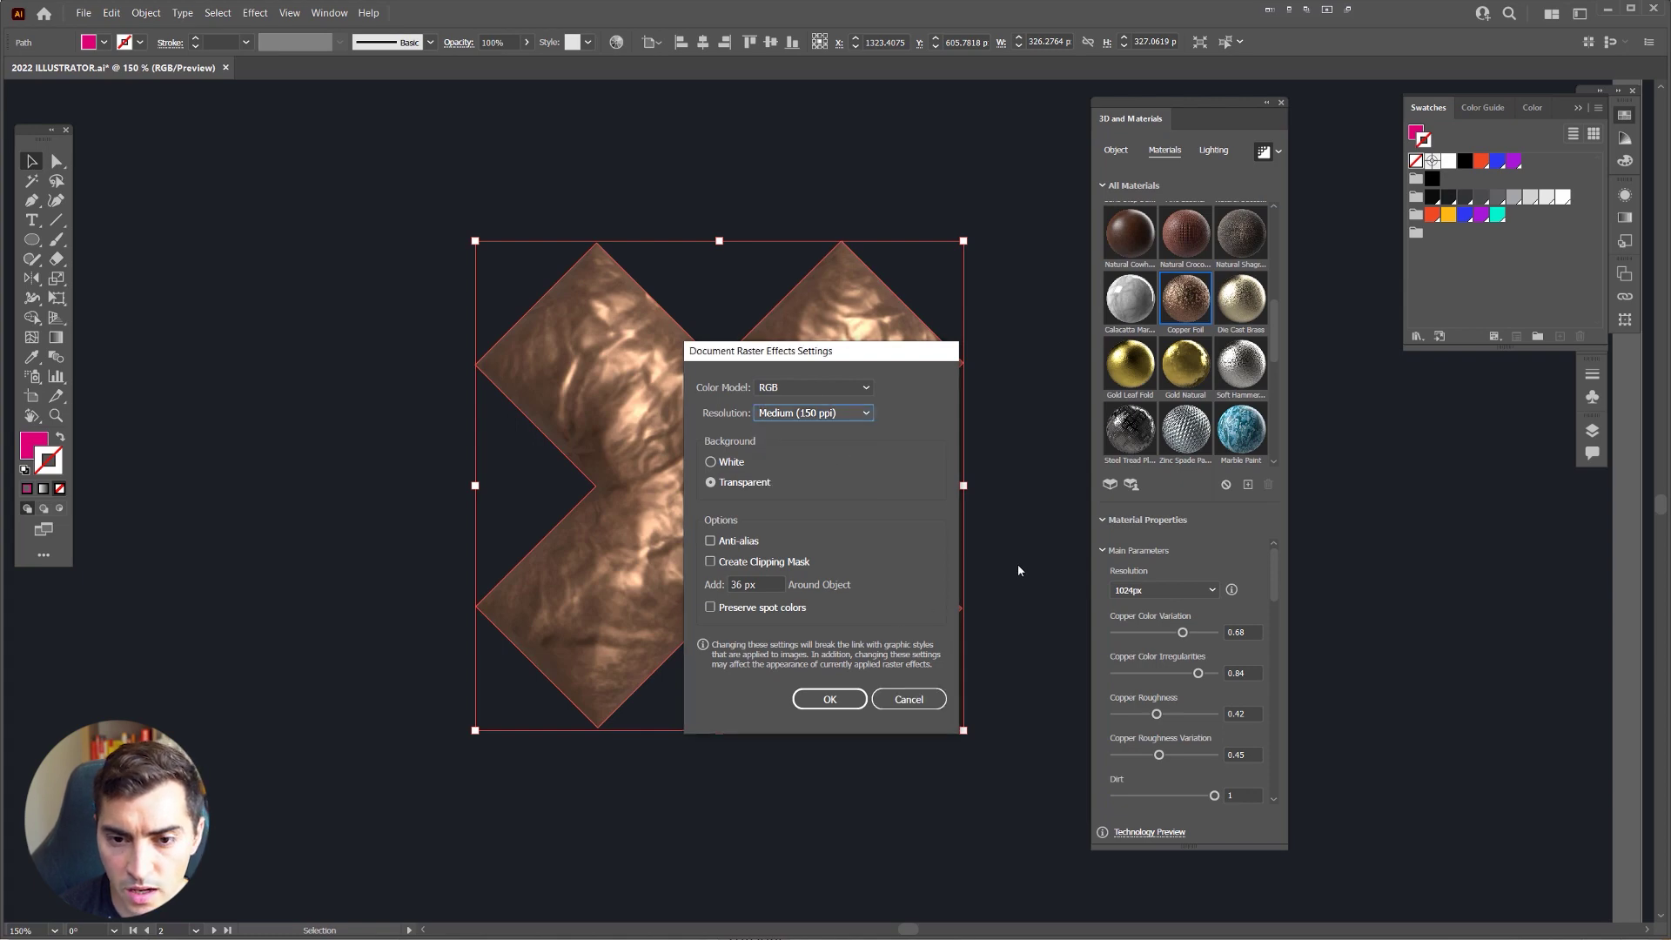
pyautogui.click(908, 700)
# Step: Fit the artboard, deselect the copper X and settle the zoom at 66.67%
pyautogui.hotkey('ctrl', '0')
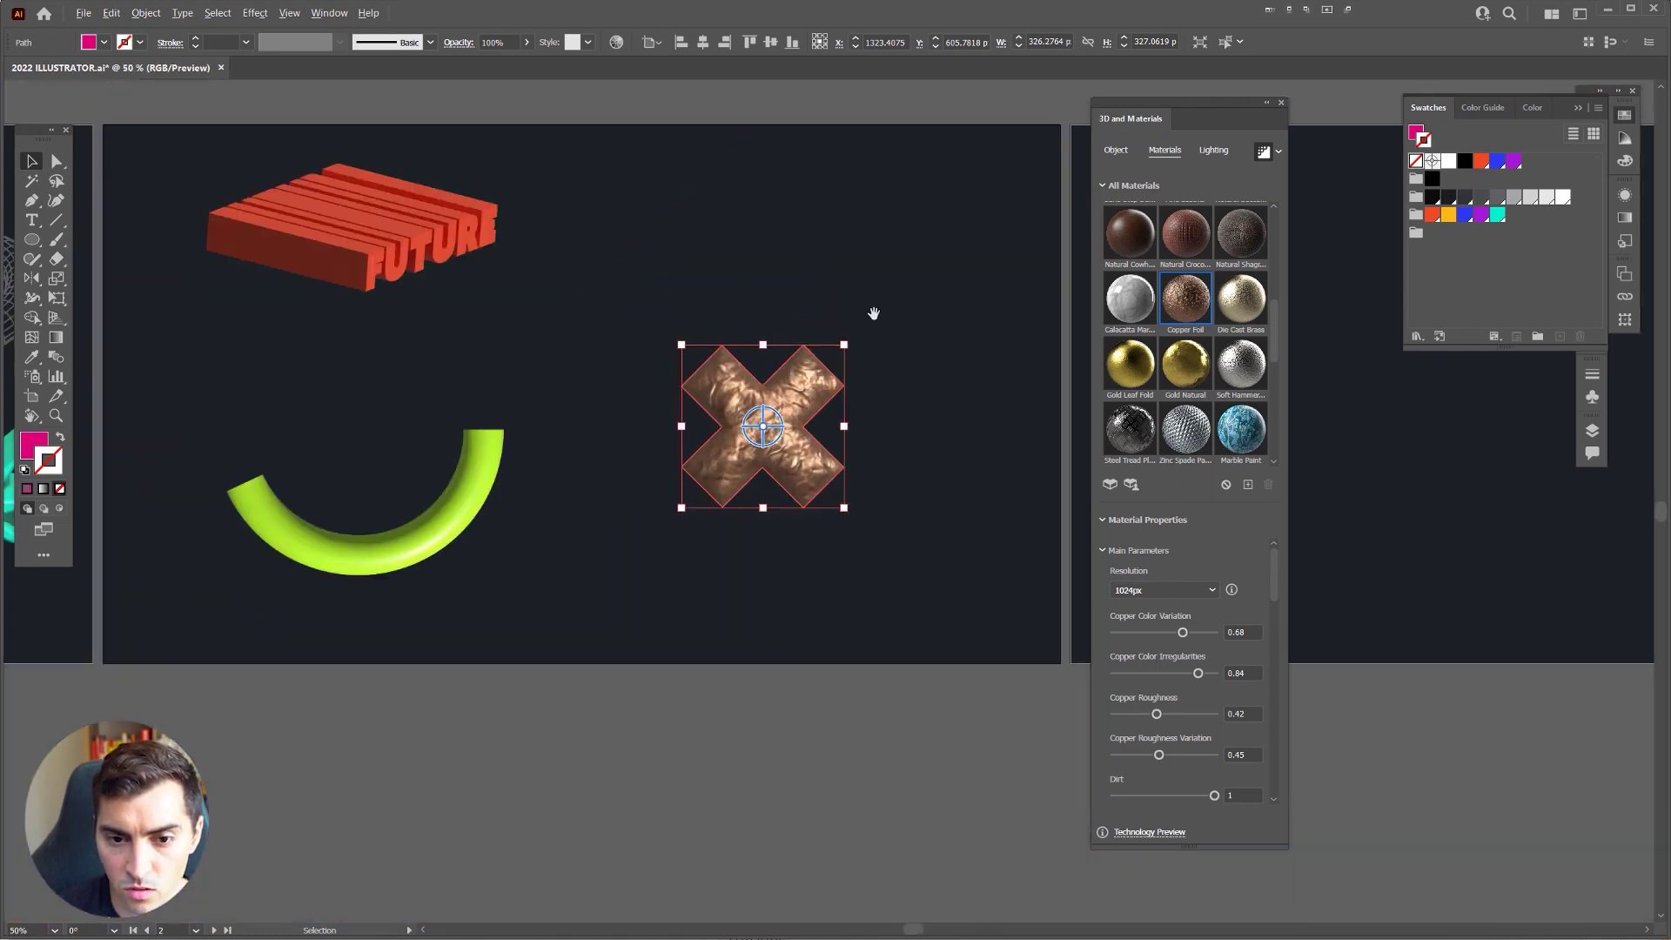
pyautogui.press('Tab')
pyautogui.hotkey('ctrl', '-')
pyautogui.hotkey('ctrl', 'shift', 'a')
pyautogui.hotkey('ctrl', '+')
pyautogui.hotkey('ctrl', '+')
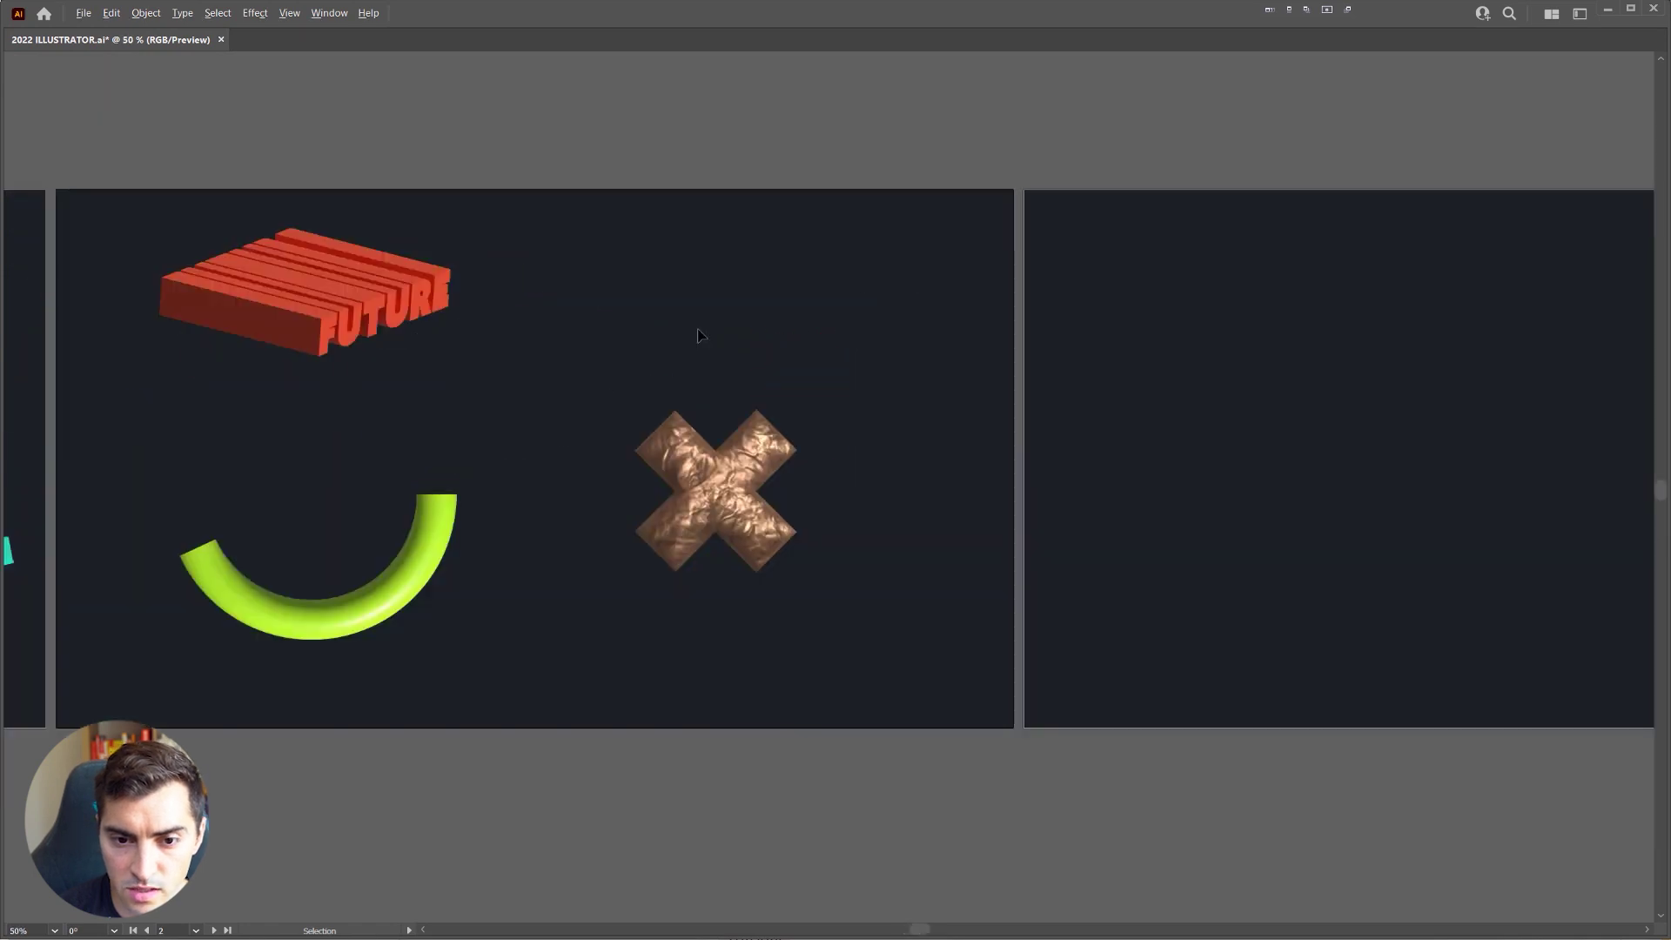
pyautogui.hotkey('ctrl', '+')
pyautogui.hotkey('ctrl', '+')
pyautogui.hotkey('ctrl', '-')
pyautogui.press('Tab')
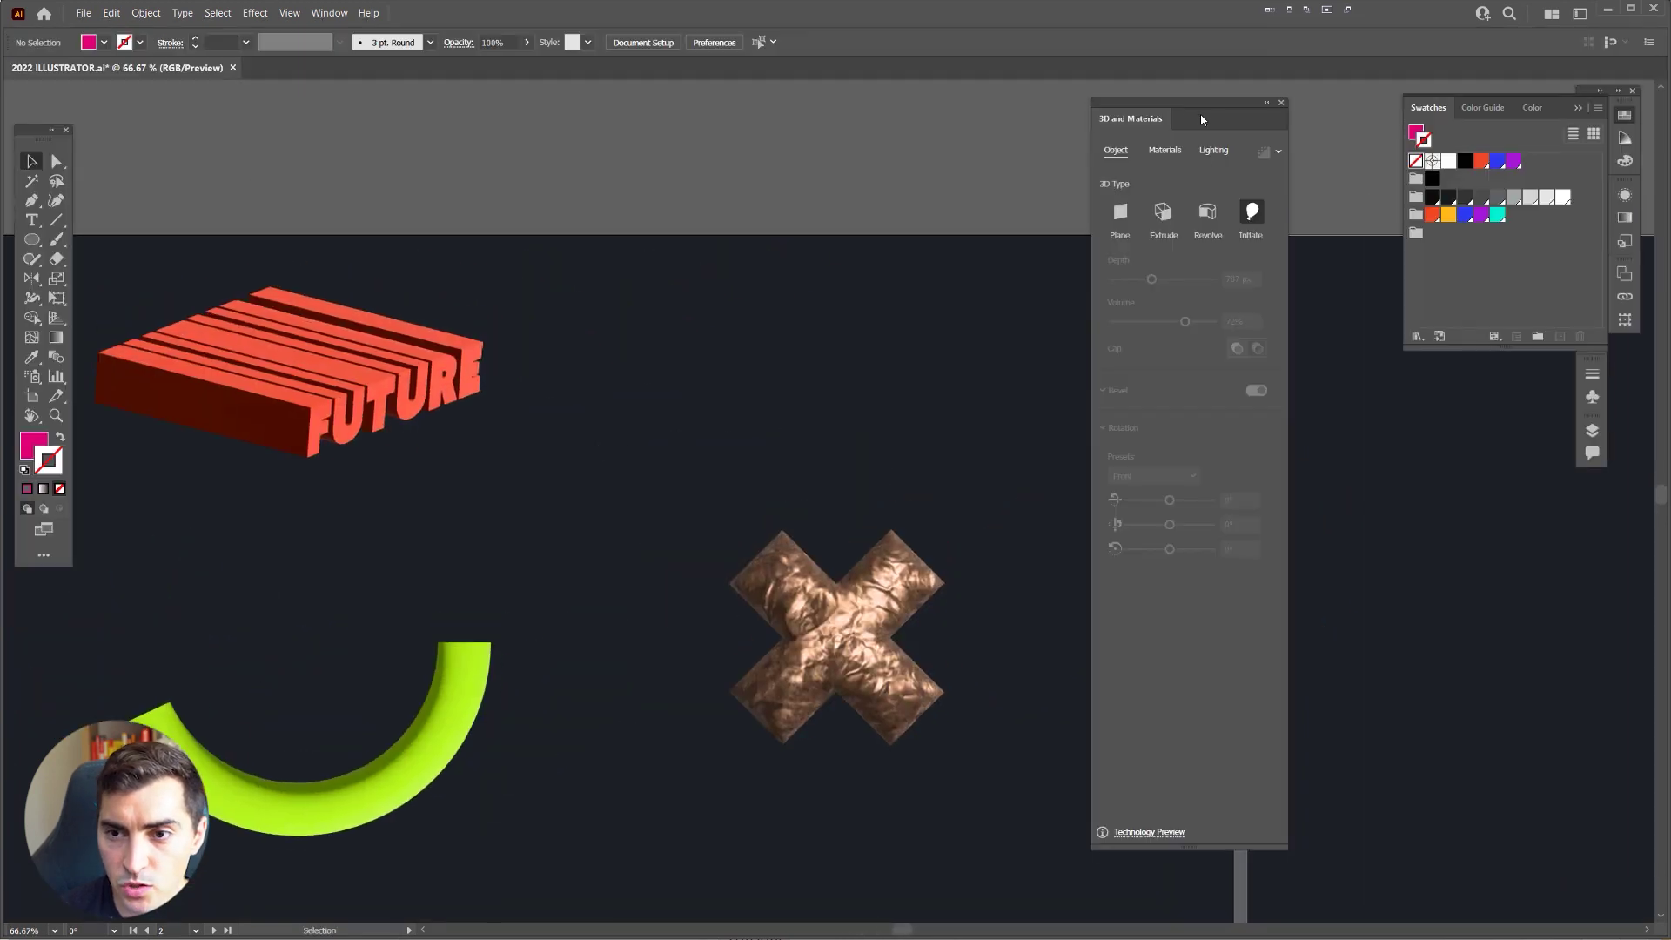
# Step: Place Google PixelBook Mockup as a linked image on the empty dark artboard
pyautogui.click(1282, 103)
pyautogui.moveTo(1063, 310); pyautogui.dragTo(891, 377)
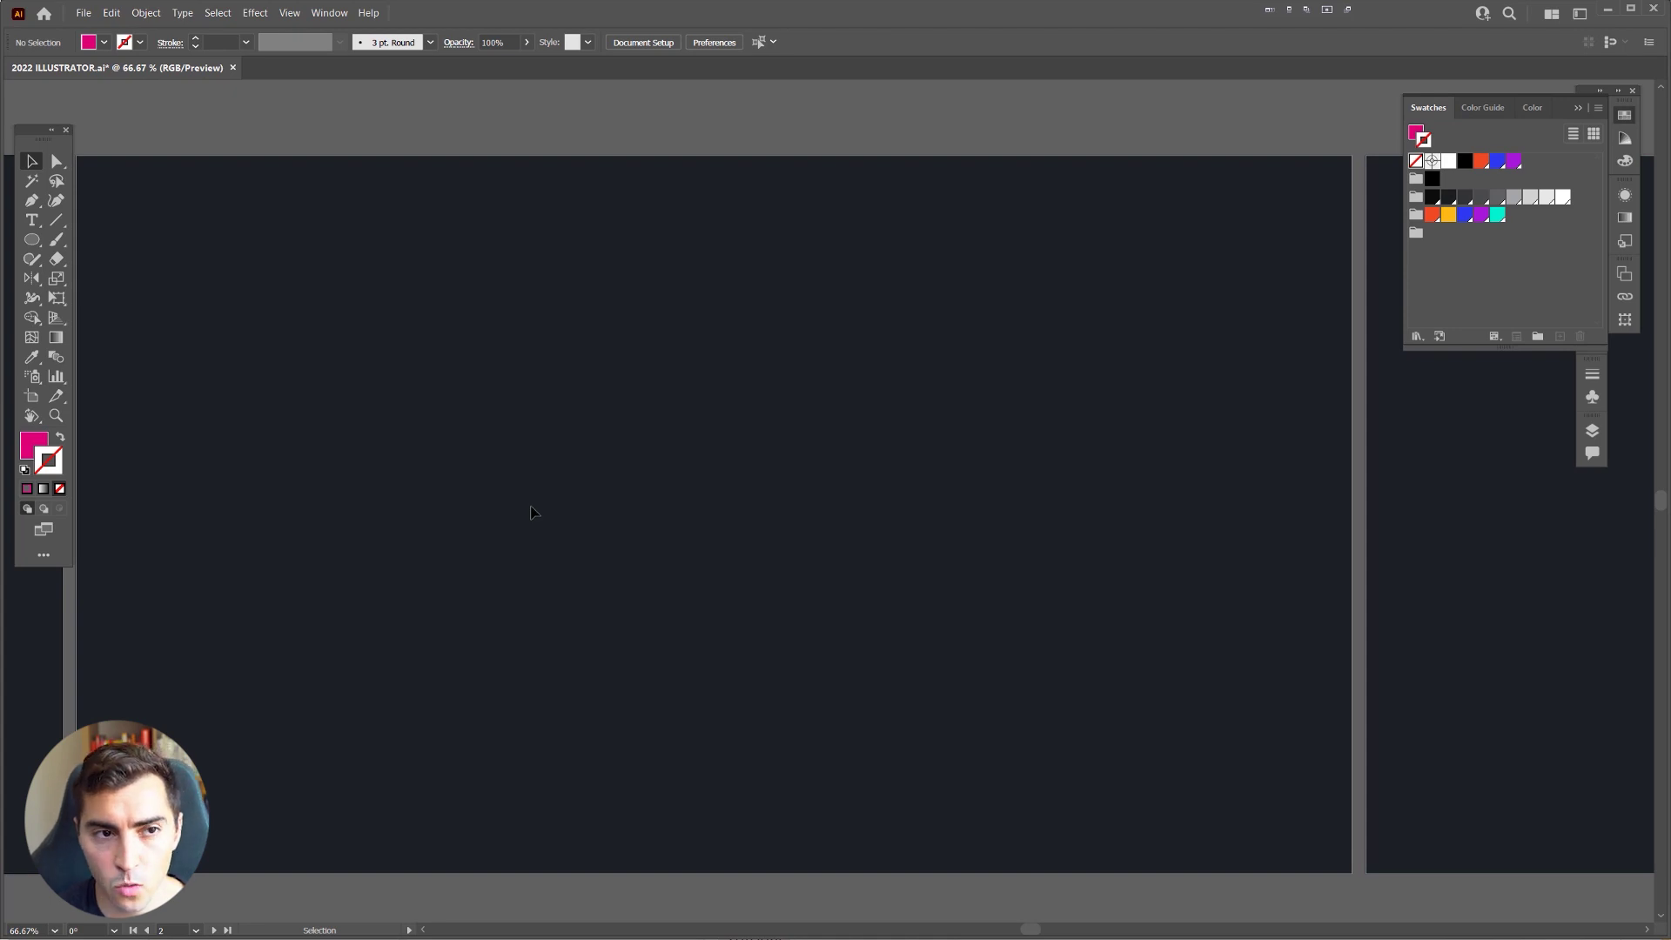
pyautogui.click(83, 13)
pyautogui.click(205, 258)
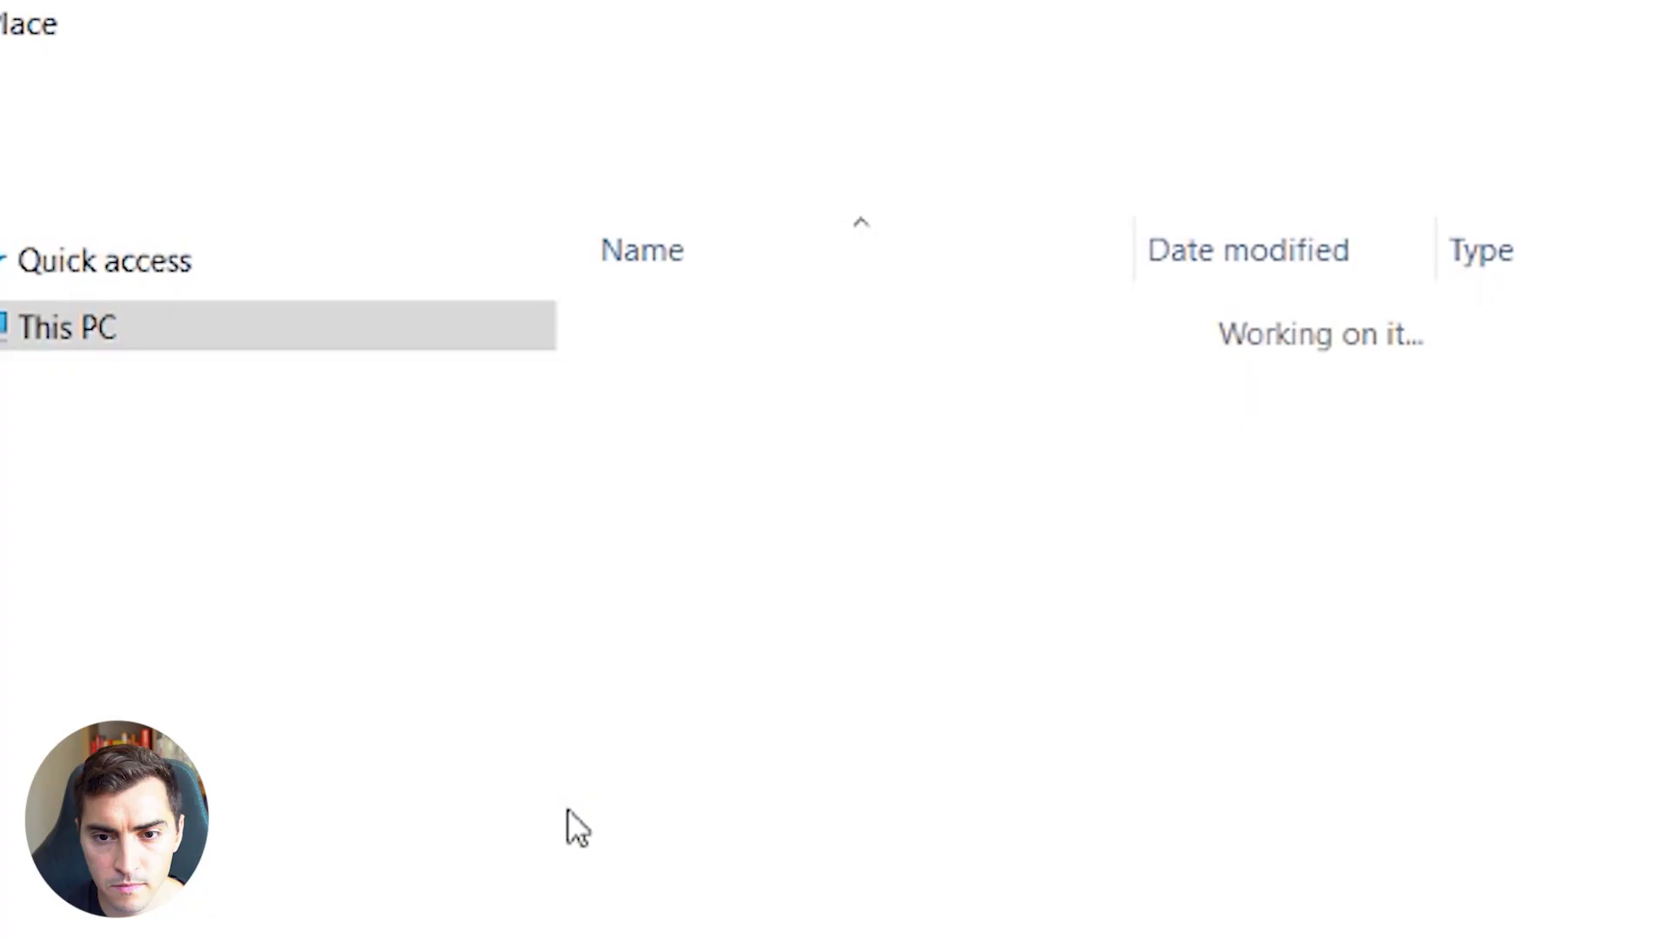
pyautogui.click(949, 364)
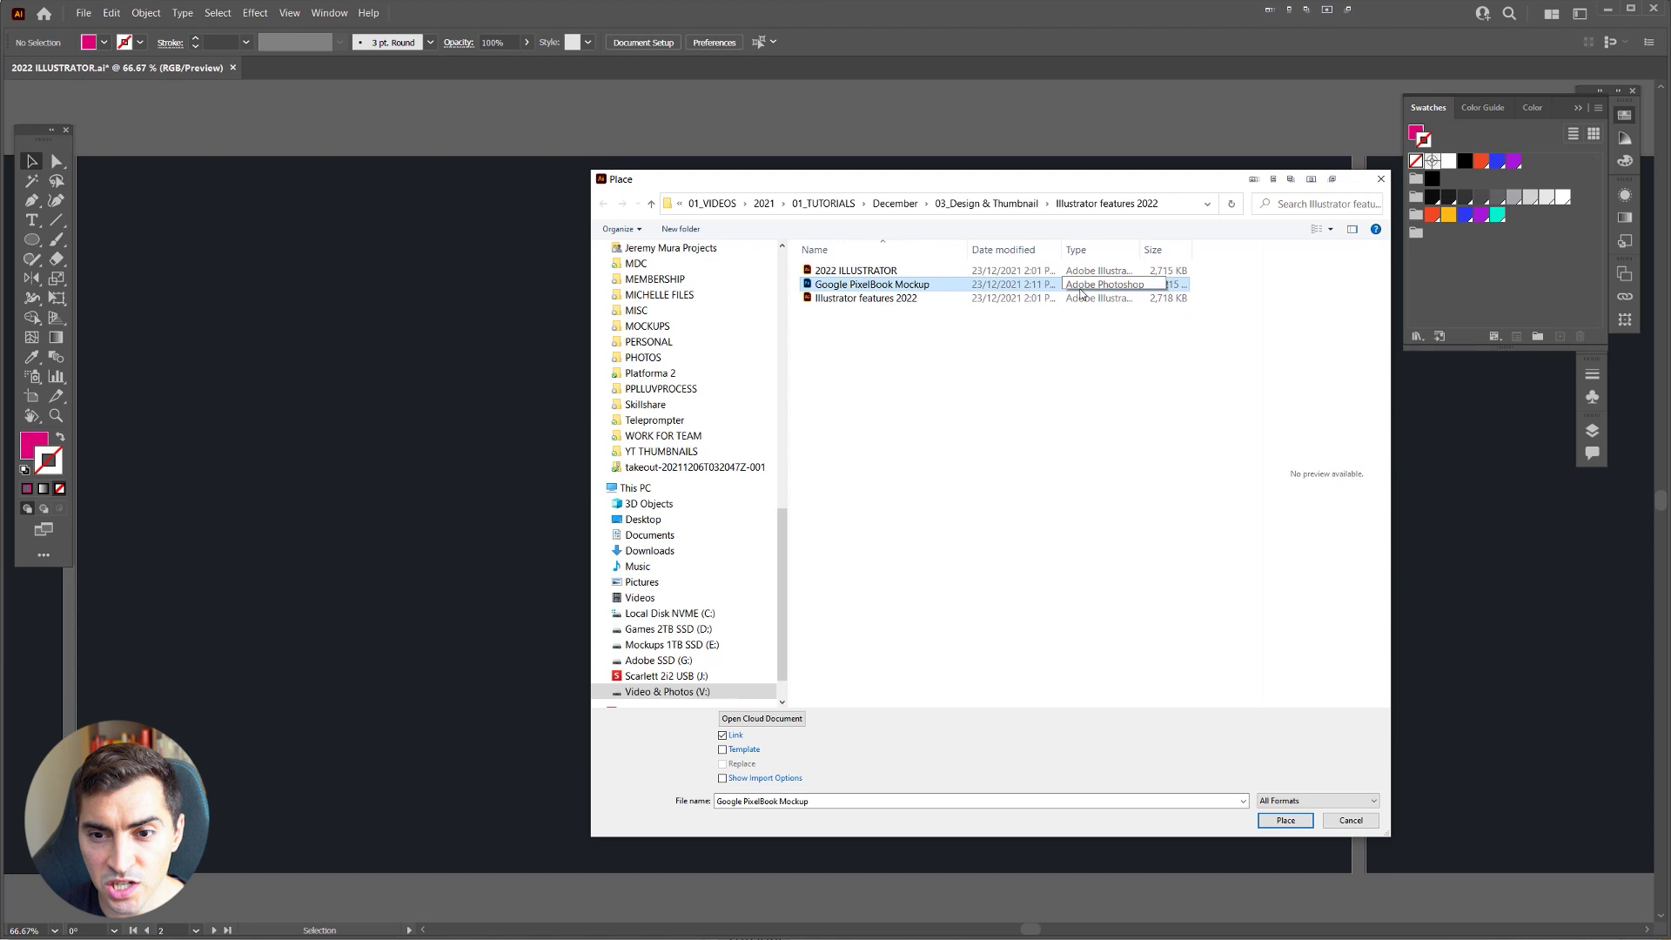
pyautogui.doubleClick(892, 285)
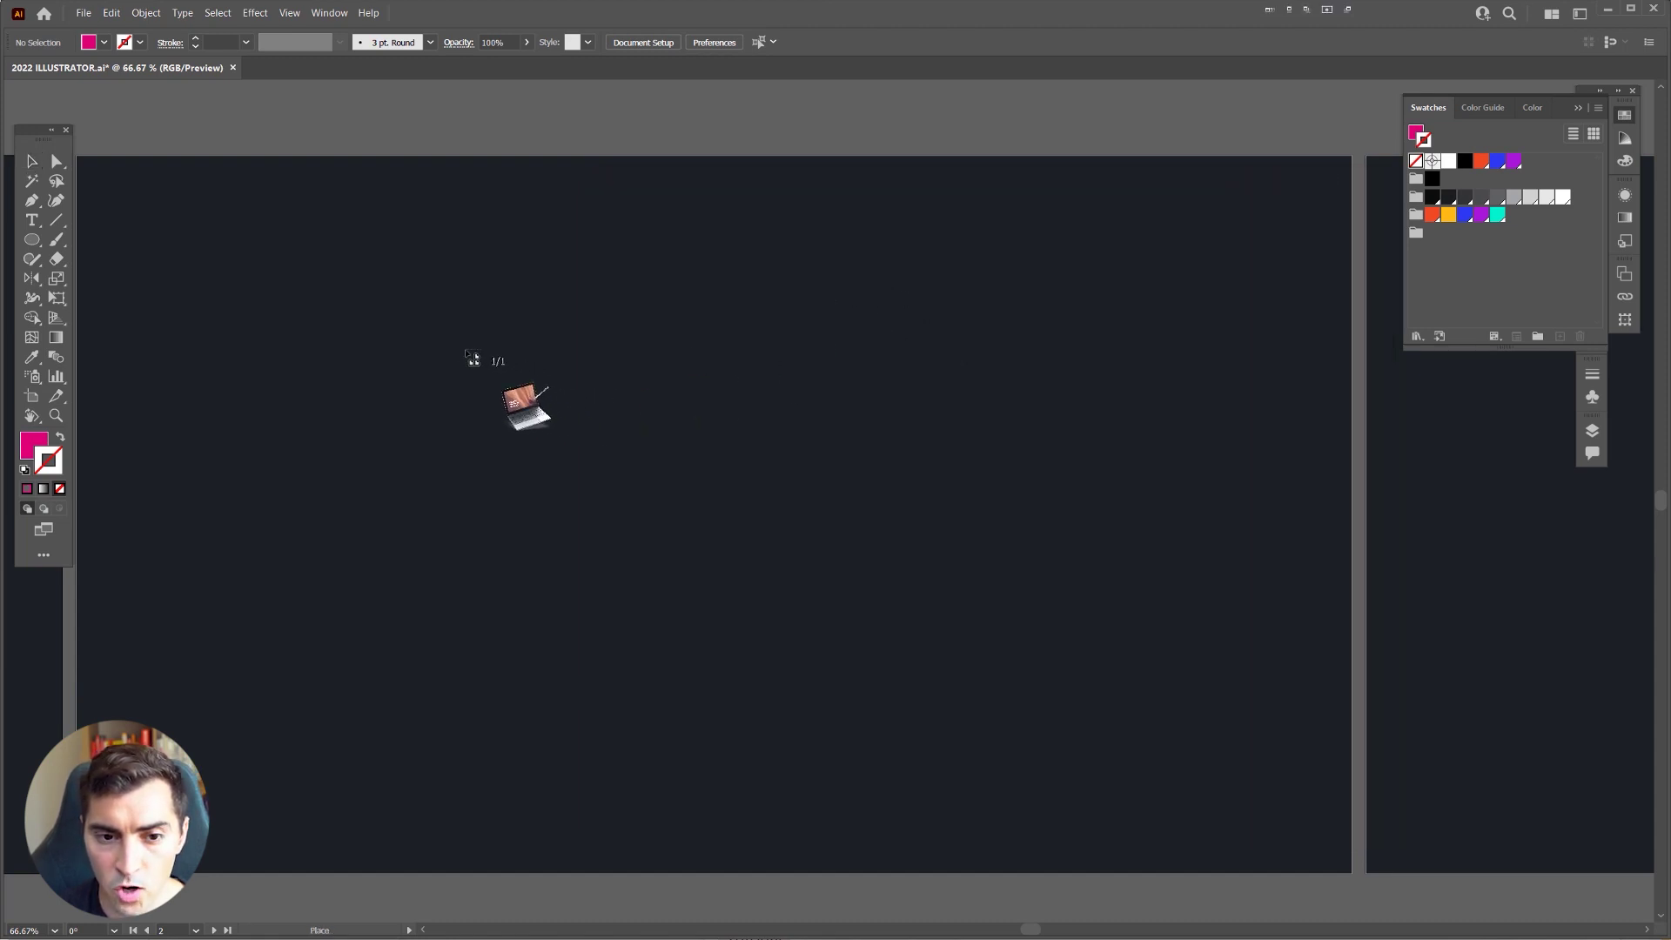
pyautogui.moveTo(319, 273); pyautogui.dragTo(843, 738)
pyautogui.moveTo(642, 550); pyautogui.dragTo(722, 550)
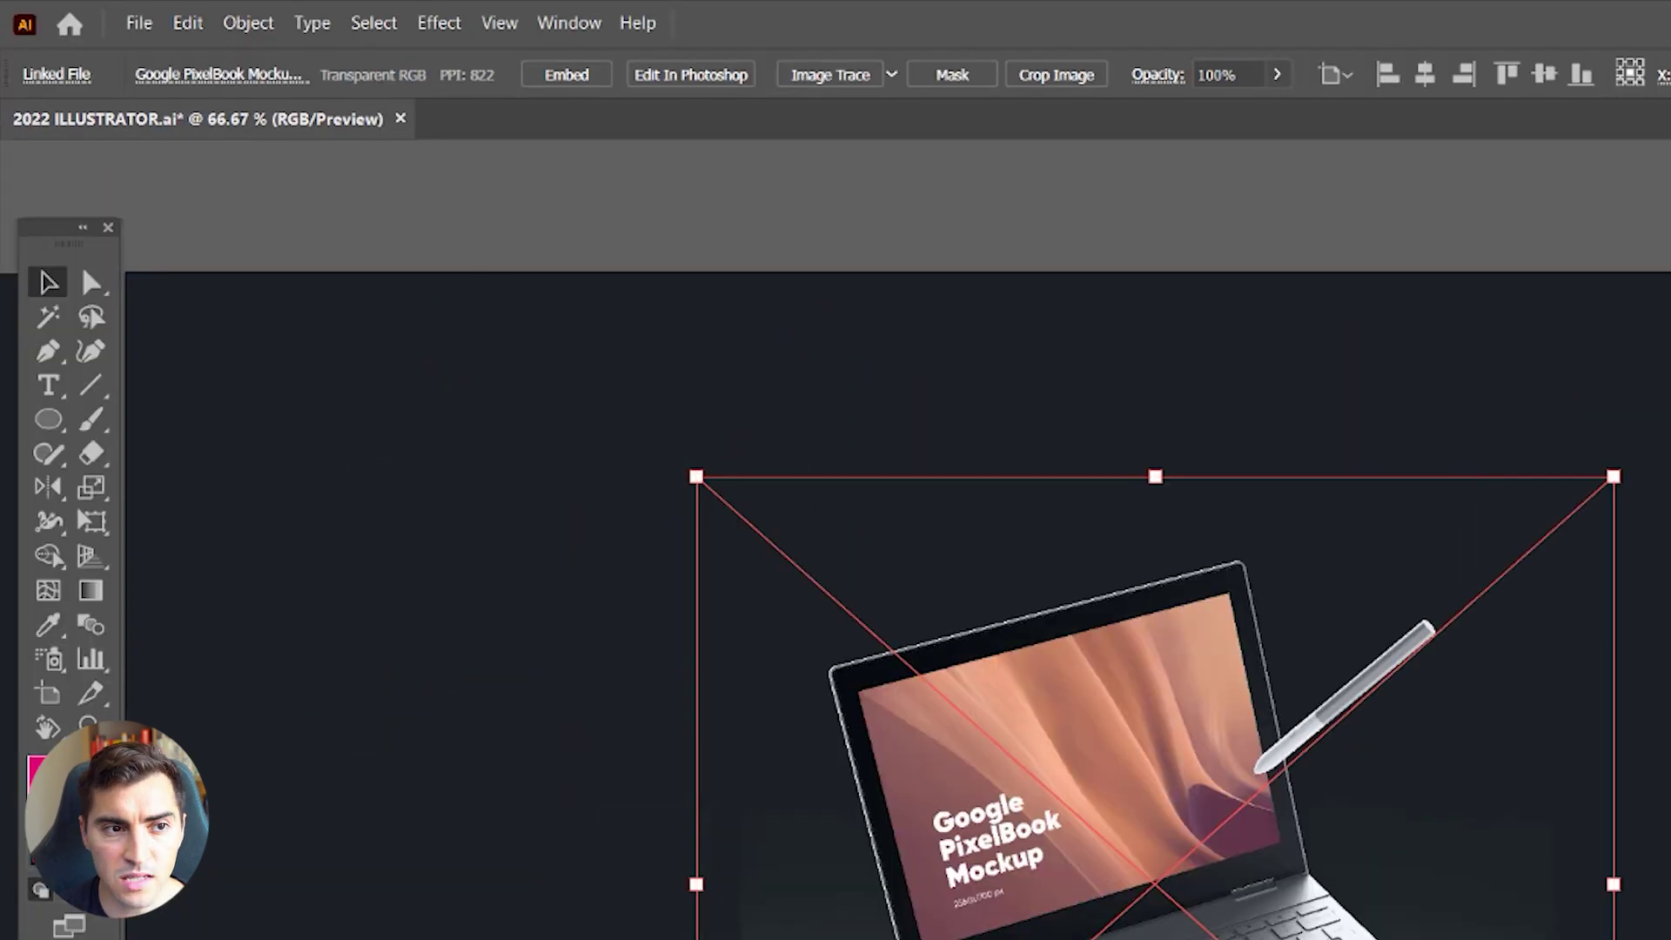
# Step: Review the link details of the placed mockup image
pyautogui.click(33, 45)
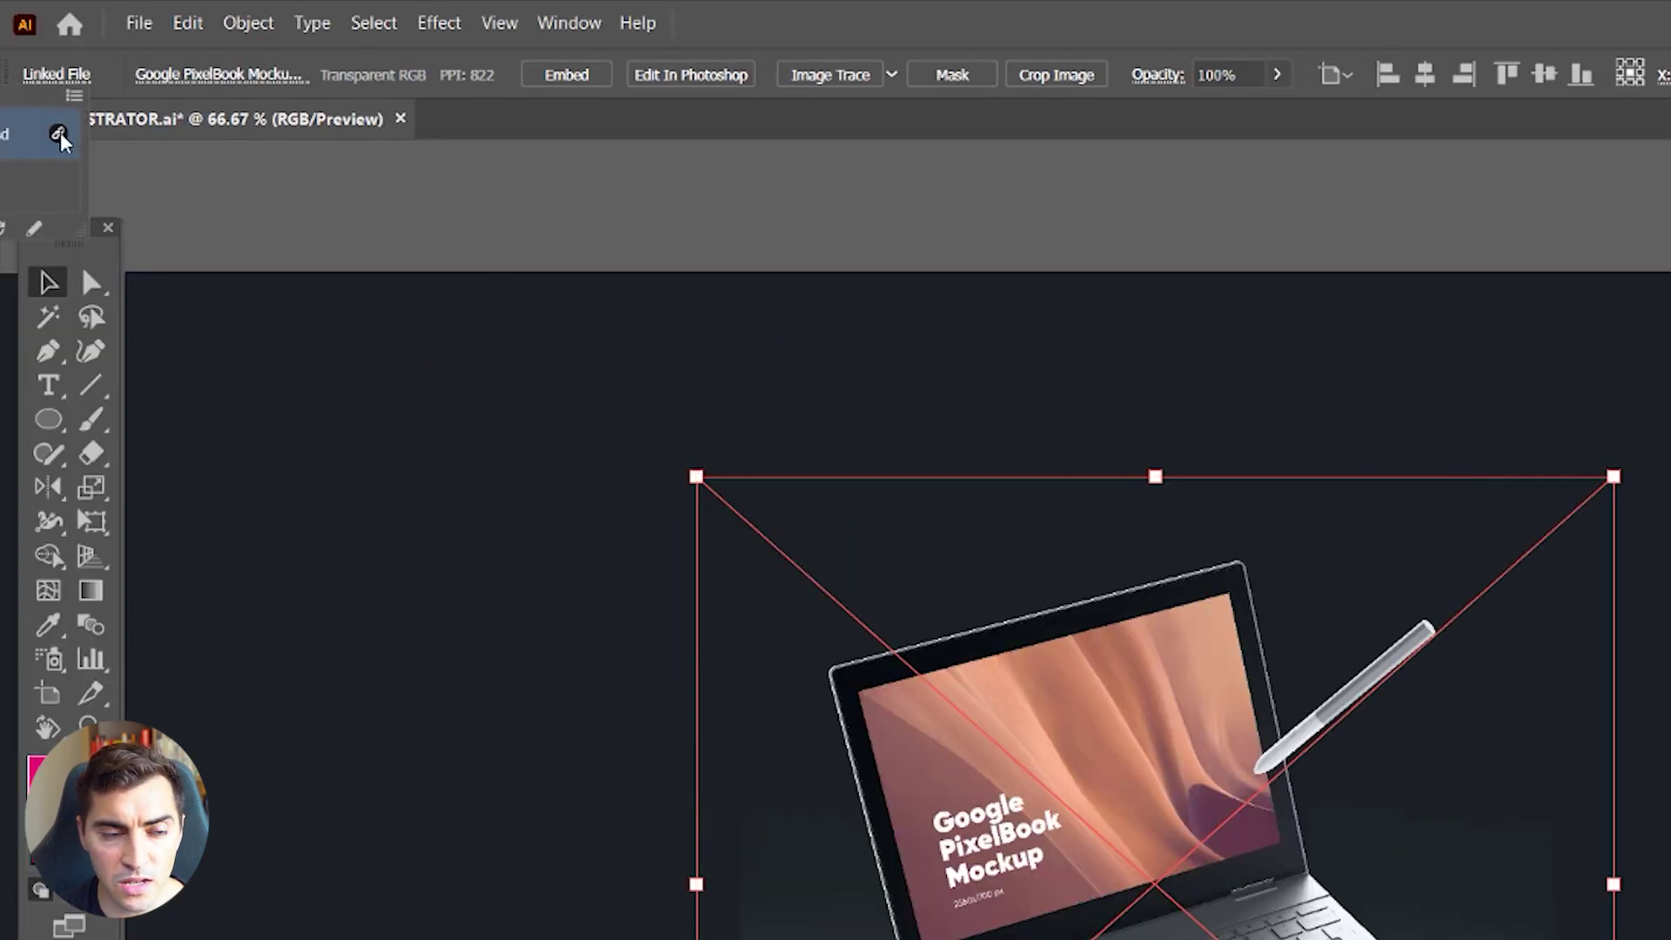
pyautogui.click(74, 95)
pyautogui.press('Escape')
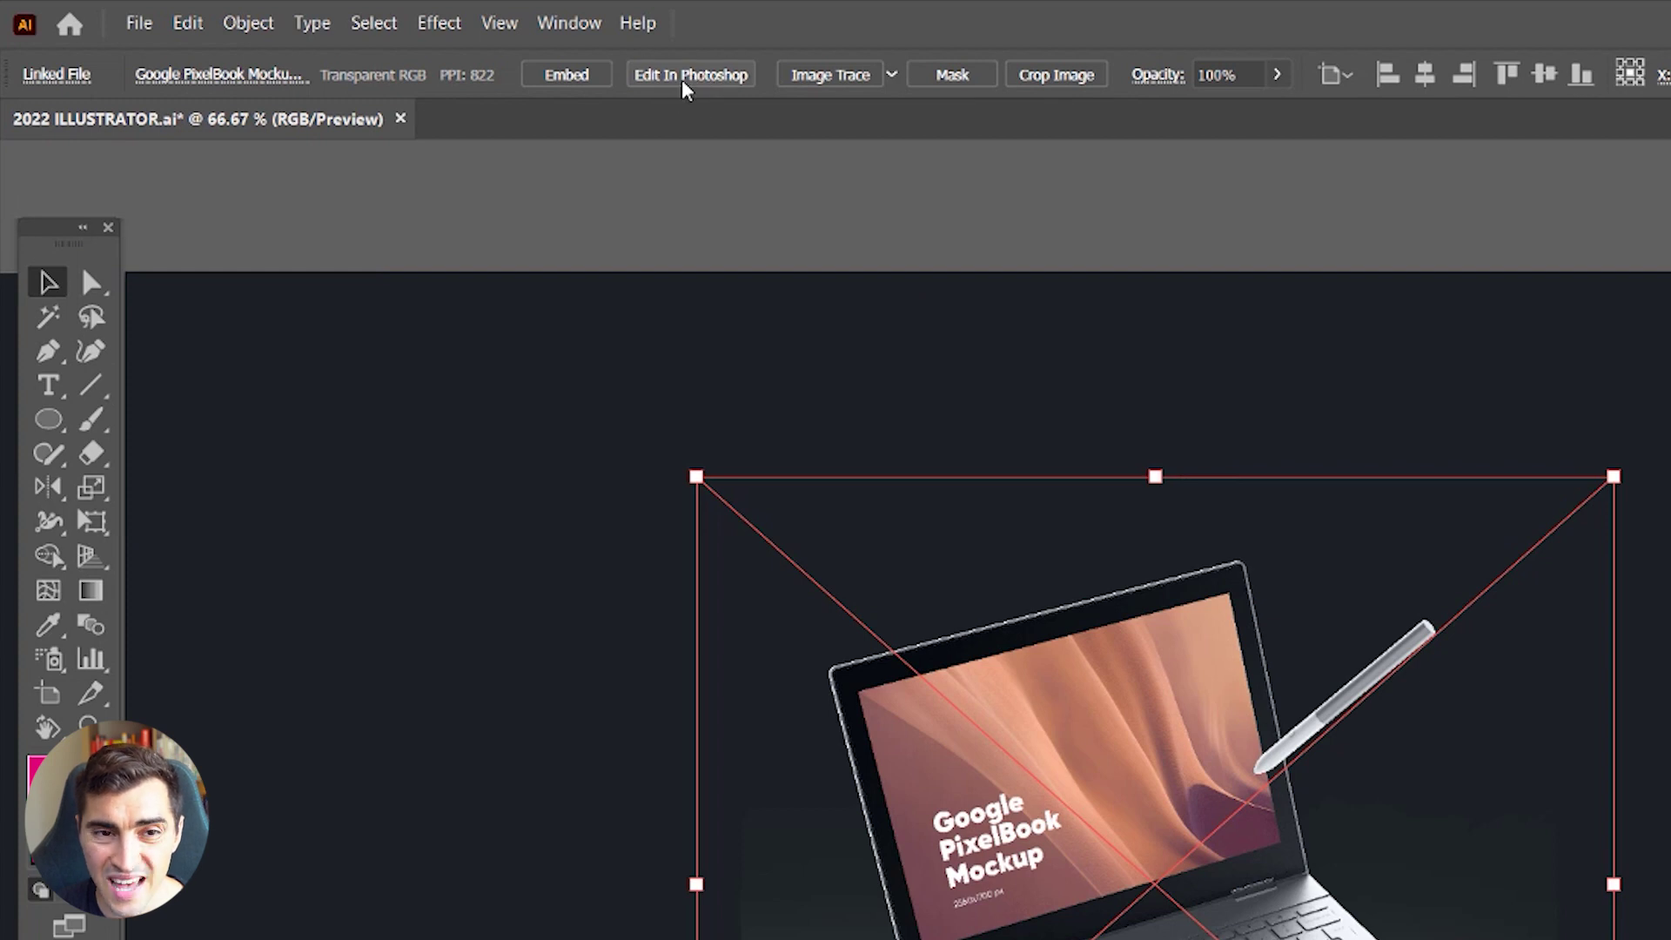
# Step: Edit the mockup in Photoshop, hide the Your Design Here1 layer, and save it
pyautogui.click(719, 78)
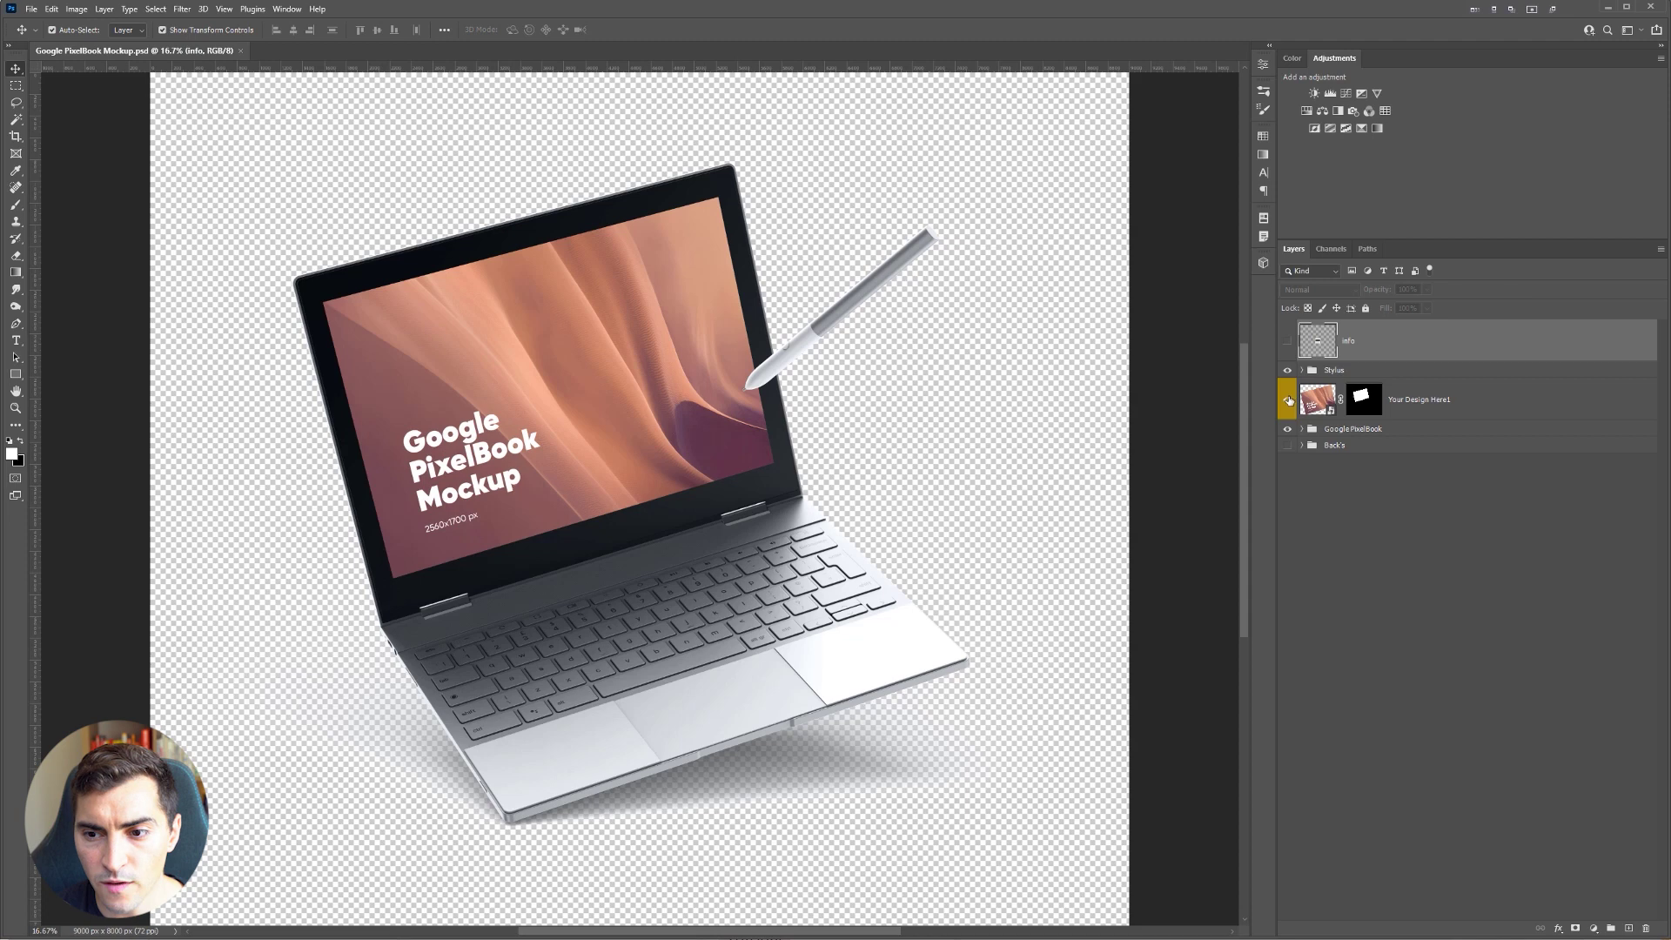
pyautogui.click(1288, 399)
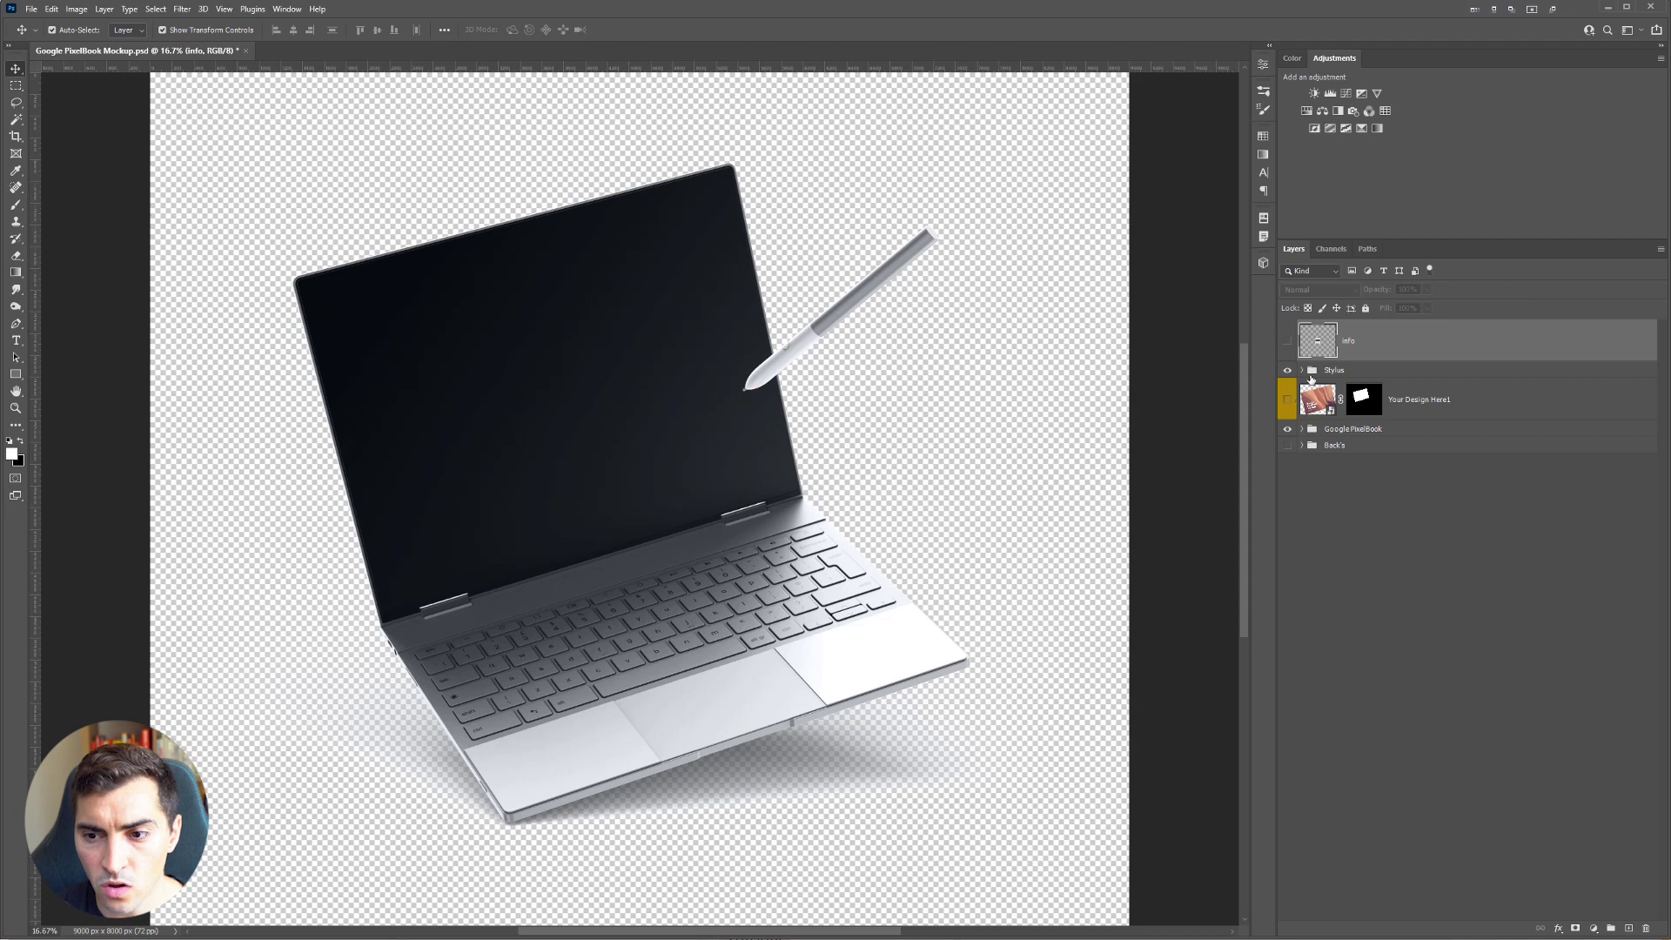
pyautogui.scroll(2, 540, 448)
pyautogui.click(1286, 399)
pyautogui.hotkey('ctrl', 'z')
pyautogui.scroll(-1, 920, 513)
pyautogui.hotkey('ctrl', 's')
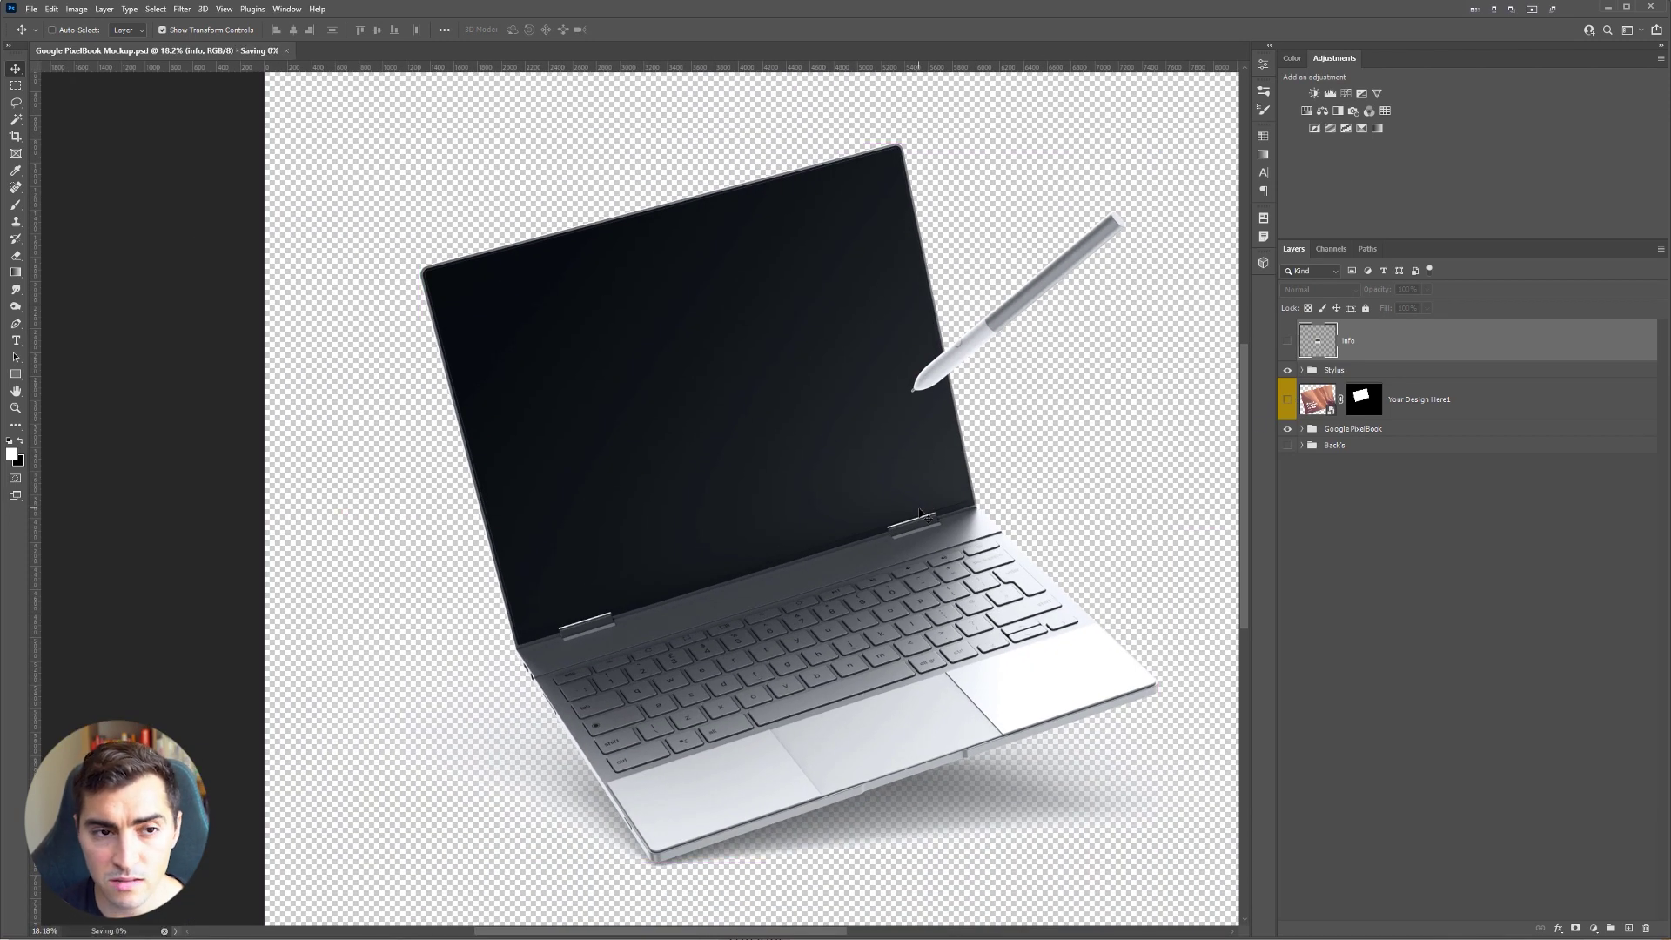
pyautogui.hotkey('alt', 'Tab')
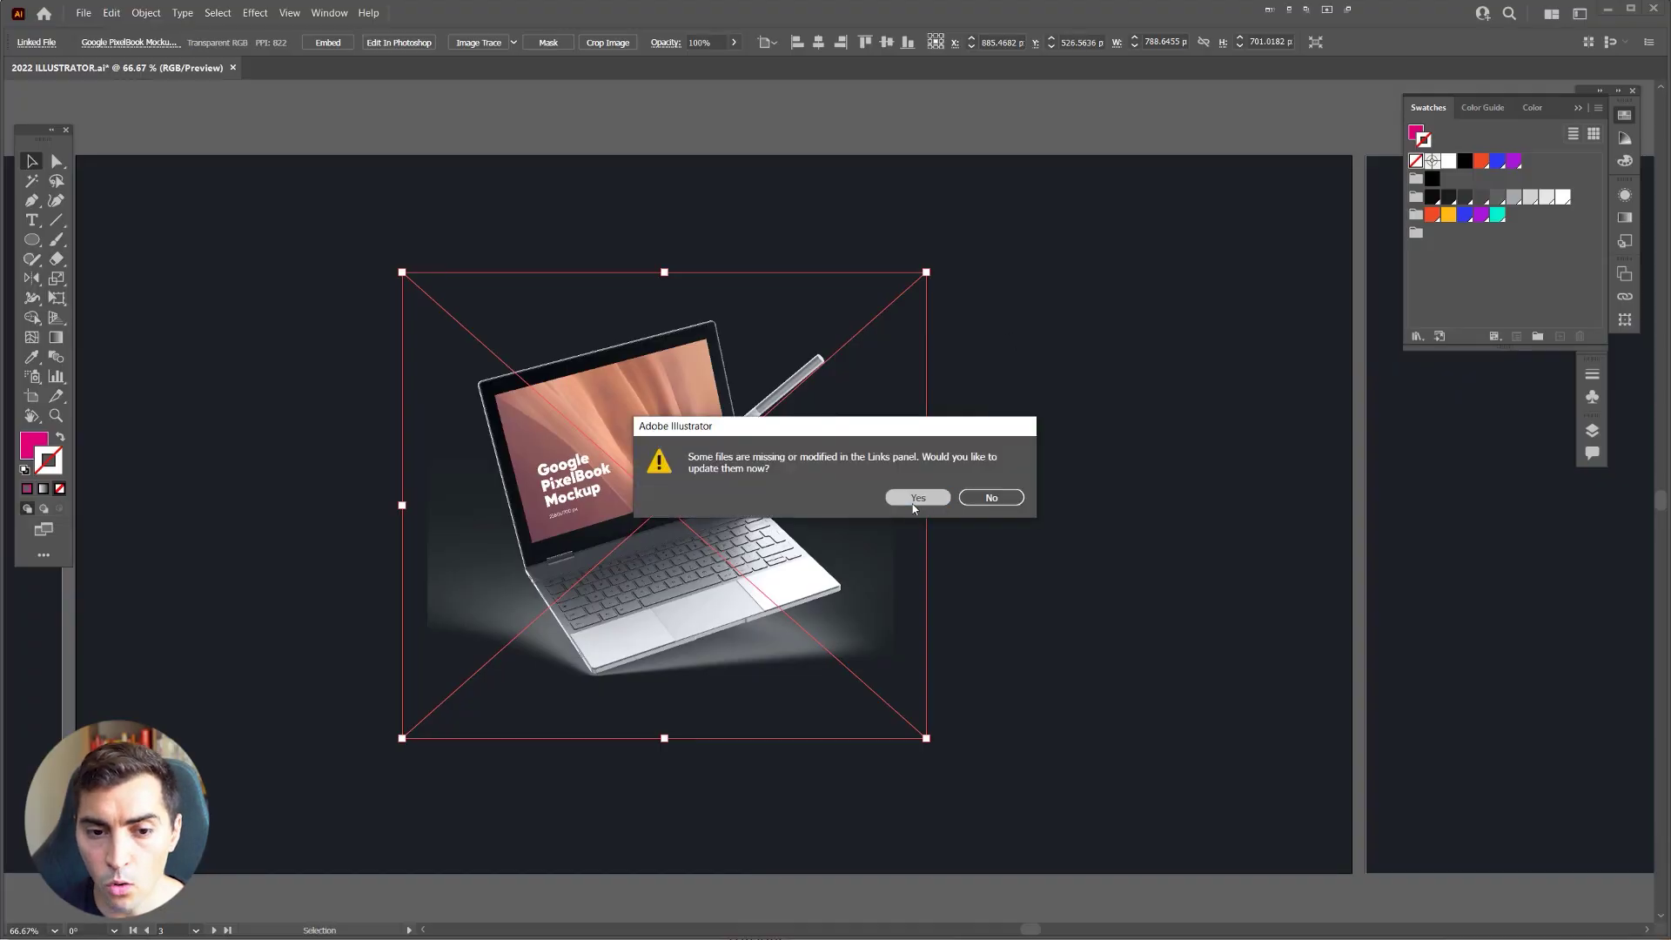
# Step: Update the linked mockup to its blank-screen version and shift it up and right
pyautogui.click(921, 500)
pyautogui.scroll(3, 649, 343)
pyautogui.scroll(-4, 766, 467)
pyautogui.moveTo(707, 545); pyautogui.dragTo(762, 533)
# Step: Embed the laptop image as a single flattened image and reposition it on the artboard
pyautogui.click(328, 42)
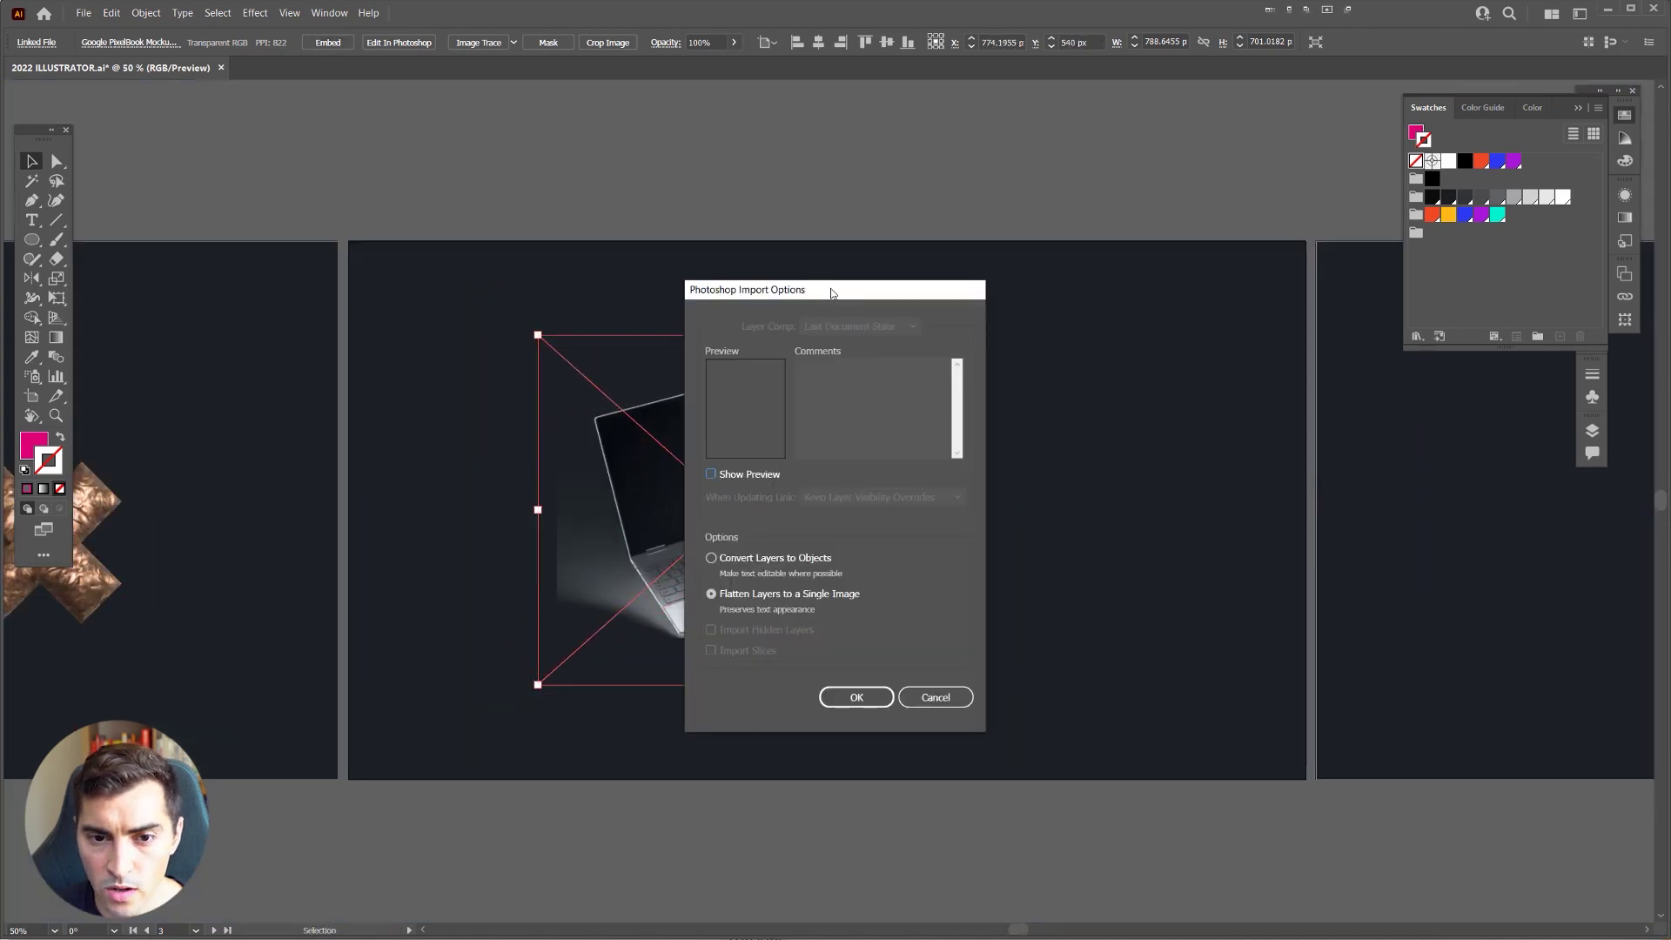
pyautogui.moveTo(832, 292); pyautogui.dragTo(905, 283)
pyautogui.click(811, 468)
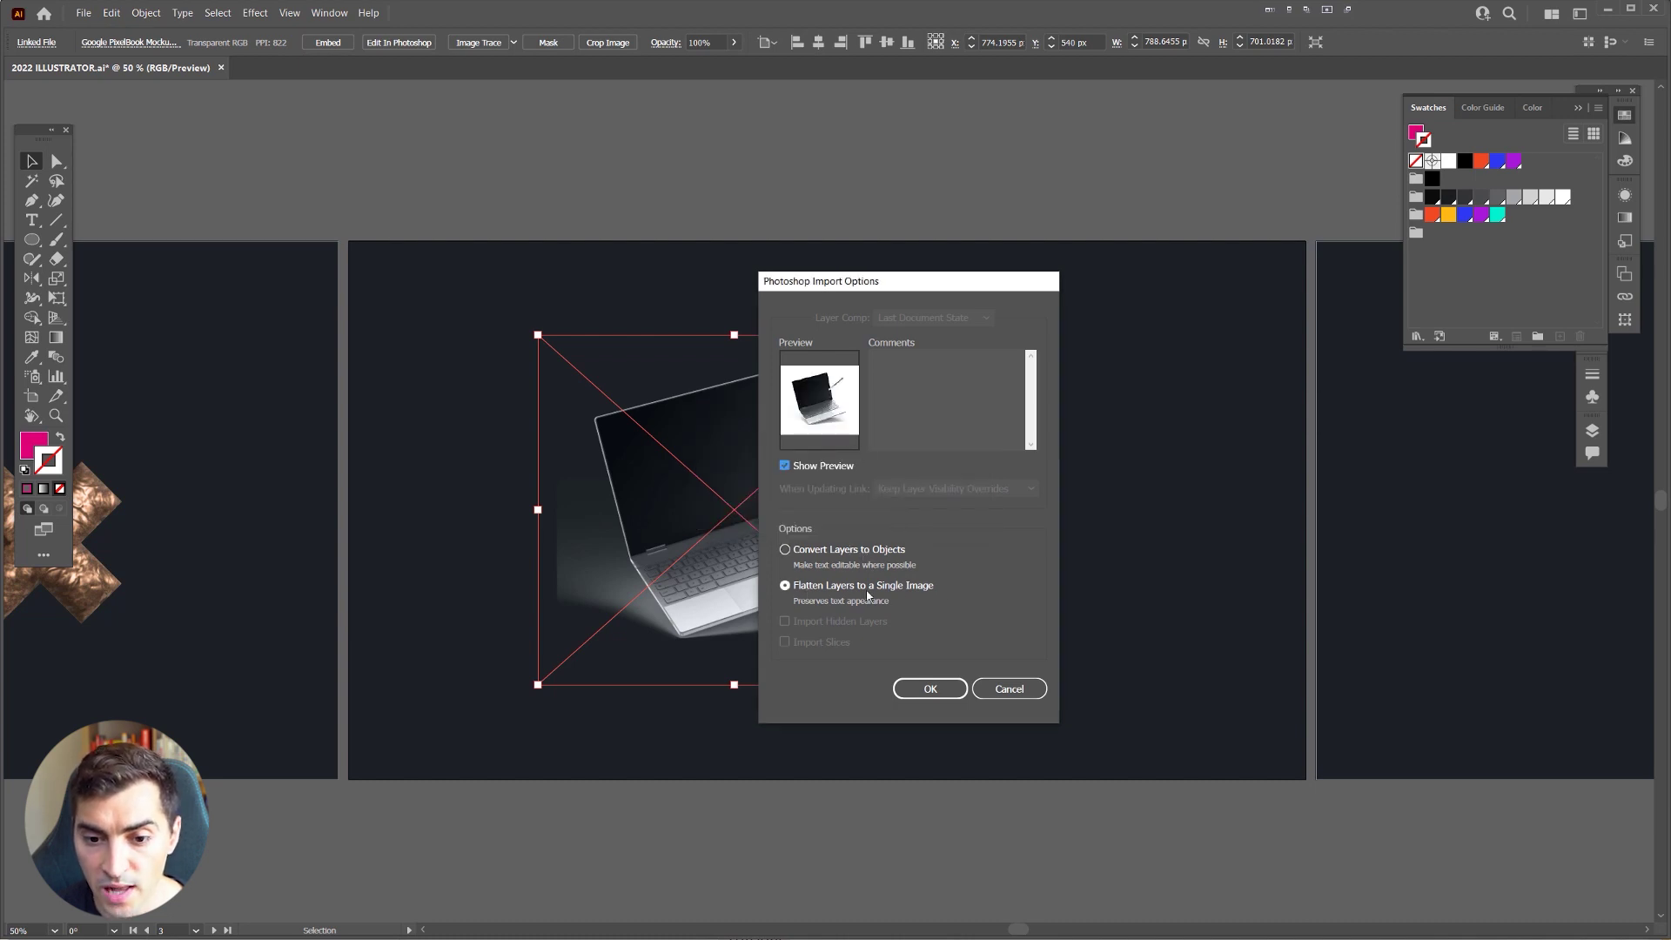
pyautogui.moveTo(894, 288); pyautogui.dragTo(936, 280)
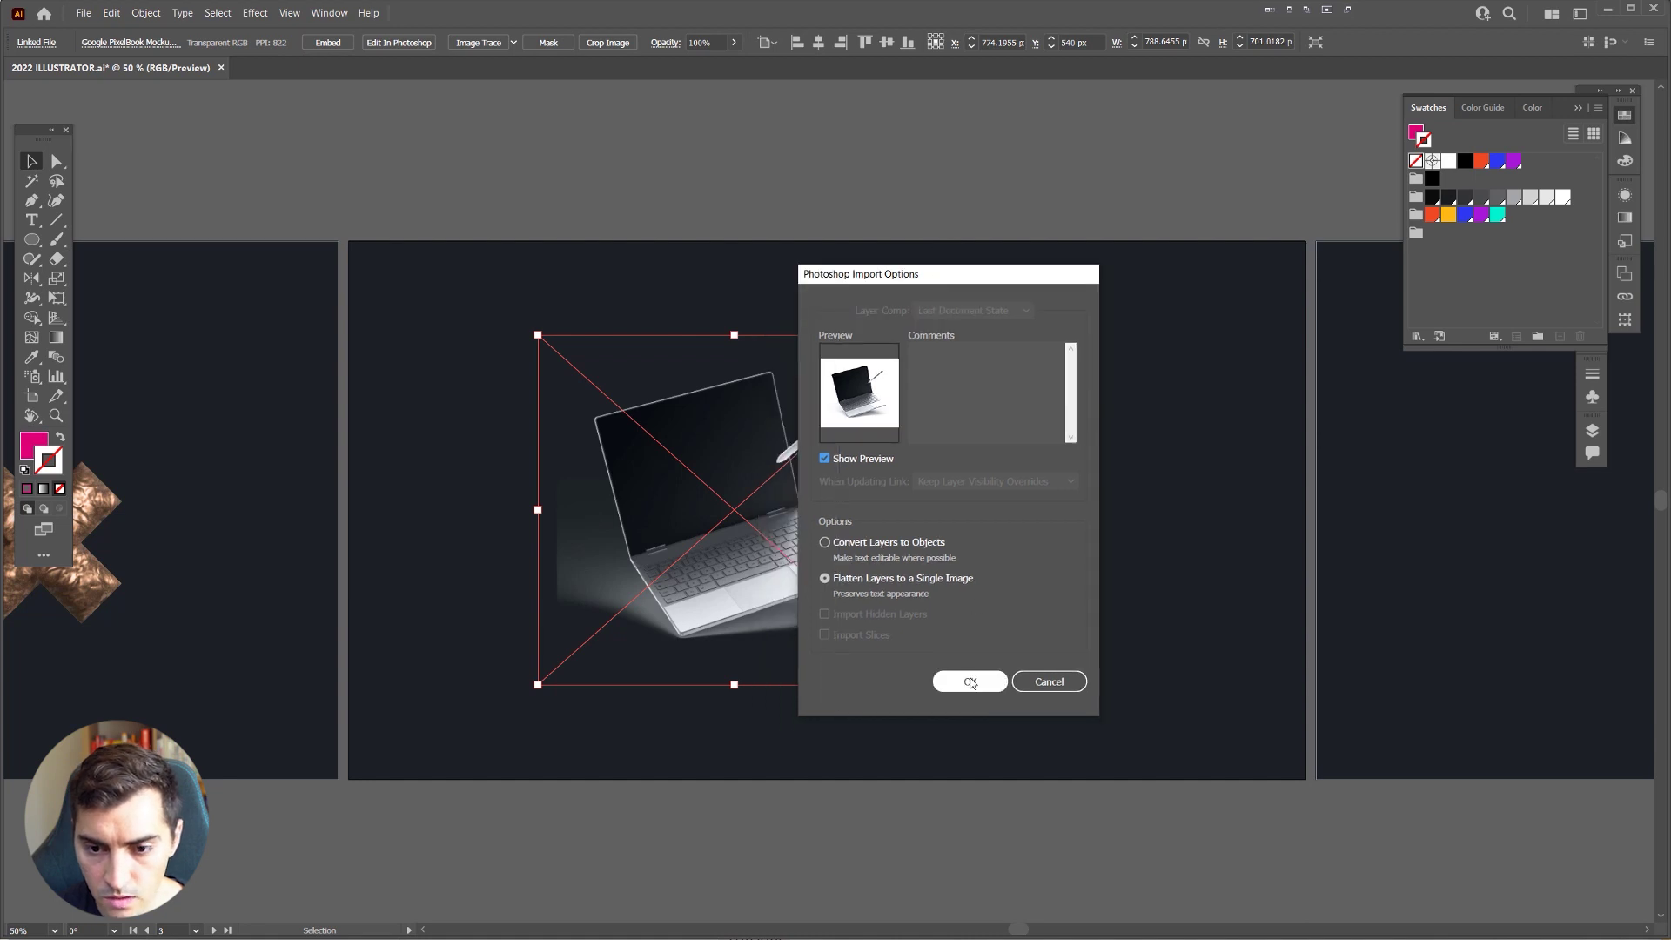
pyautogui.click(971, 682)
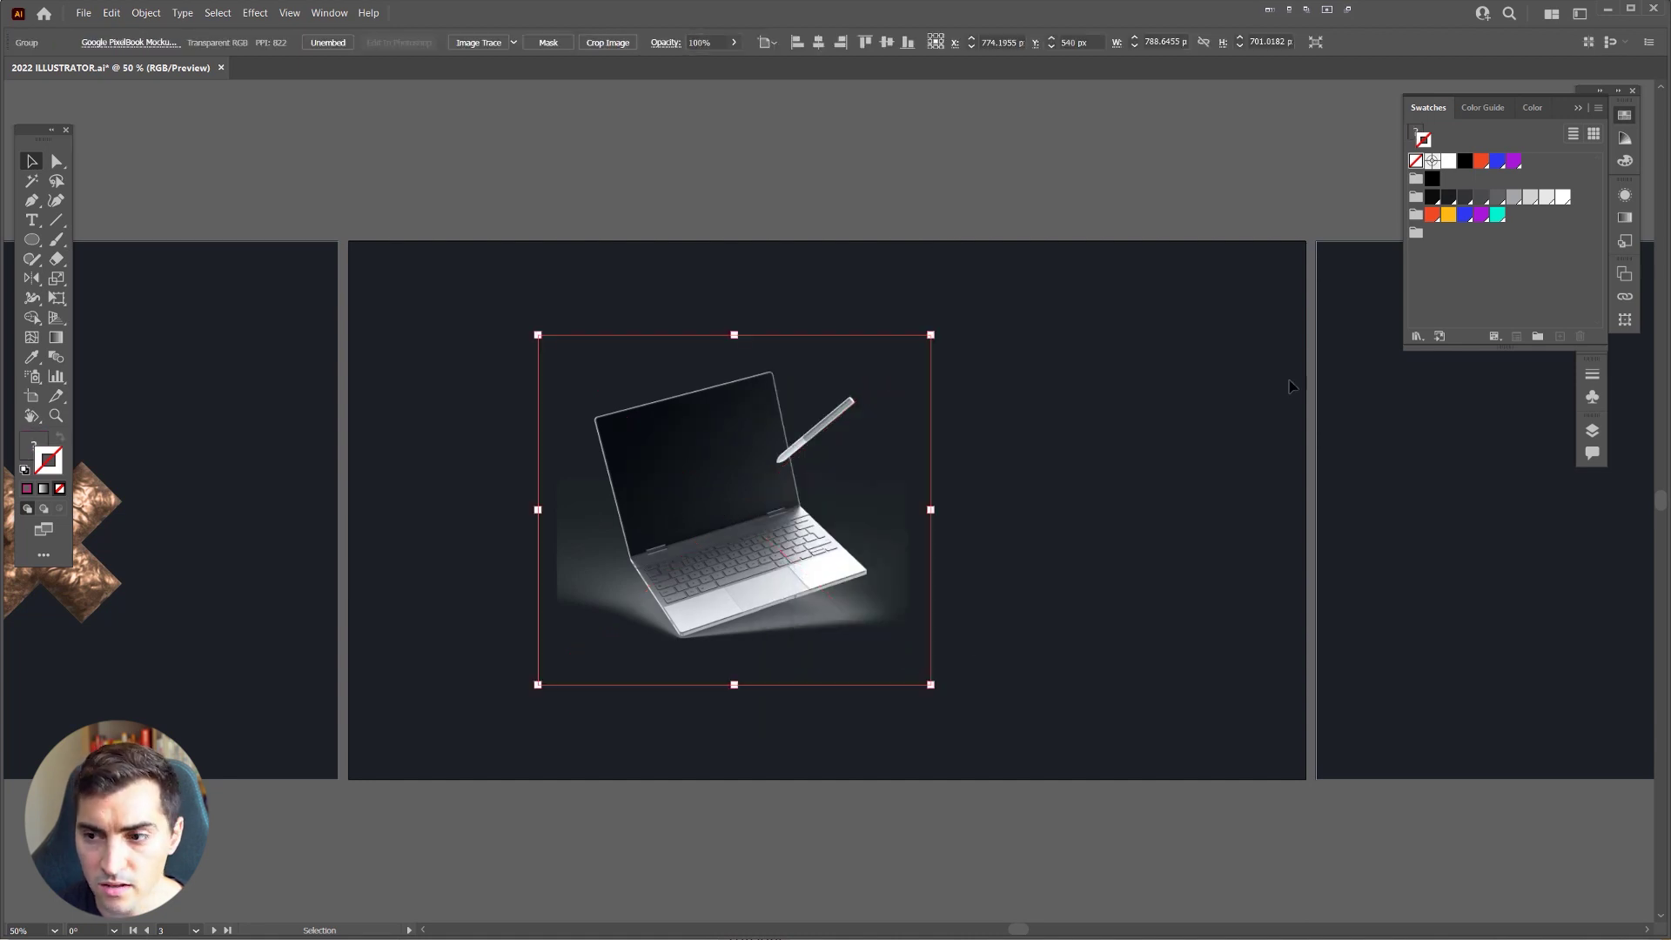
pyautogui.hotkey('ctrl', '=')
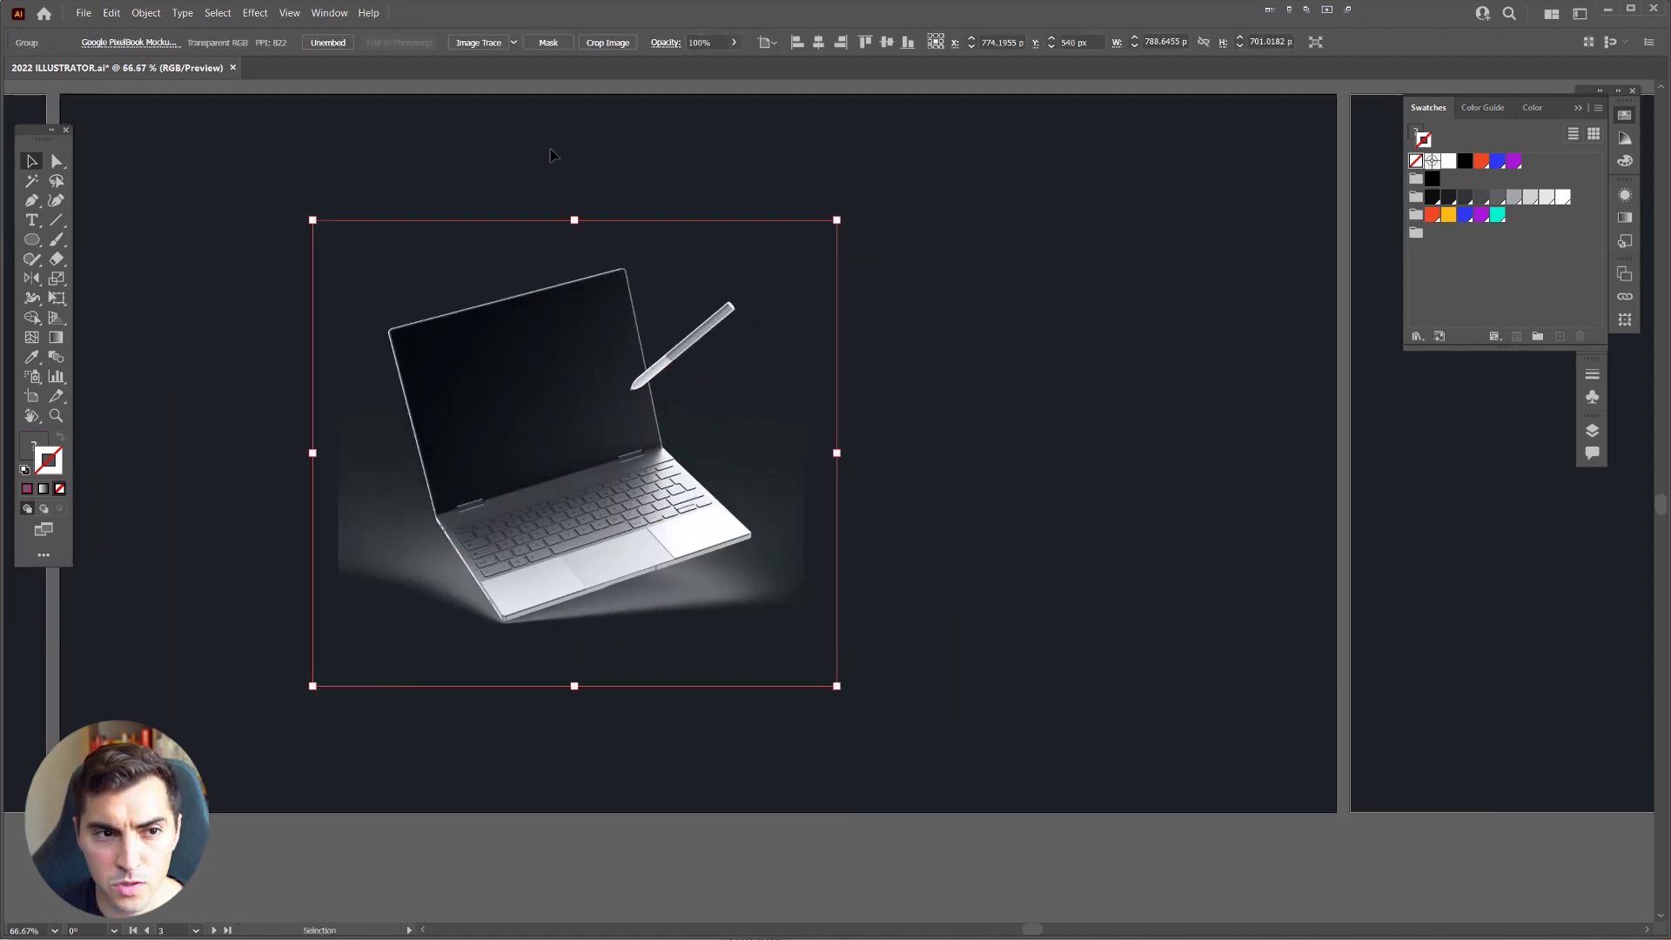
pyautogui.moveTo(637, 269); pyautogui.dragTo(905, 455)
pyautogui.hotkey('ctrl', '-')
pyautogui.hotkey('ctrl', '-')
pyautogui.hotkey('ctrl', '=')
pyautogui.hotkey('ctrl', '=')
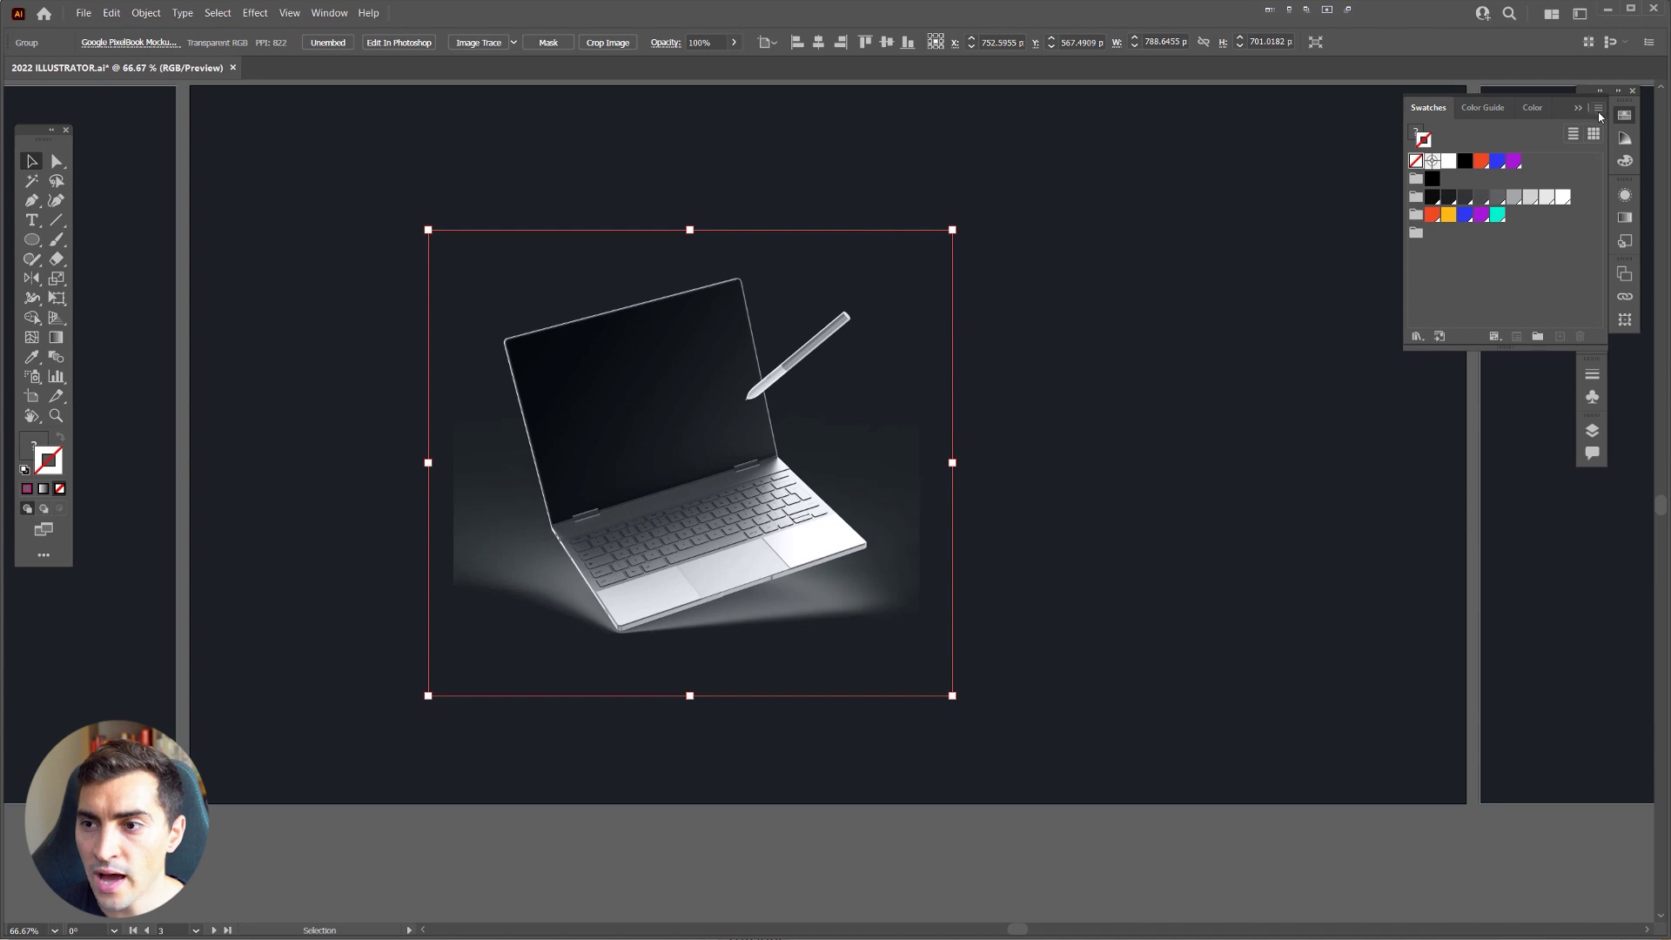
# Step: Undock the Comments panel and start saving the document to Creative Cloud
pyautogui.click(1624, 115)
pyautogui.click(1592, 453)
pyautogui.moveTo(1592, 452); pyautogui.dragTo(1088, 322)
pyautogui.click(1120, 537)
pyautogui.click(1115, 538)
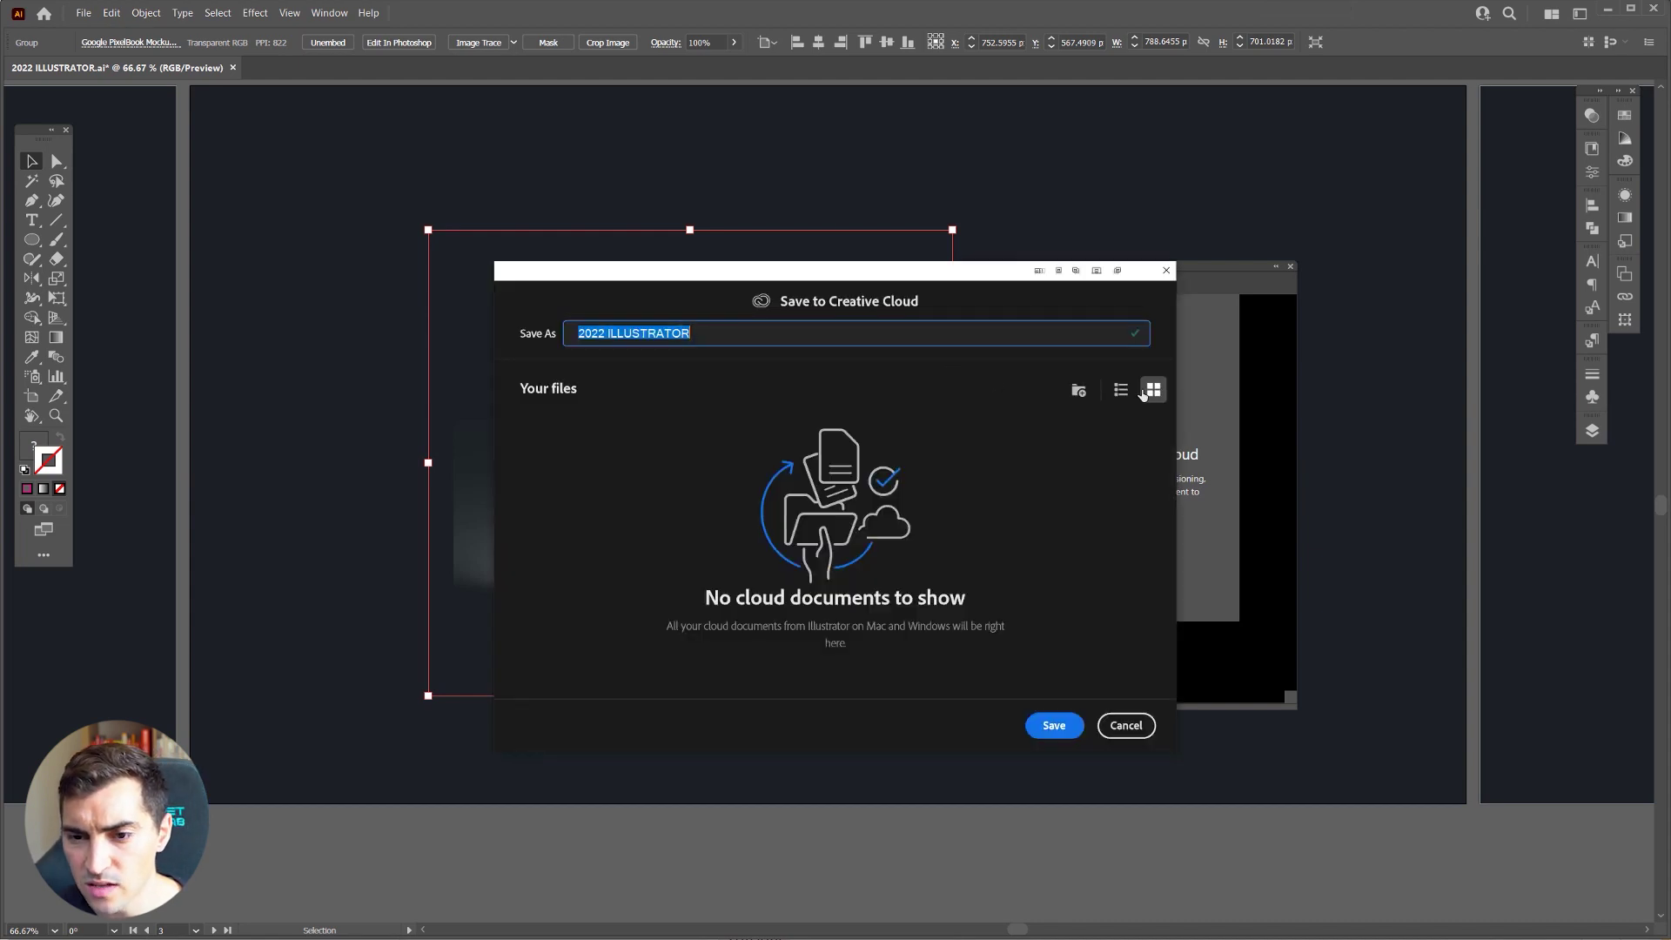
# Step: Save the document to Creative Cloud and address a share invitation to the collaborator's e-mail
pyautogui.click(1053, 727)
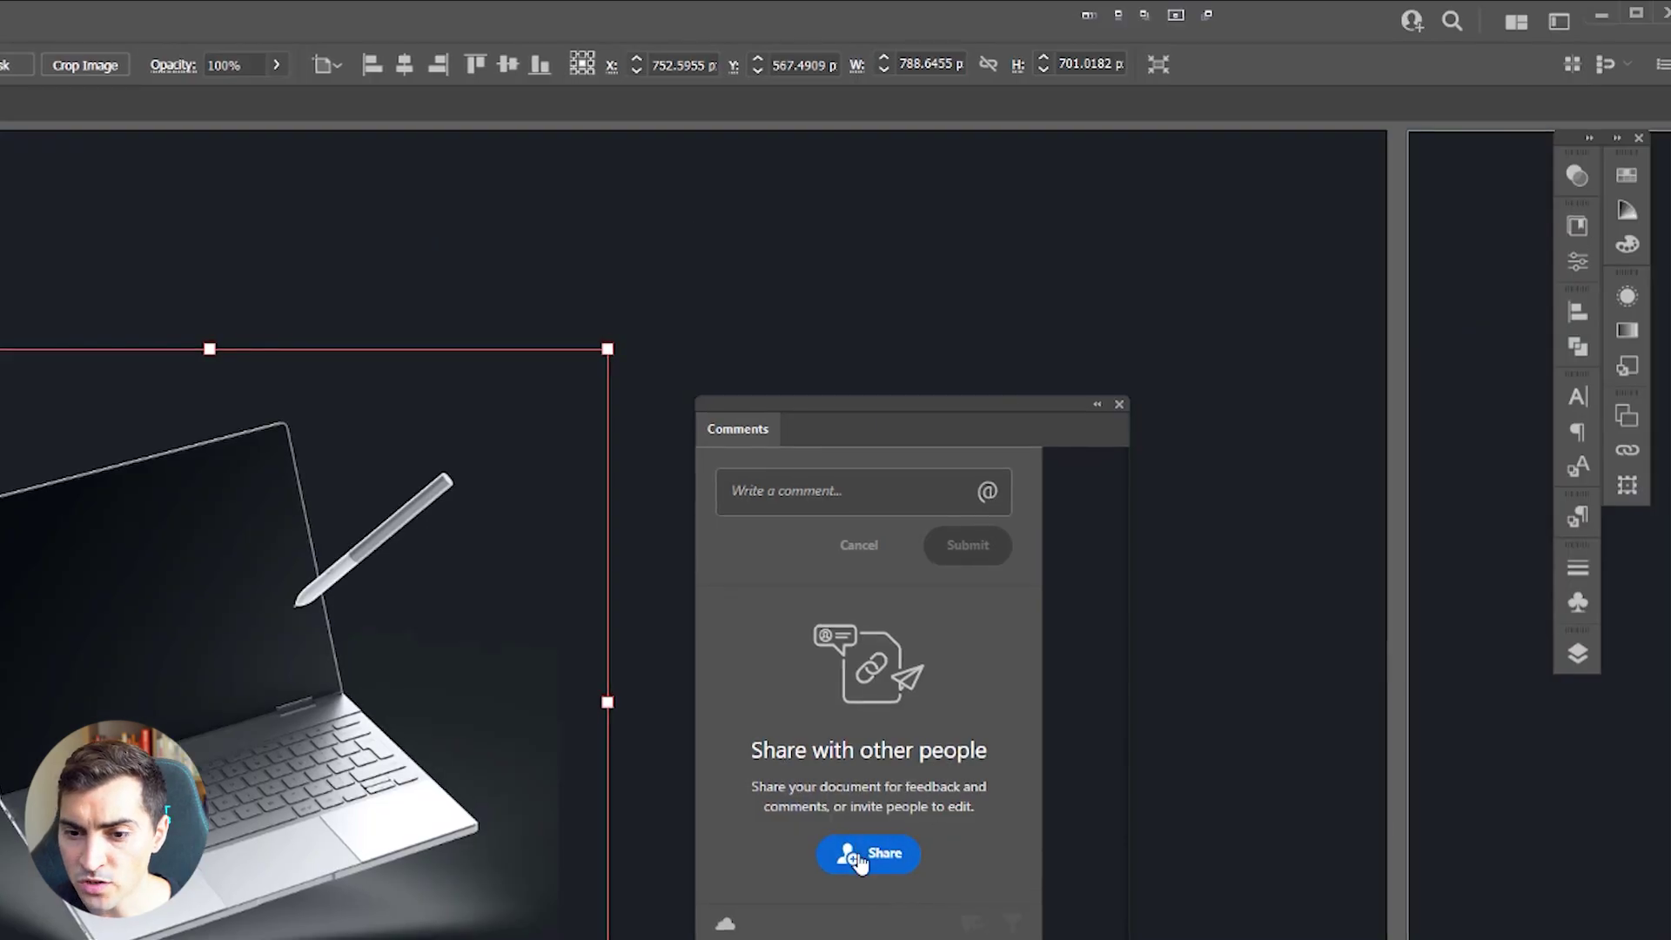
pyautogui.click(1119, 567)
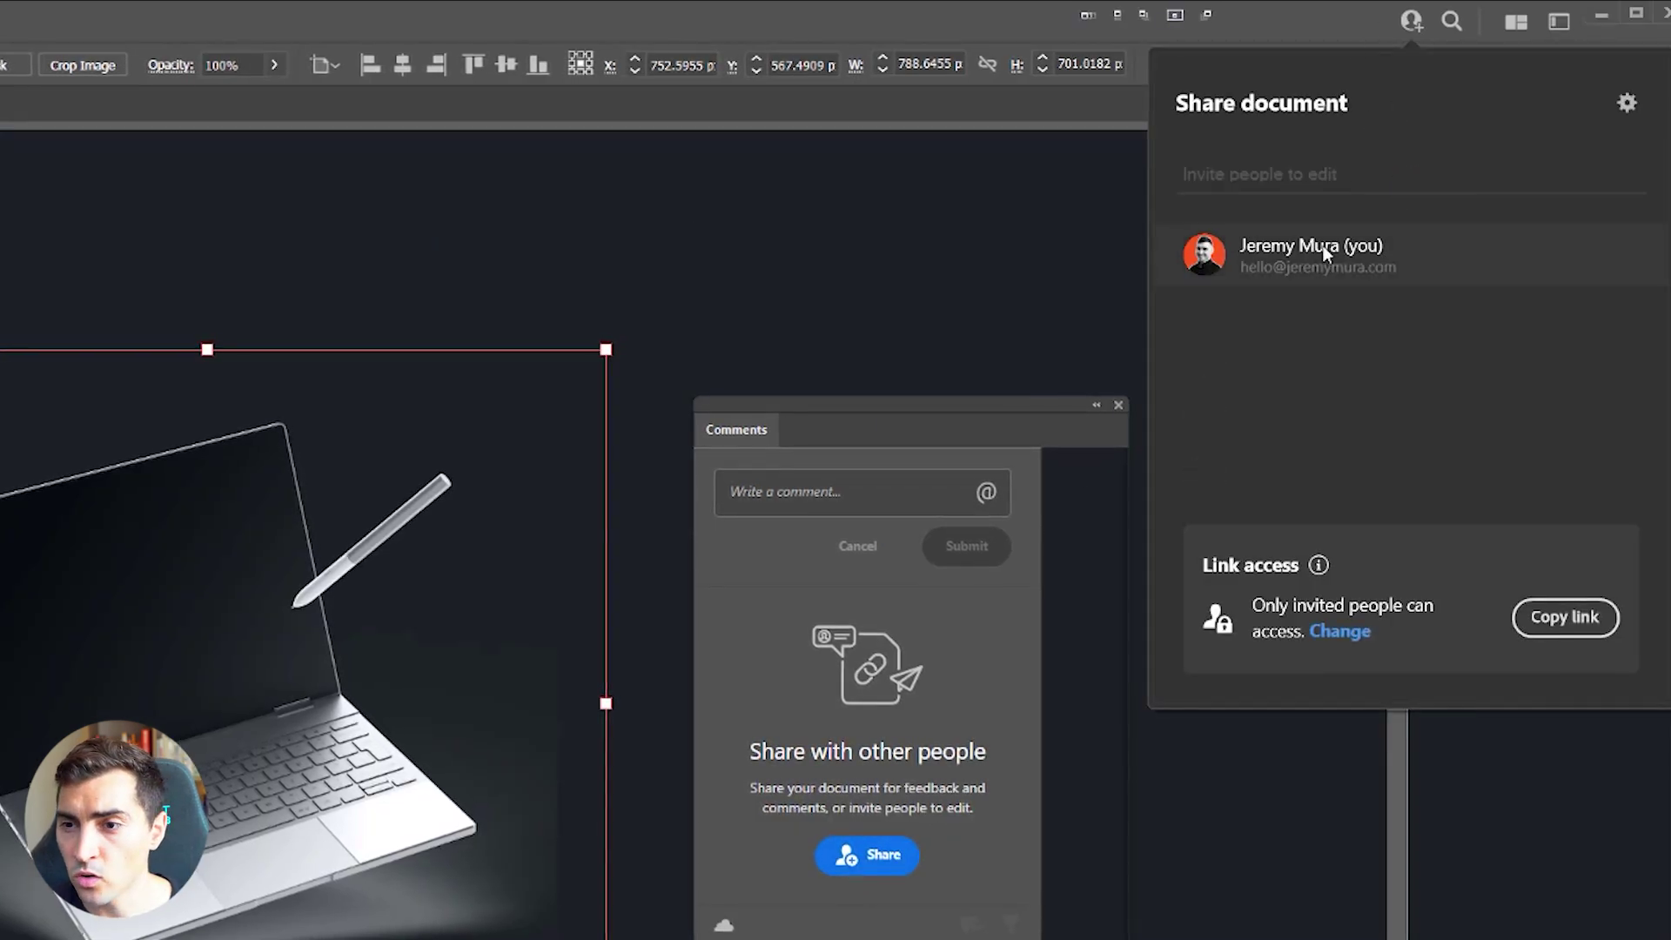
pyautogui.click(1311, 174)
pyautogui.doubleClick(1310, 173)
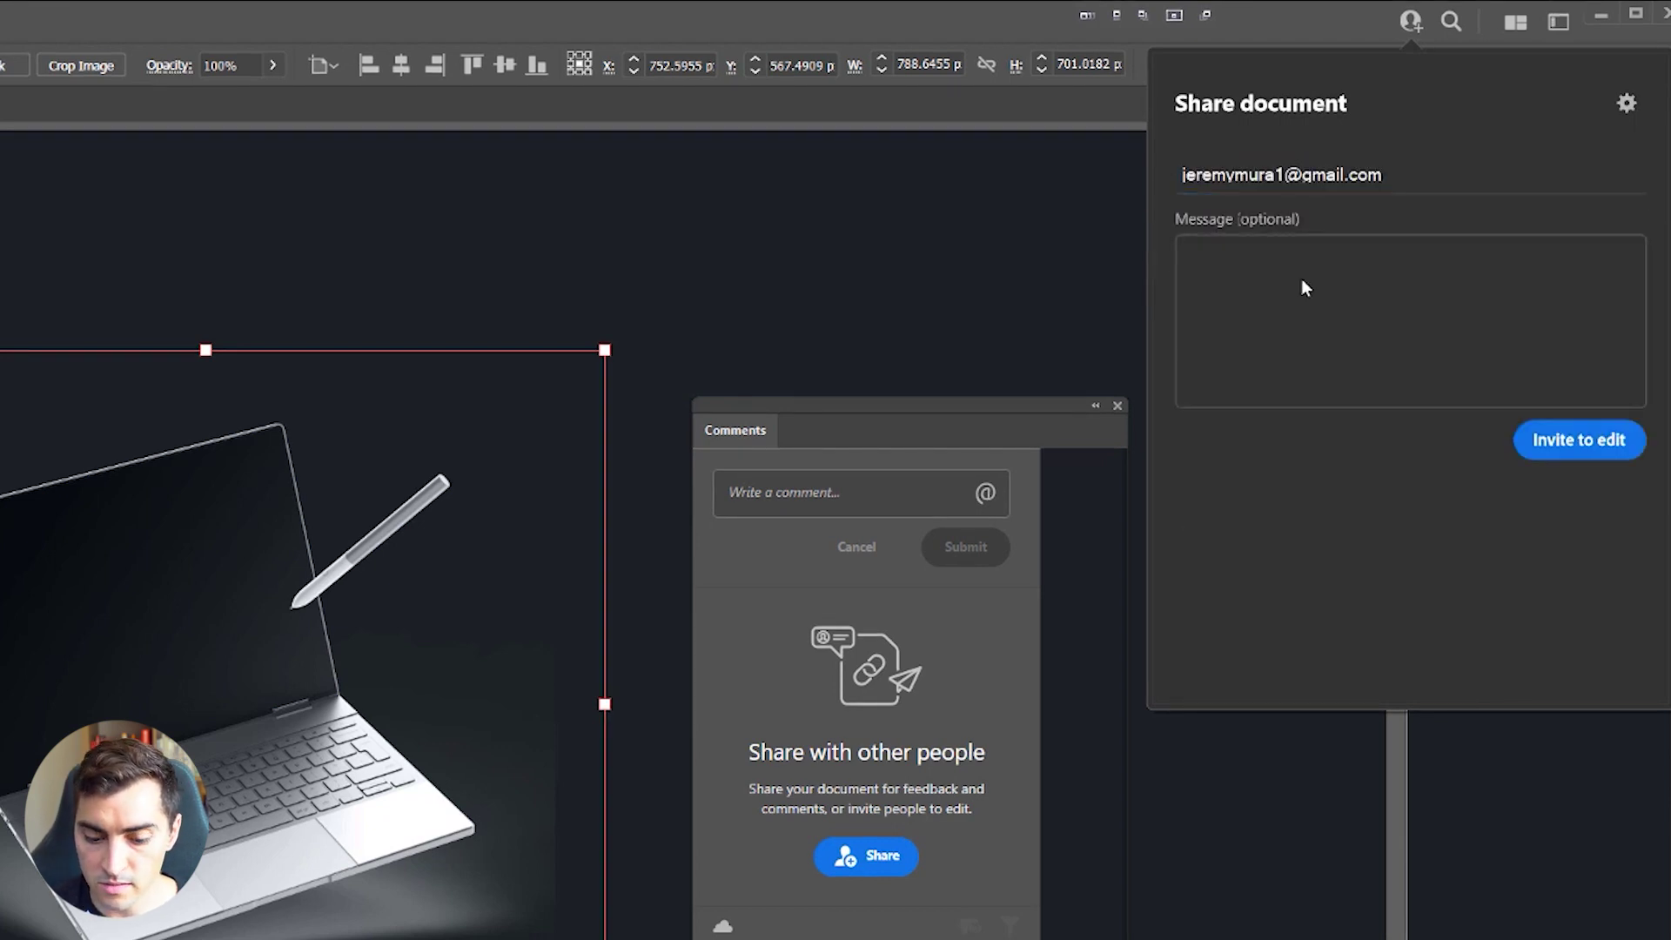
# Step: Add the message 'Please review', send the edit invitation, and copy the share link
pyautogui.click(1301, 280)
pyautogui.write('Please er')
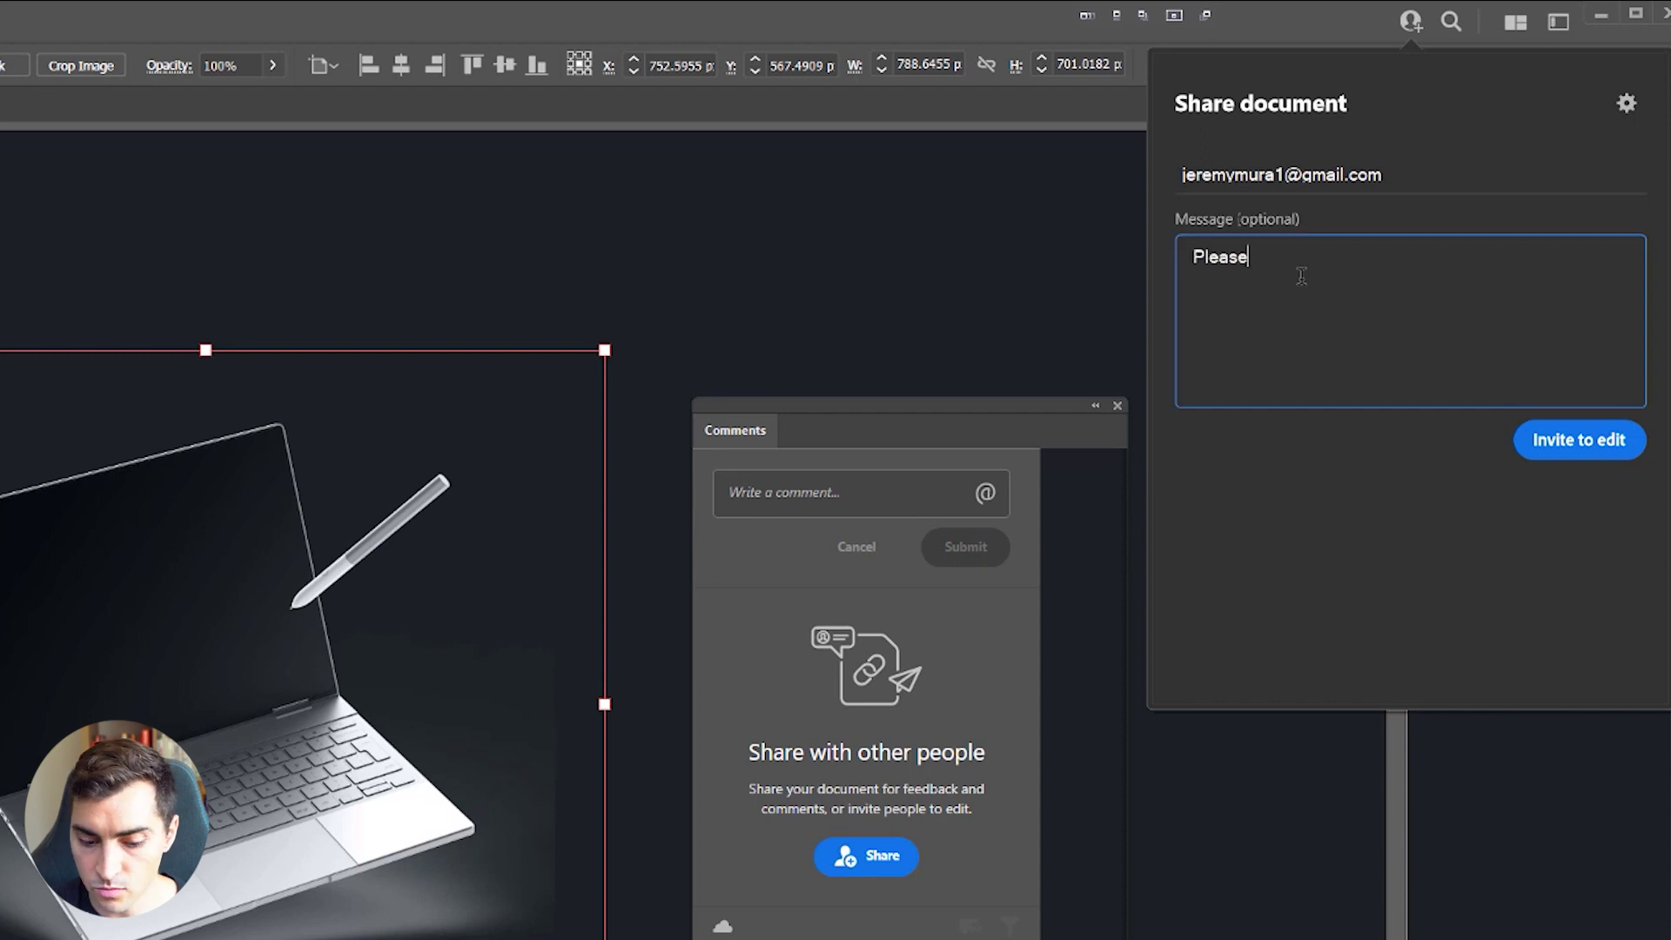
pyautogui.press('BackSpace')
pyautogui.press('BackSpace')
pyautogui.write('review')
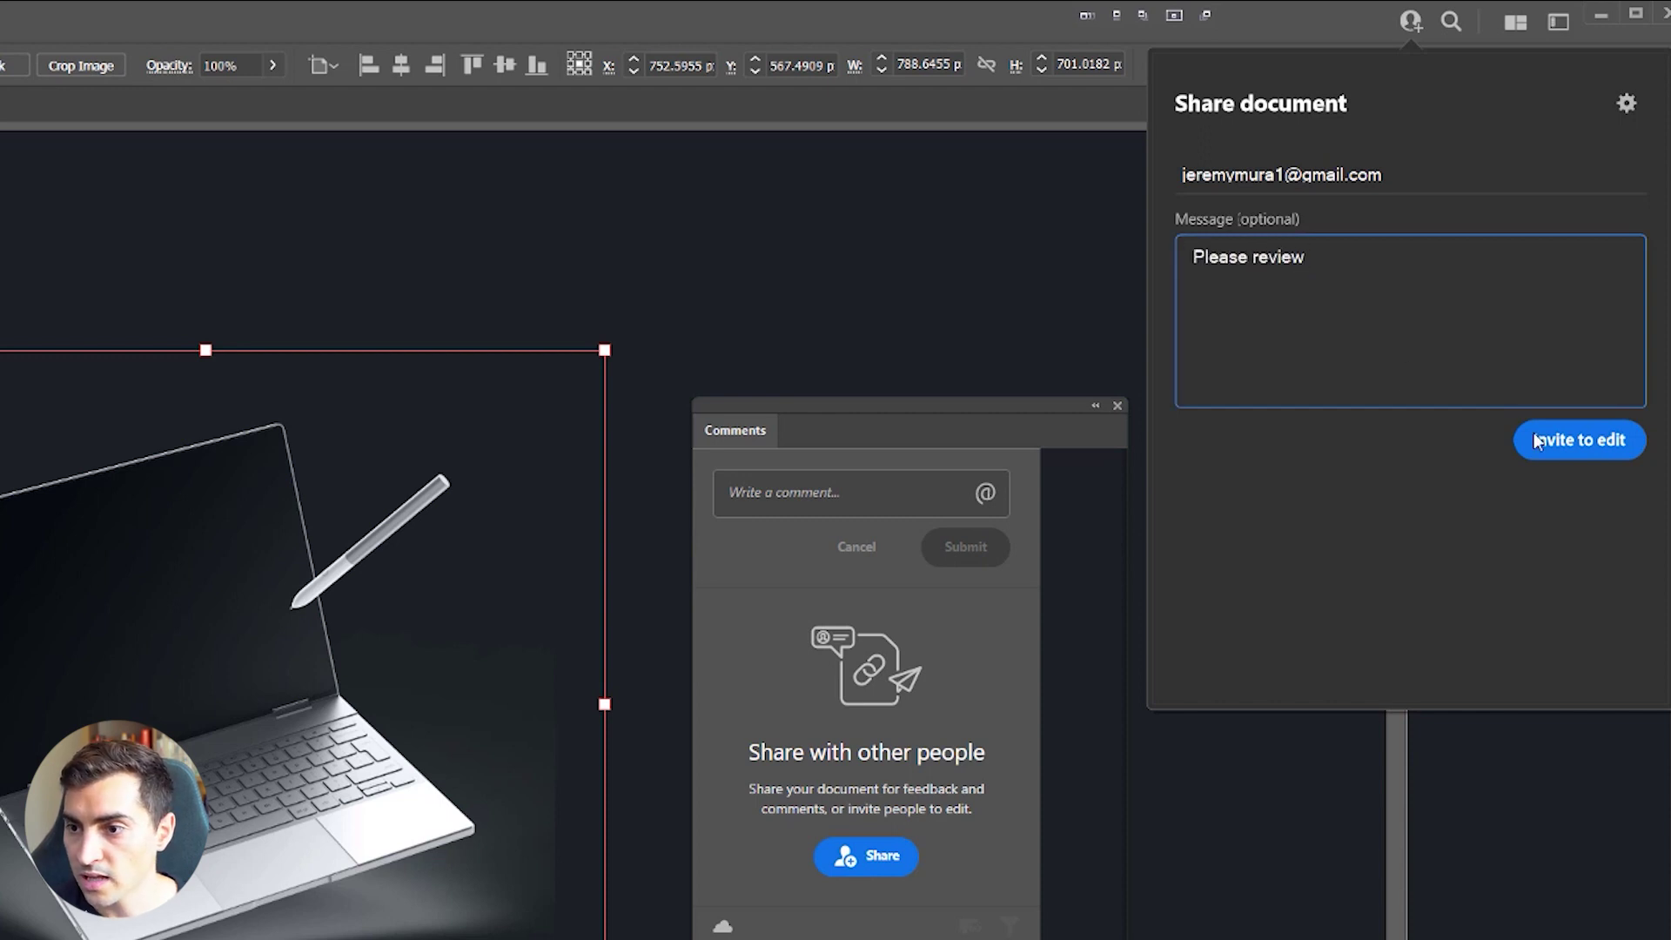
pyautogui.click(1564, 439)
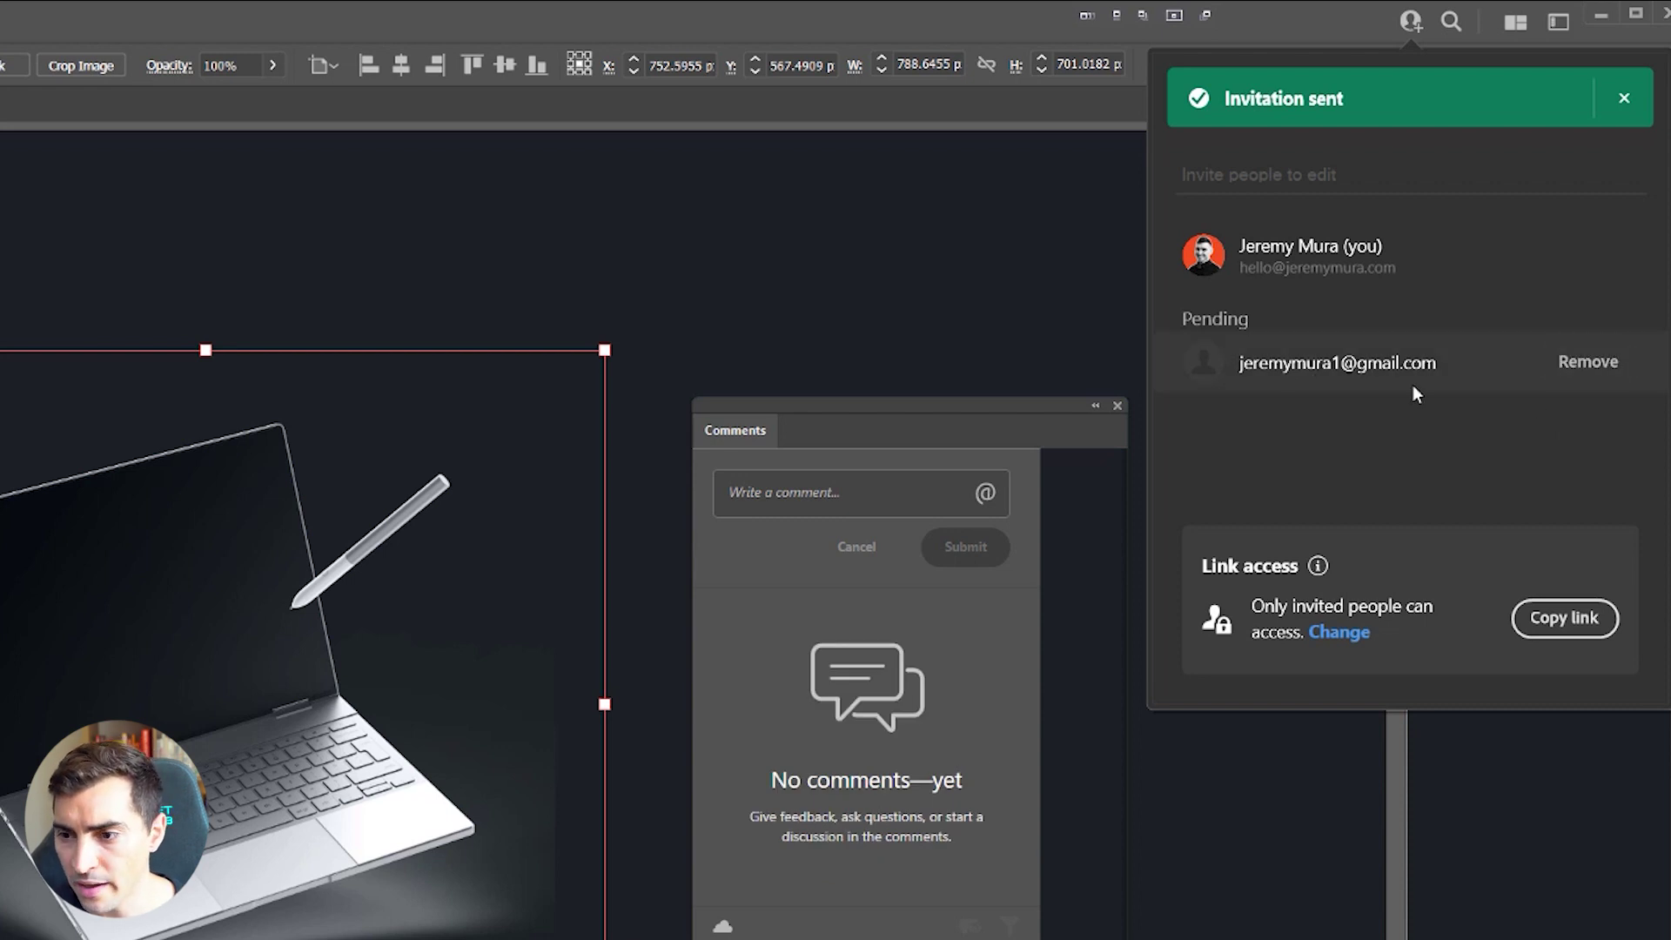
pyautogui.click(1563, 619)
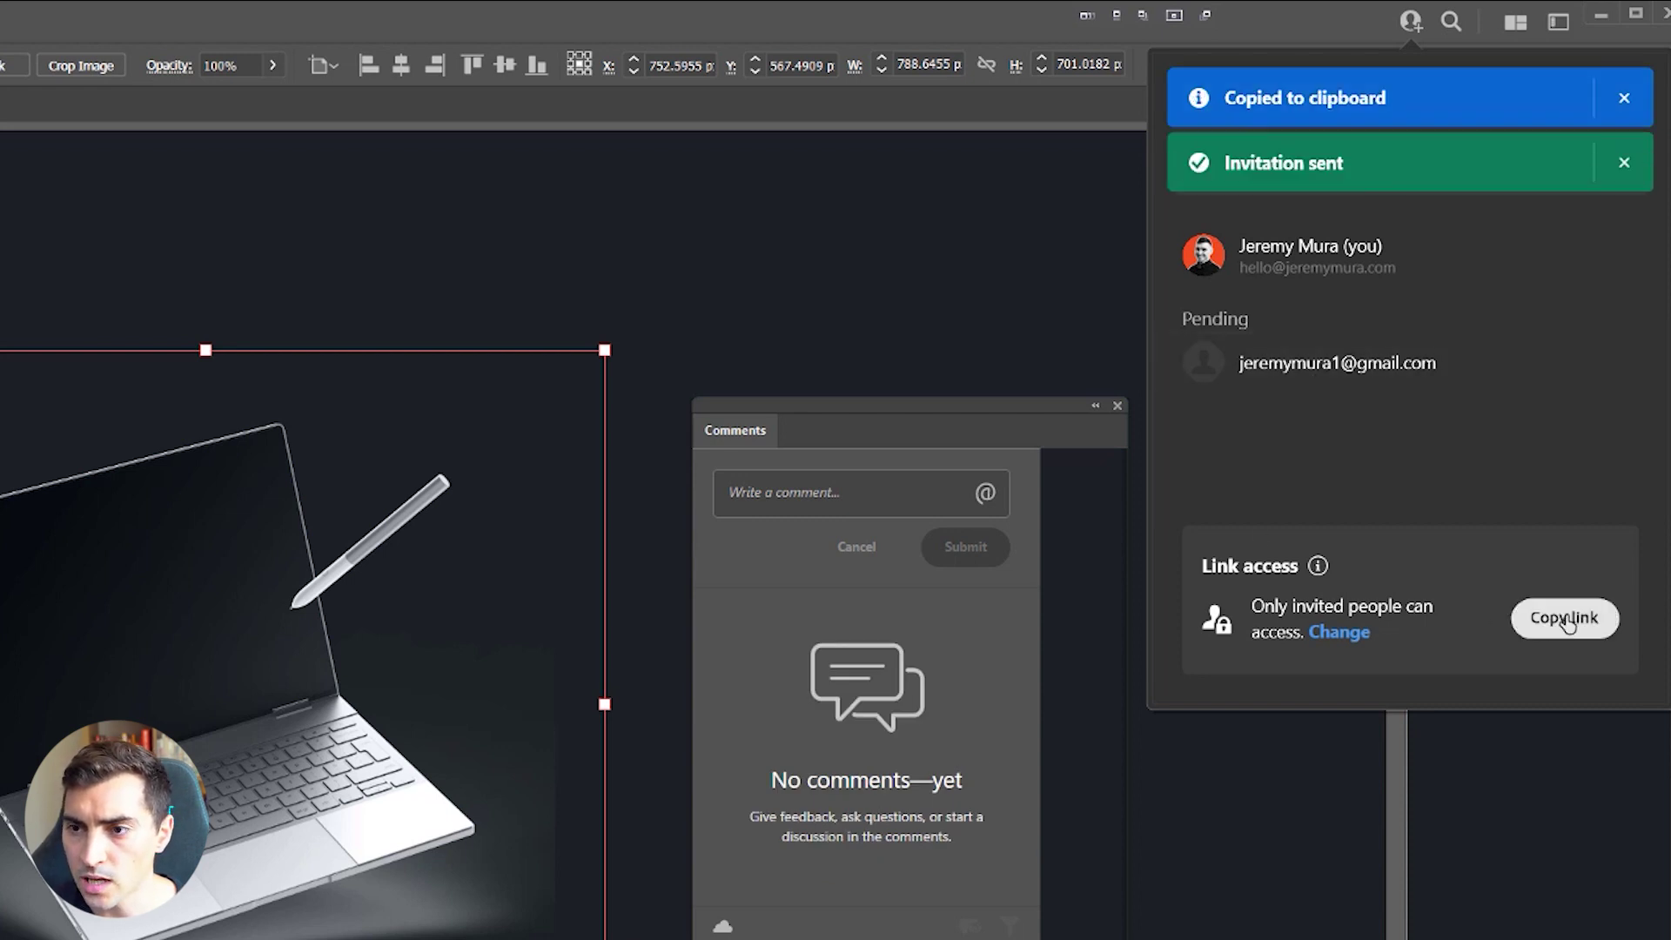
pyautogui.hotkey('alt', 'Tab')
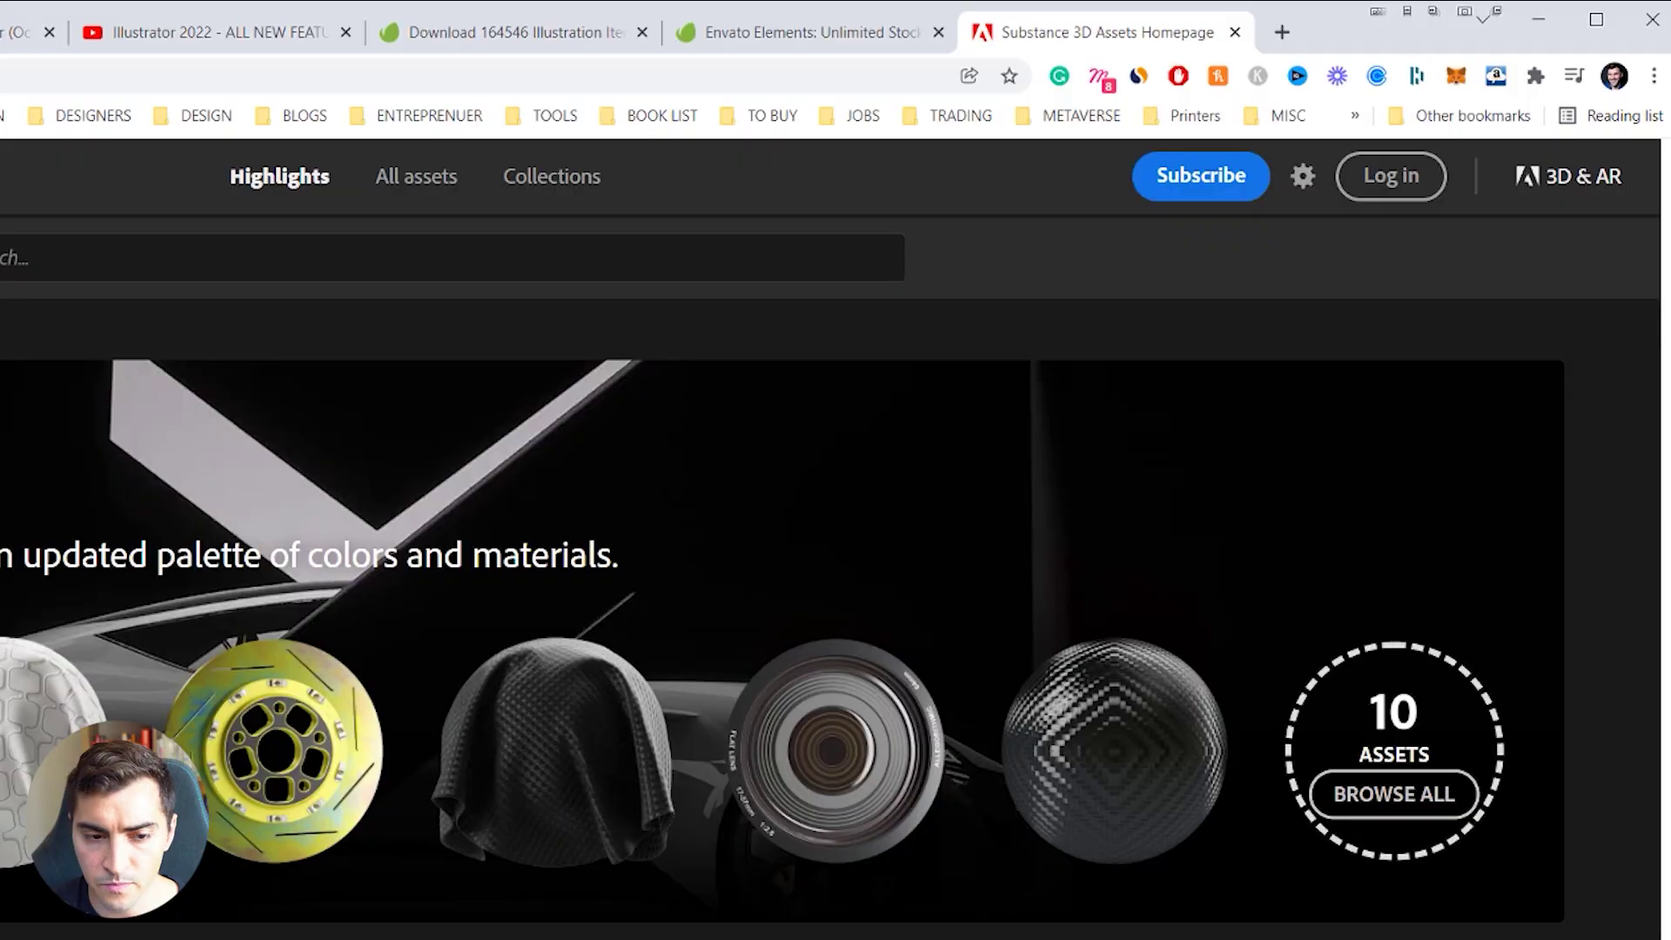
# Step: Open the copied share link in a new Chrome tab, then close the Adobe sign-in tab
pyautogui.hotkey('ctrl', 't')
pyautogui.hotkey('ctrl', 'v')
pyautogui.press('Return')
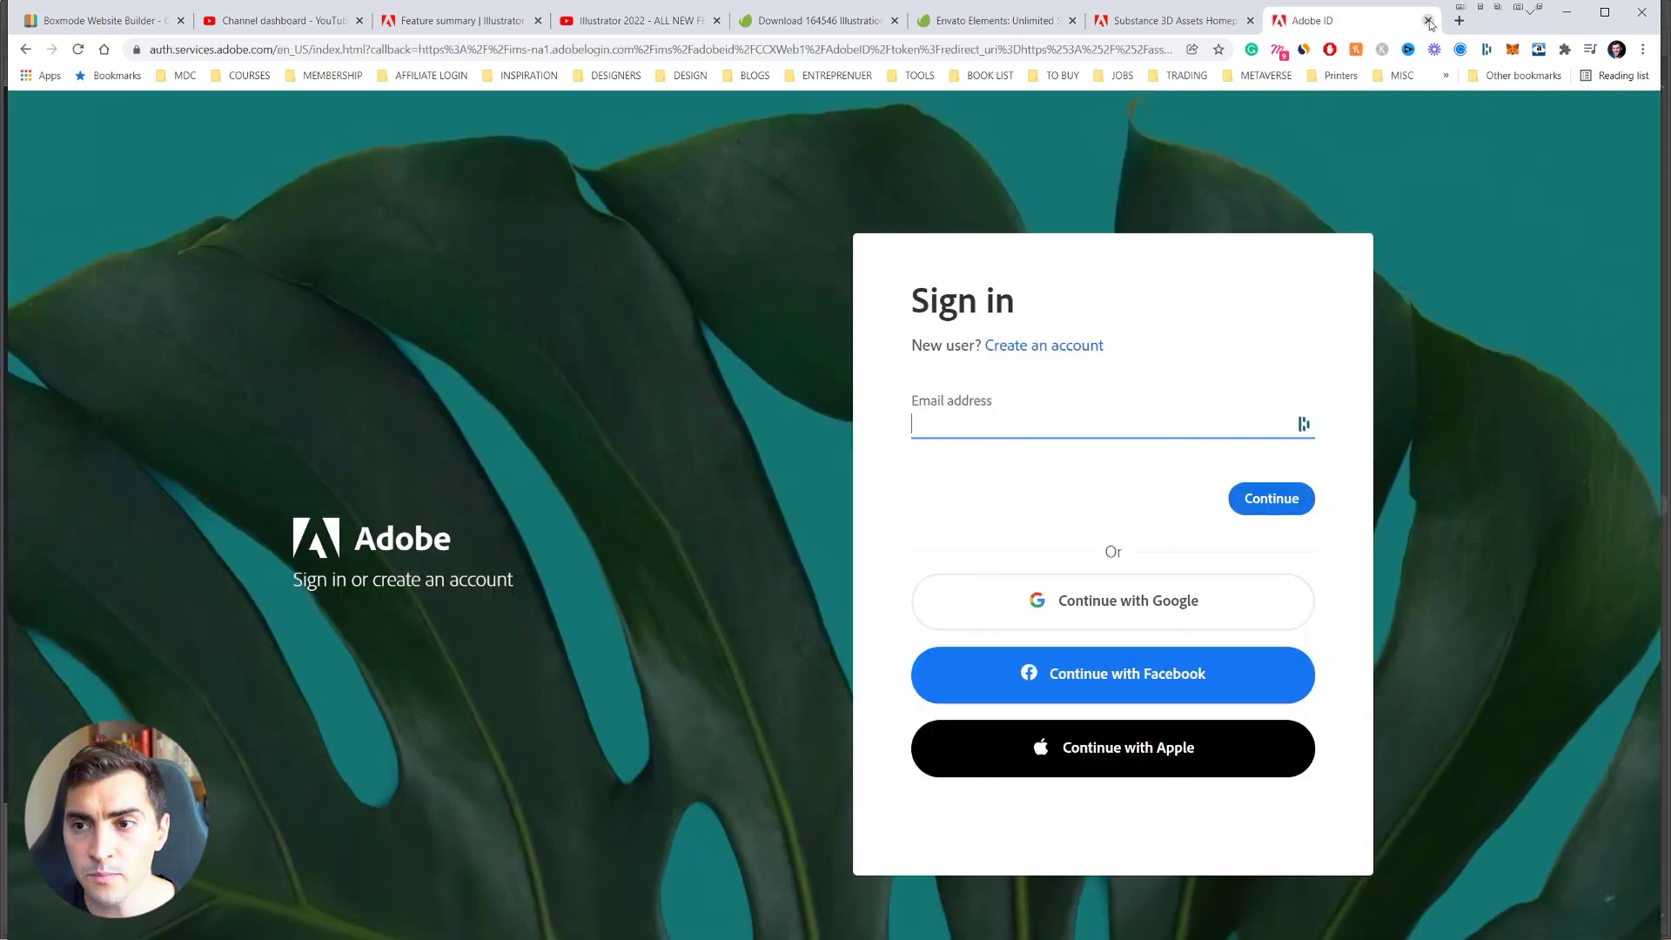
pyautogui.click(1428, 20)
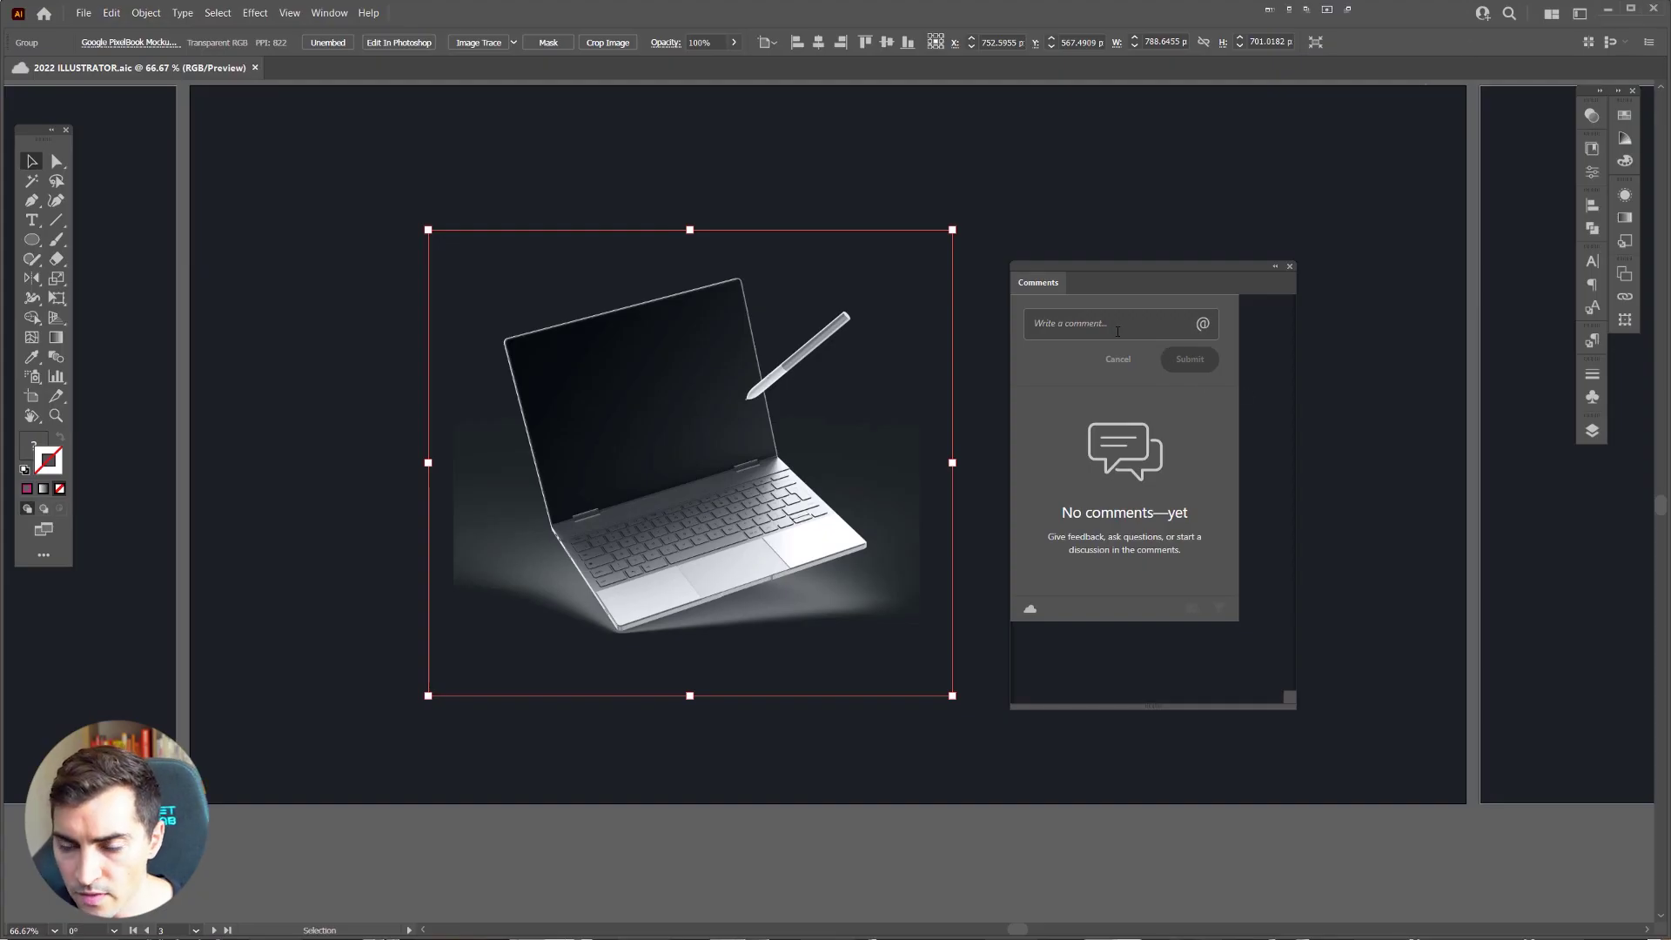
# Step: Write the comment 'Update design file' on Artboard 5 and post it
pyautogui.click(1118, 331)
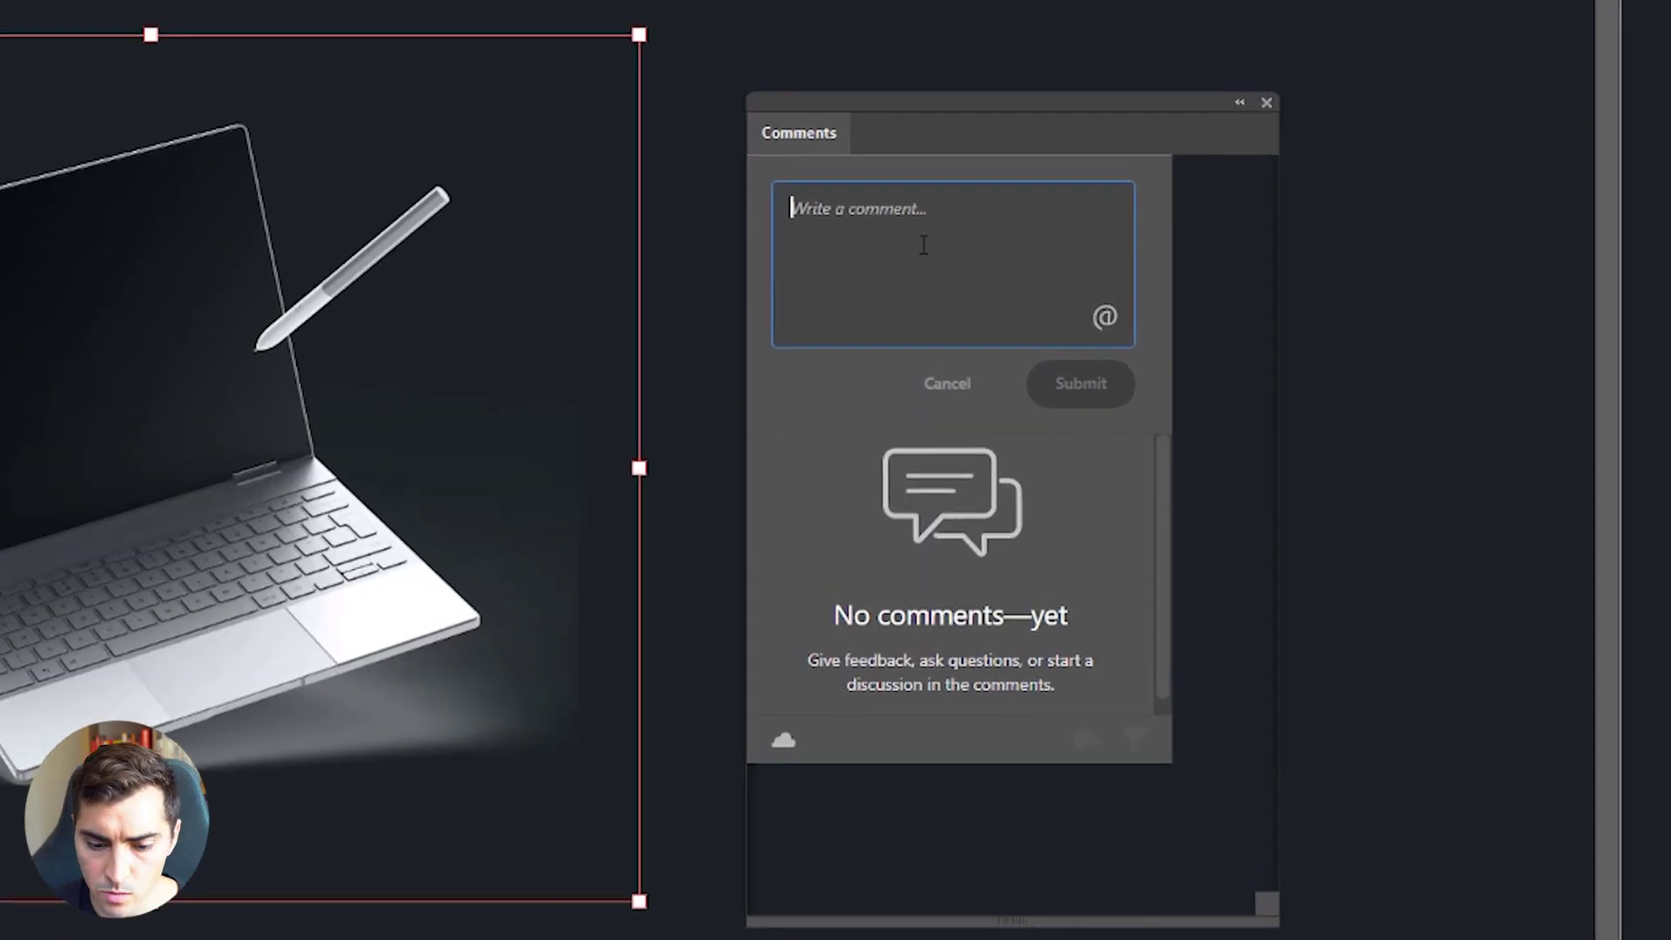
pyautogui.write('I')
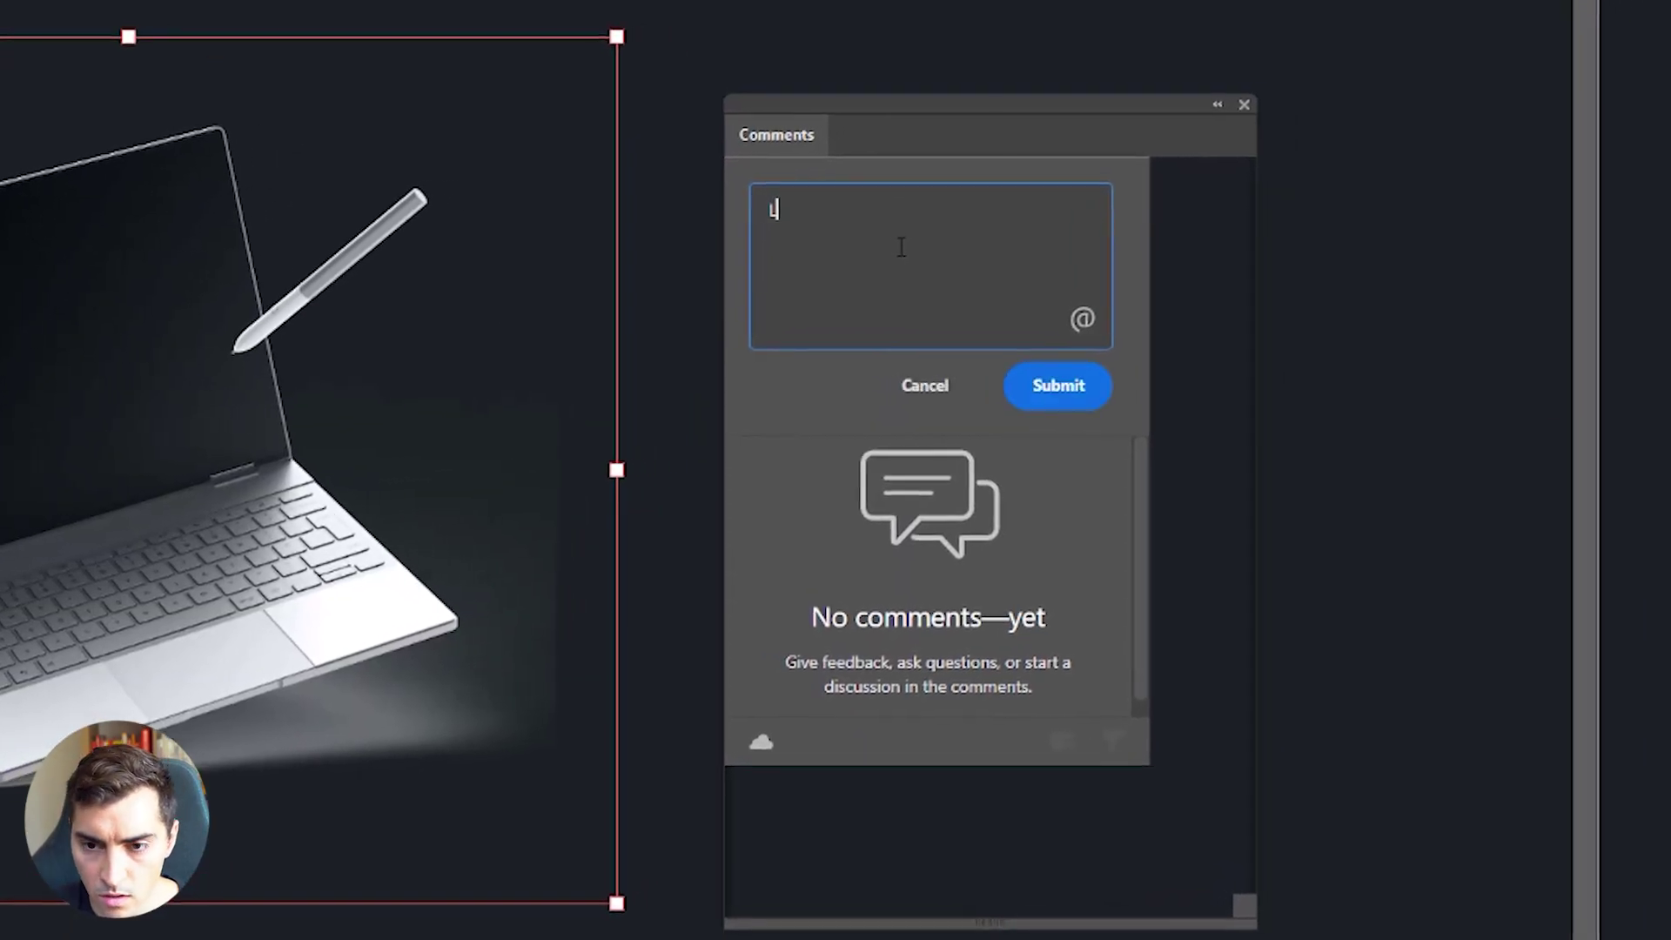
pyautogui.press('BackSpace')
pyautogui.write('Update design file')
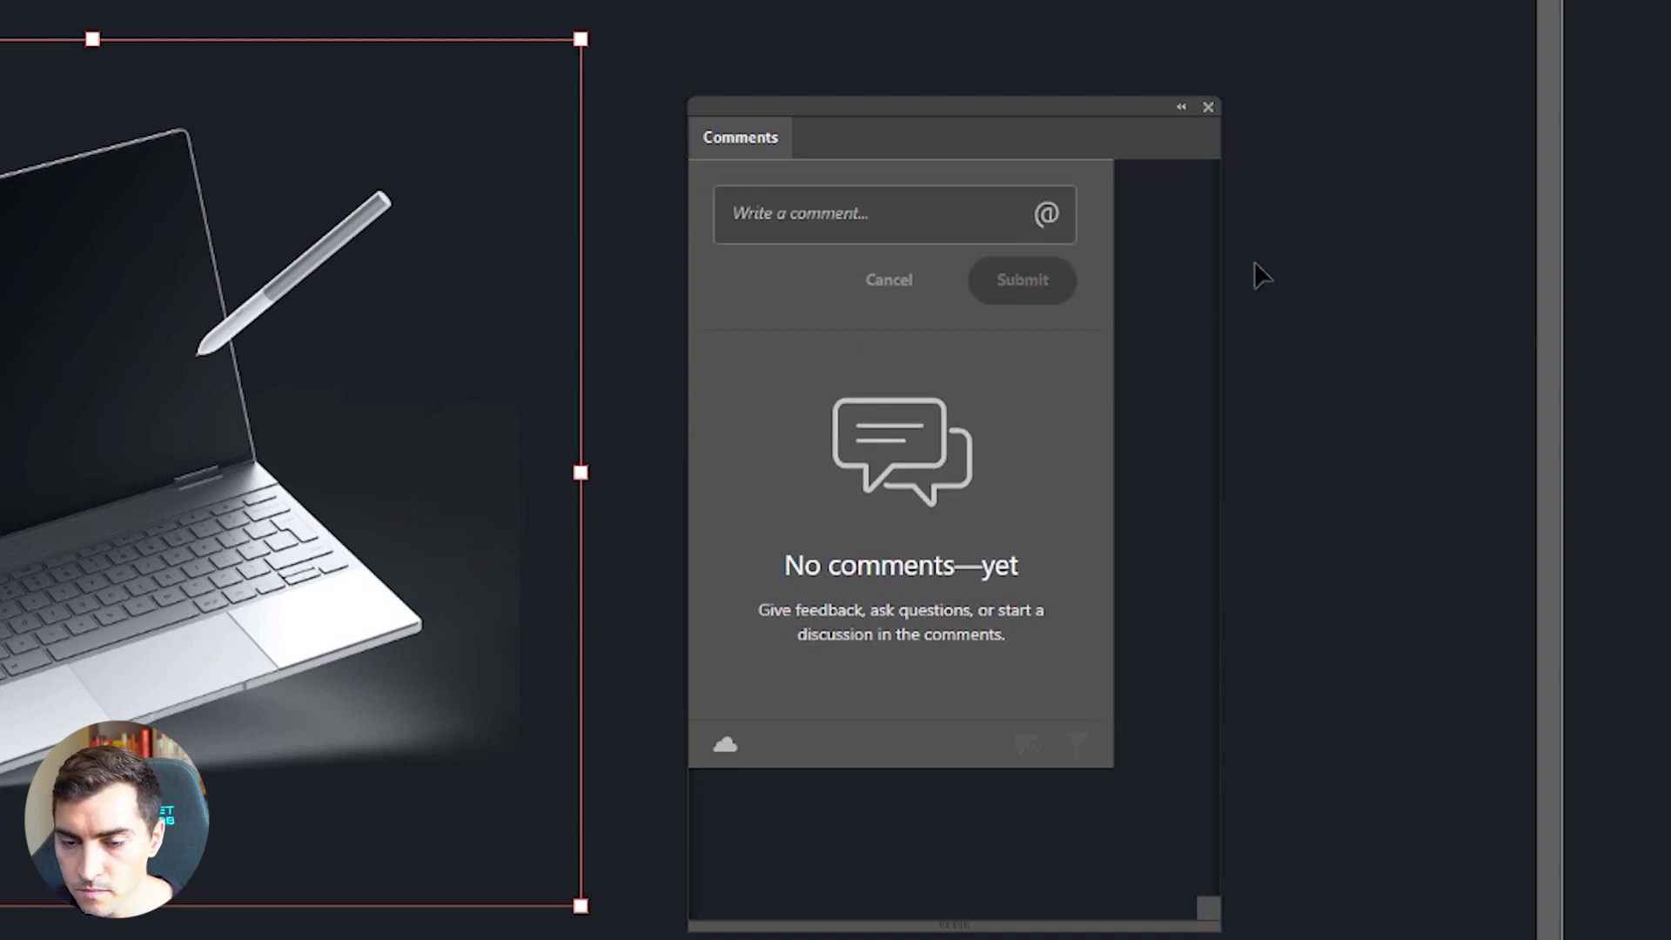
pyautogui.moveTo(850, 123); pyautogui.dragTo(949, 91)
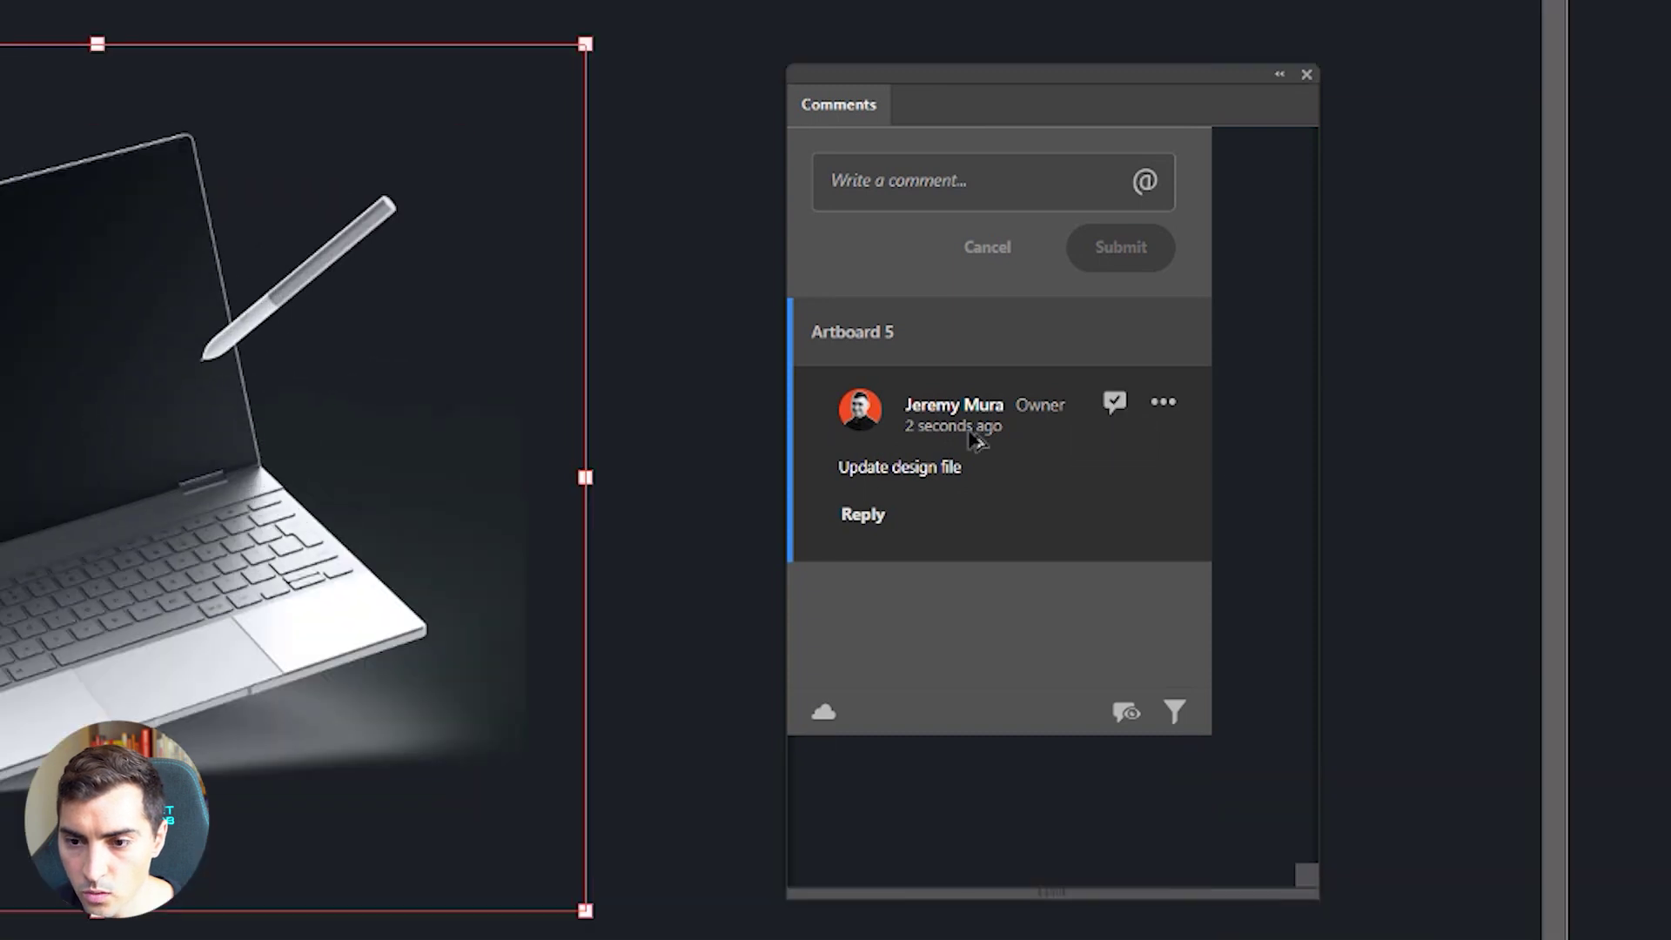
# Step: Check the new comment's options menu without changes, then close the Comments panel
pyautogui.click(1164, 408)
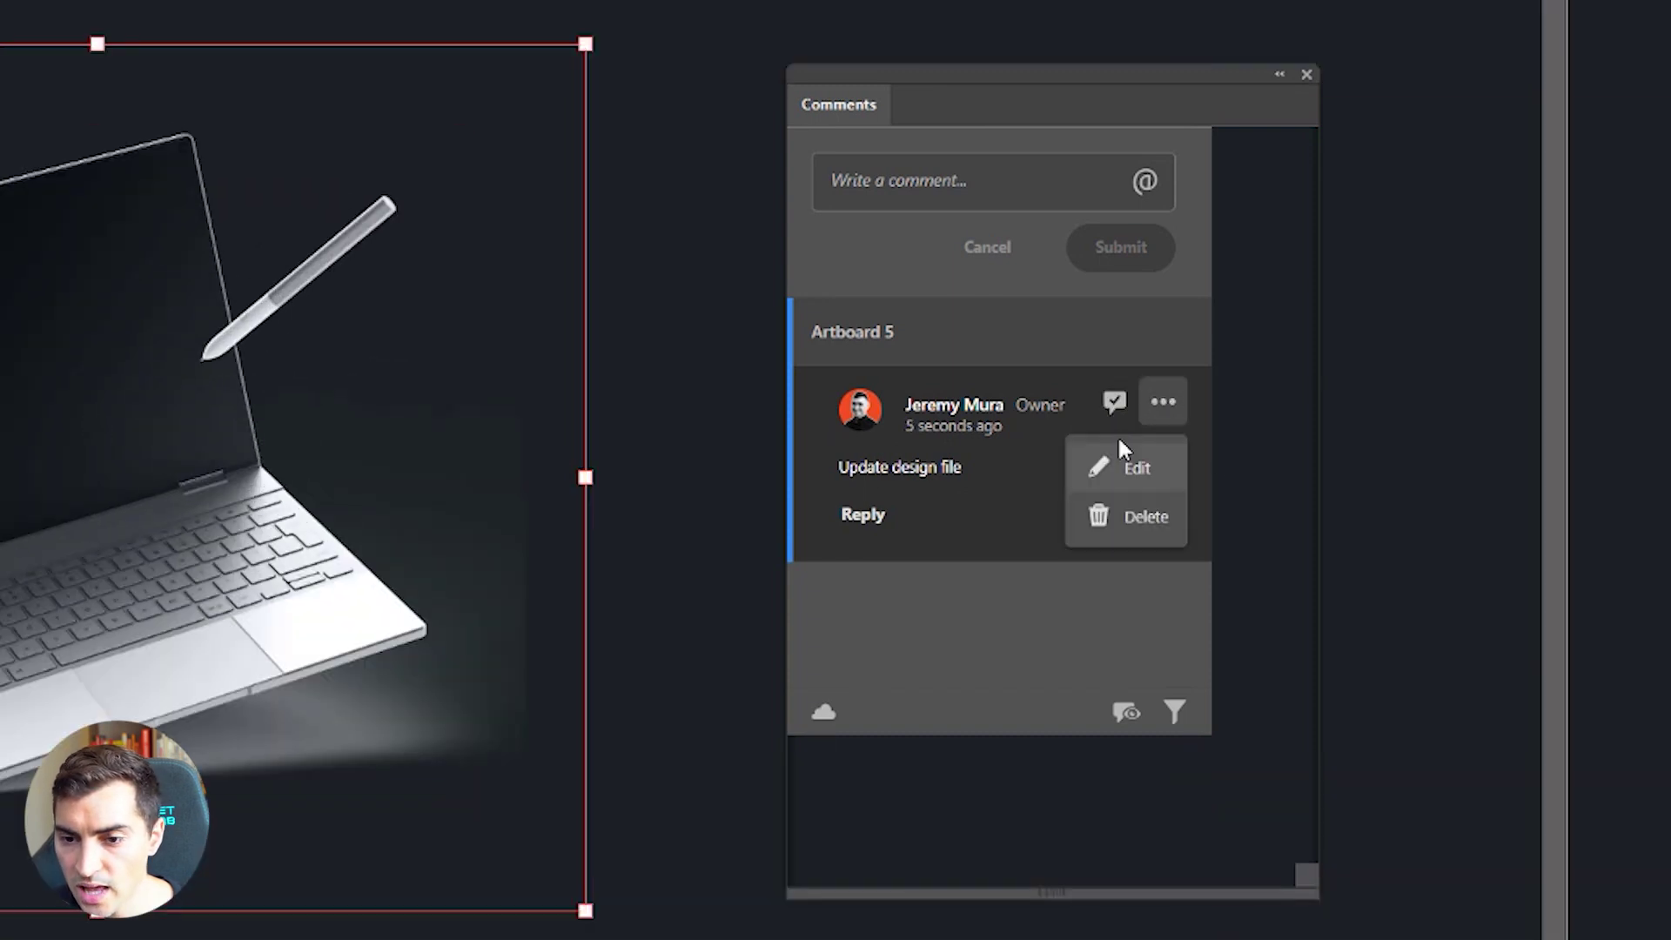
pyautogui.click(995, 553)
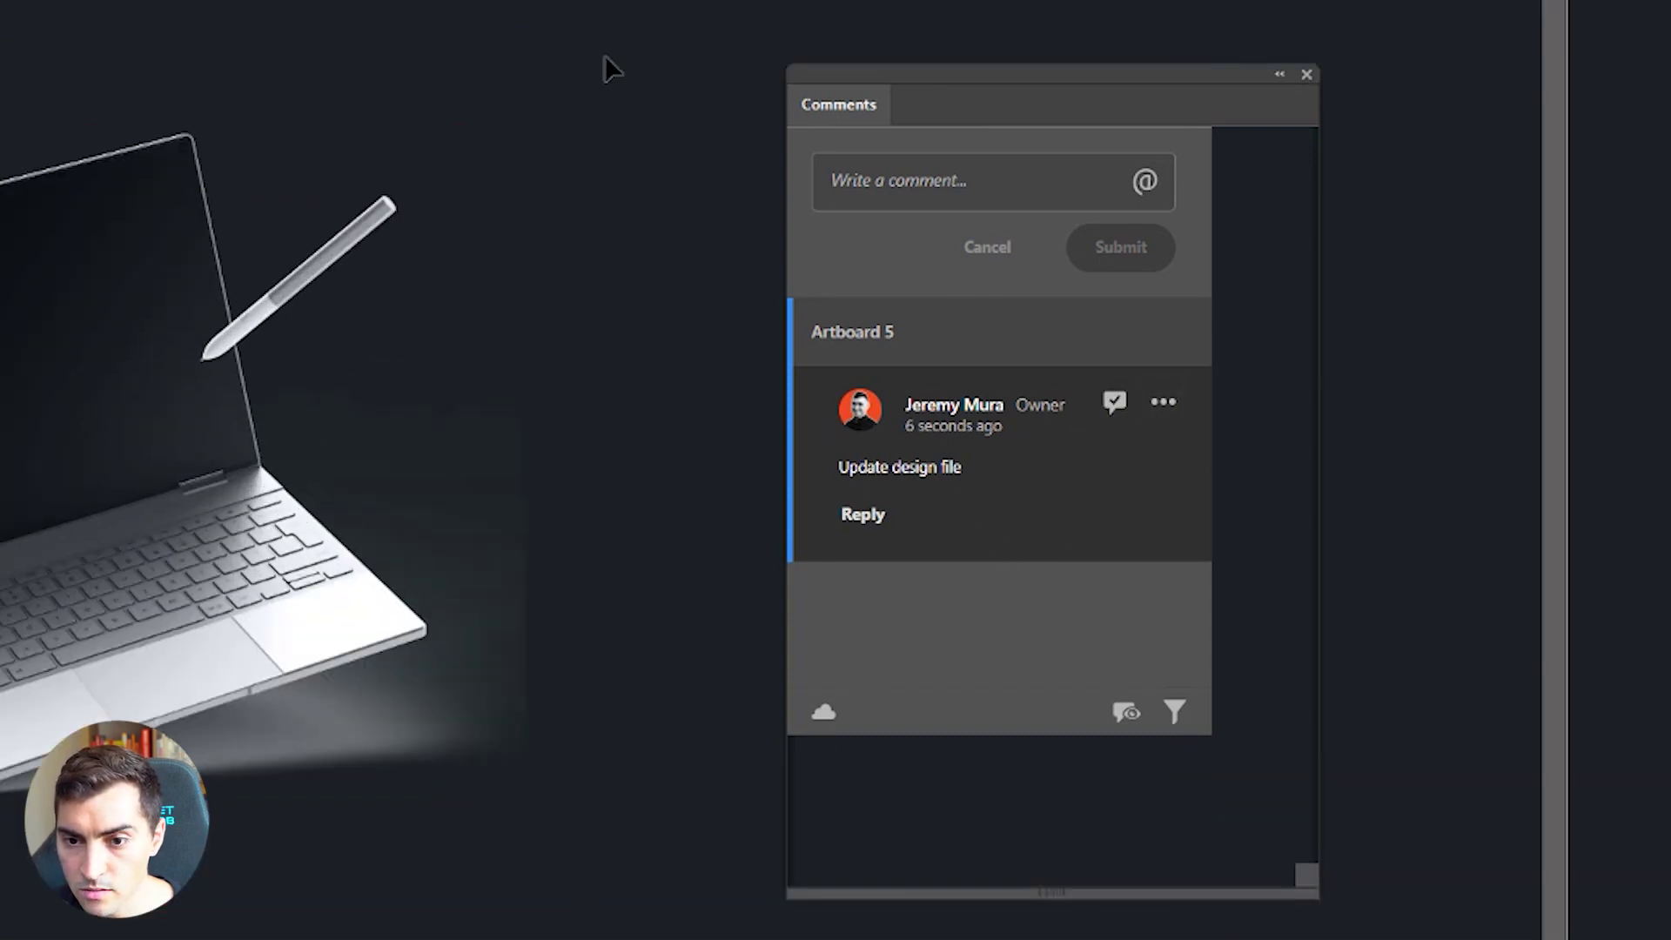
pyautogui.moveTo(1282, 67); pyautogui.dragTo(1374, 49)
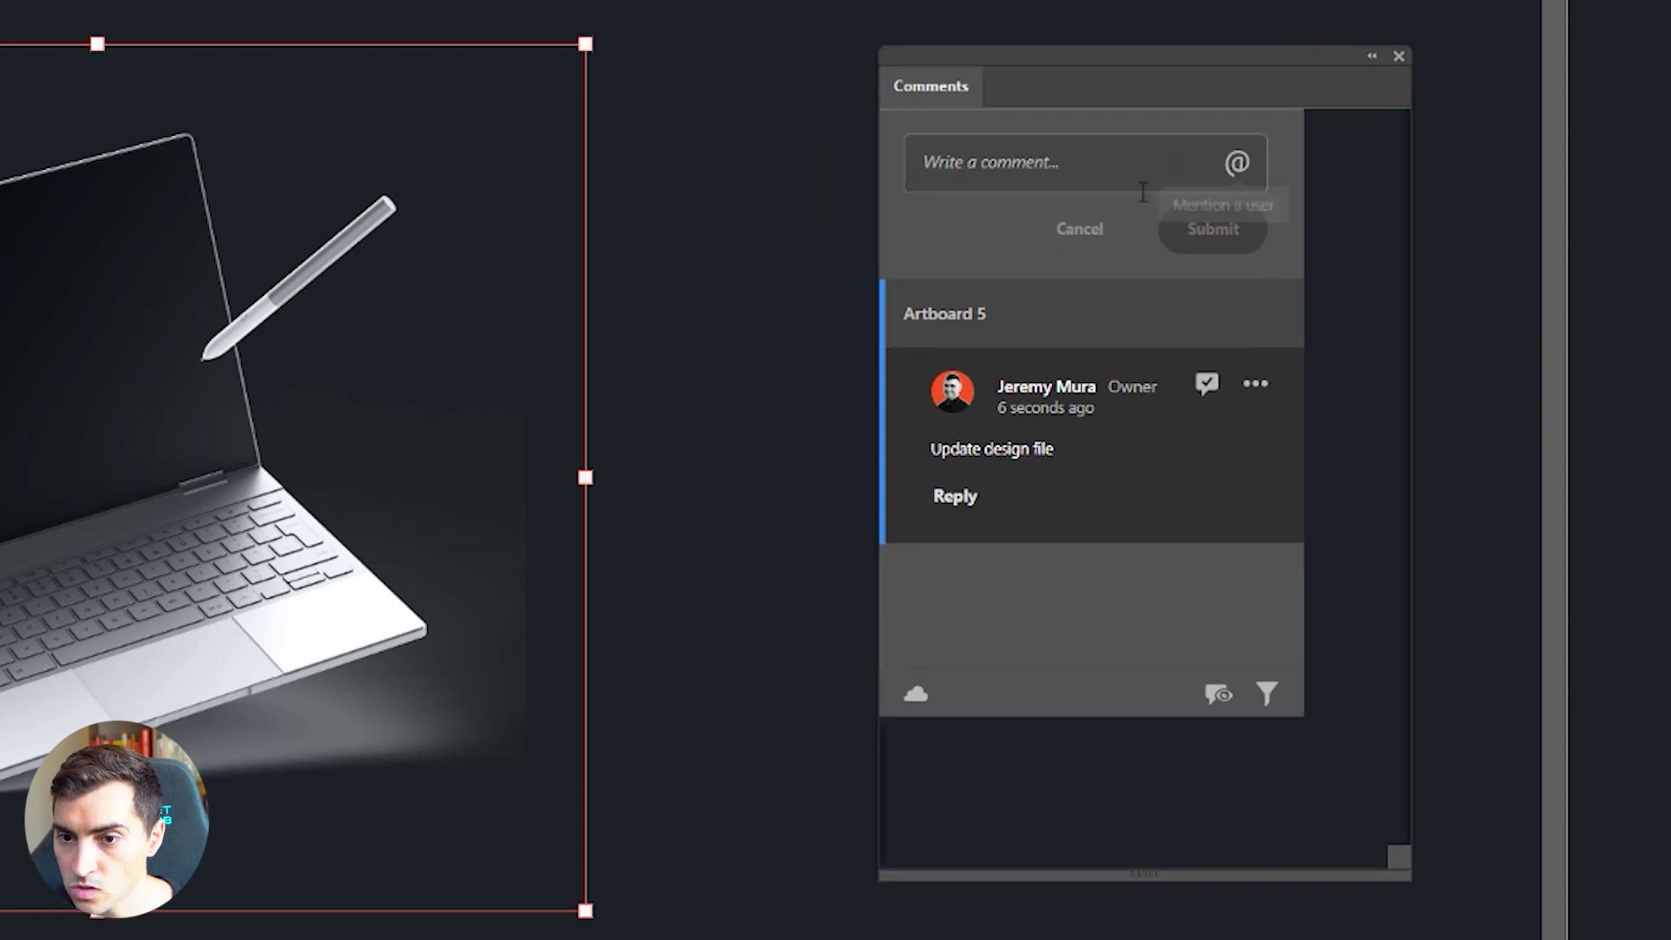
pyautogui.click(1398, 56)
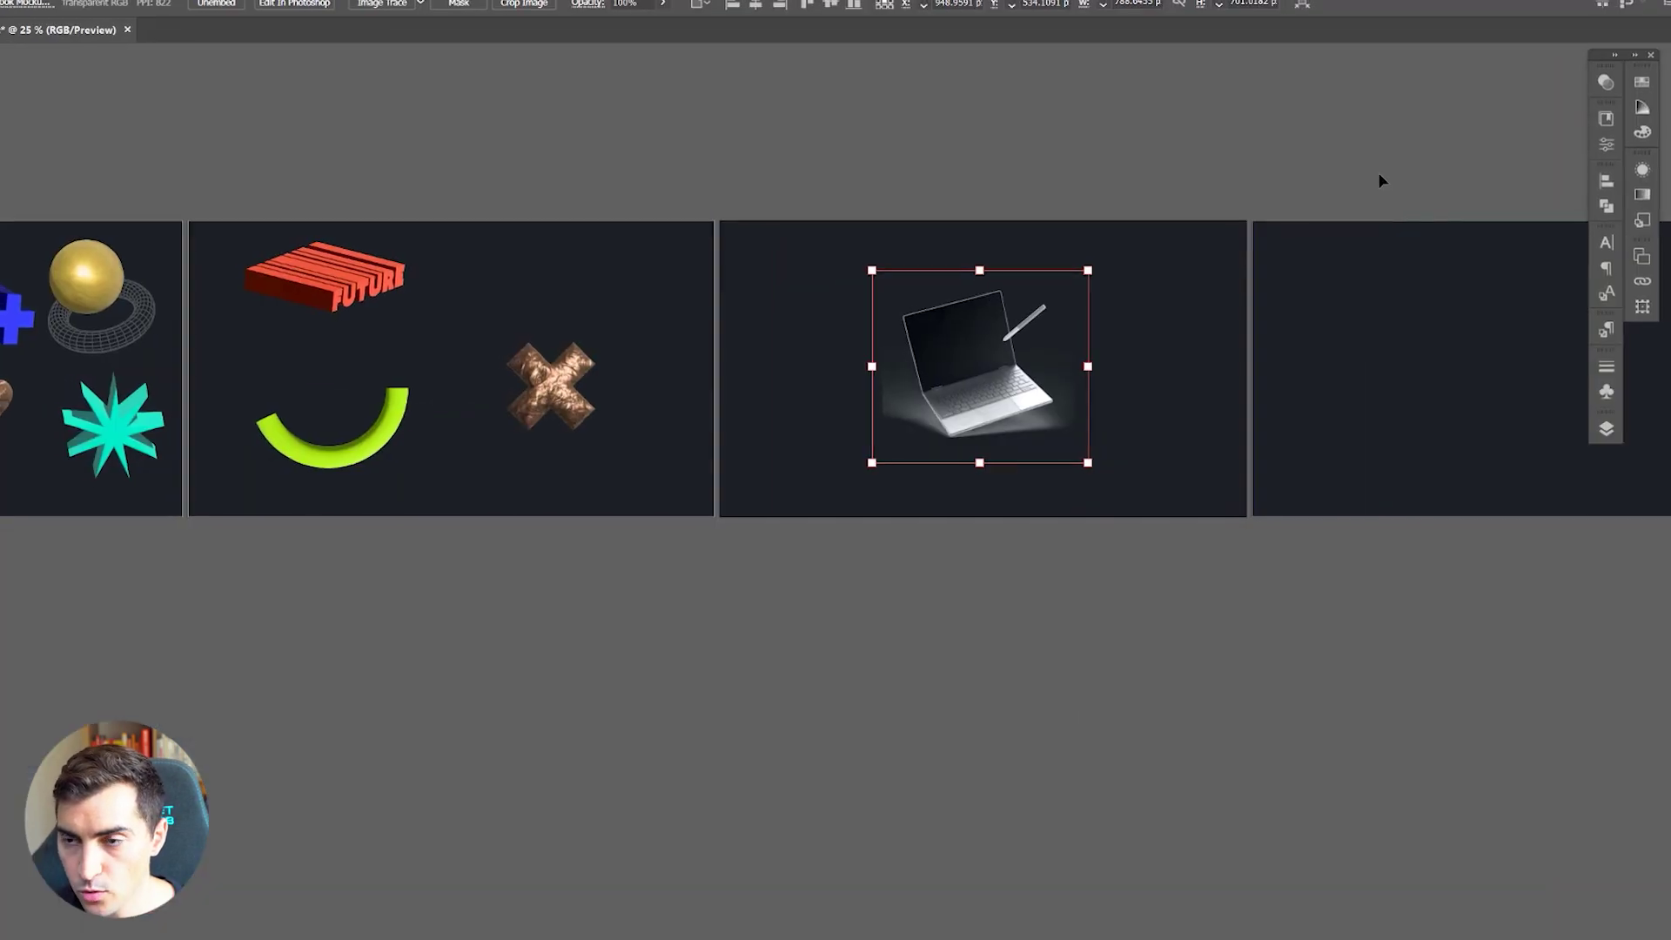
# Step: Close the comments and rotate the canvas view around the laptop with the Rotate View tool
pyautogui.click(1288, 288)
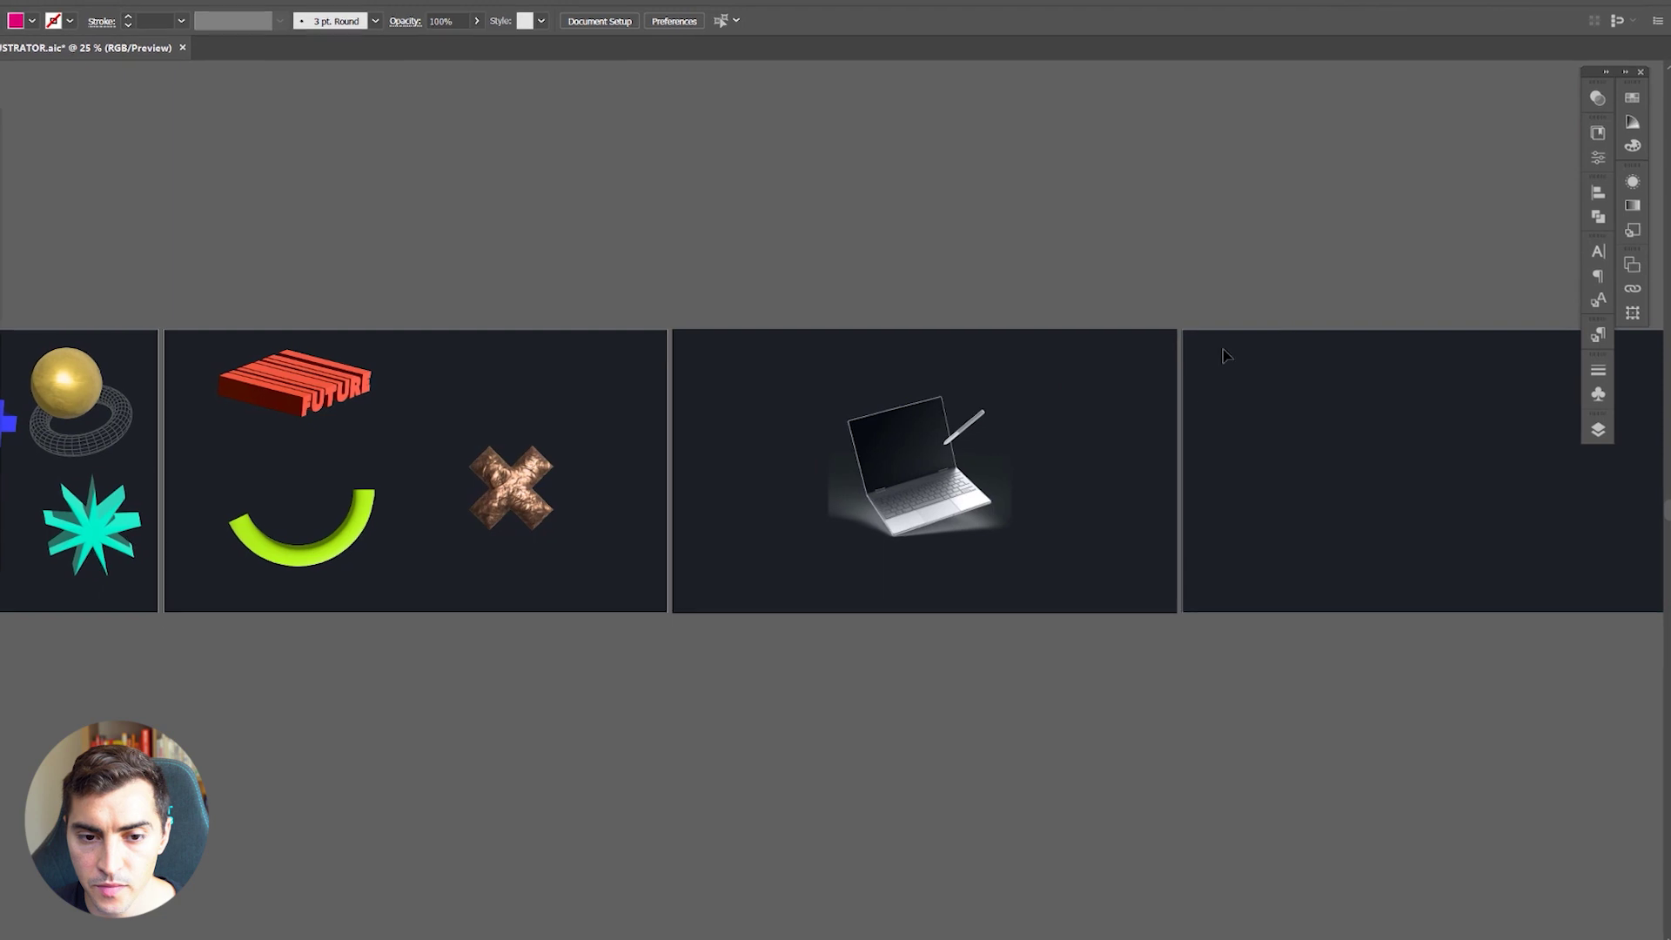
pyautogui.moveTo(1222, 355); pyautogui.dragTo(788, 487)
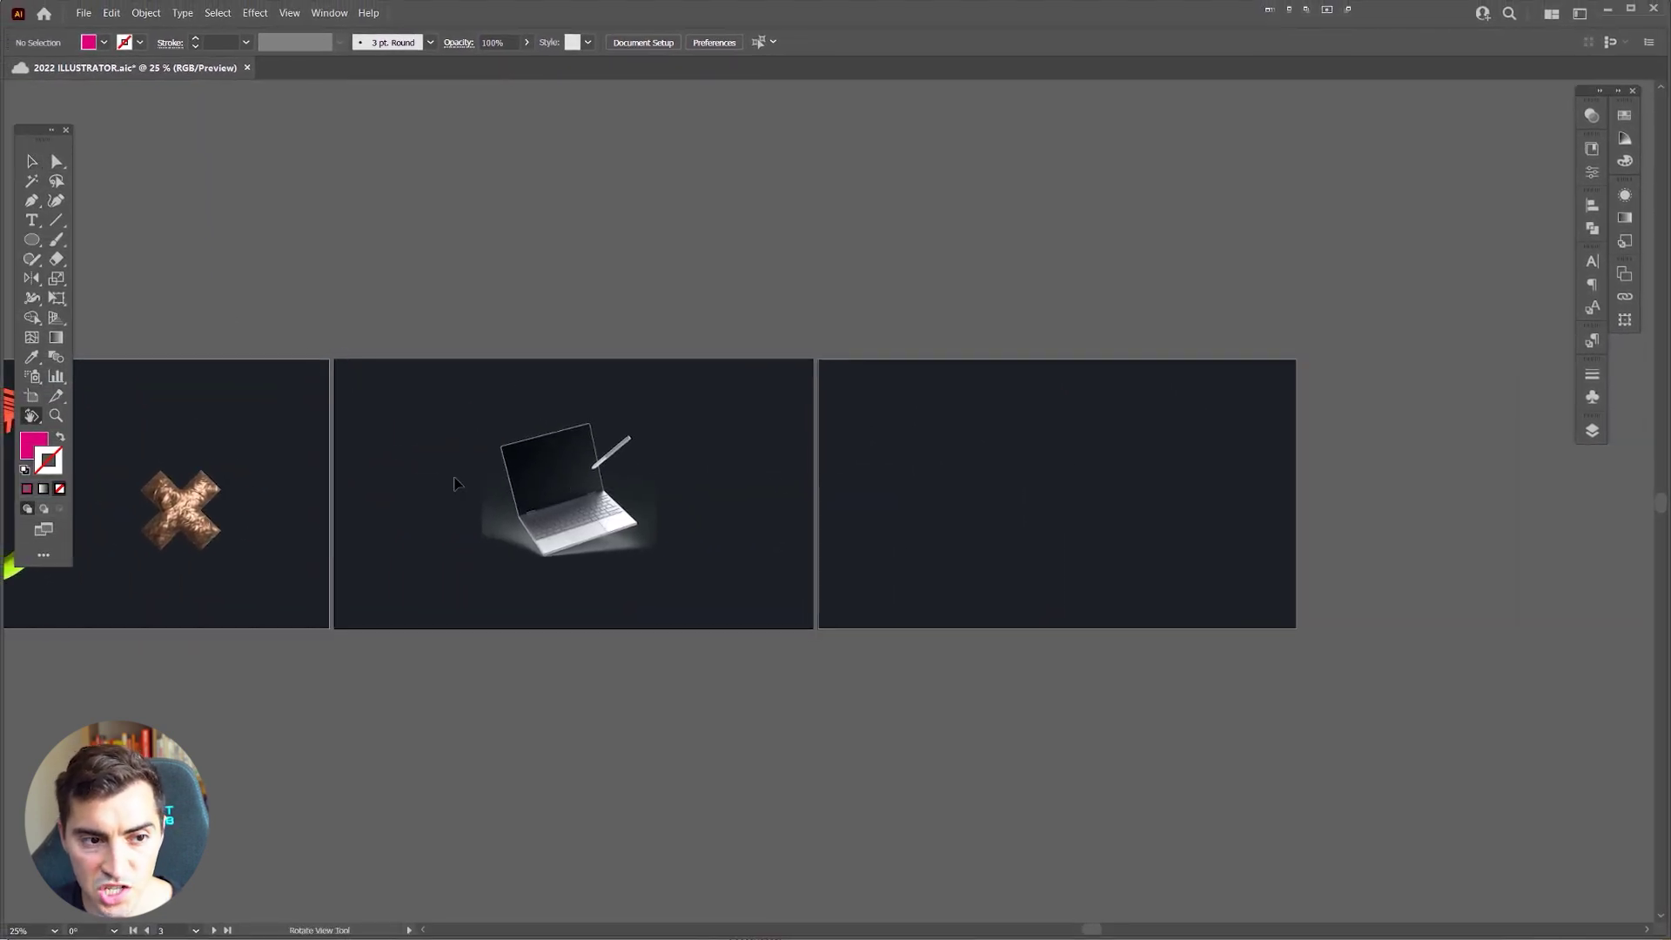
pyautogui.click(41, 418)
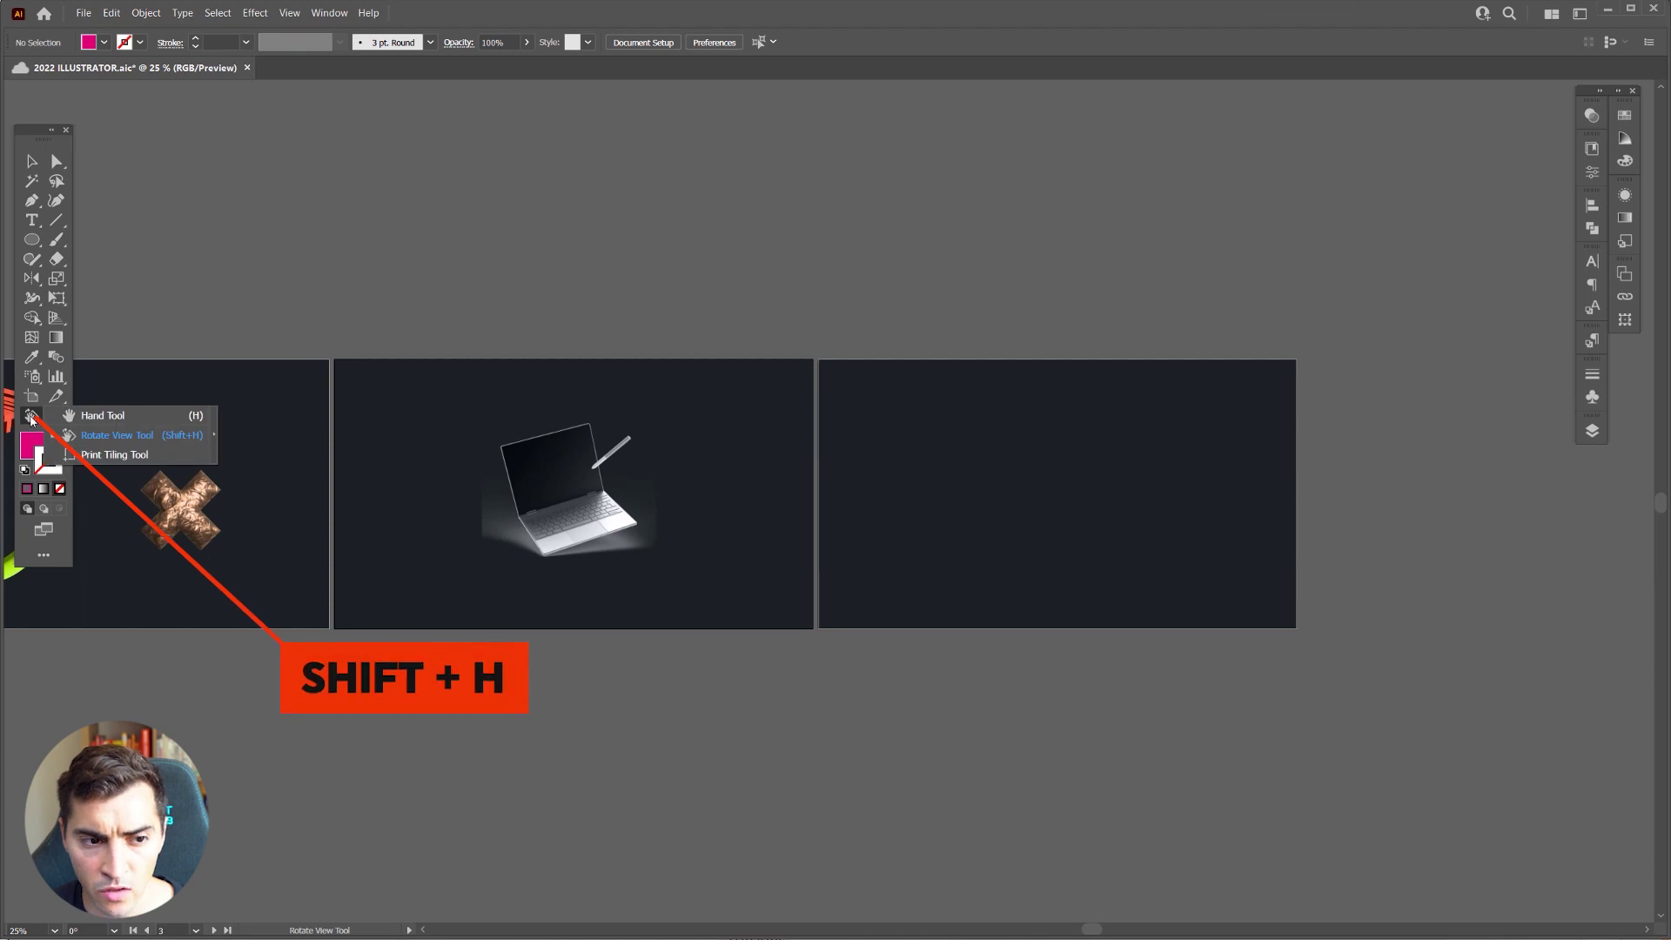
pyautogui.click(128, 443)
pyautogui.moveTo(885, 493); pyautogui.dragTo(908, 606)
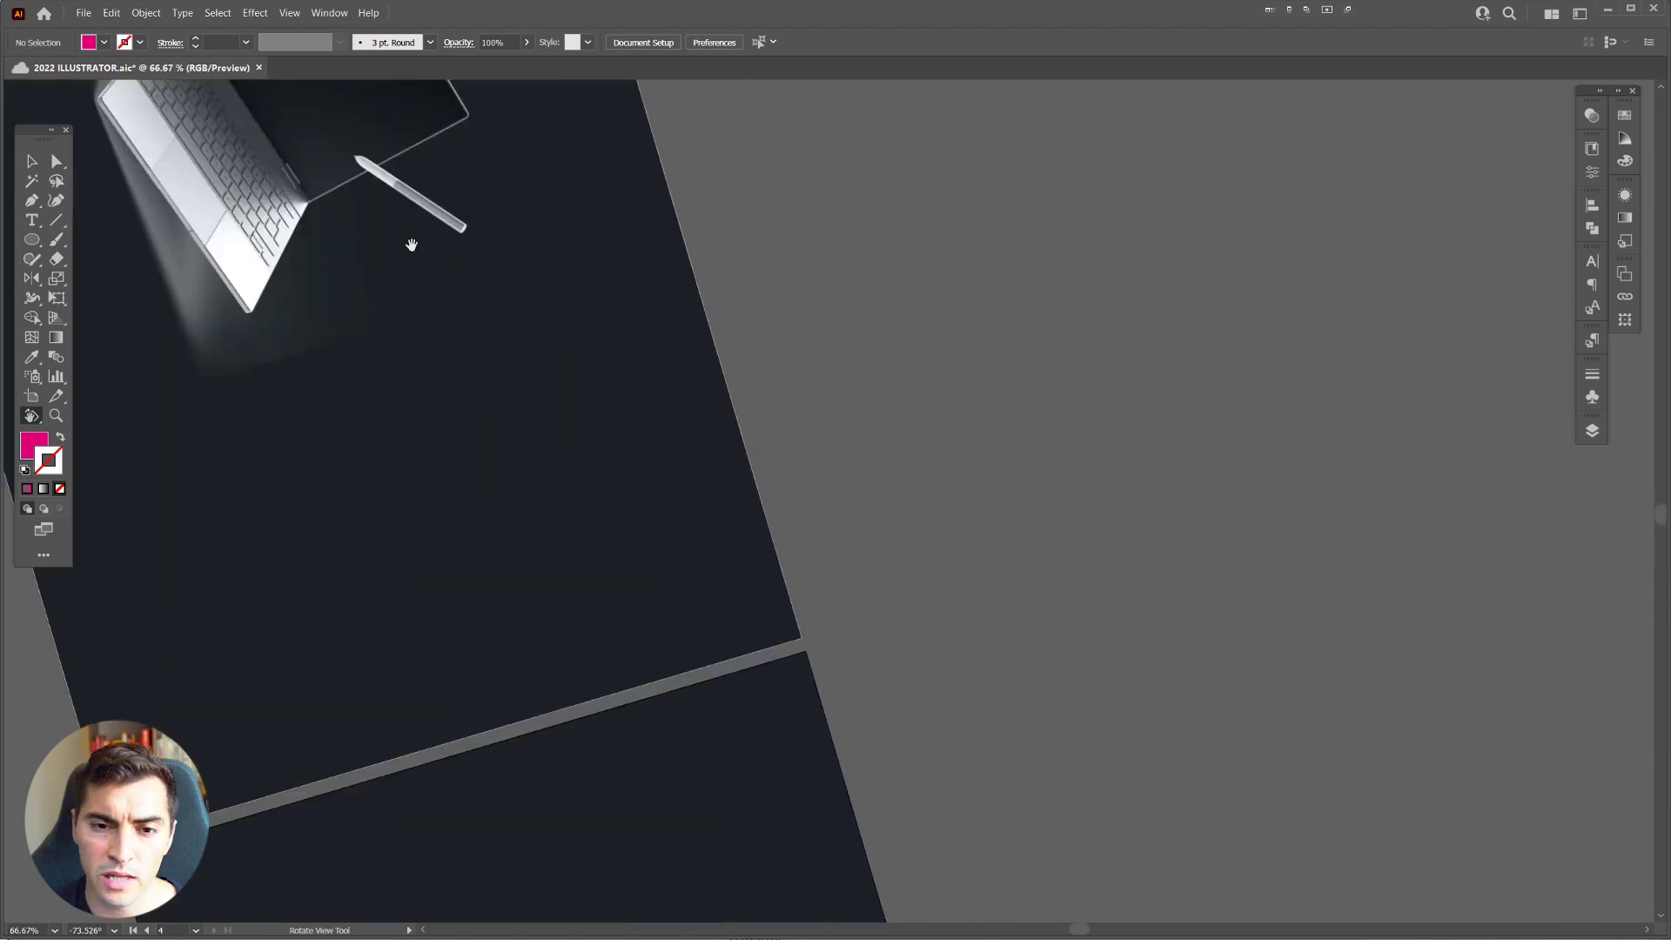
pyautogui.moveTo(411, 243); pyautogui.dragTo(910, 574)
# Step: Zoom in, reset the view upright, select the laptop mockup group, and zoom back out
pyautogui.hotkey('ctrl', '=')
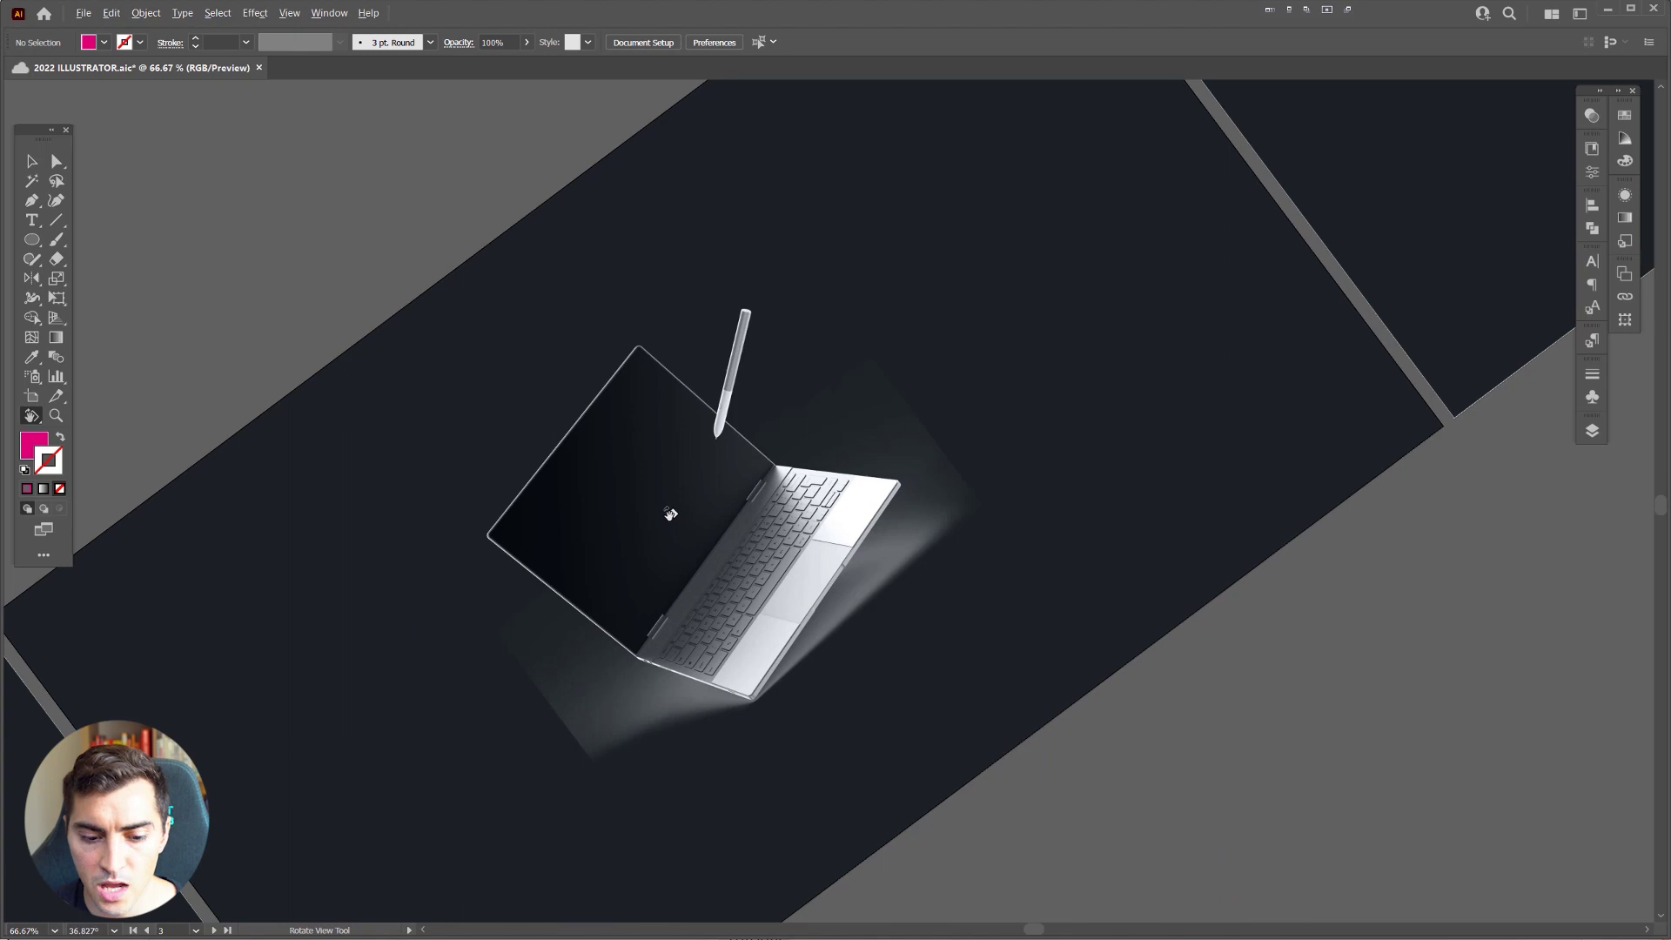
pyautogui.press('Escape')
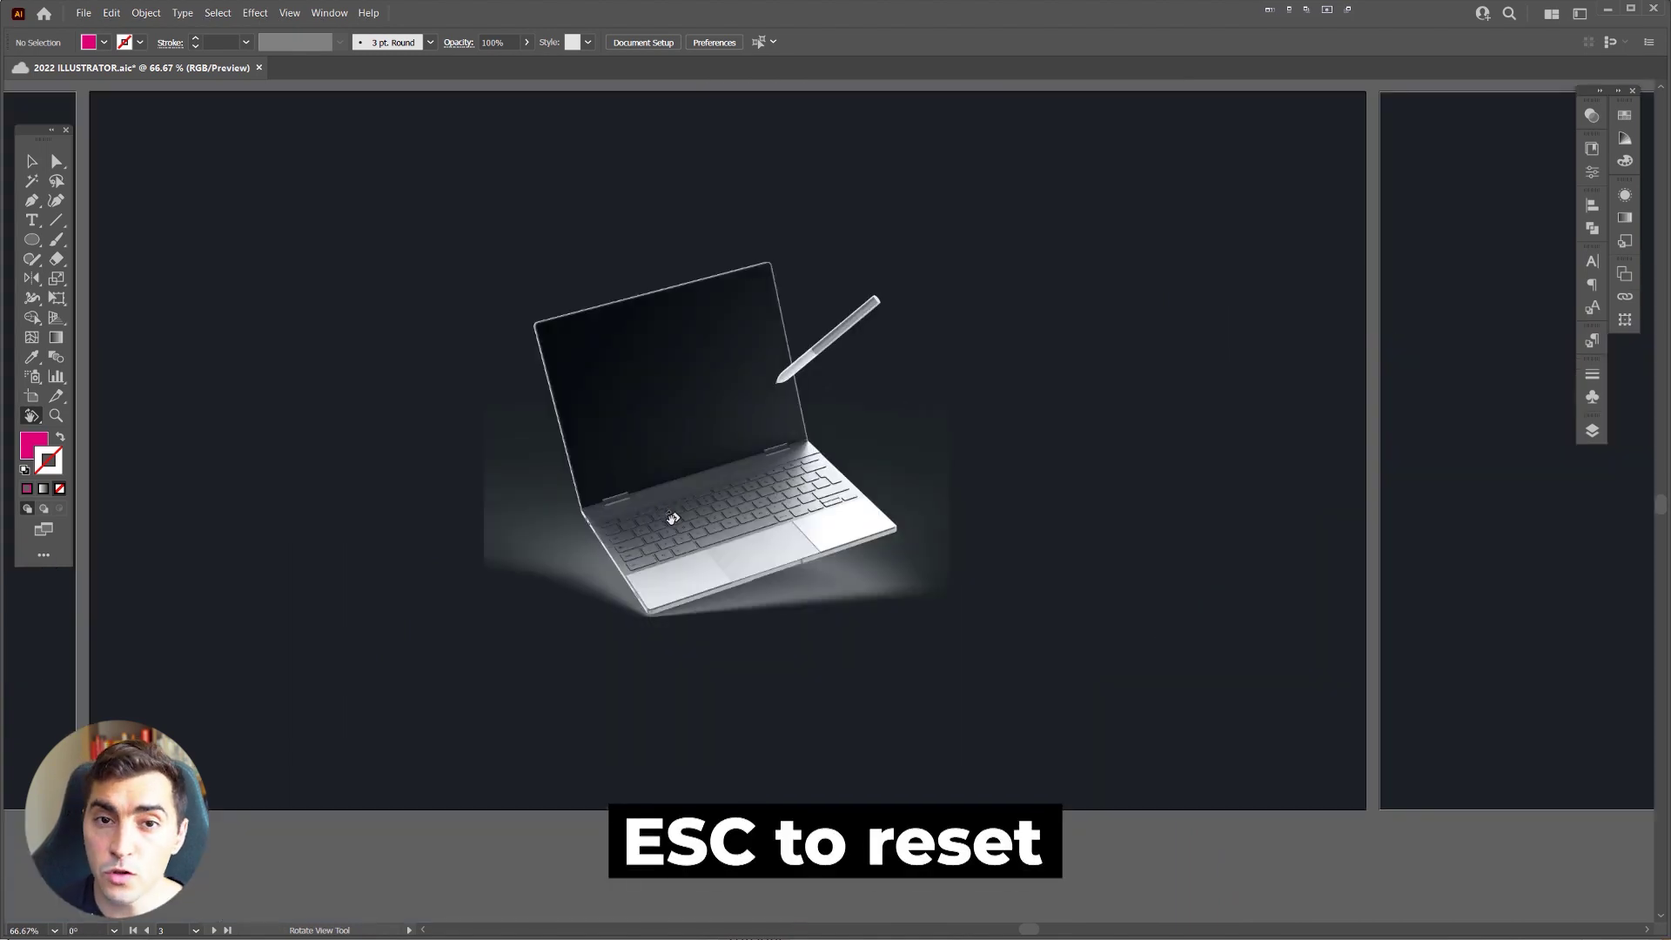
pyautogui.moveTo(635, 495); pyautogui.dragTo(722, 474)
pyautogui.keyDown('ctrl'); pyautogui.click(842, 527); pyautogui.keyUp('ctrl')
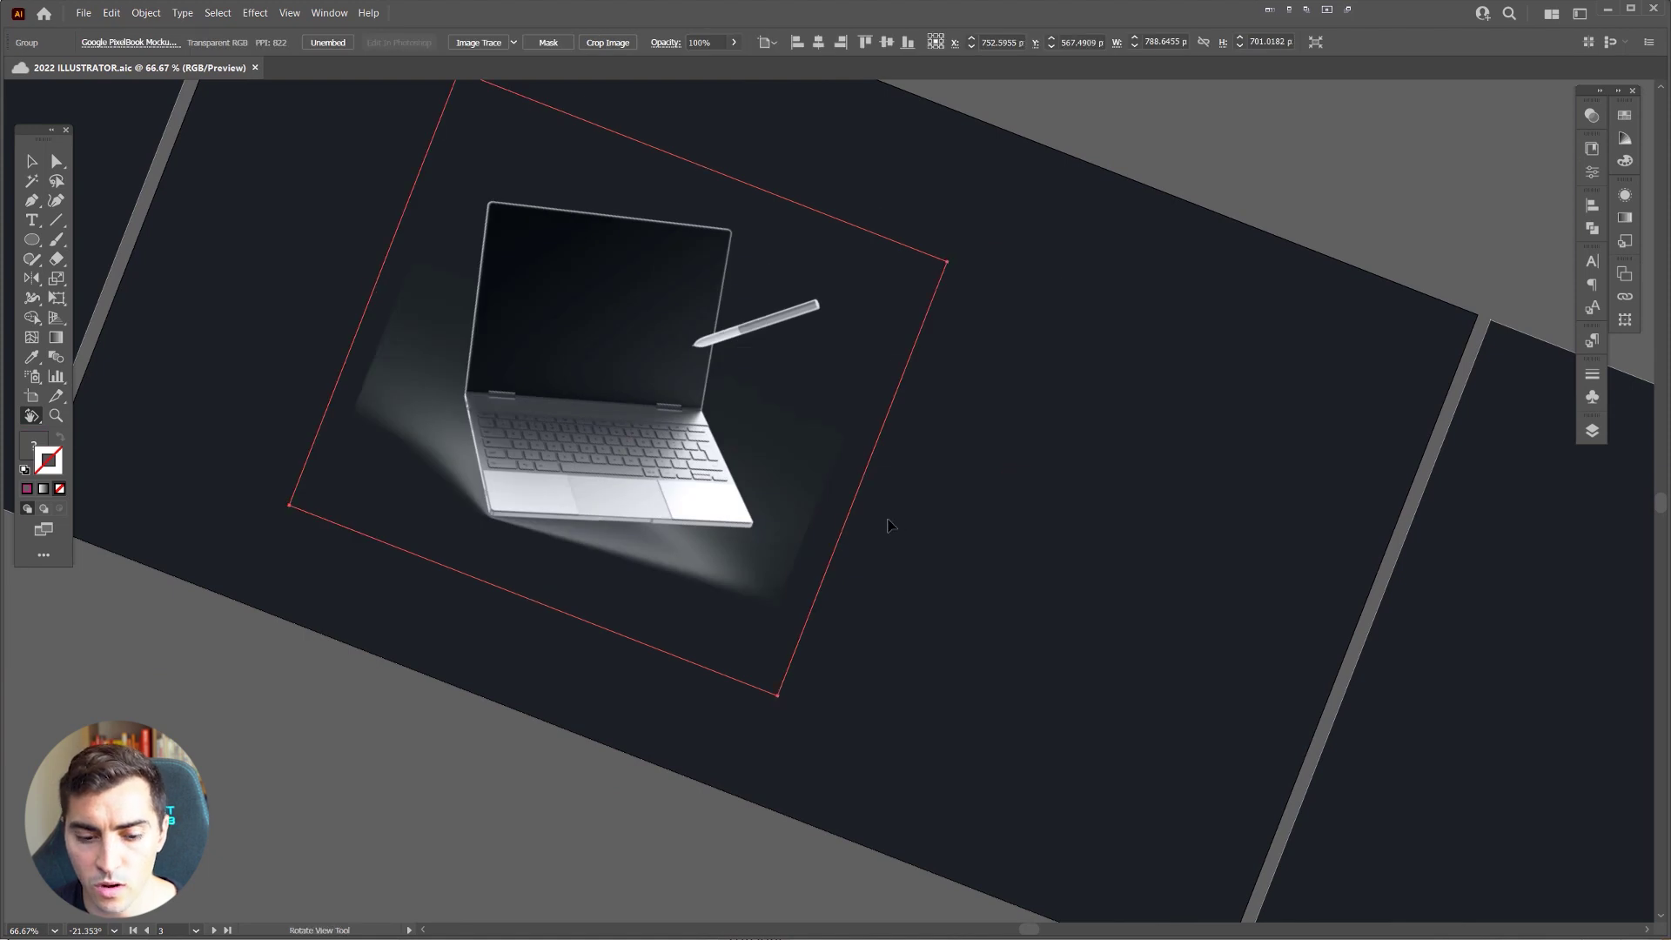
pyautogui.press('Escape')
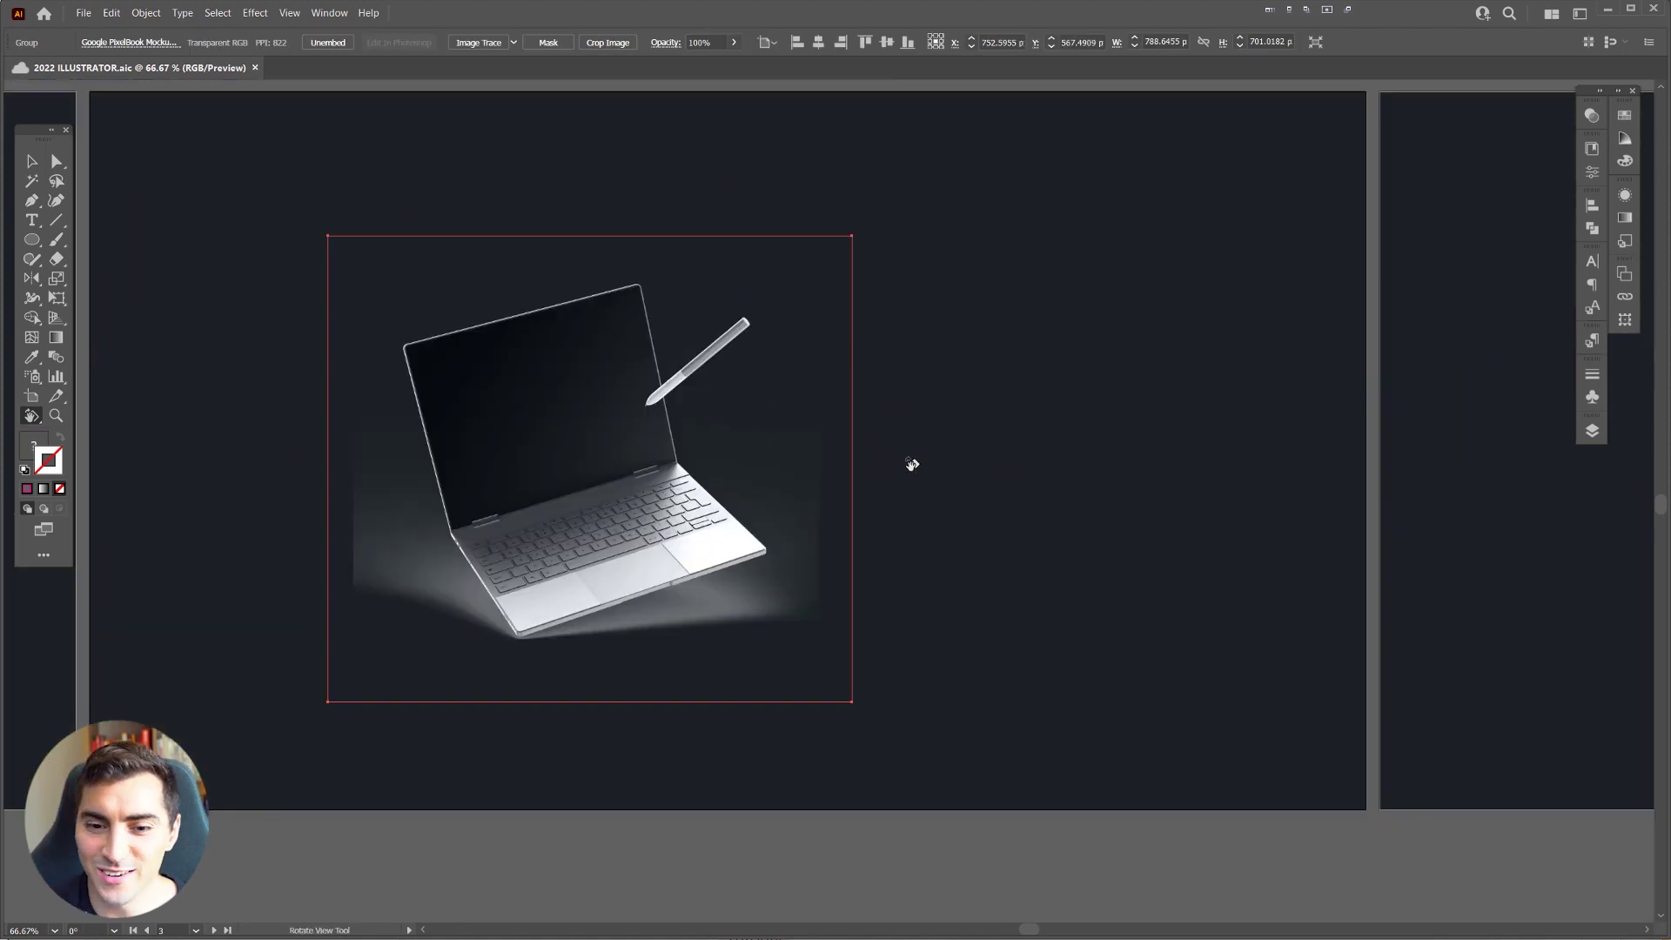
pyautogui.hotkey('ctrl', '-')
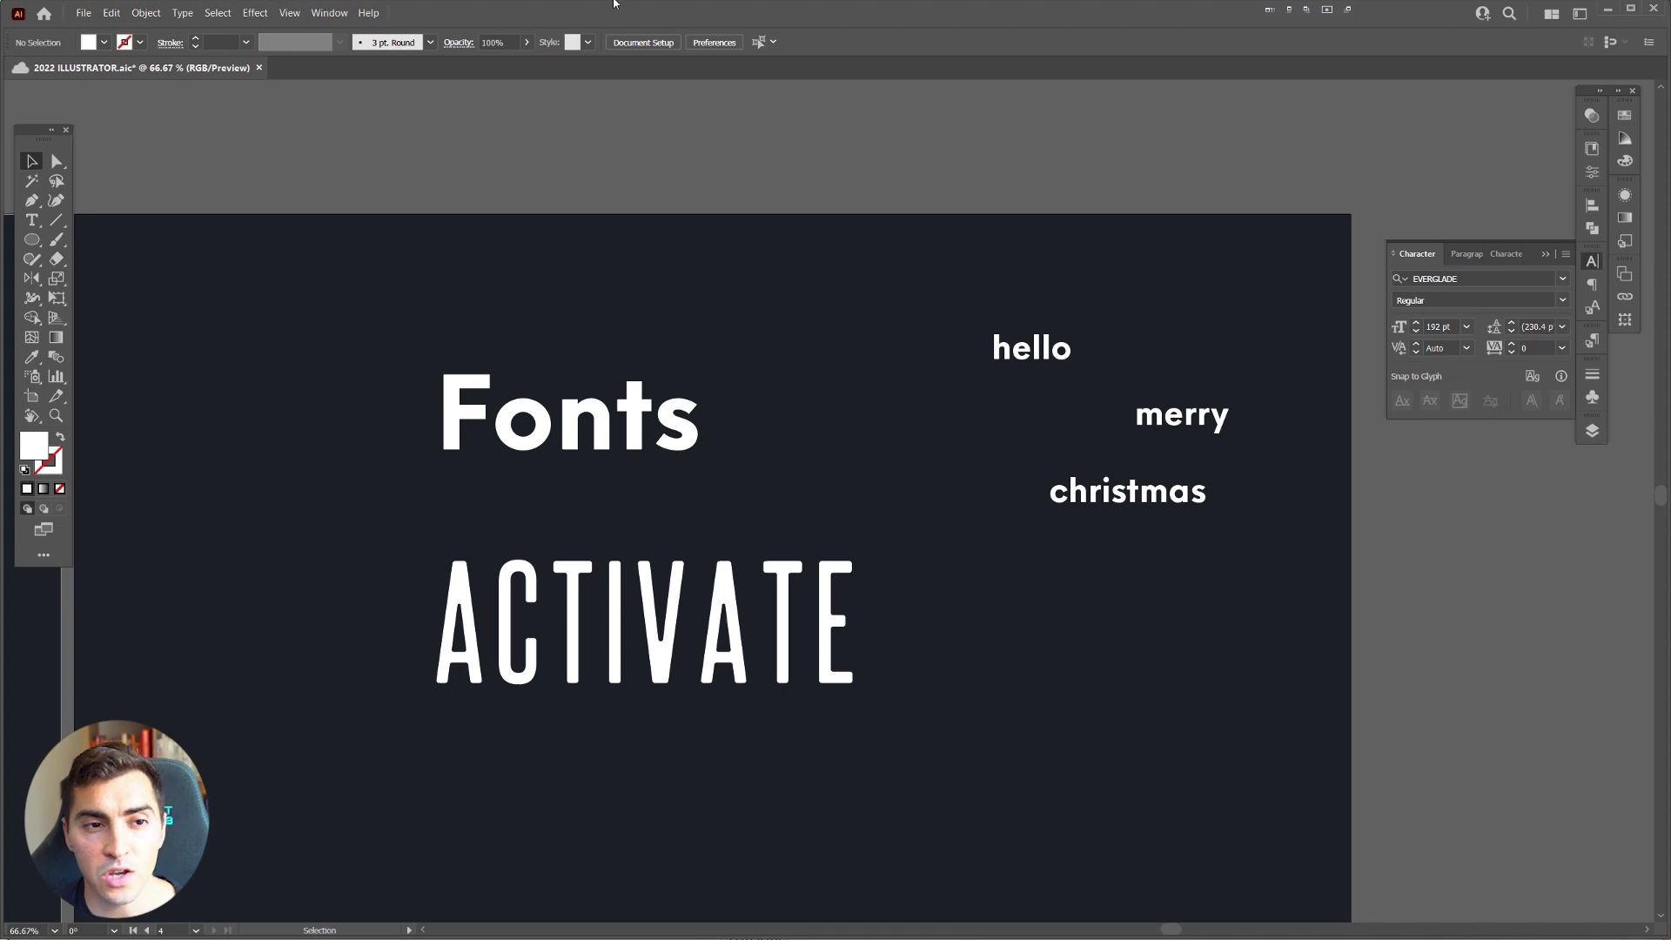
# Step: Select all text sharing the font family of 'Fonts' with Select > Same > Font Family
pyautogui.click(217, 13)
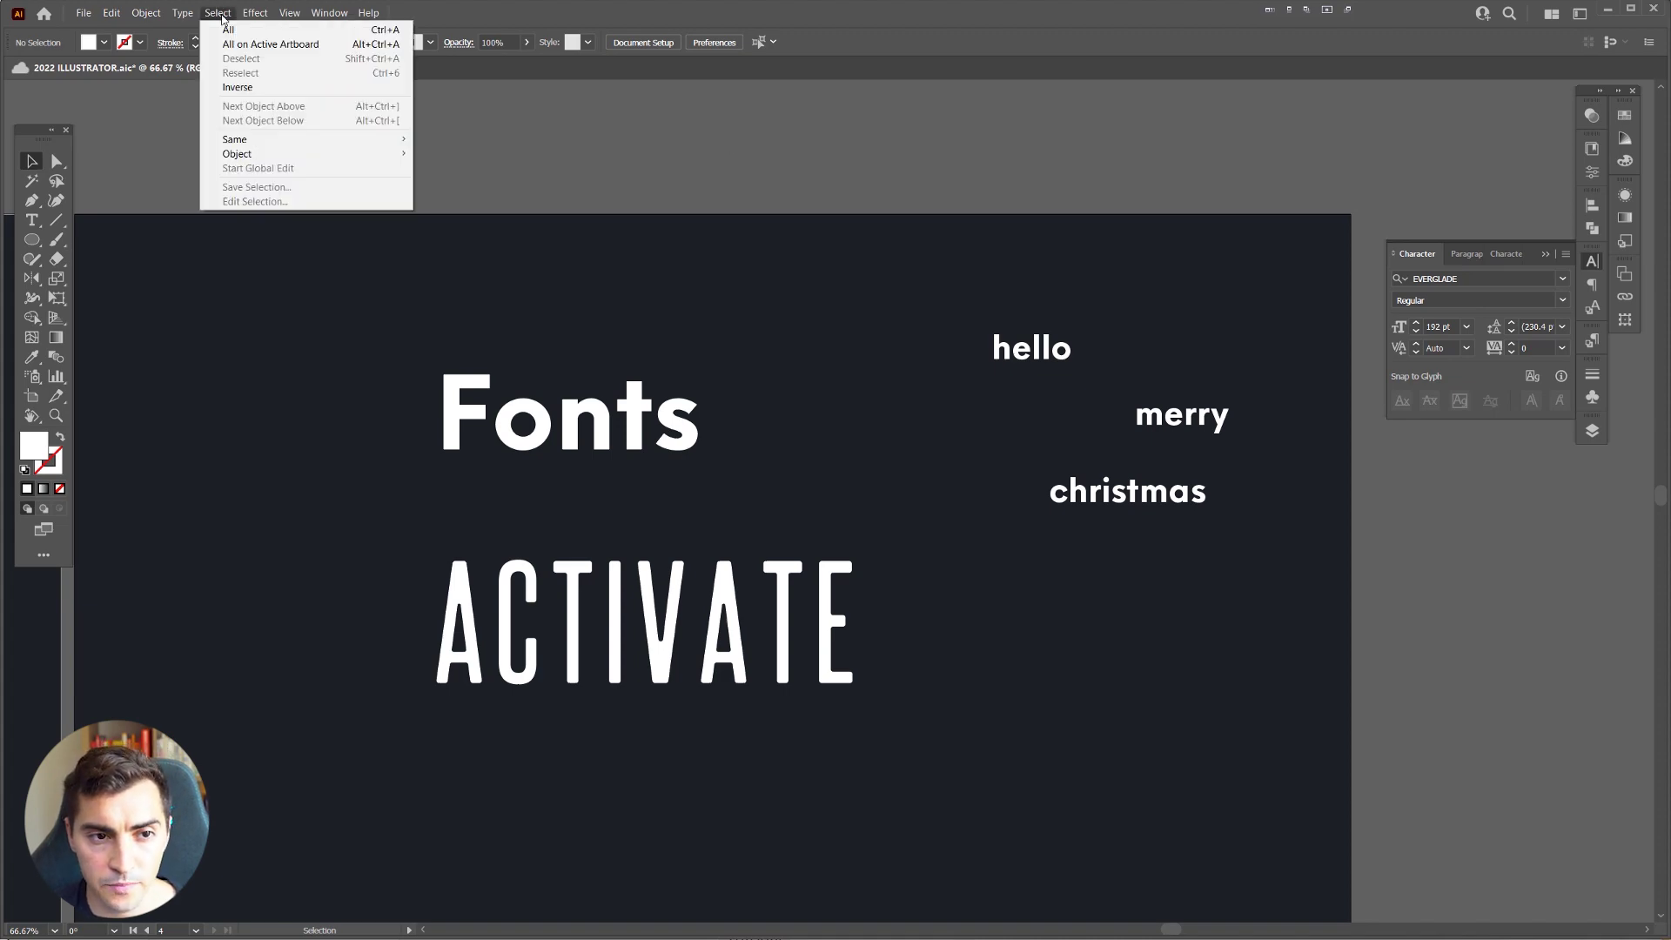
pyautogui.moveTo(256, 137)
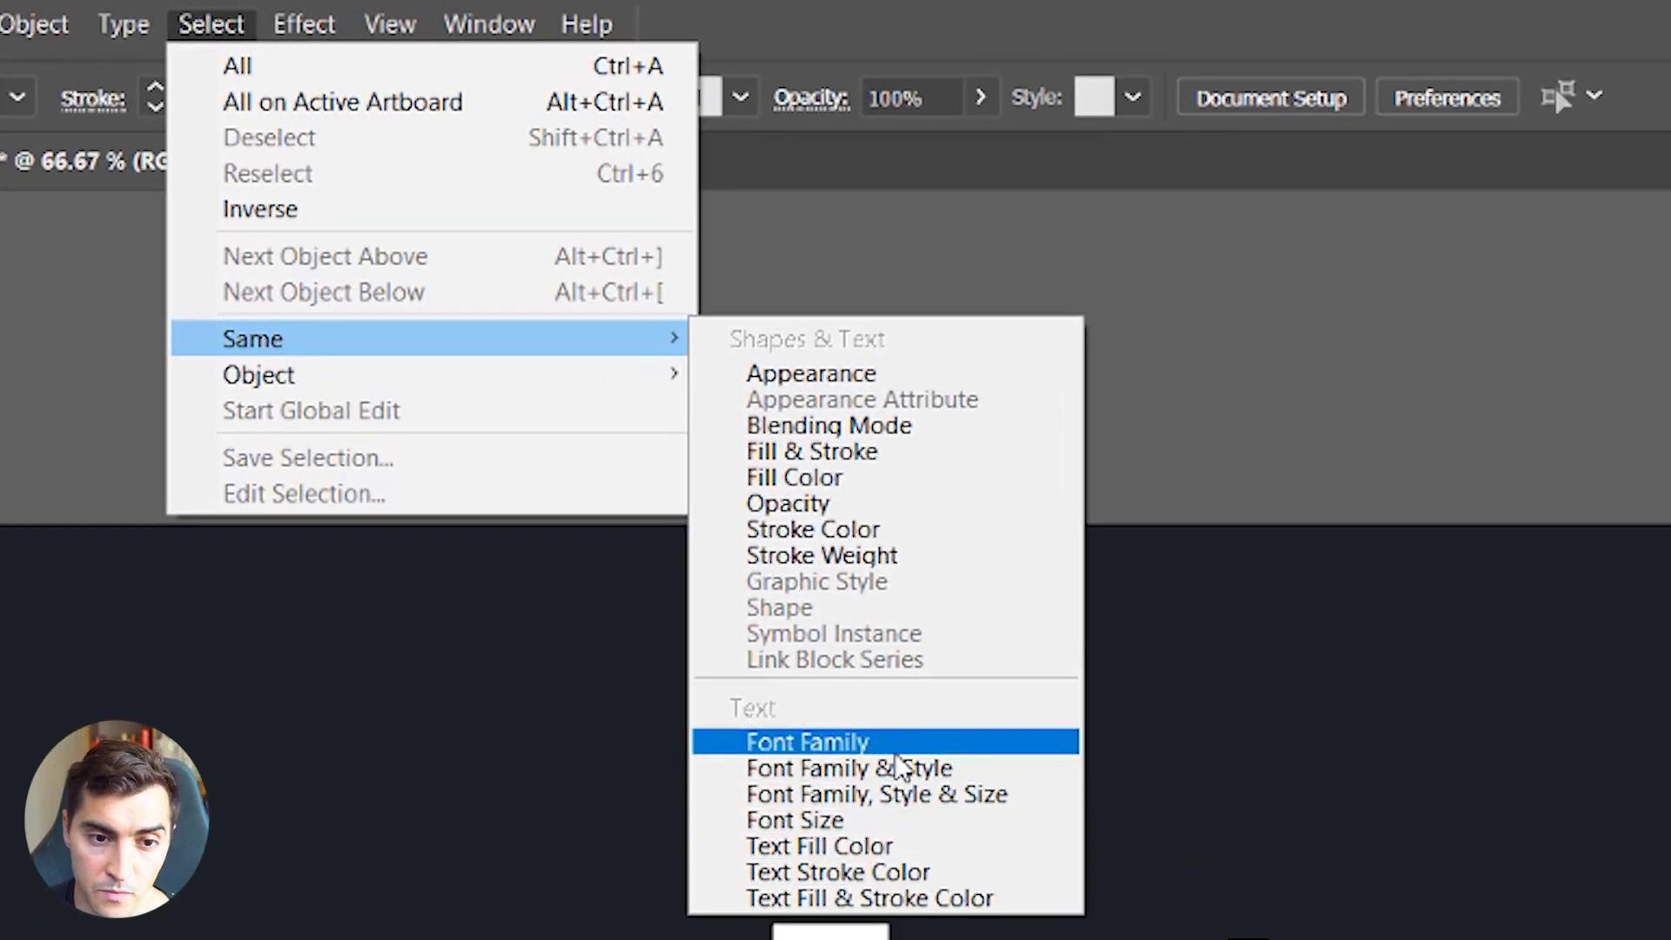
pyautogui.click(905, 749)
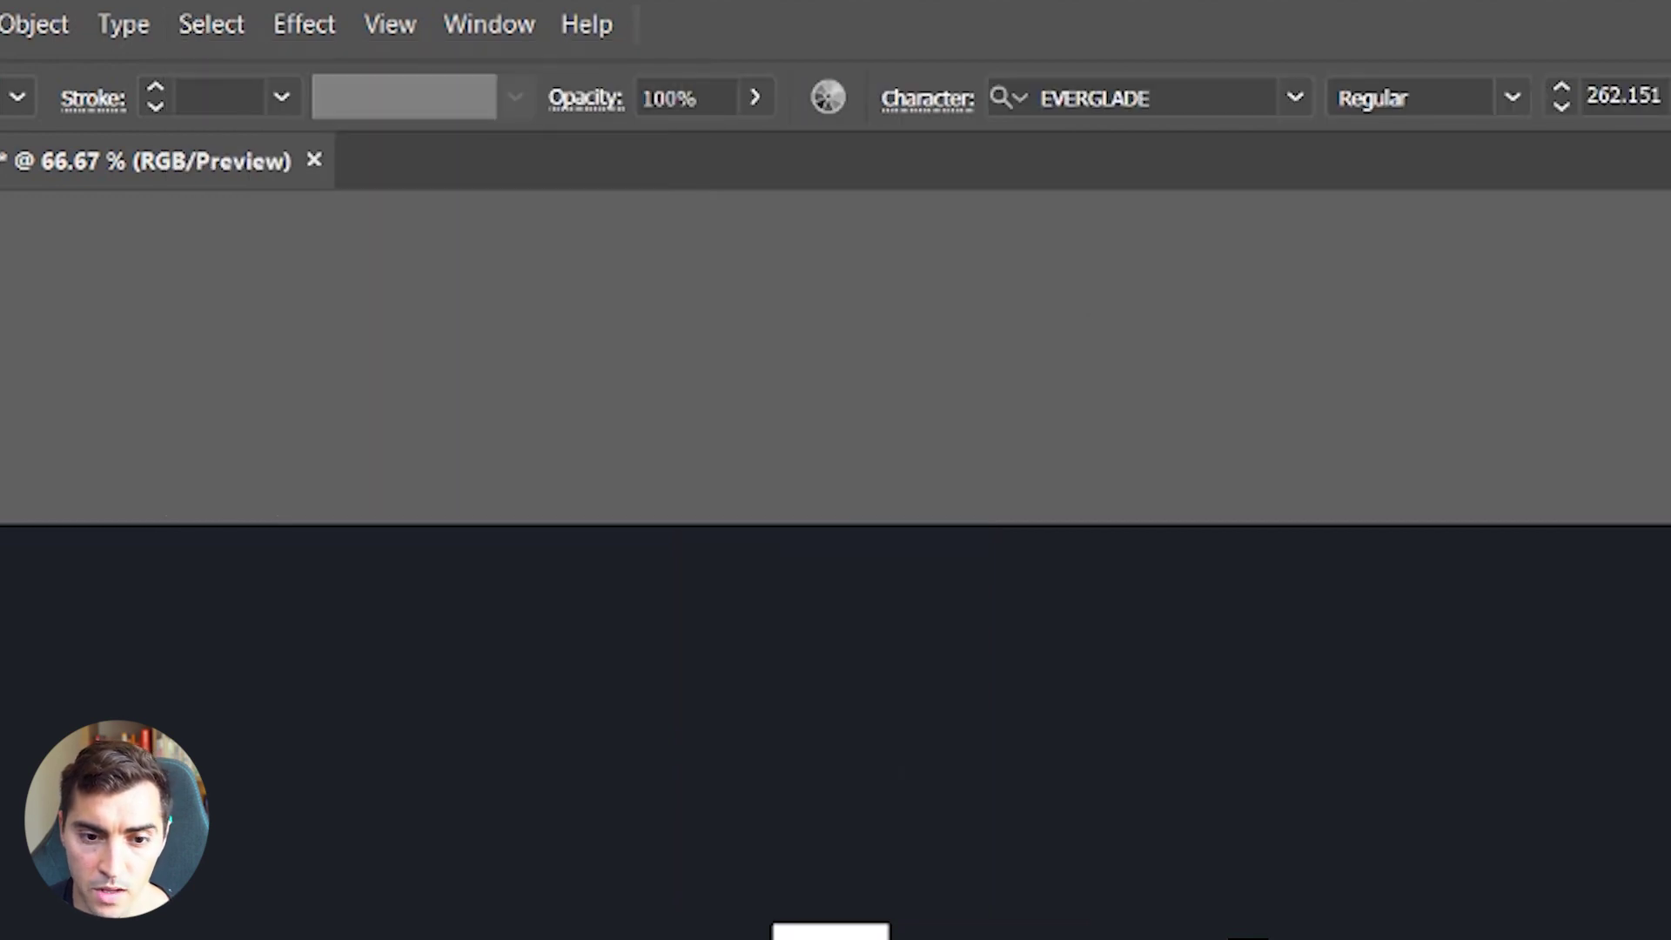
pyautogui.click(212, 25)
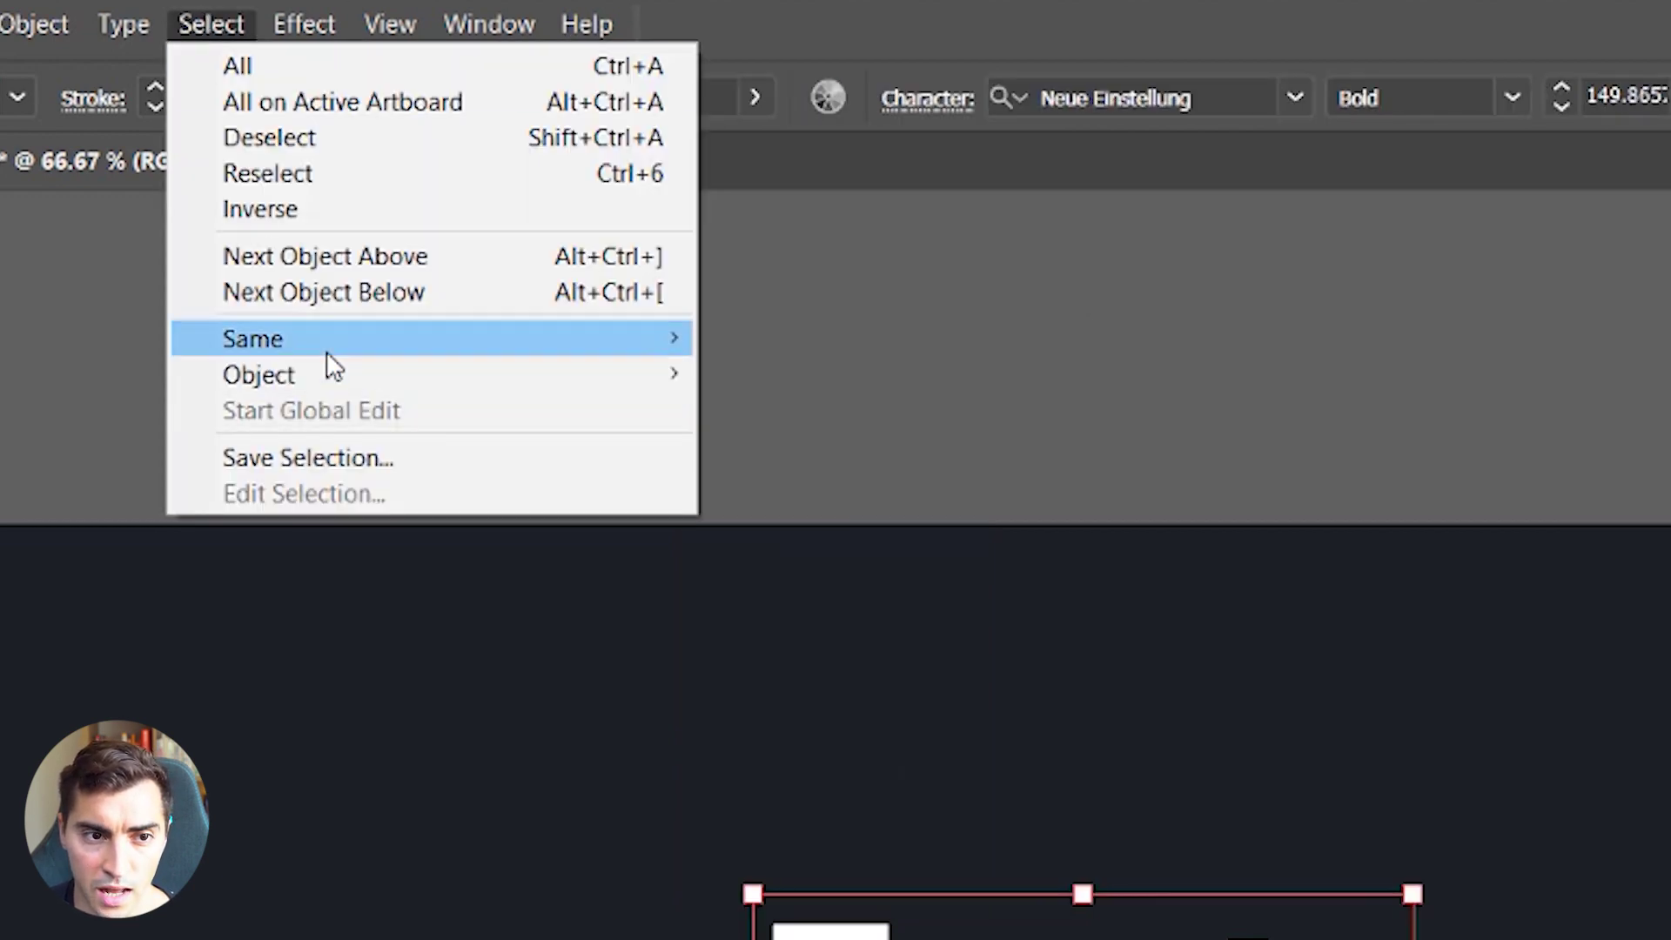
pyautogui.moveTo(326, 348)
pyautogui.click(895, 739)
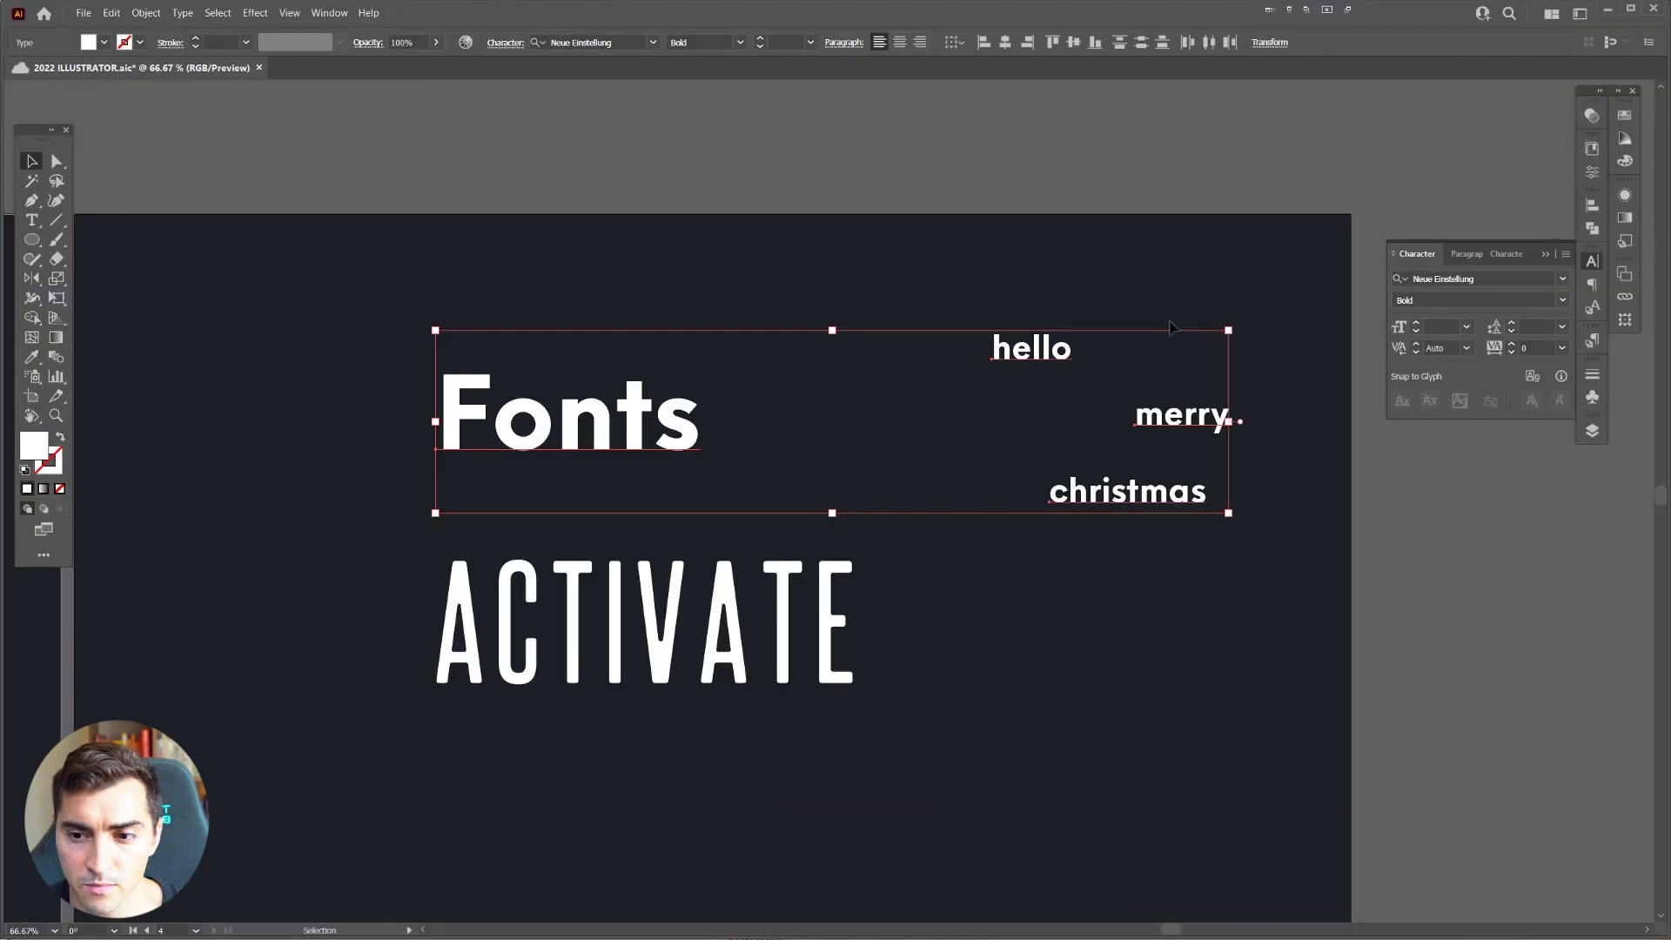
# Step: Scroll around the type artboard and browse the Select > Object options without applying any
pyautogui.scroll(2, 1256, 365)
pyautogui.scroll(1, 1081, 478)
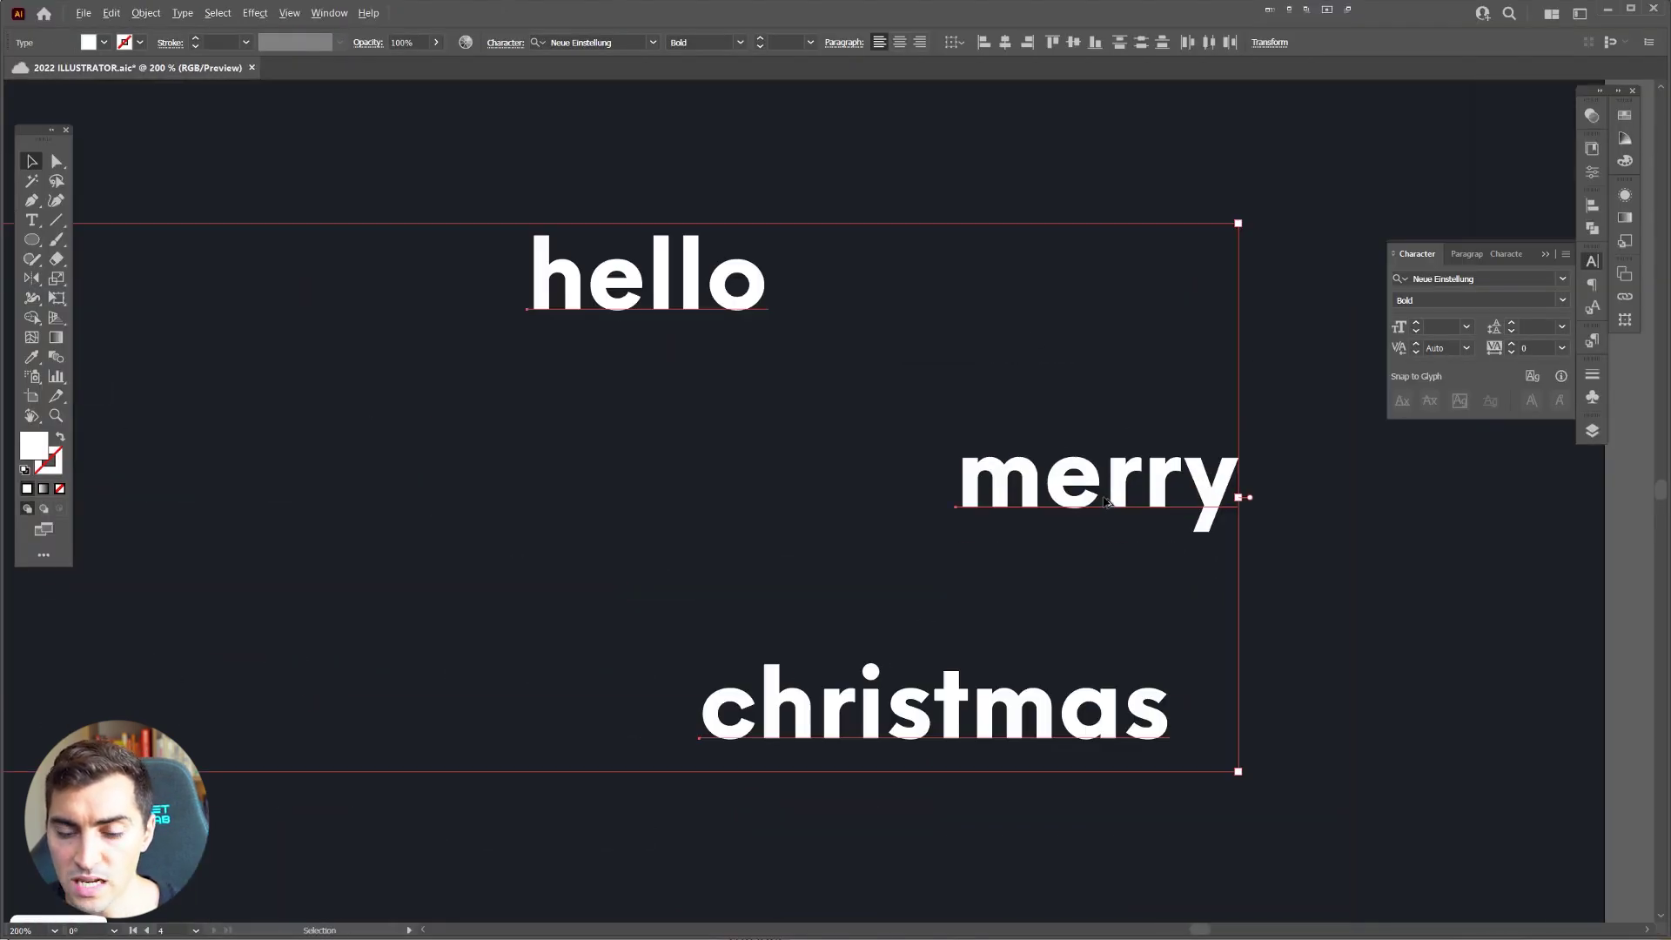
pyautogui.scroll(-1, 921, 521)
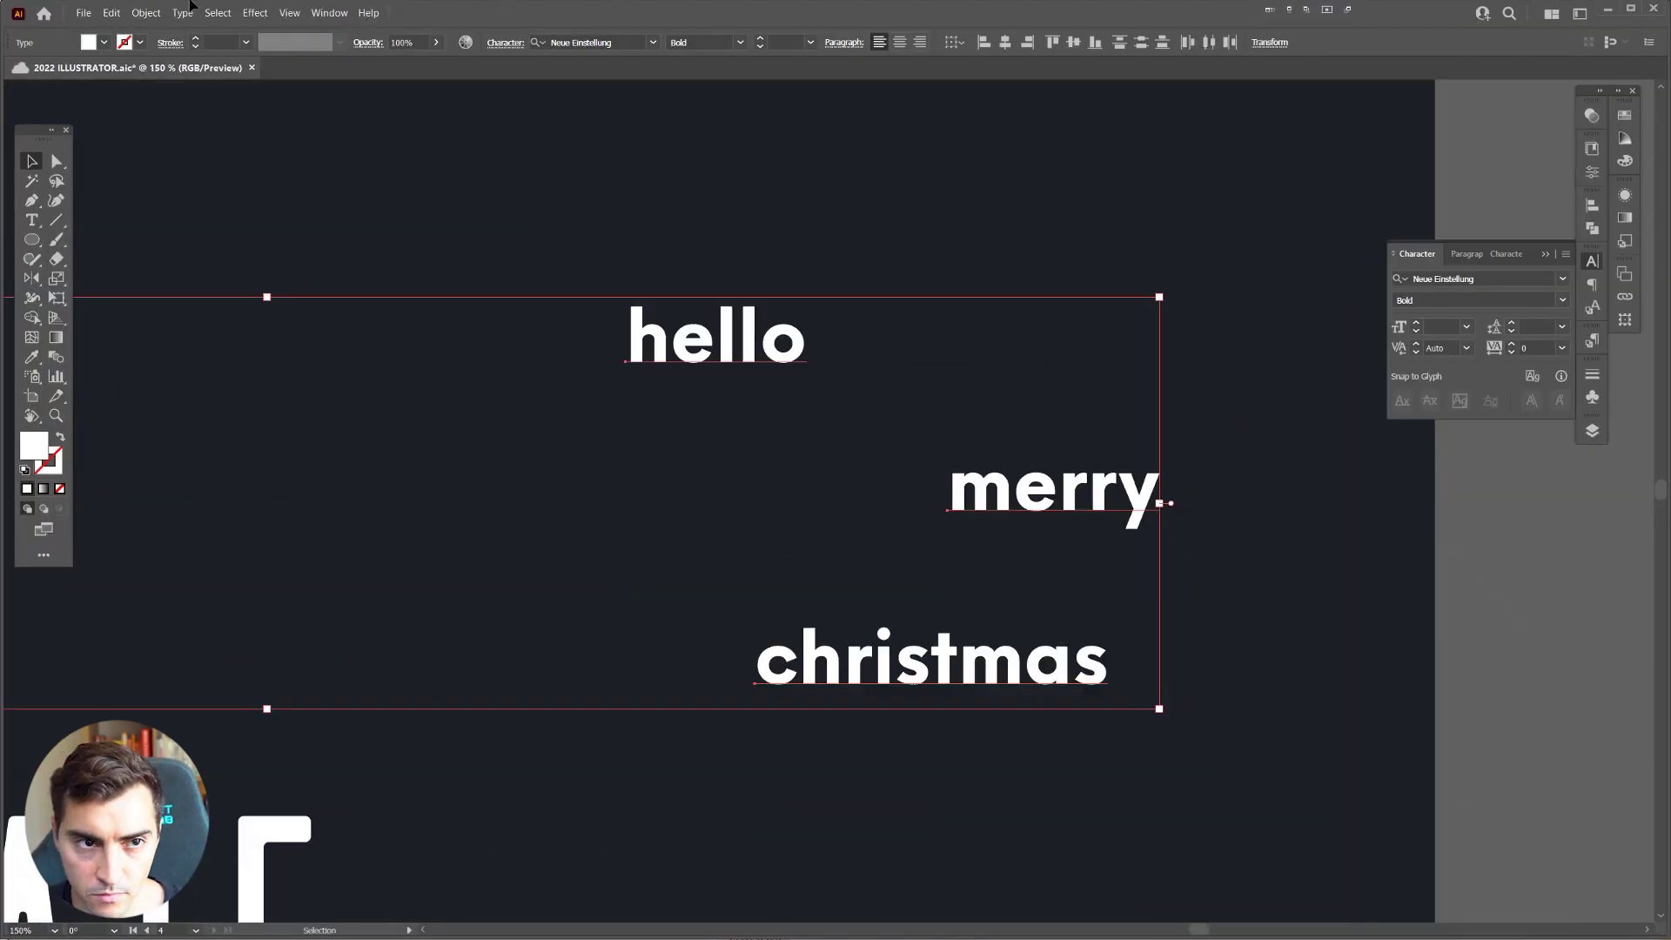
pyautogui.click(217, 12)
pyautogui.moveTo(255, 161)
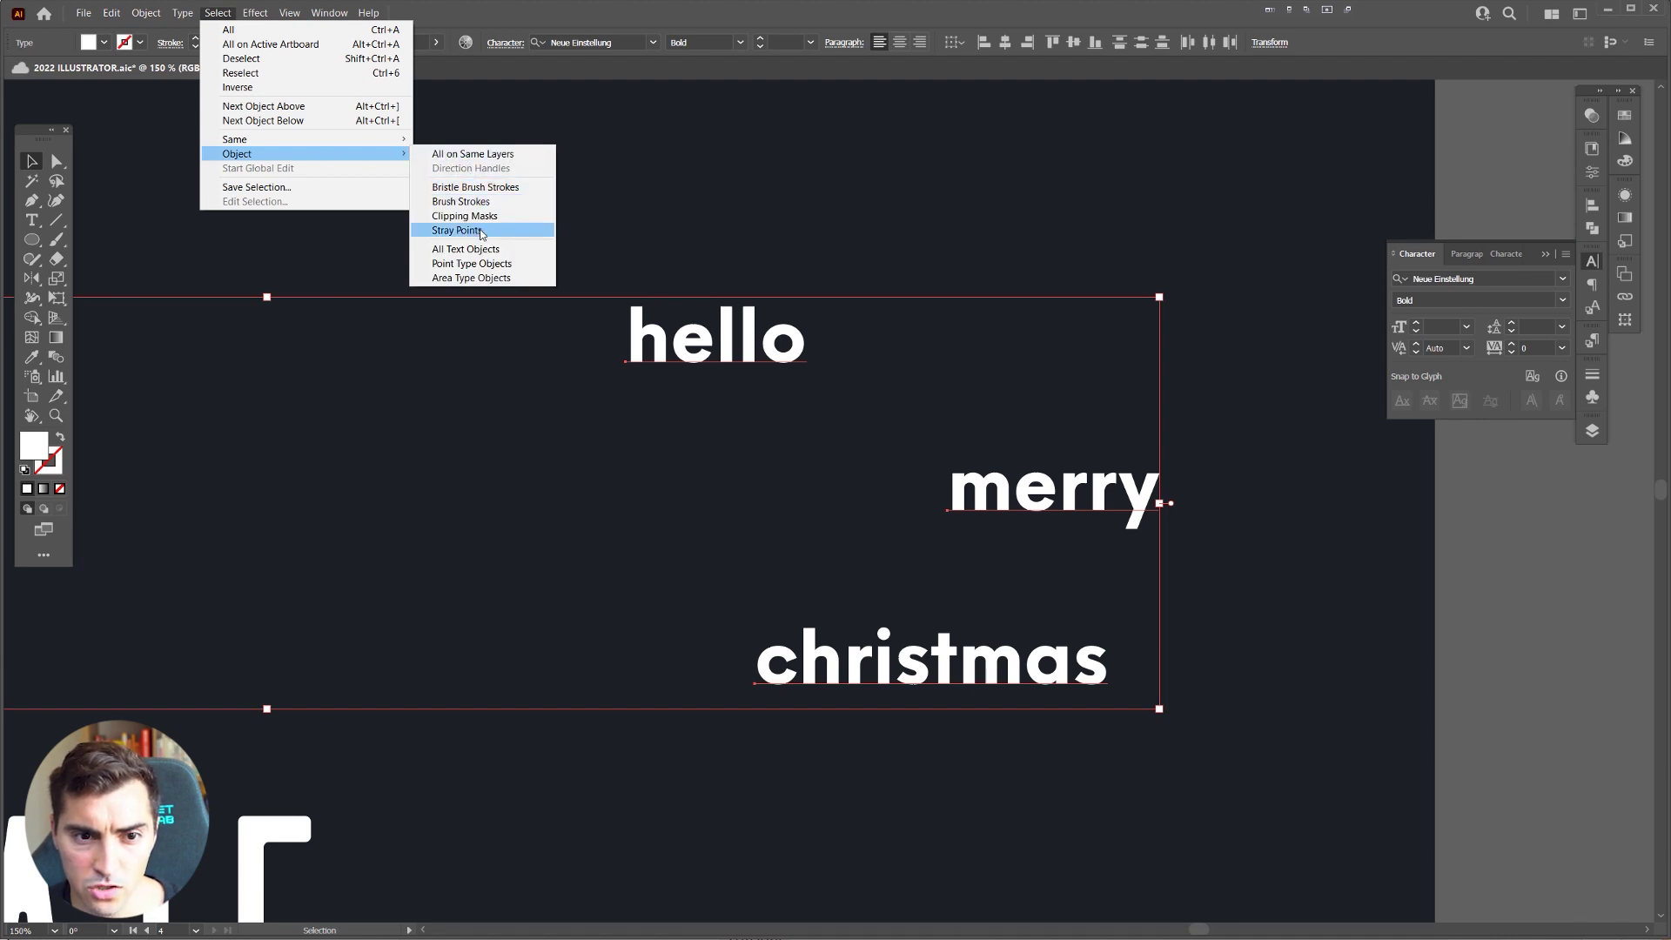
pyautogui.moveTo(393, 146)
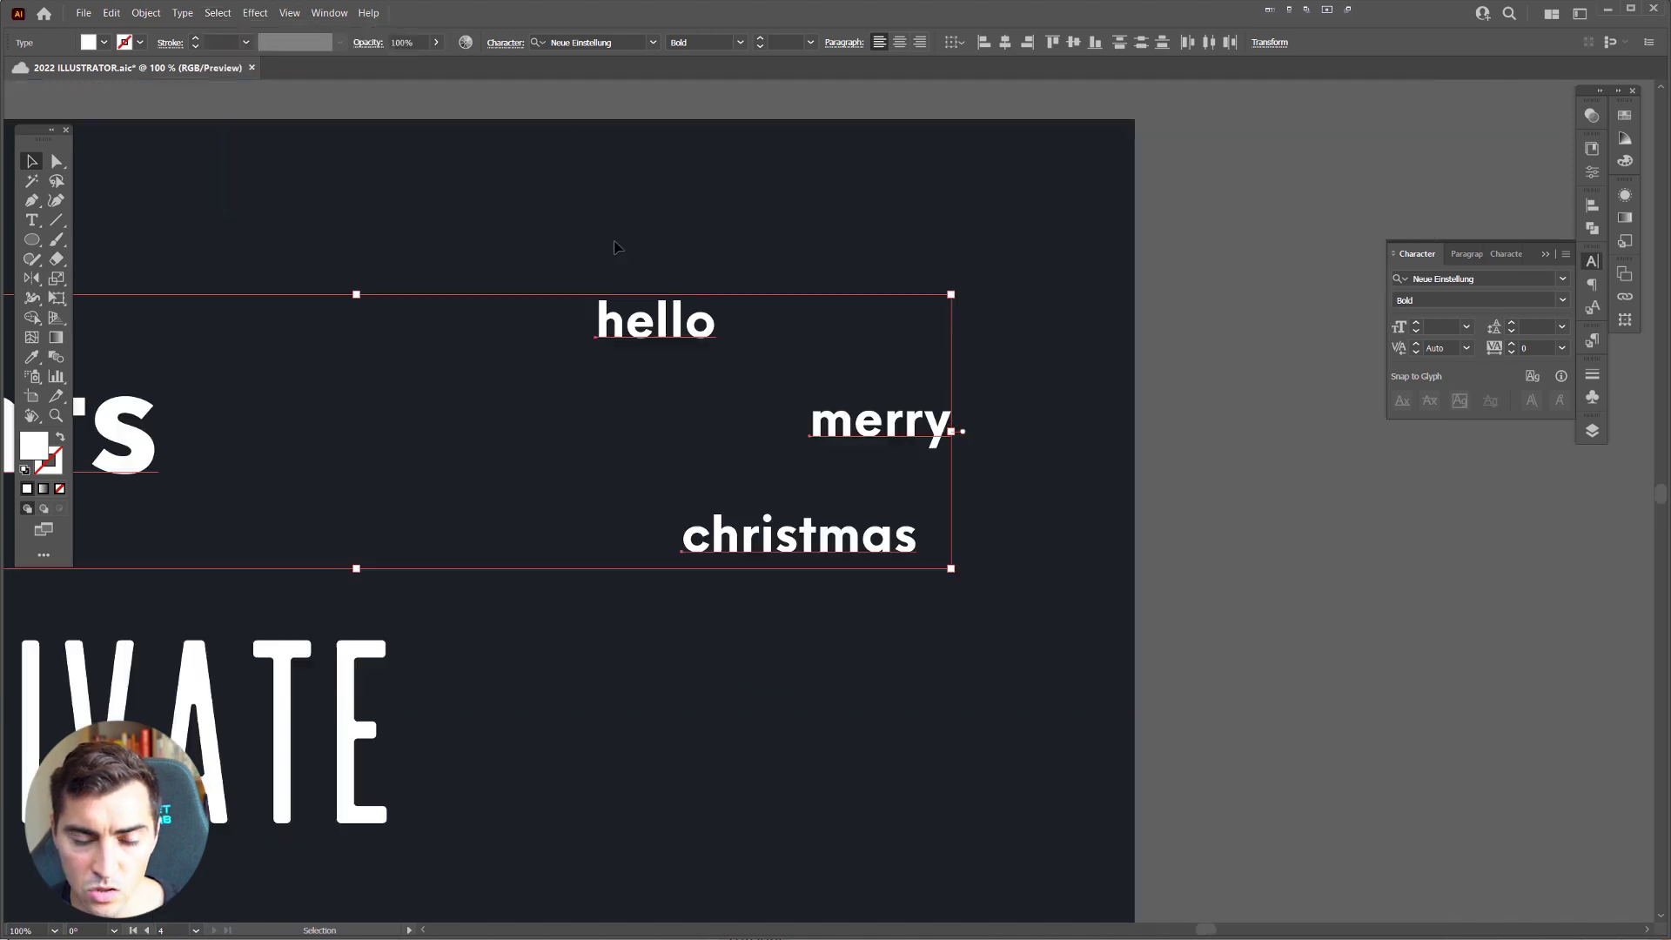
pyautogui.click(664, 230)
pyautogui.scroll(-3, 709, 261)
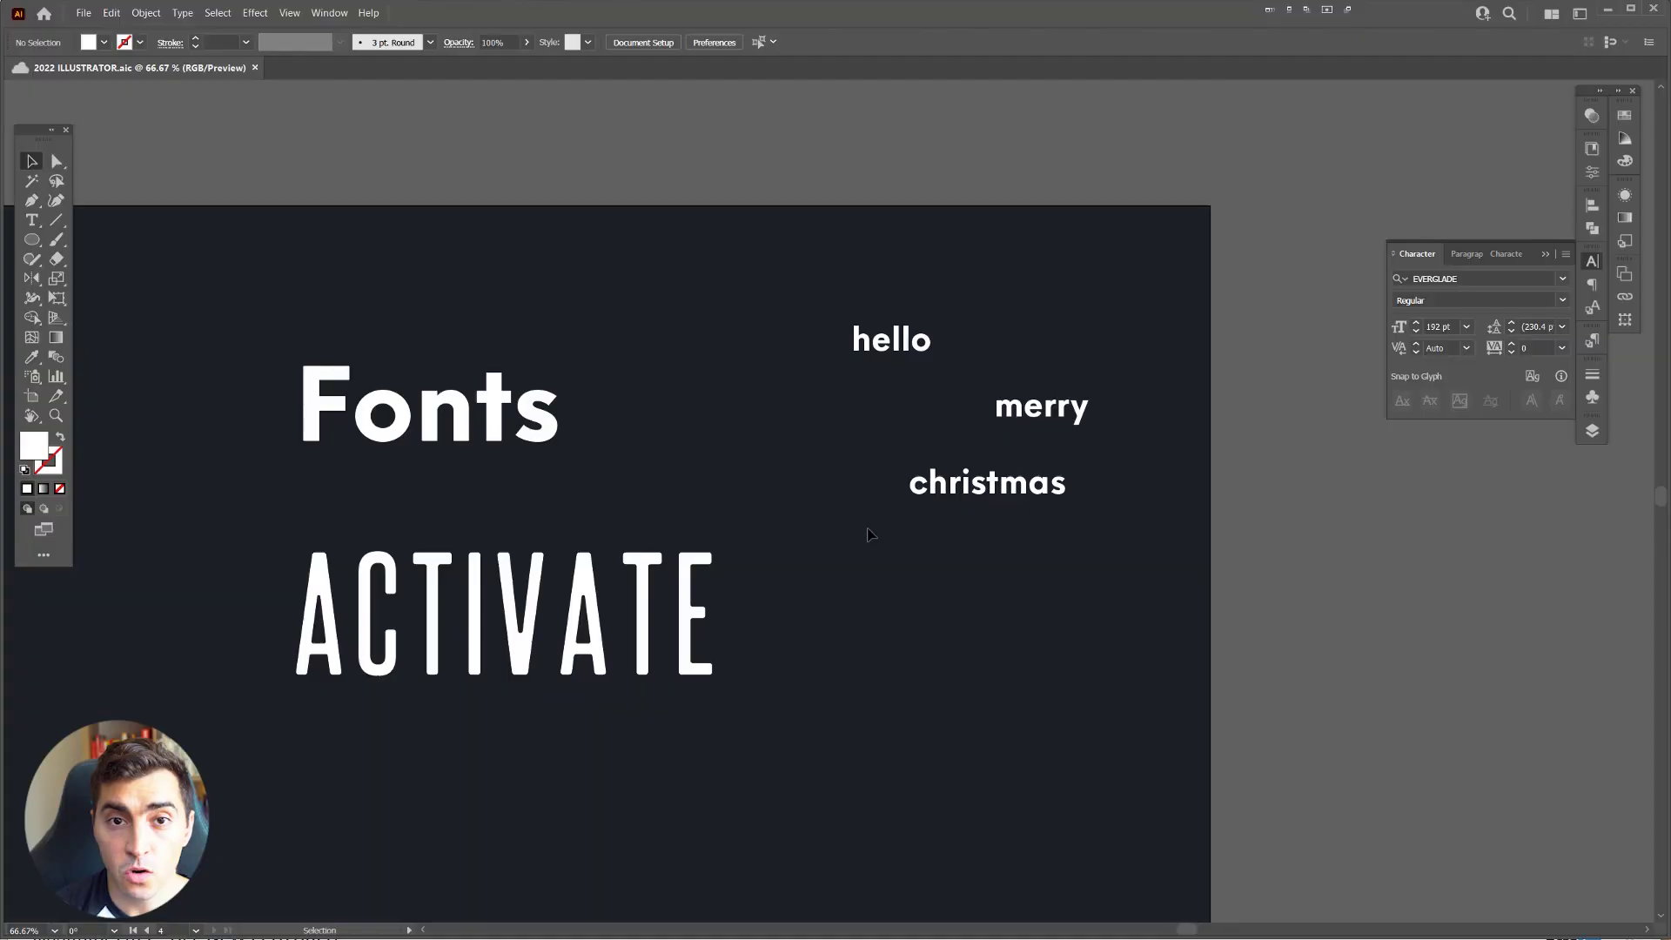
# Step: Turn on Auto-activate Adobe Fonts in the File Handling preferences and confirm
pyautogui.click(111, 13)
pyautogui.moveTo(186, 430)
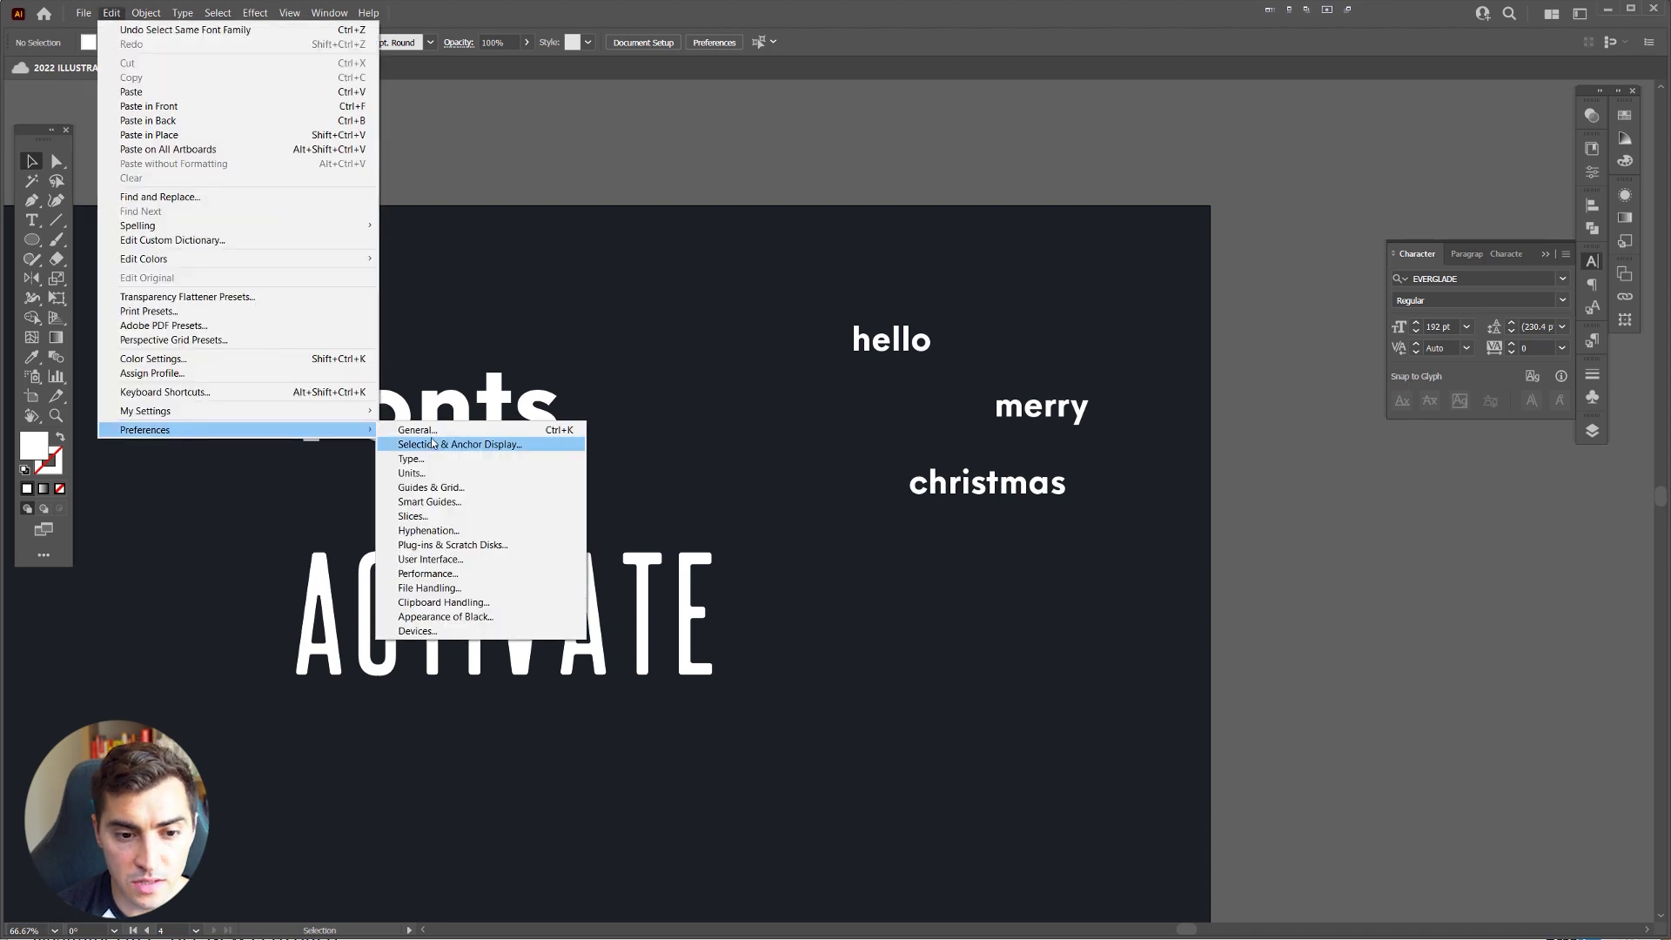
pyautogui.click(435, 589)
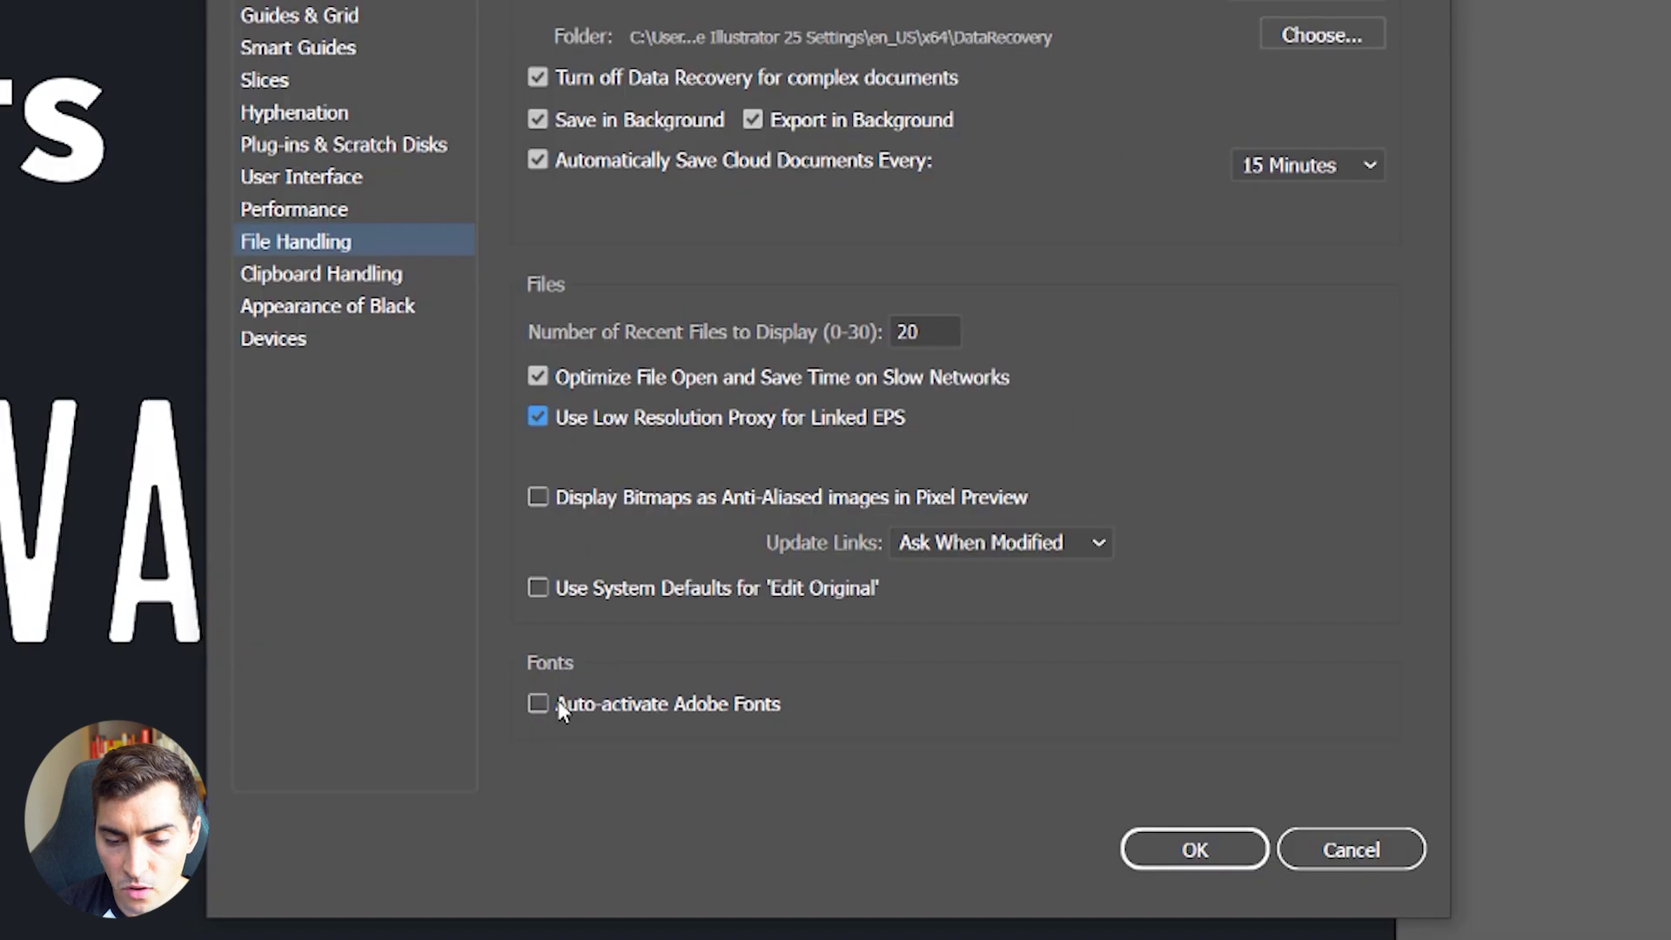
pyautogui.click(666, 707)
pyautogui.click(1188, 848)
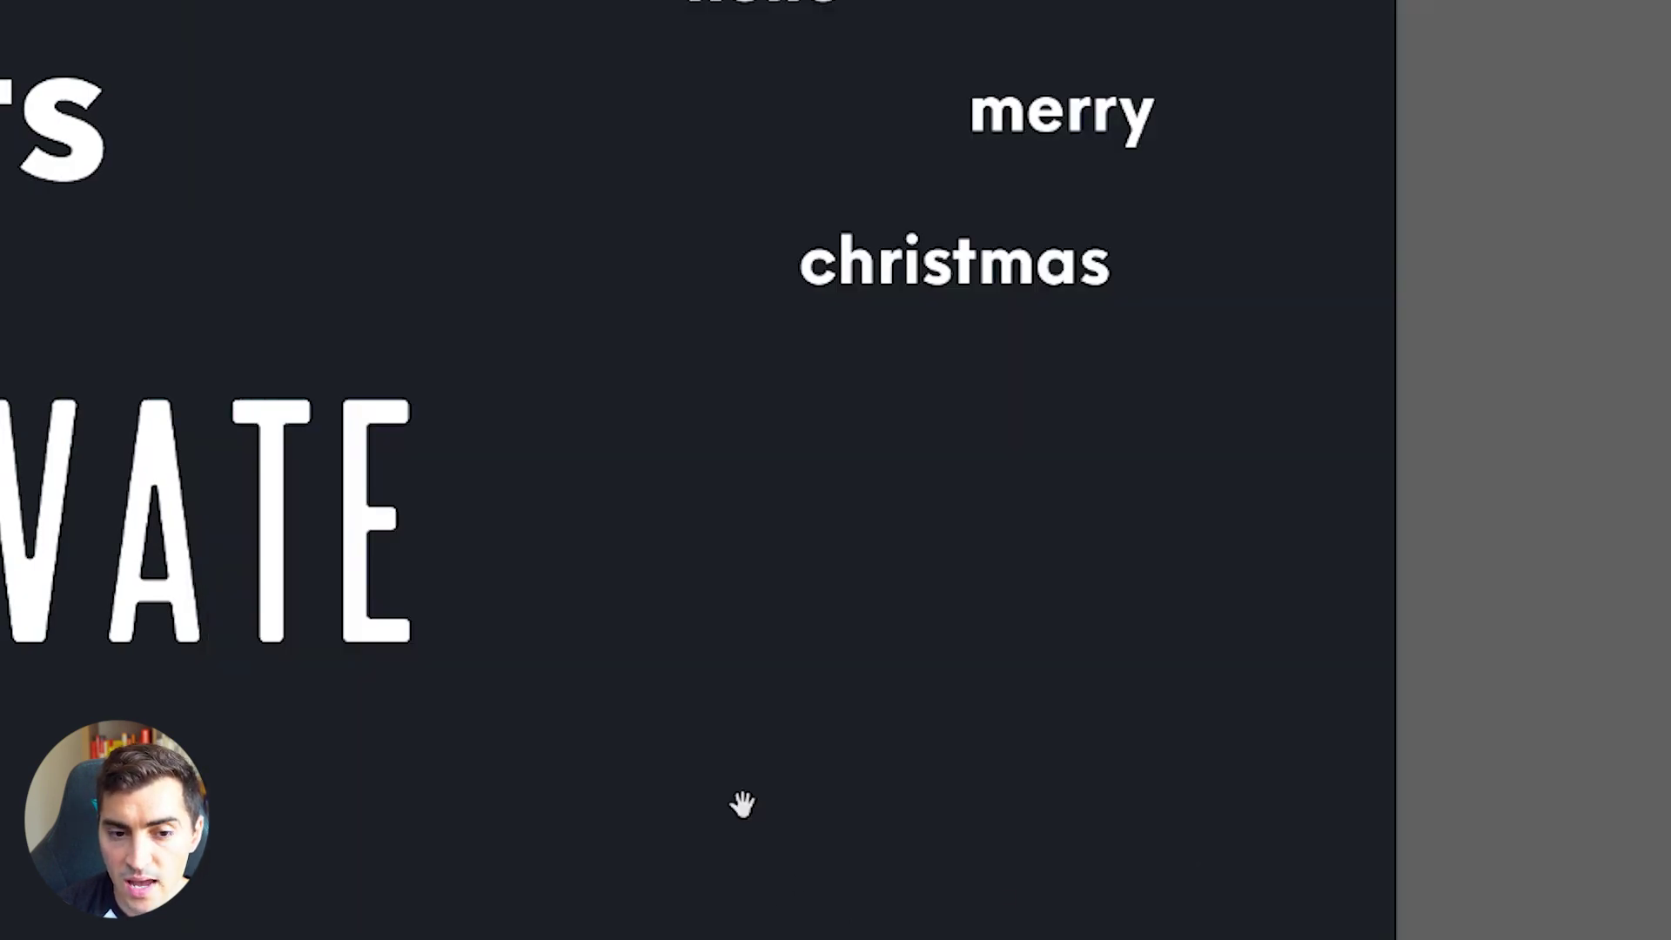